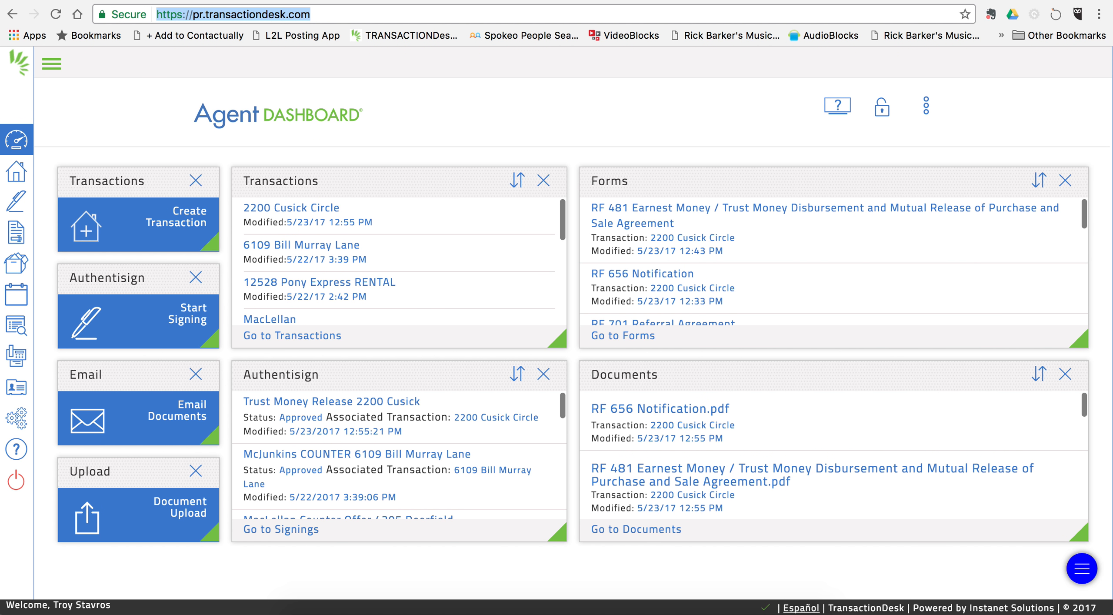
Step: Start a new transaction from the Transactions tile on the Agent Dashboard
click(231, 265)
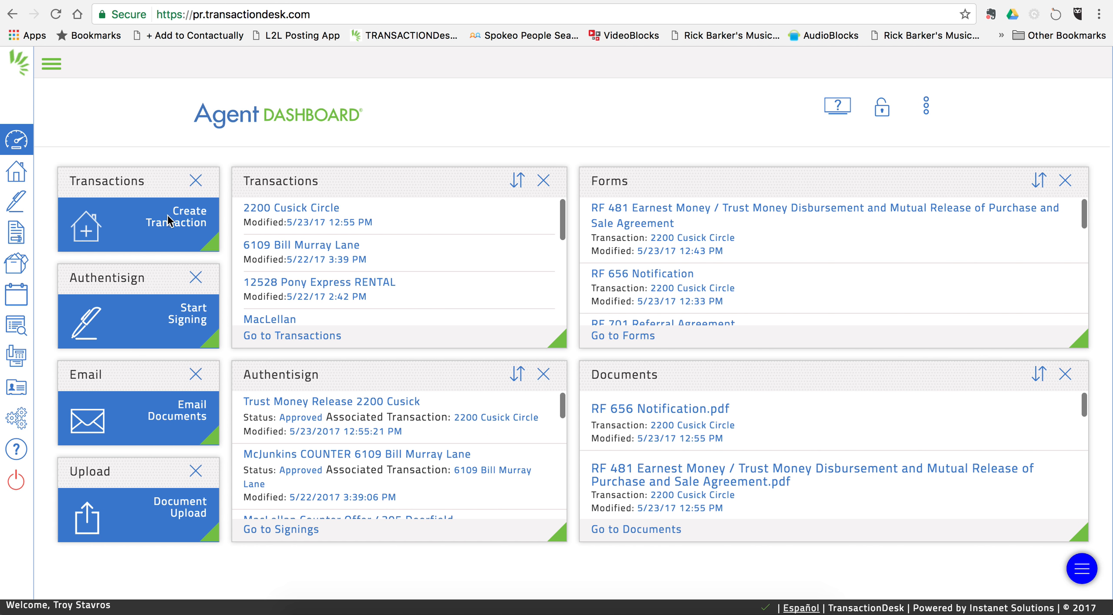
click(182, 222)
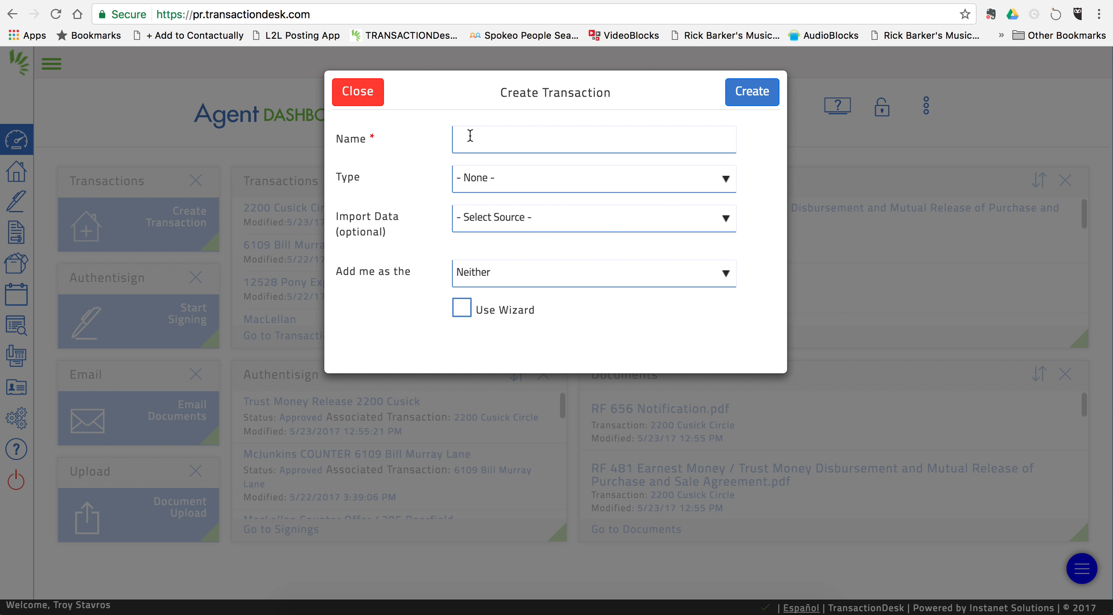
Step: Create a Residential Listing transaction named '123 Smith Road', keeping yourself as listing agent
click(470, 135)
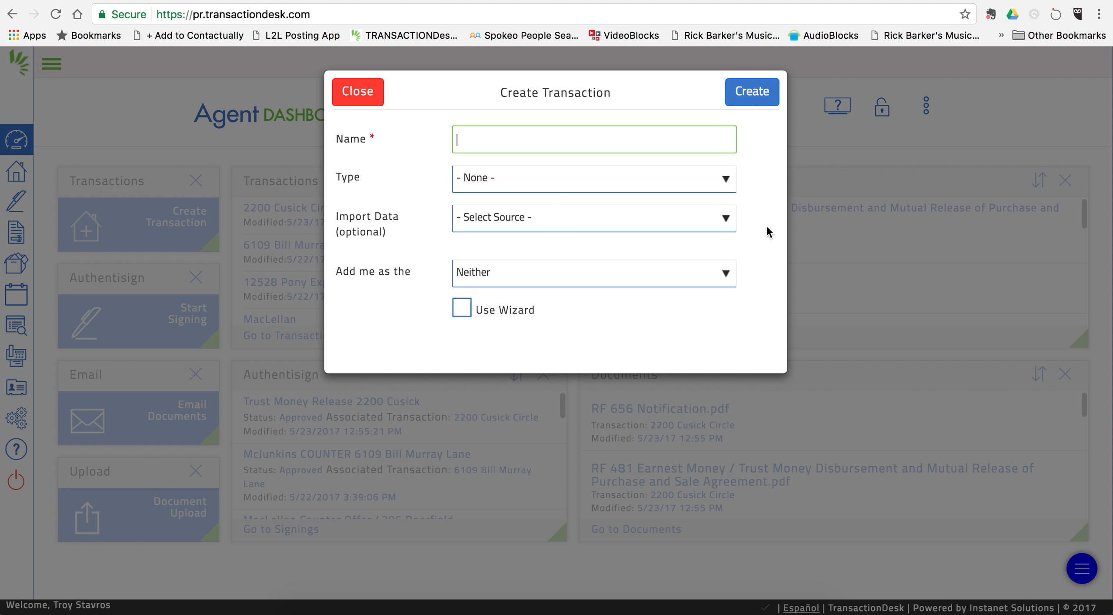
text(123 Smith Road)
click(552, 181)
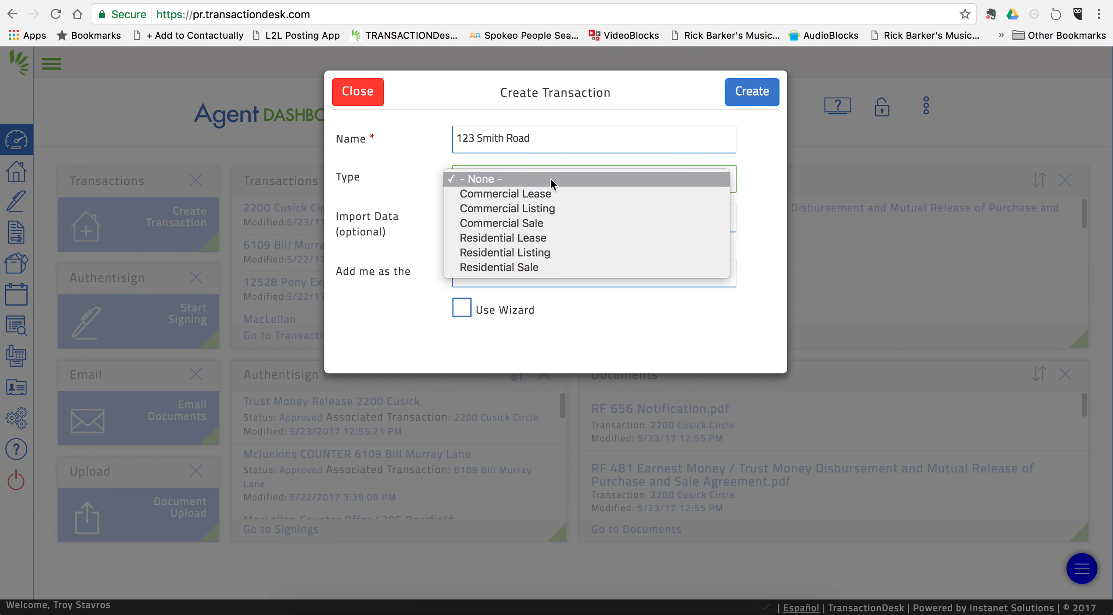
click(540, 253)
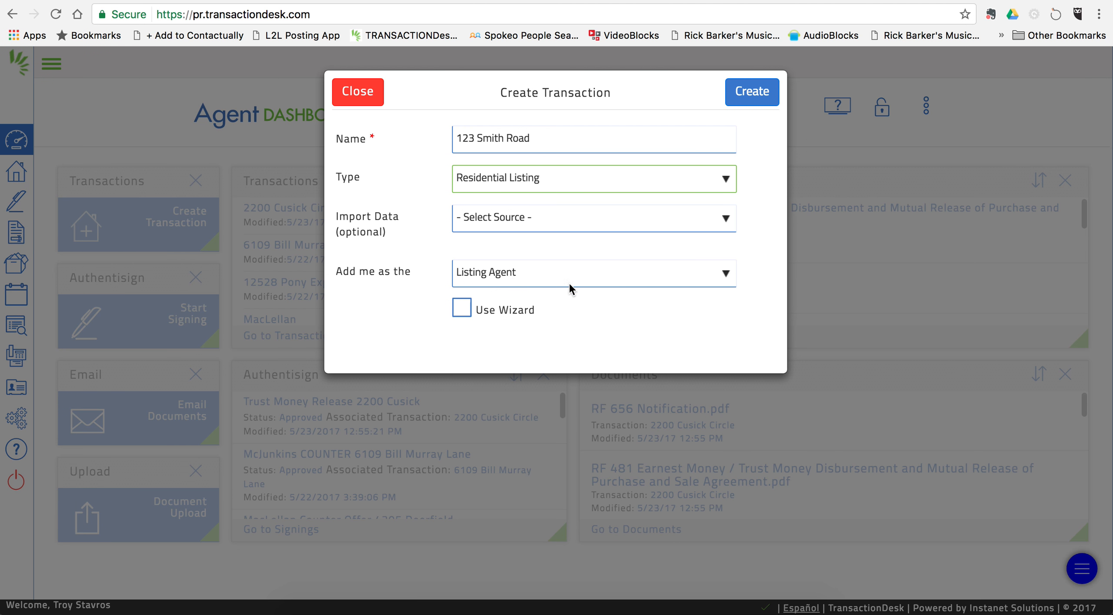
click(756, 98)
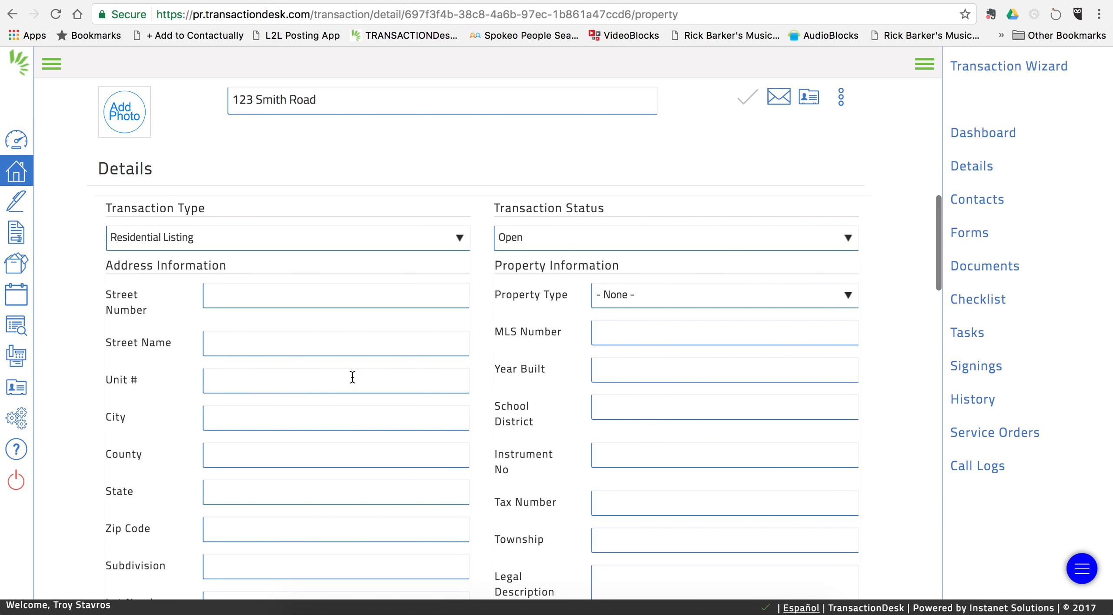
Step: Enter street number 123, street name Smith Road and city Knoxville
click(233, 297)
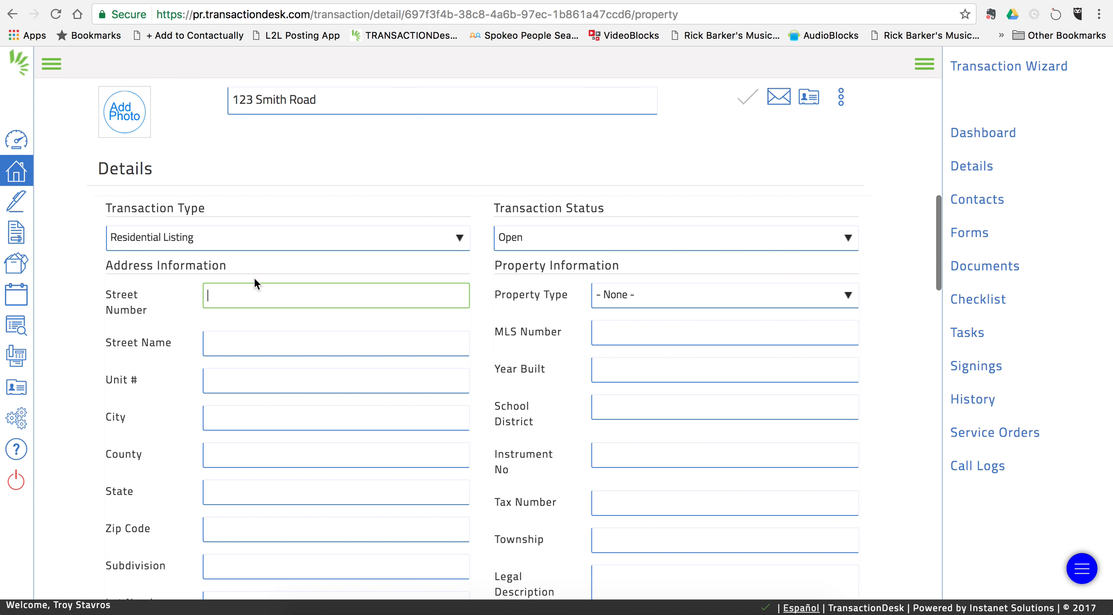
text(123)
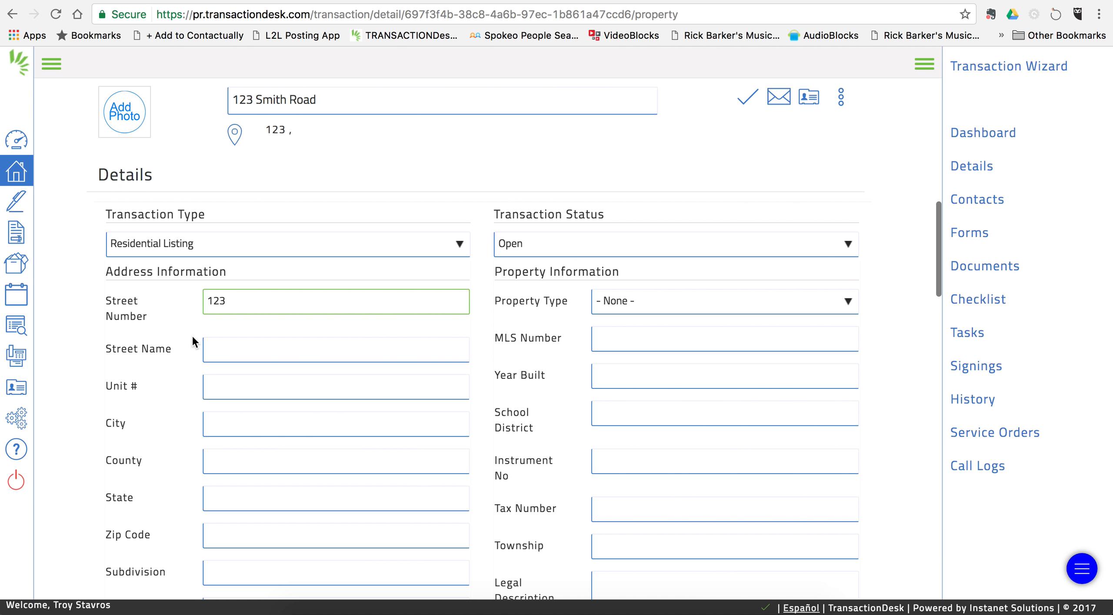
click(222, 350)
text(Sm)
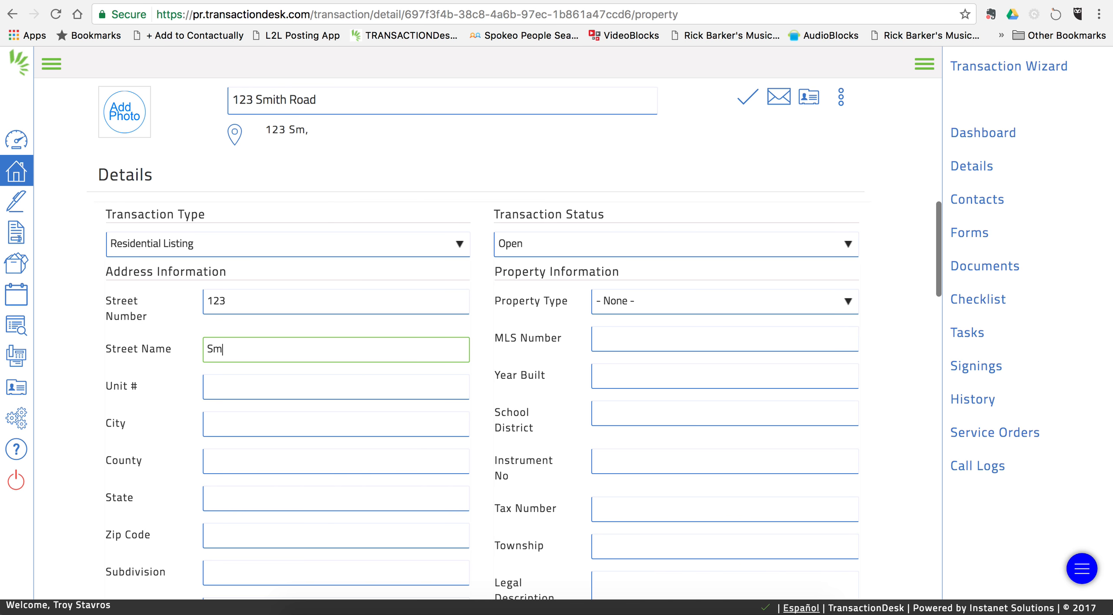
text(ith Road)
click(230, 427)
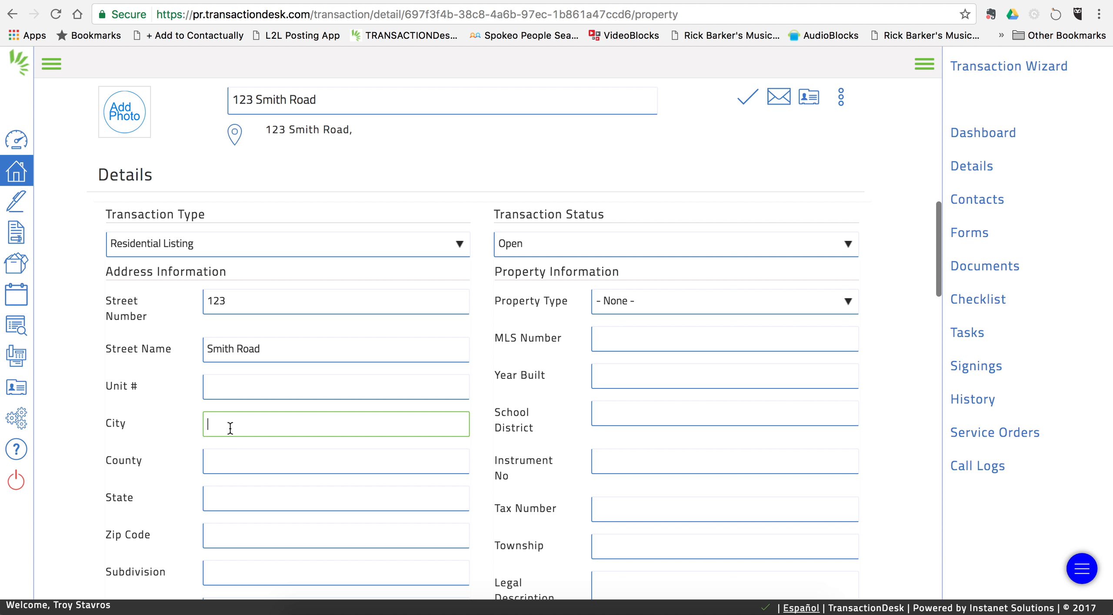
text(Kno)
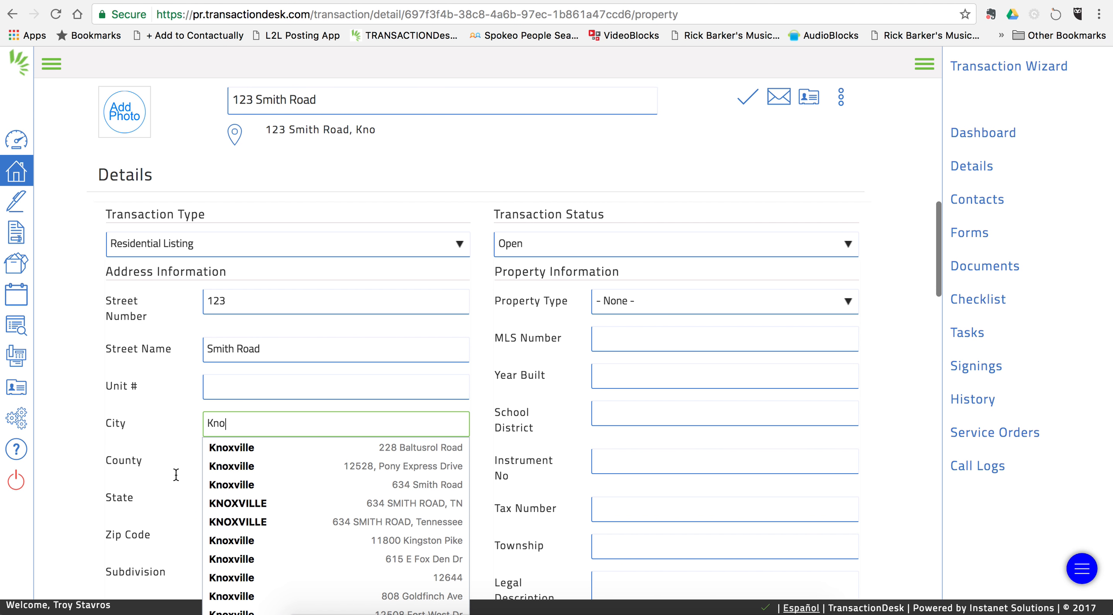
text(xville)
Step: Fill in county Knox, state TN, zip code 37934 and subdivision Smith Estates
key(Tab)
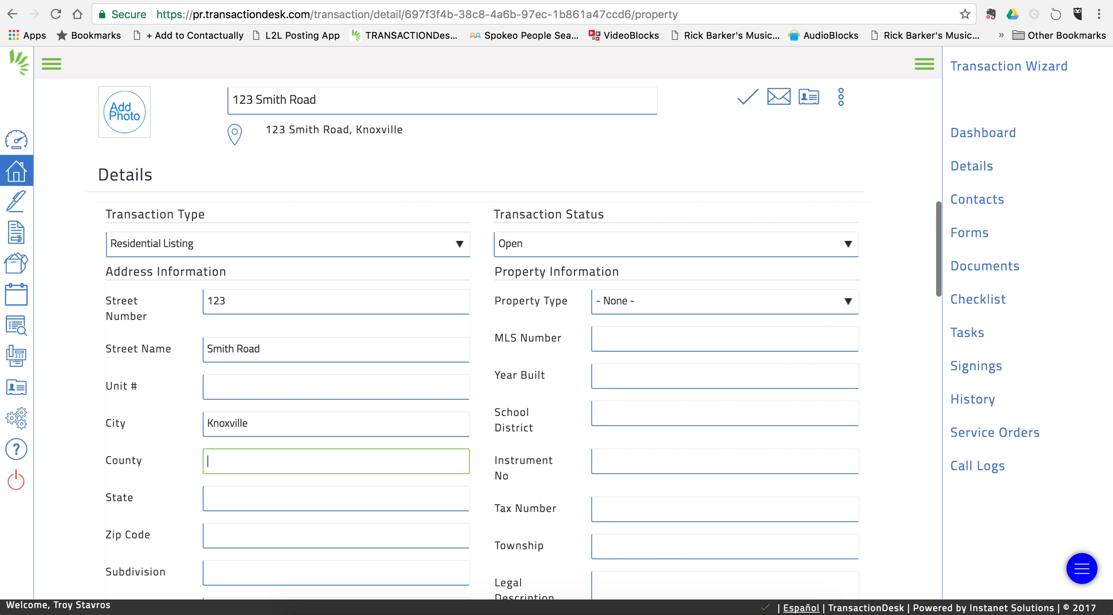
text(Knox)
key(Tab)
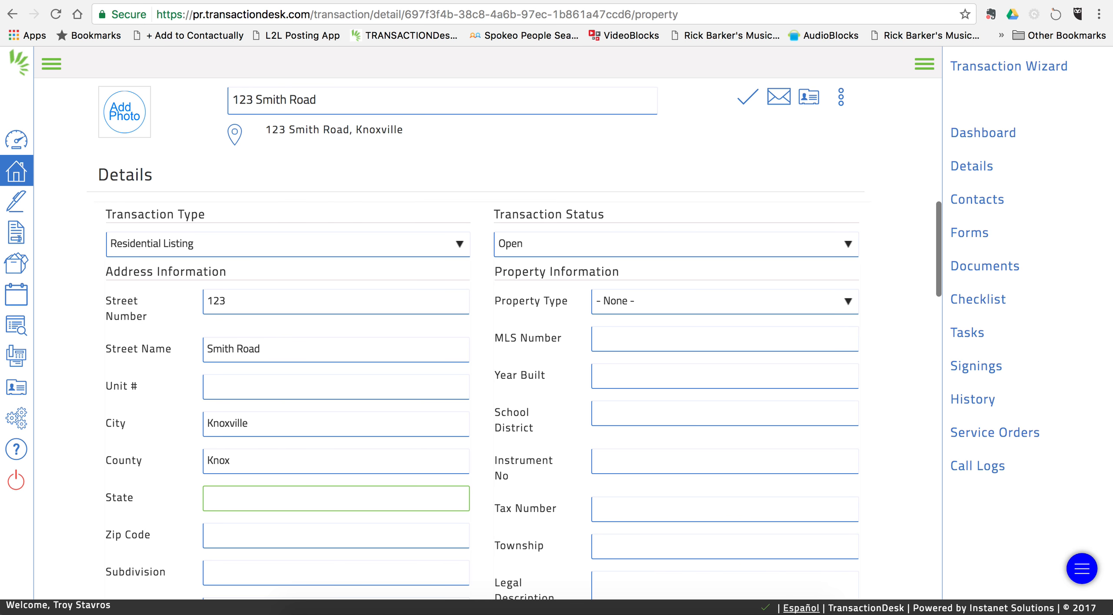
text(T)
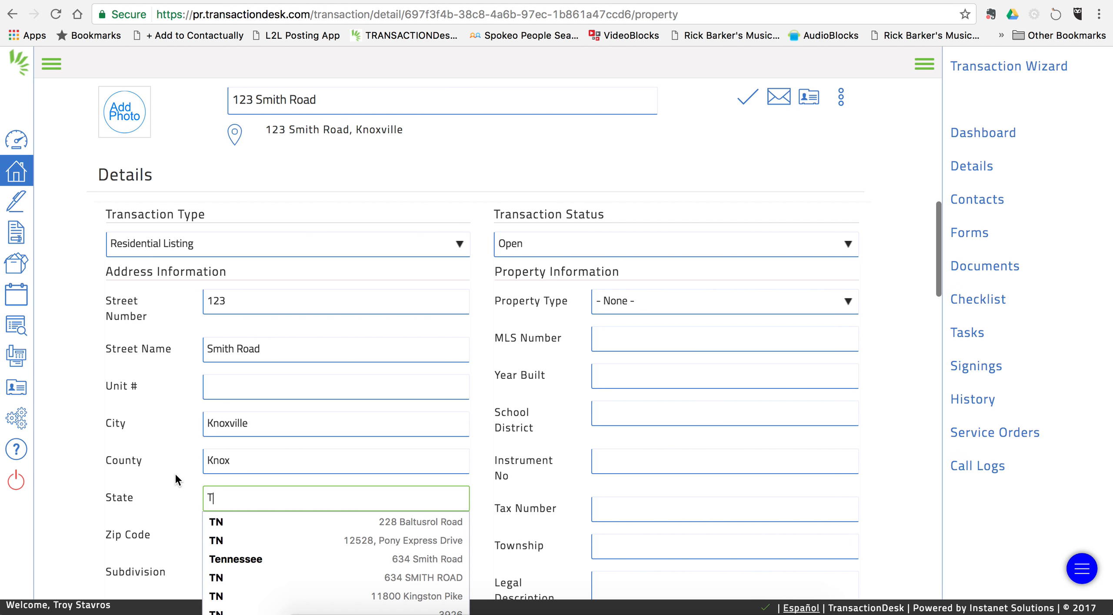
text(N)
key(Tab)
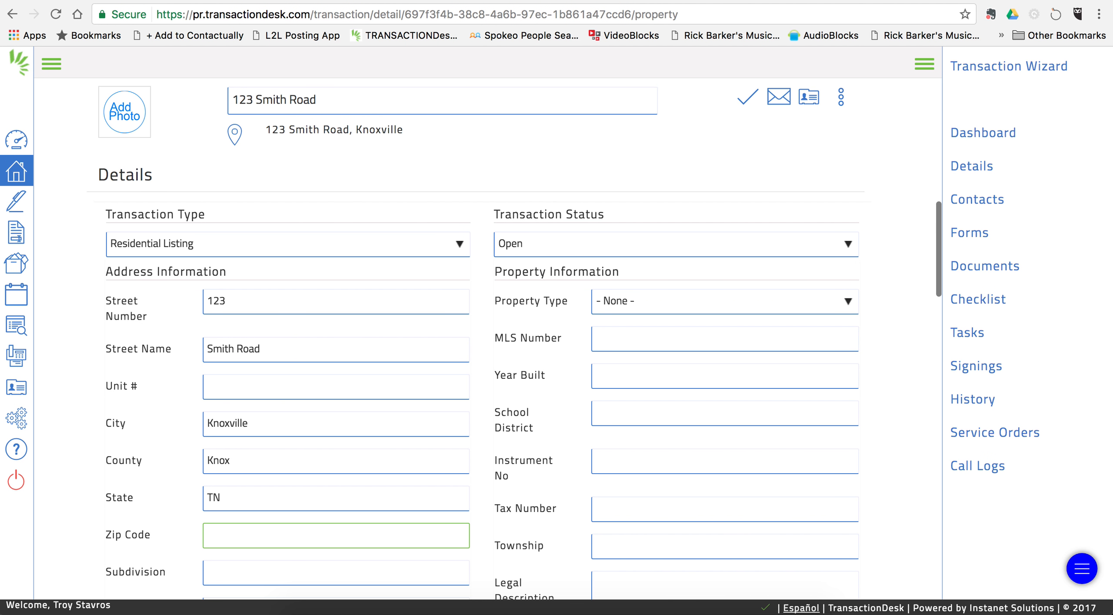
text(37)
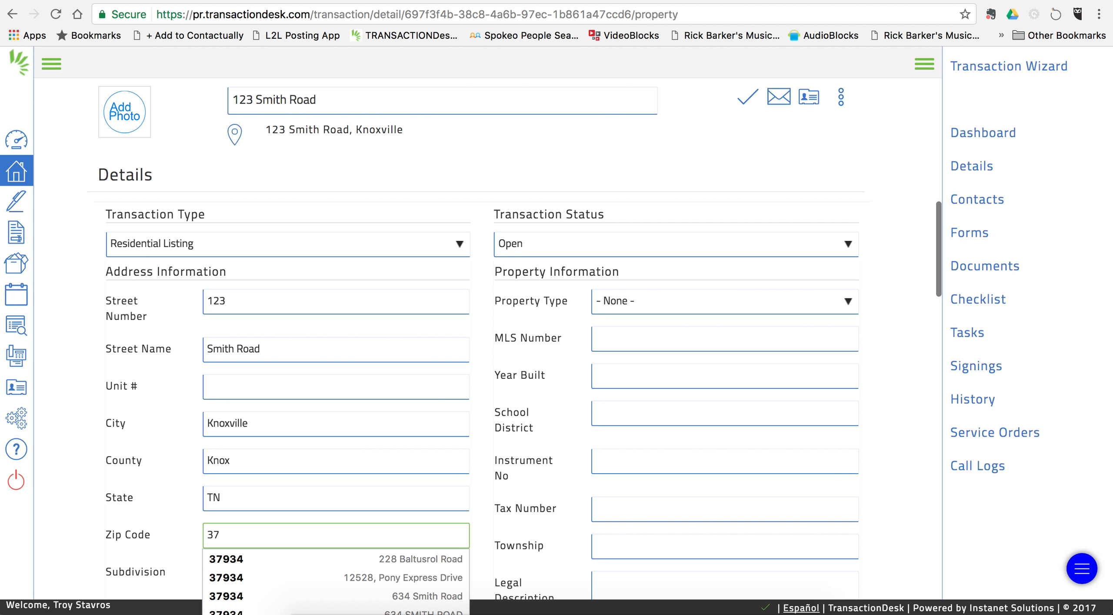
text(934)
key(Tab)
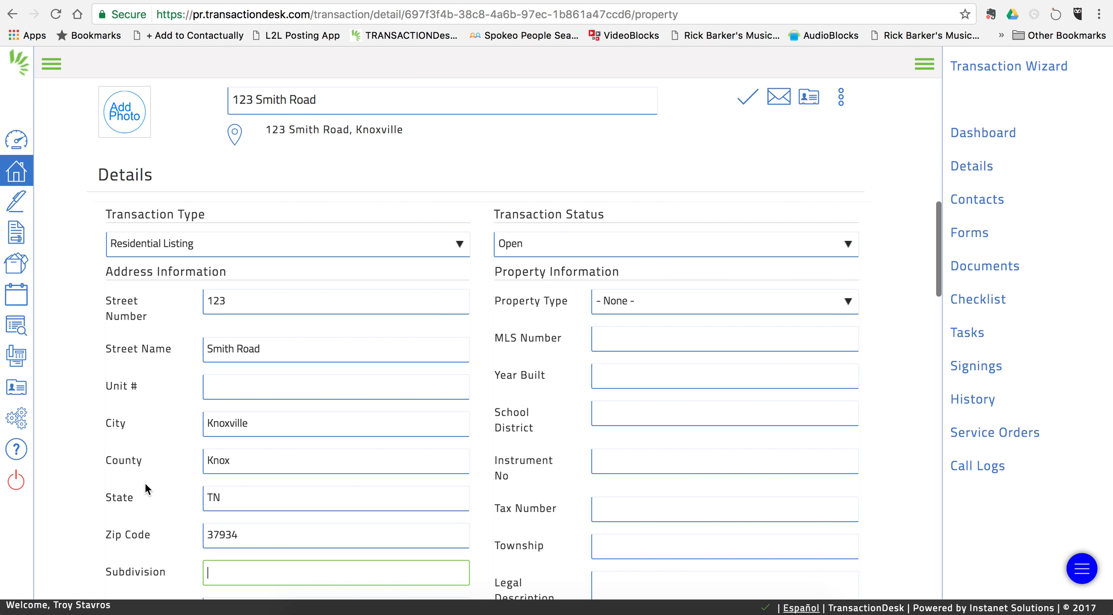
text(Smith Estates)
Step: Set the property type to Residential
scroll(208, 444, down, 4)
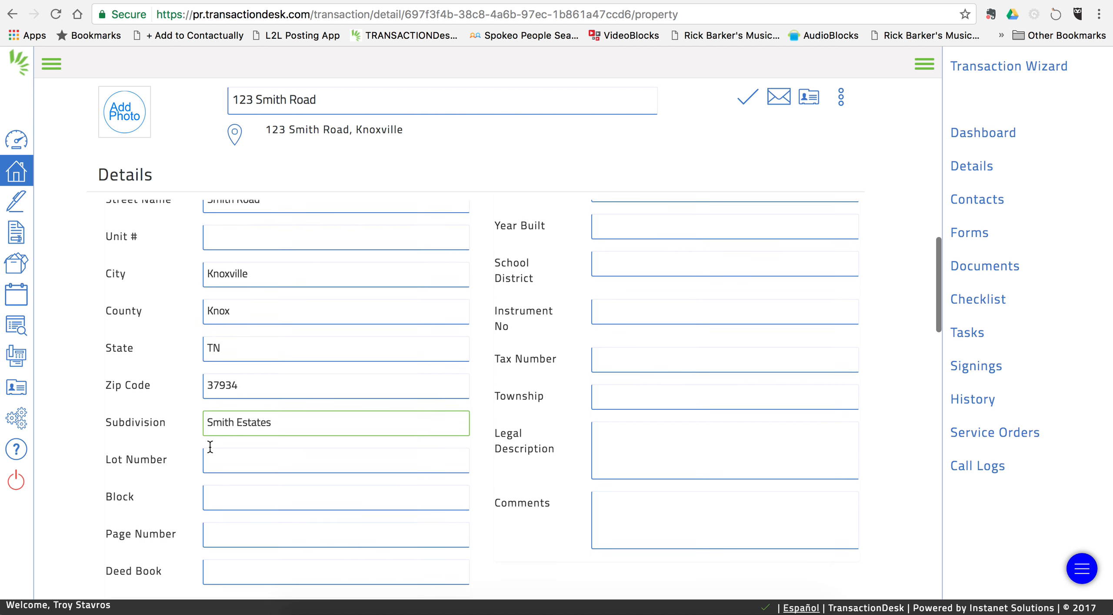
scroll(260, 474, up, 3)
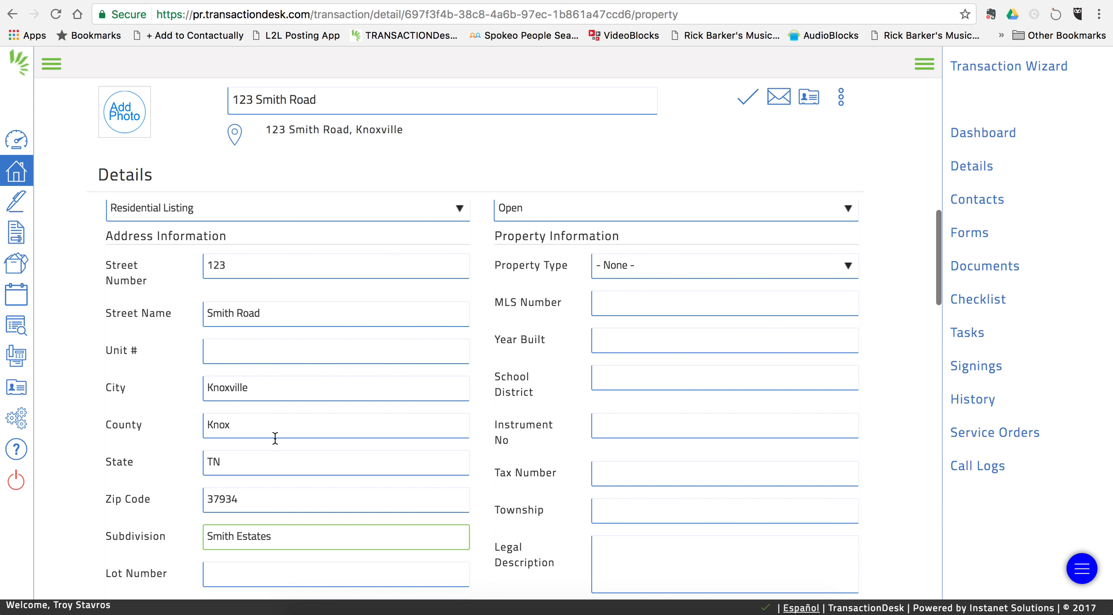
scroll(274, 438, up, 1)
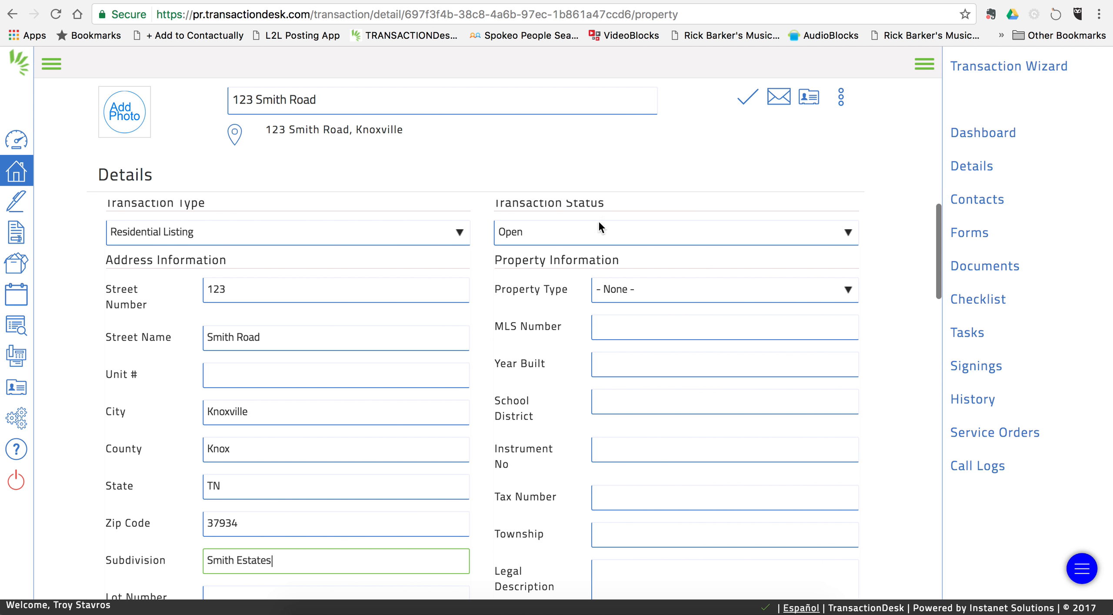
click(649, 287)
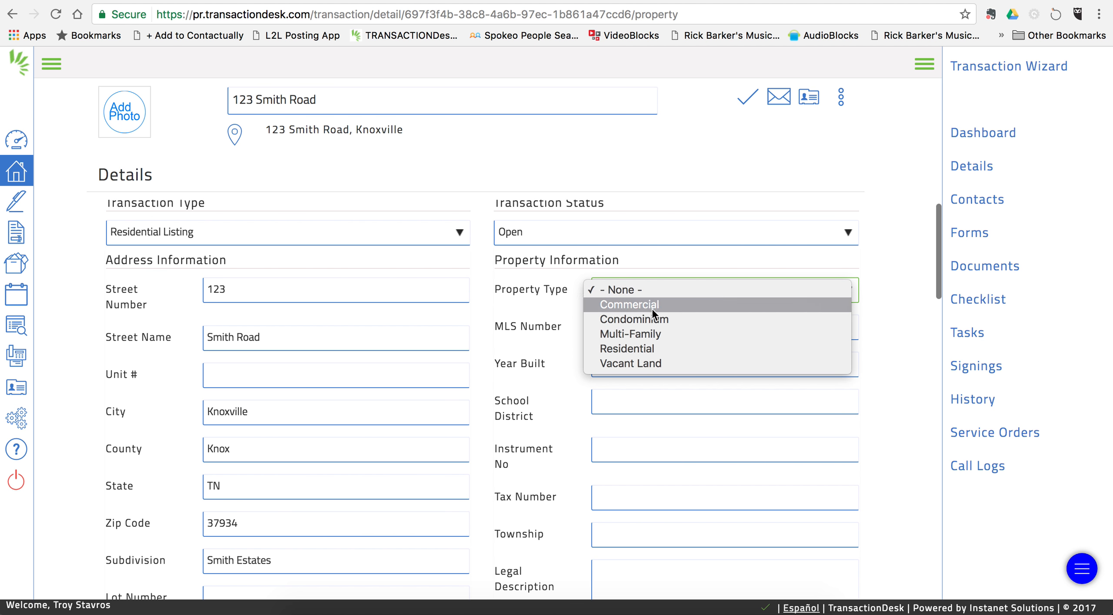
click(652, 345)
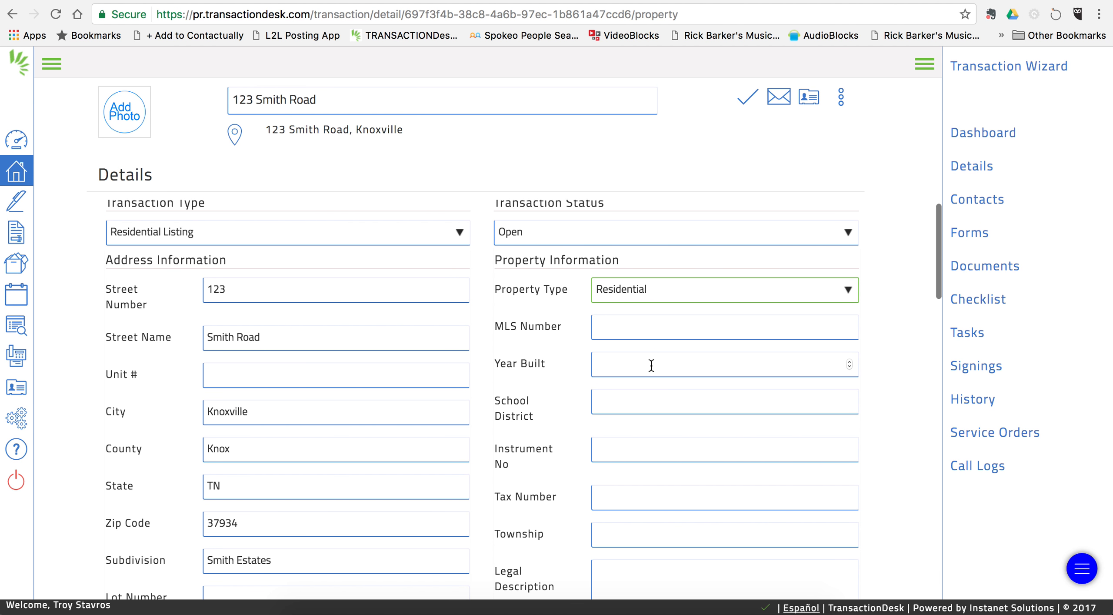
Step: Save the property details and go to the transaction's Contacts page
scroll(629, 404, down, 2)
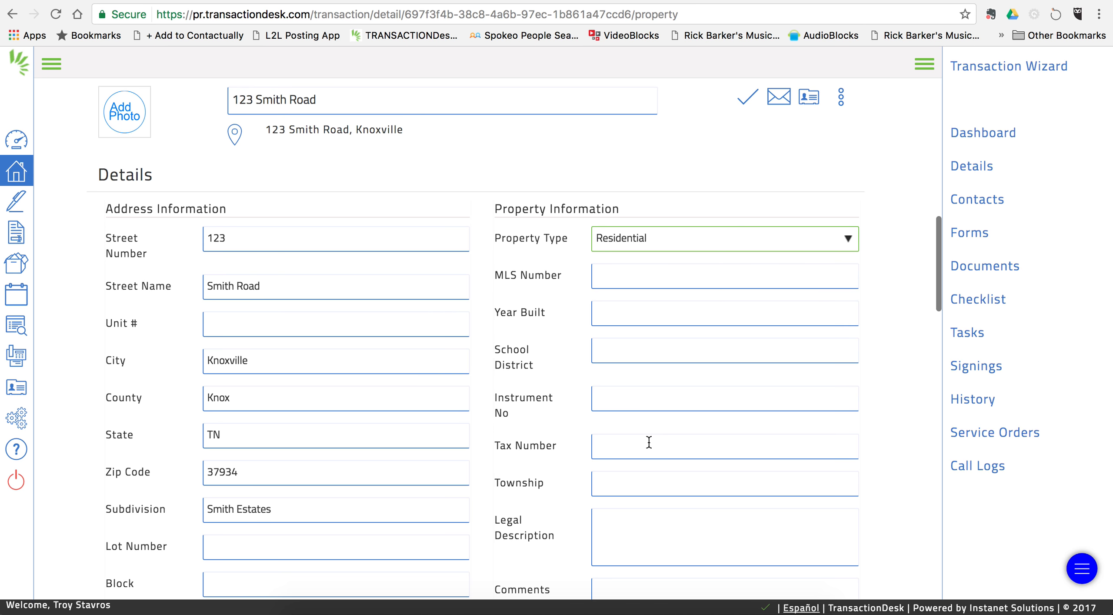
scroll(535, 450, down, 7)
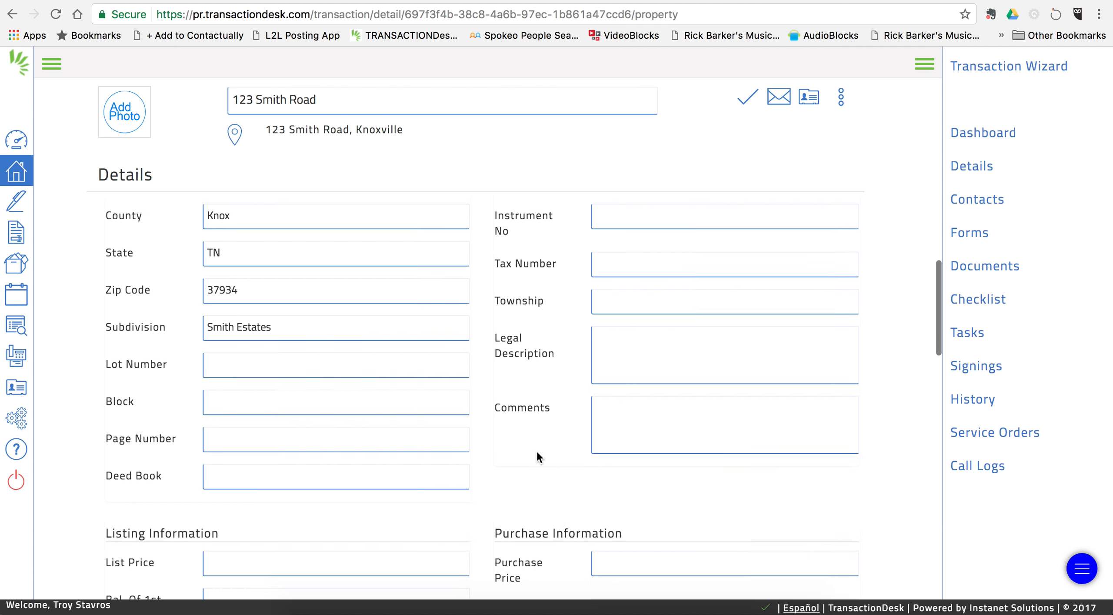
scroll(537, 454, up, 5)
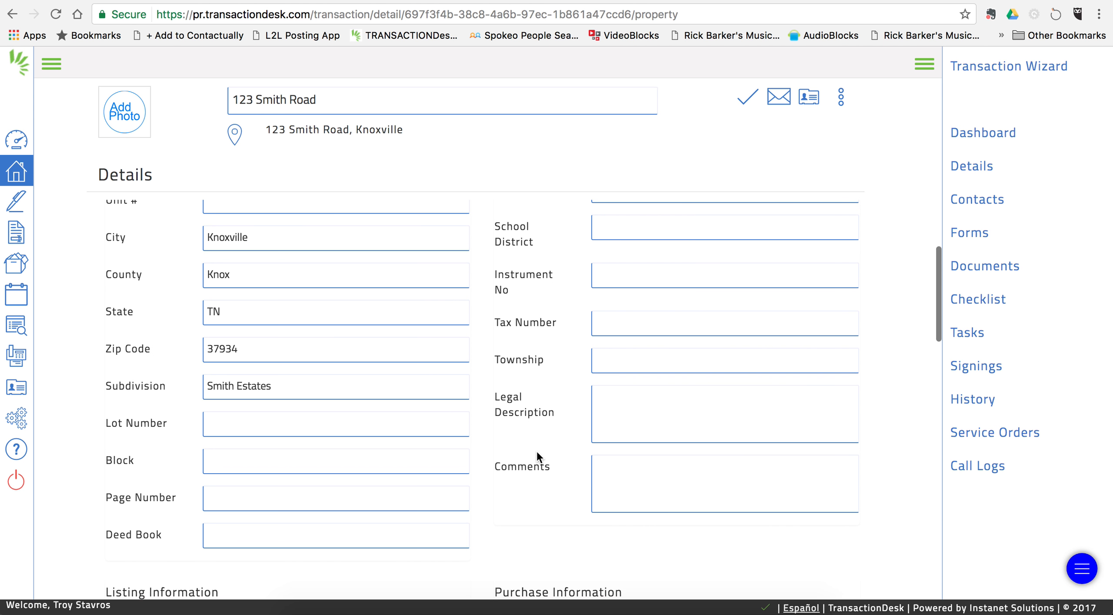
scroll(537, 455, down, 10)
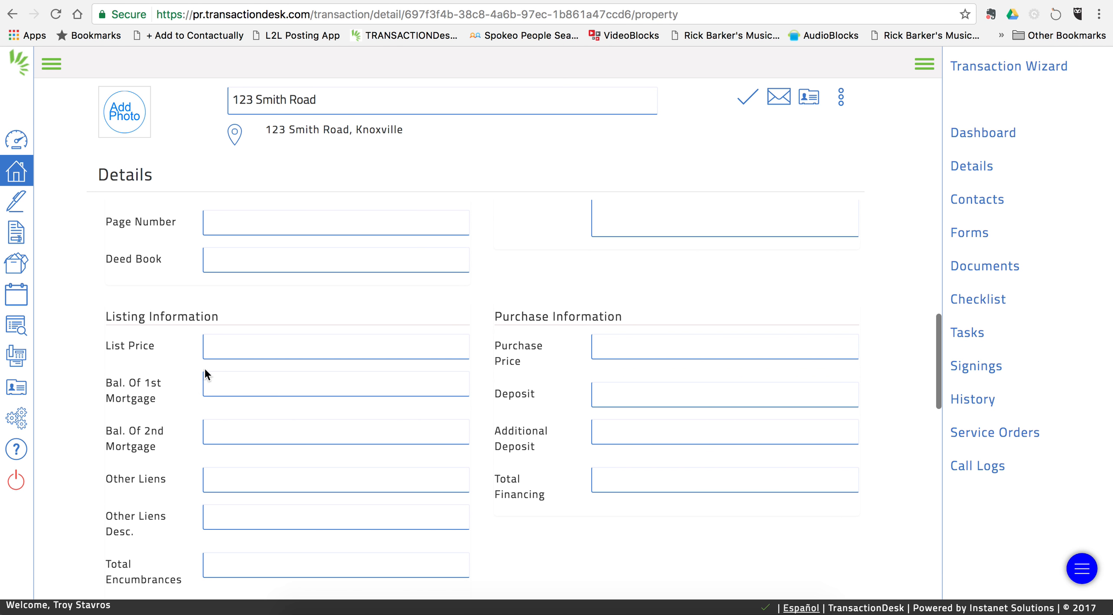
scroll(478, 400, up, 3)
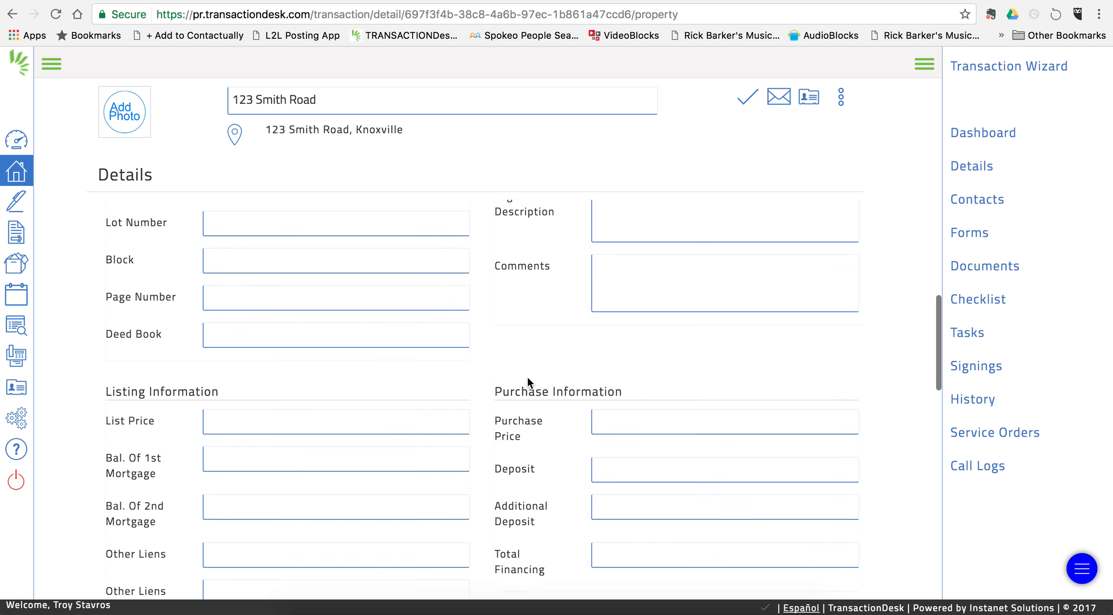
scroll(527, 375, up, 14)
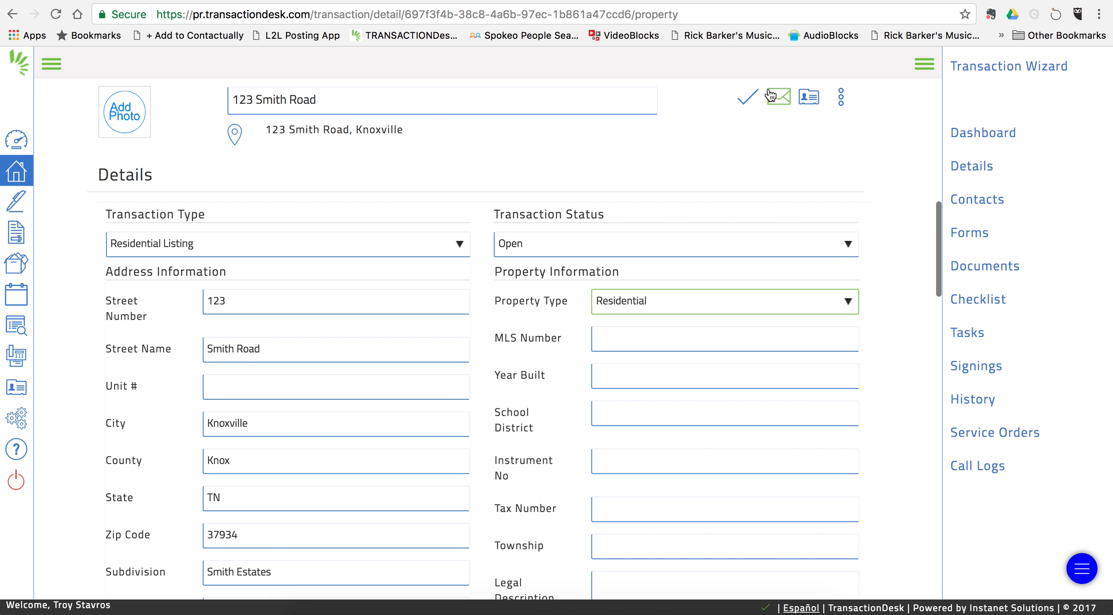
click(742, 99)
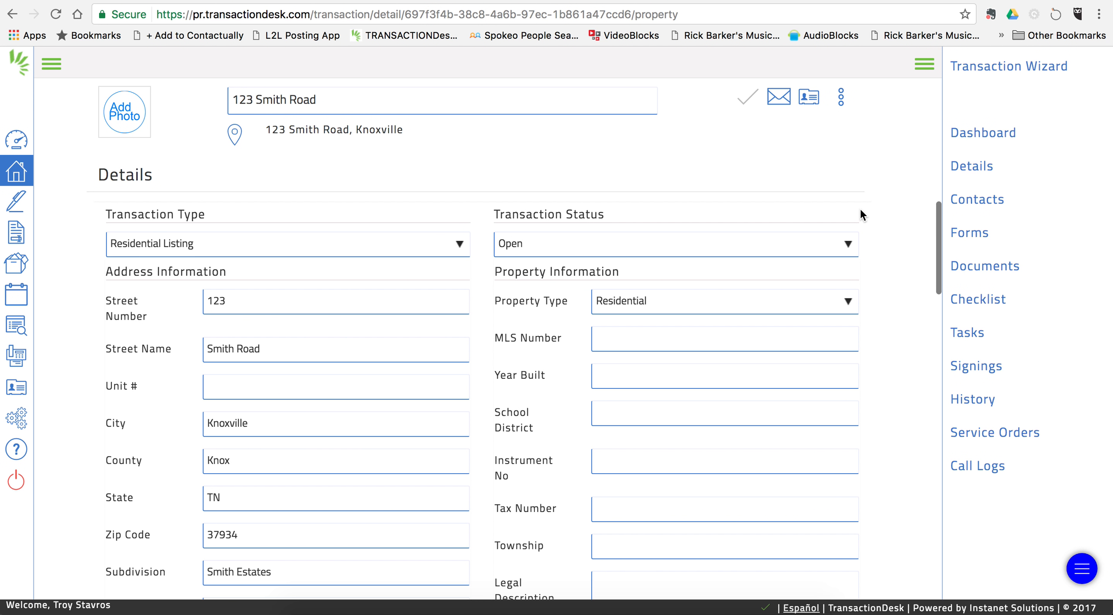
click(976, 201)
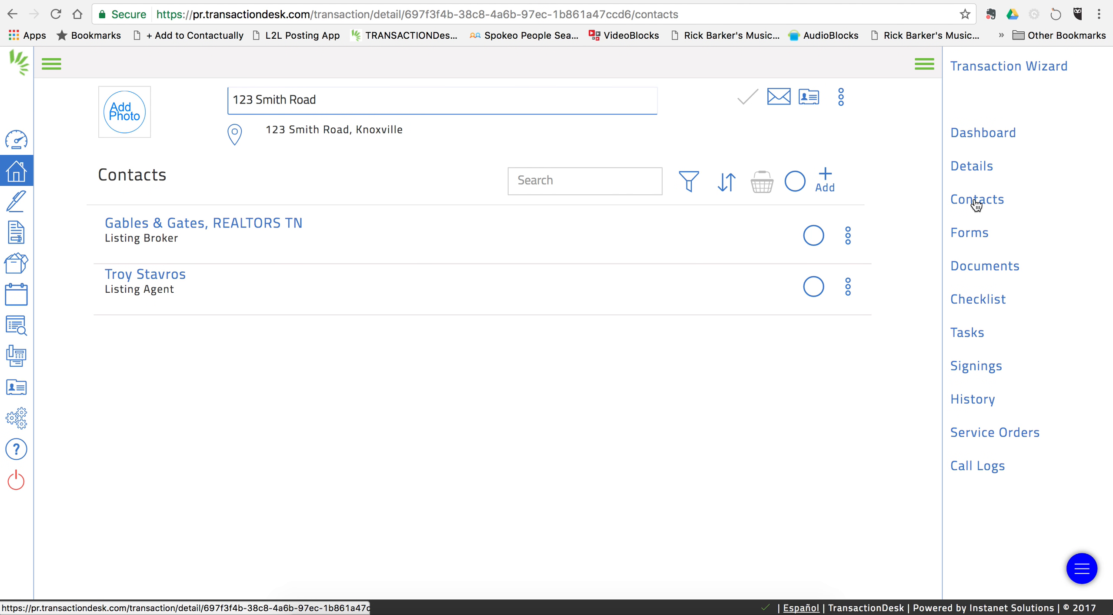
Step: Start a new transaction contact with type Seller
click(825, 180)
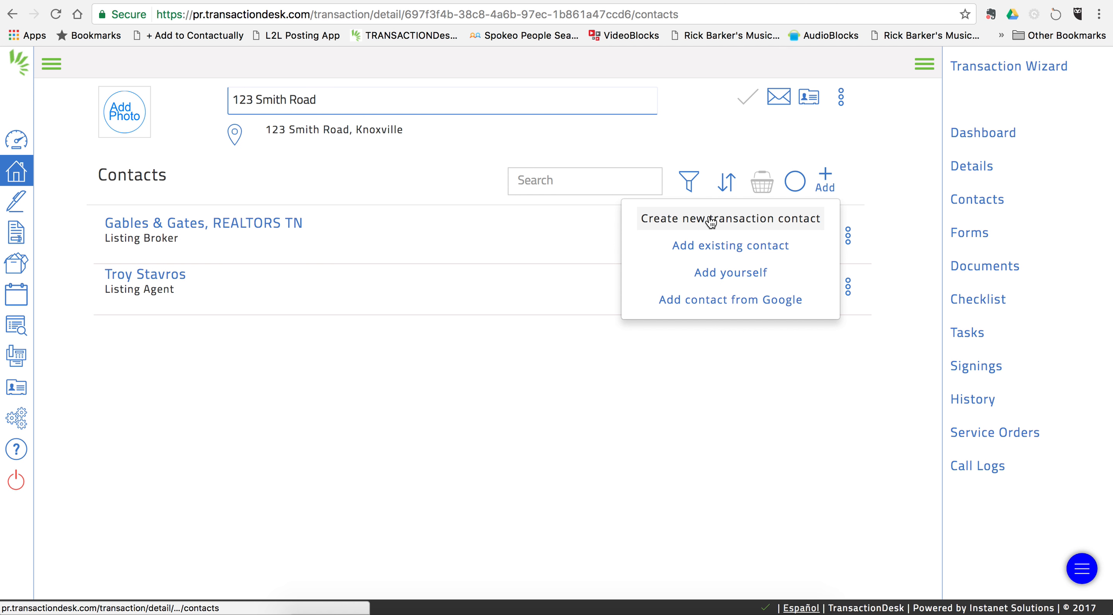
click(711, 219)
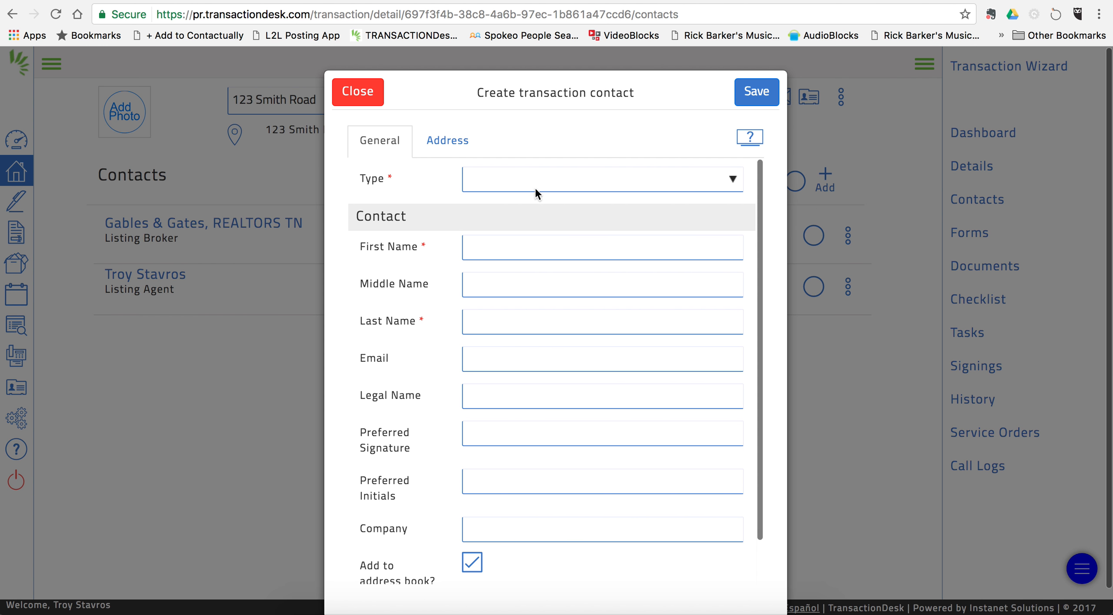
click(502, 180)
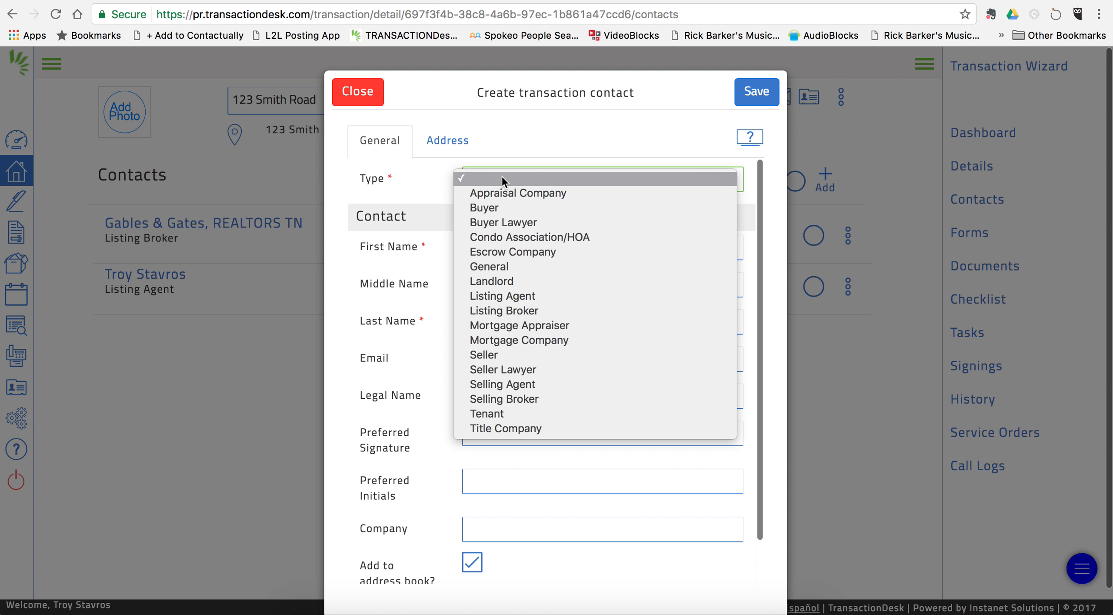
click(502, 351)
Step: Enter the seller's first name, last name and e-mail address, then save the contact
click(502, 250)
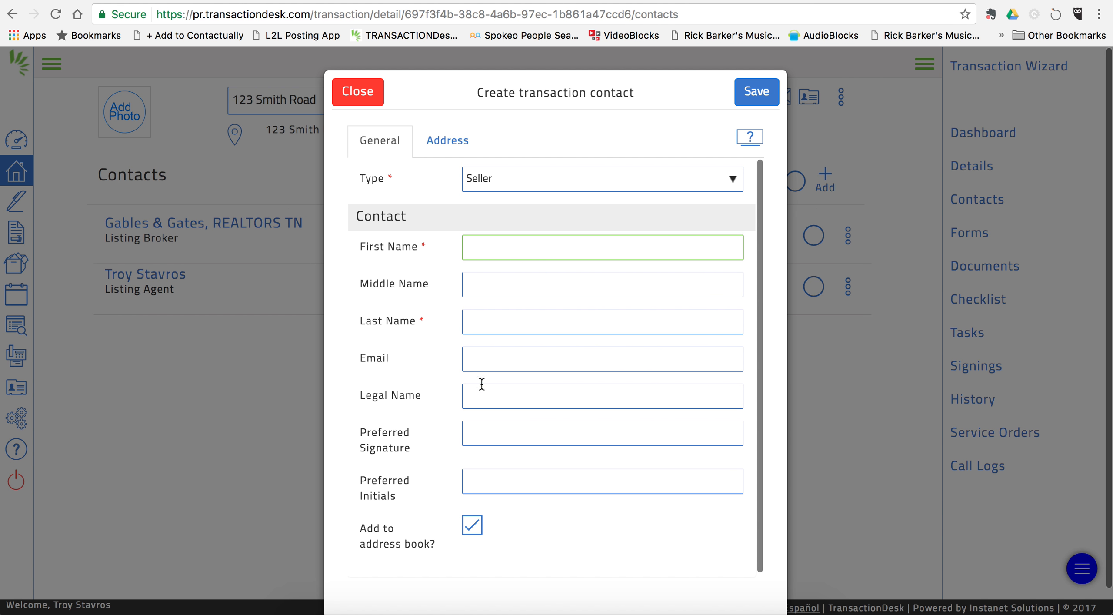
key(Tab)
key(Tab)
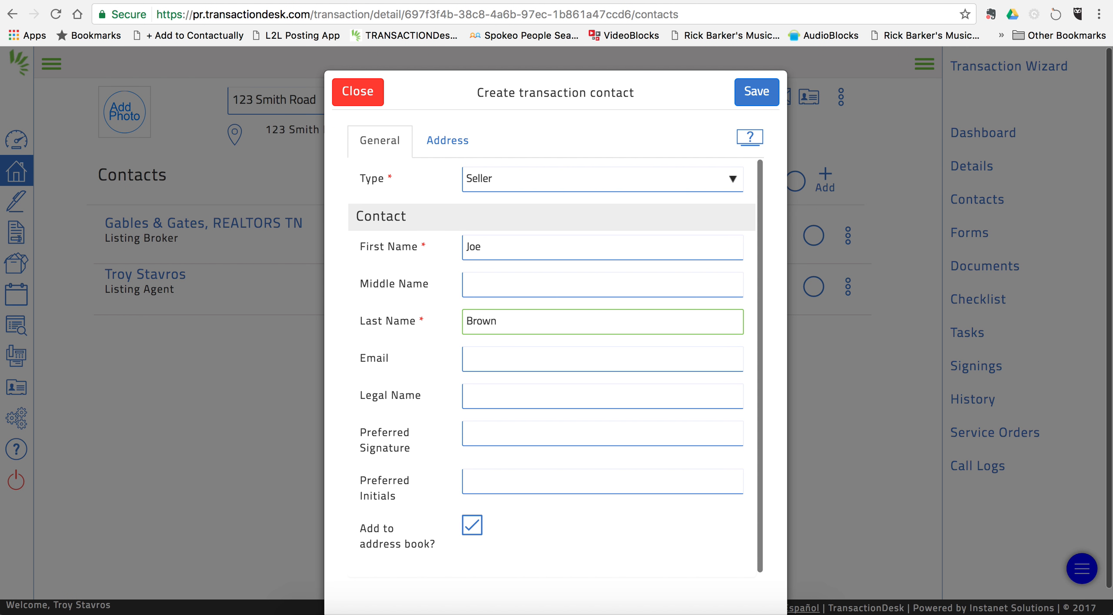
click(477, 356)
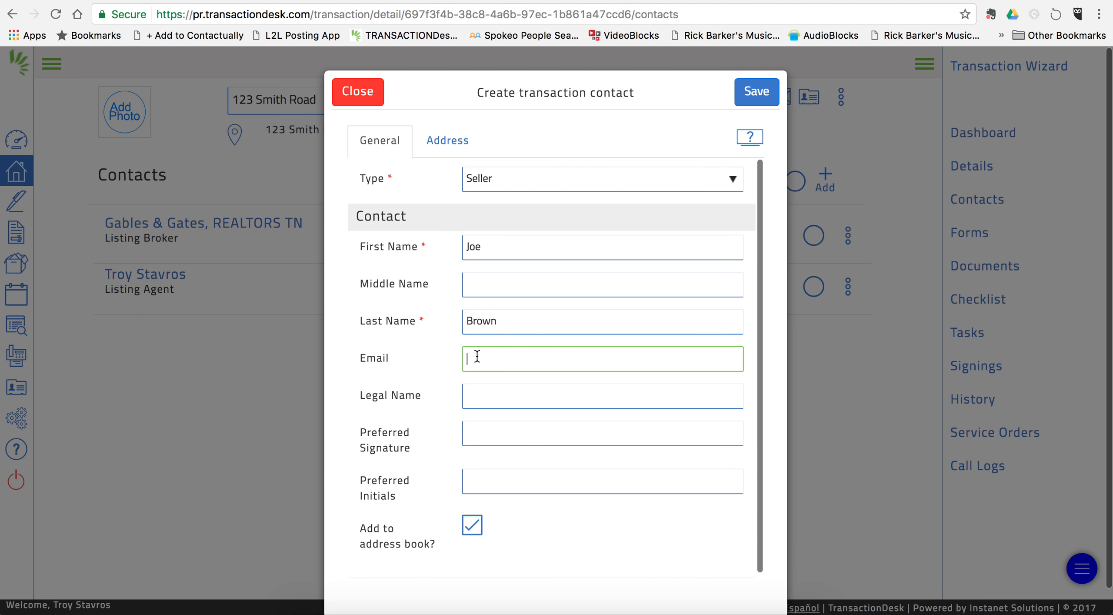
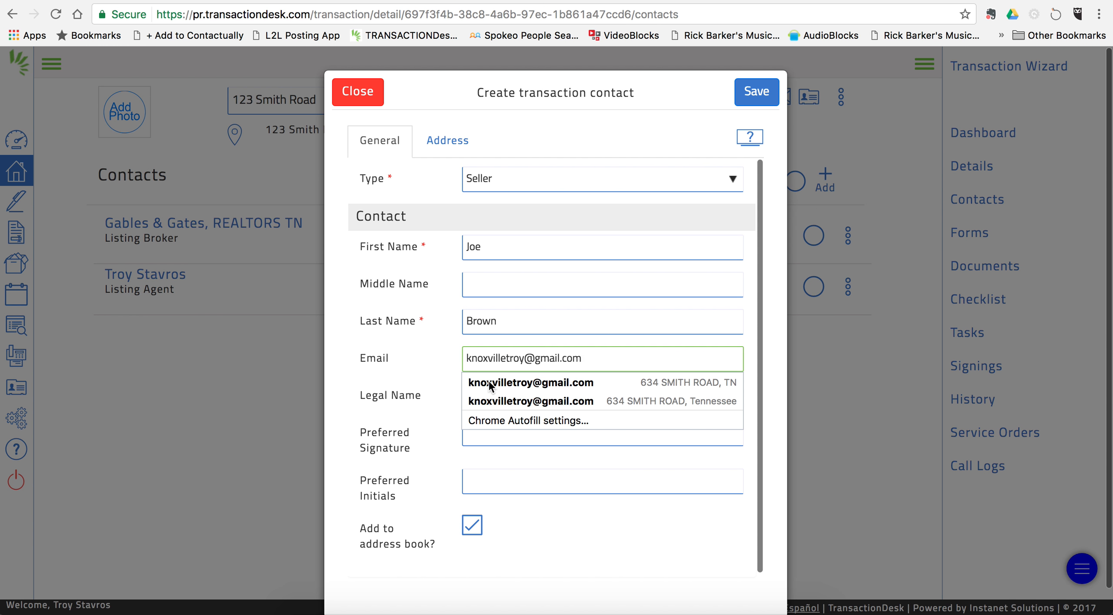
click(570, 534)
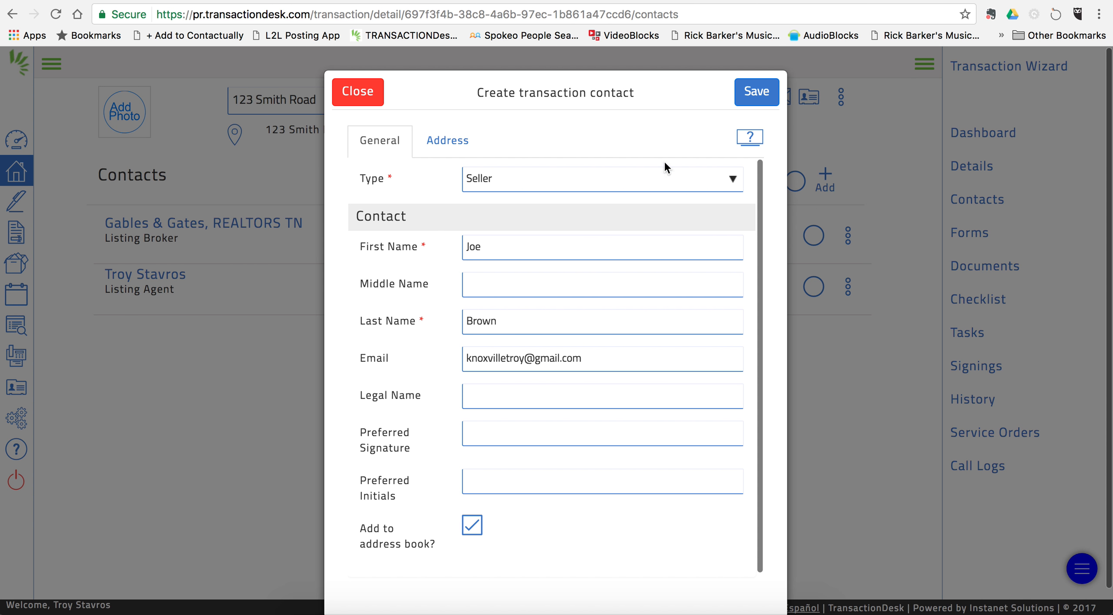
click(756, 92)
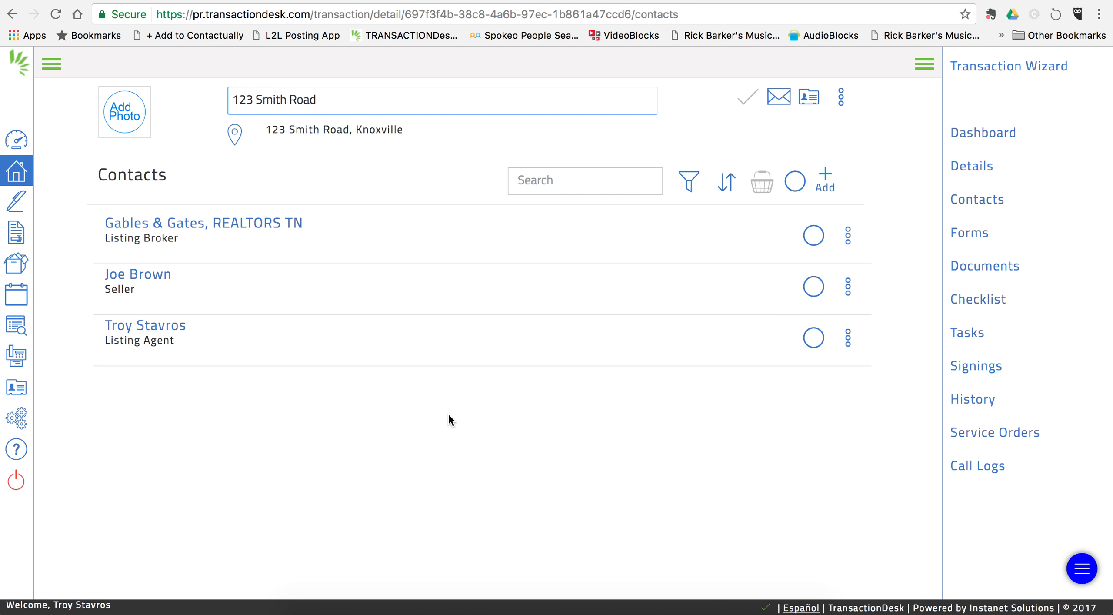
Step: From the transaction's Forms page, open the 2017 TAR Residential Forms folder for adding
click(974, 235)
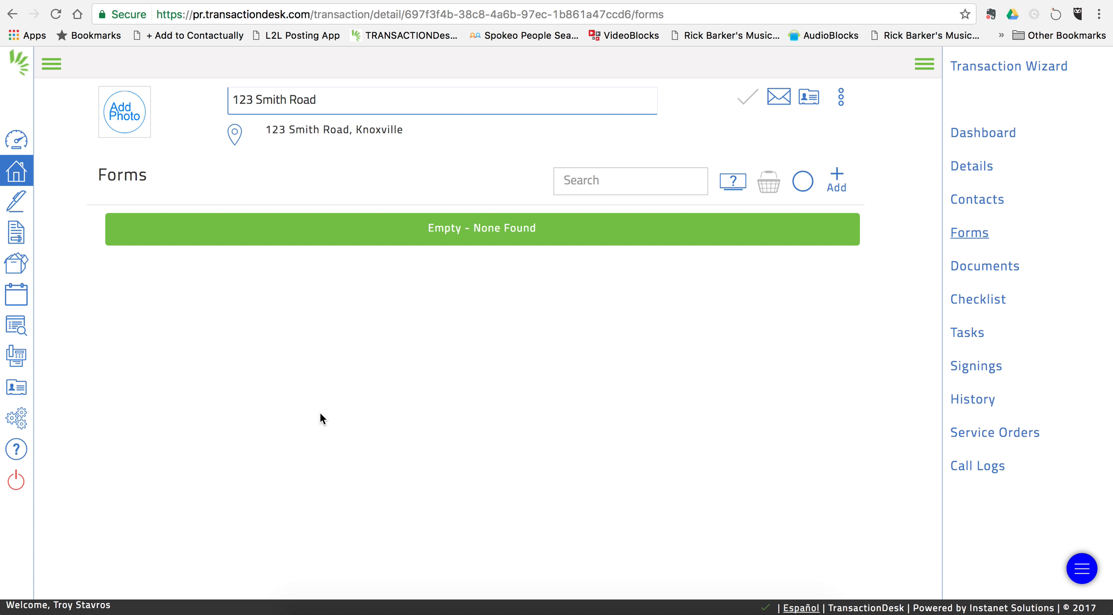
click(838, 178)
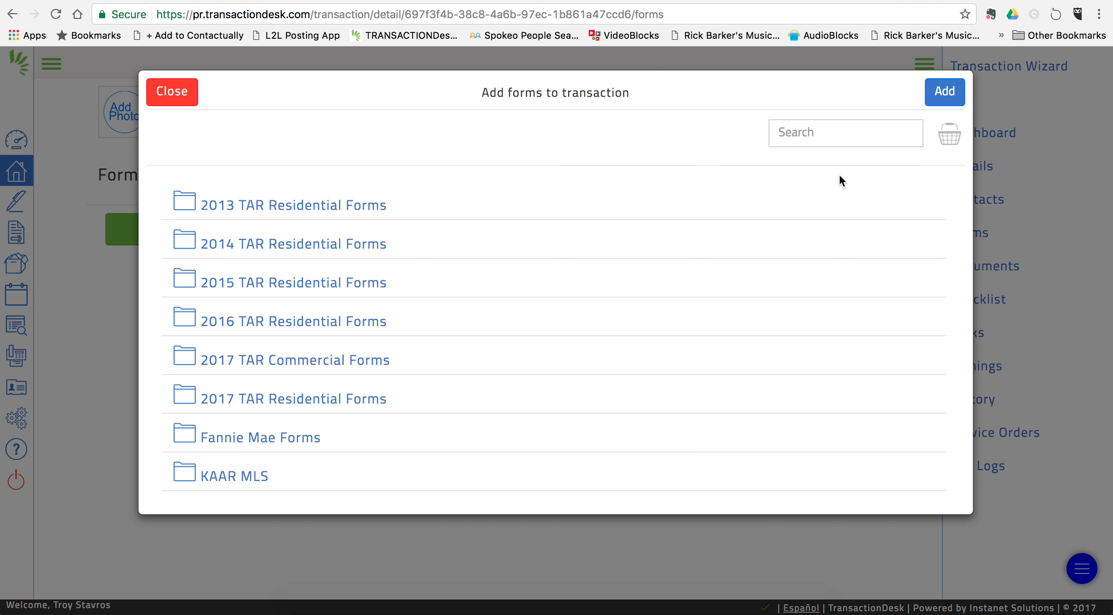
click(275, 399)
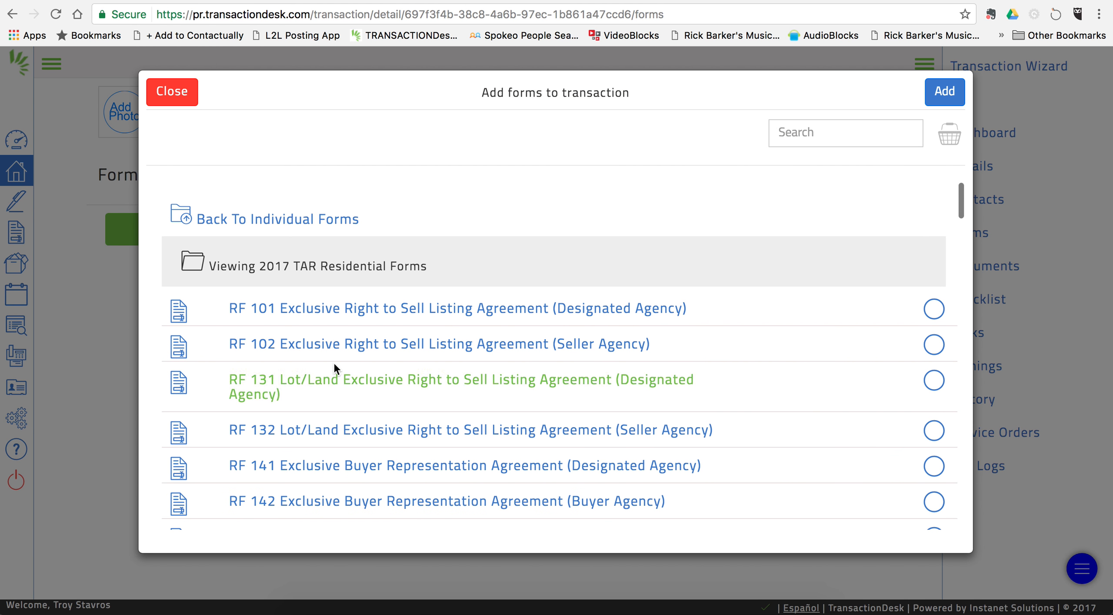
Step: Select RF 101 listing agreement and RF 201 property condition disclosure
scroll(480, 216, down, 2)
scroll(483, 216, down, 2)
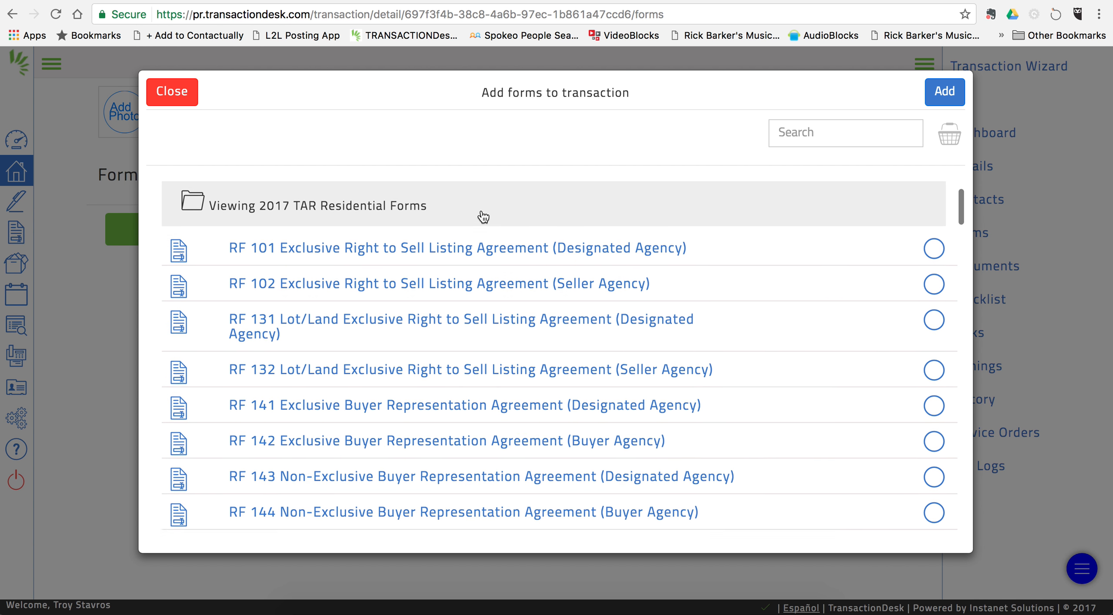
scroll(473, 322, down, 2)
scroll(475, 323, down, 1)
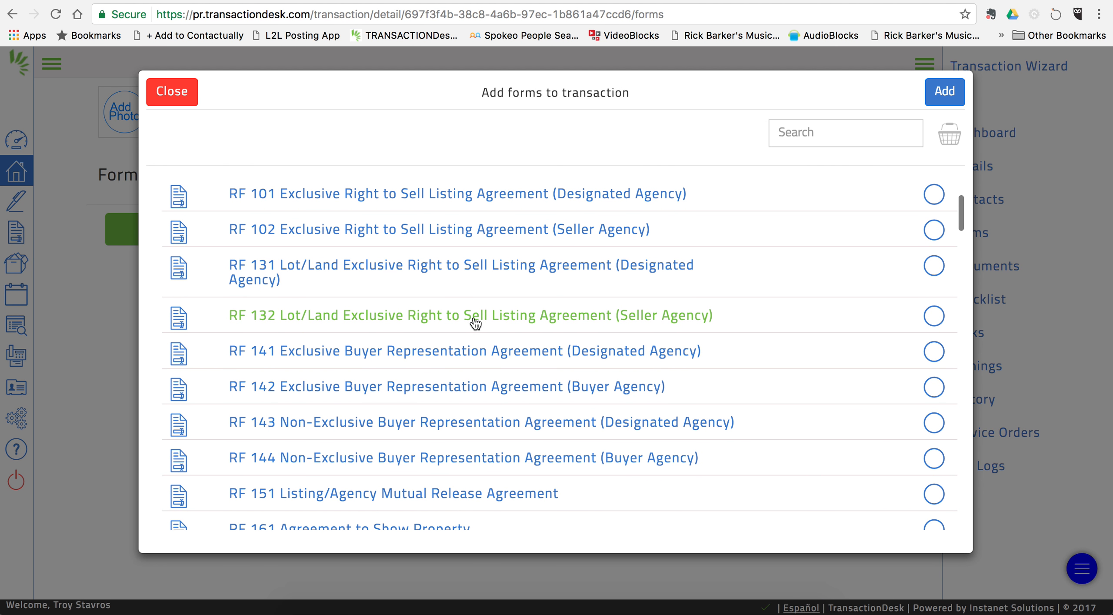
scroll(474, 322, up, 3)
scroll(471, 321, down, 2)
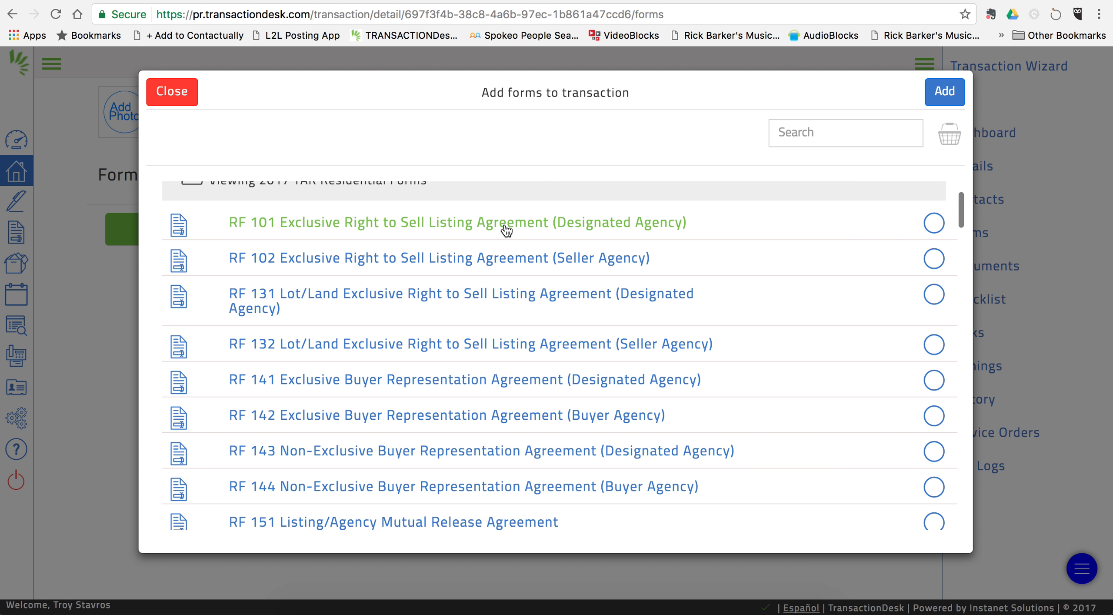
click(933, 223)
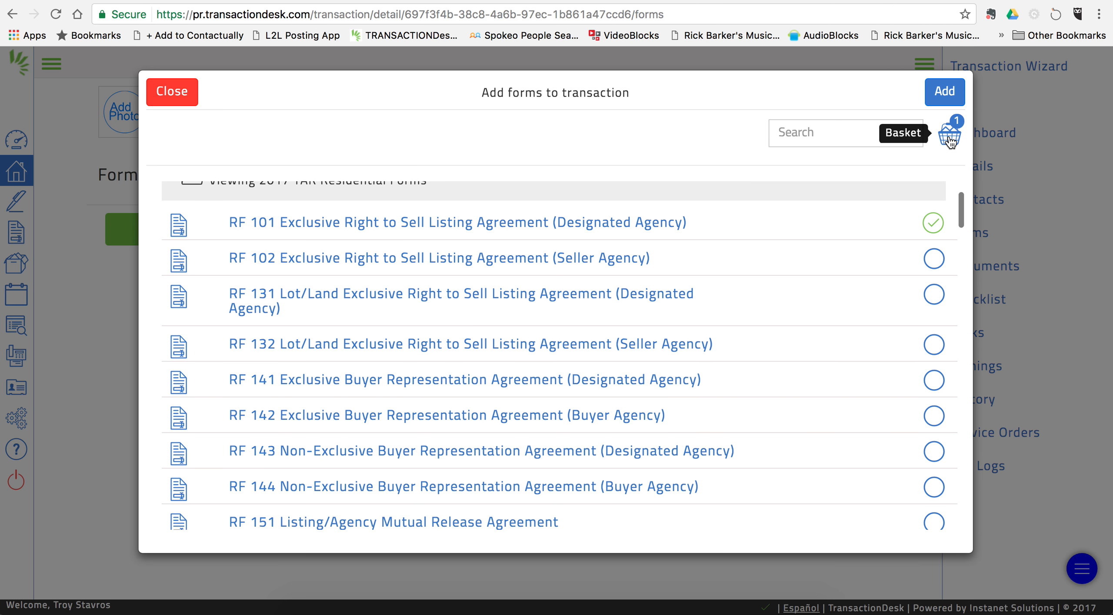
scroll(464, 362, down, 2)
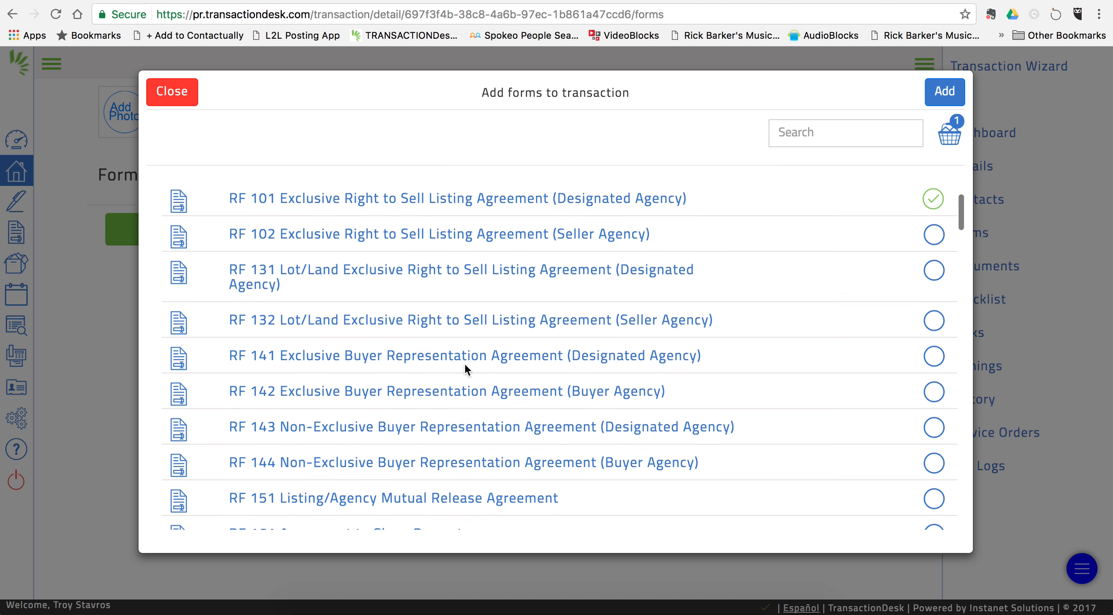
scroll(464, 365, down, 8)
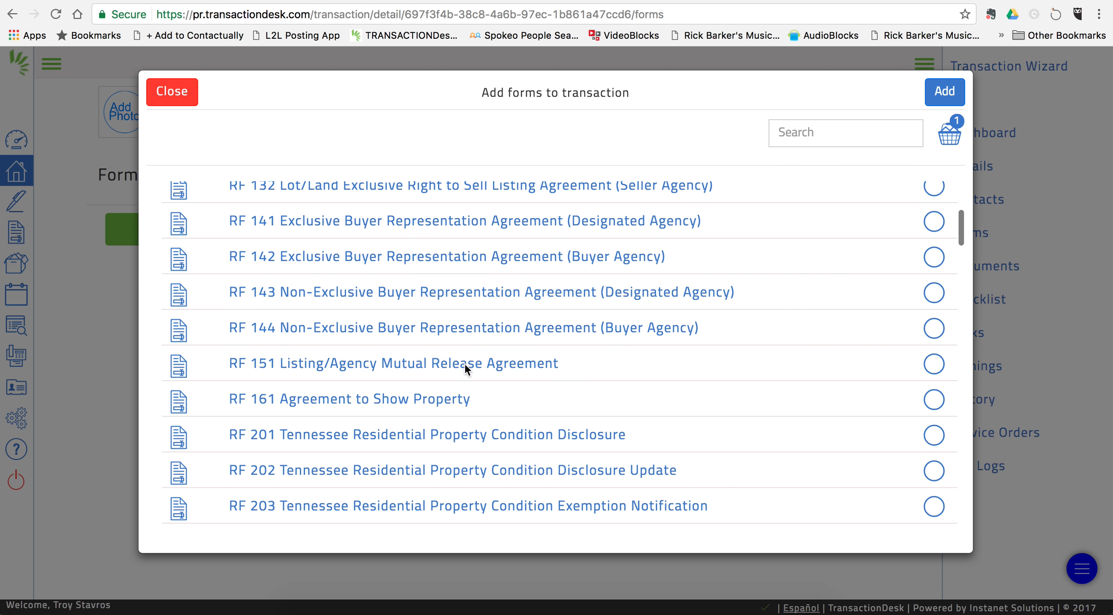
scroll(465, 365, down, 2)
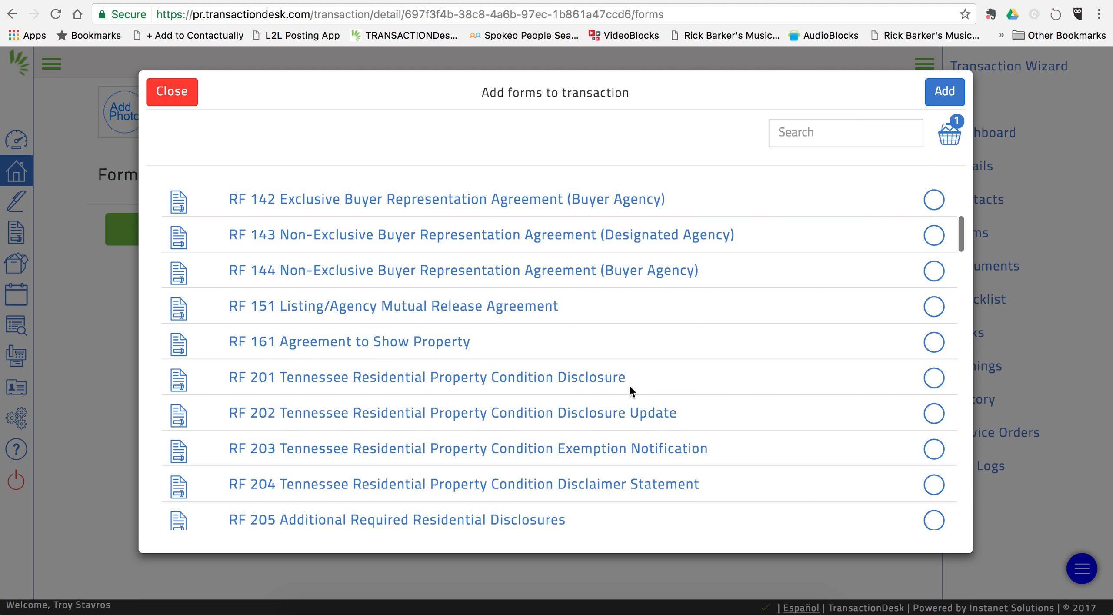
click(934, 378)
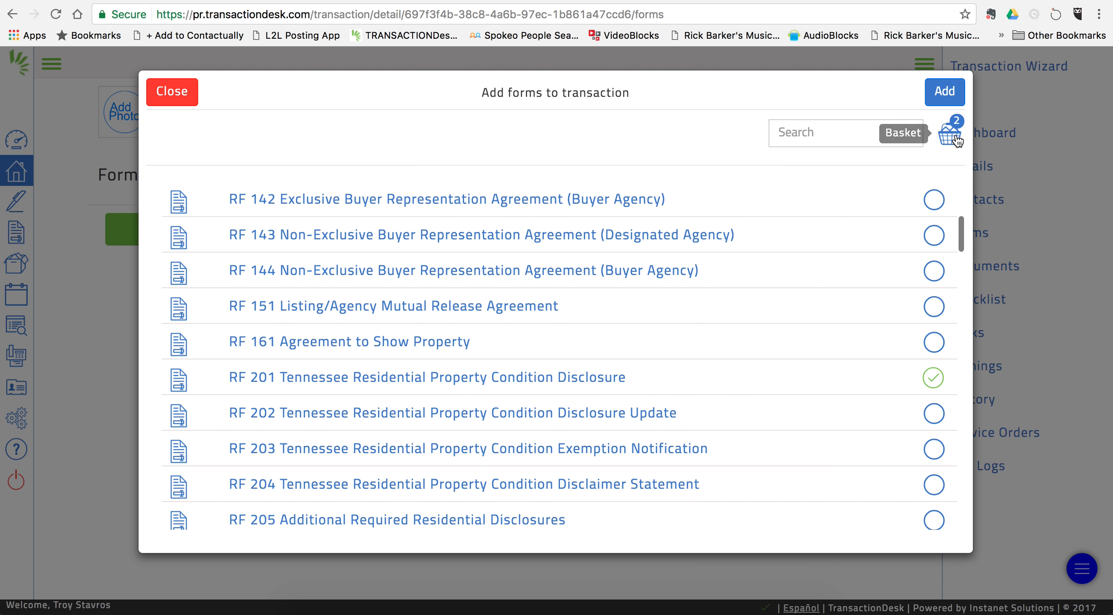
Step: Select RF 302 Confirmation of Agency Status and RF 304 Disclaimer Notice
scroll(554, 422, down, 3)
scroll(555, 426, down, 5)
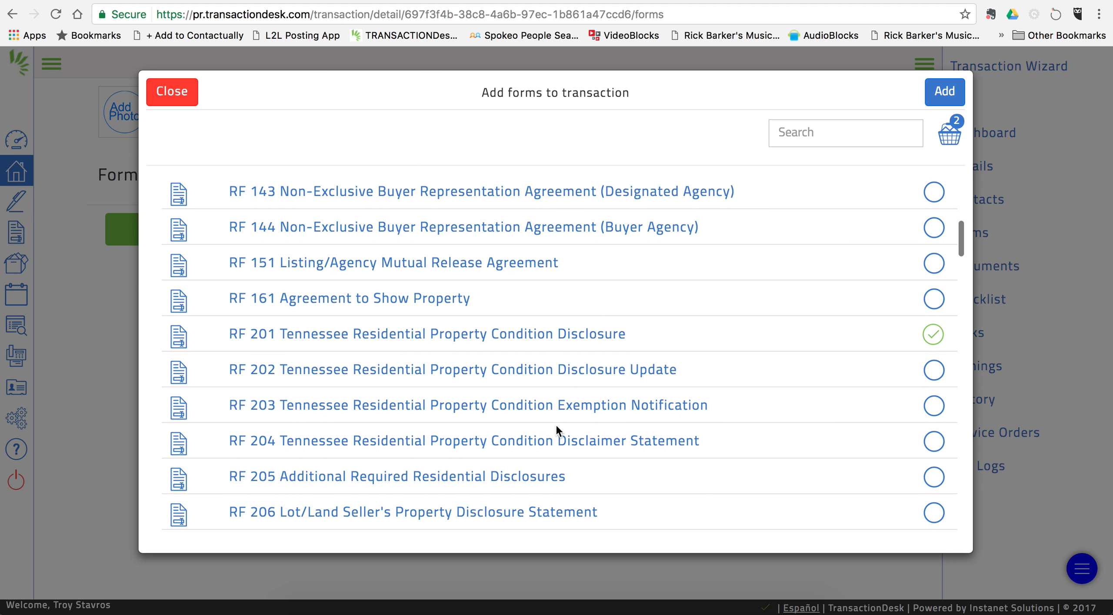
scroll(559, 431, down, 4)
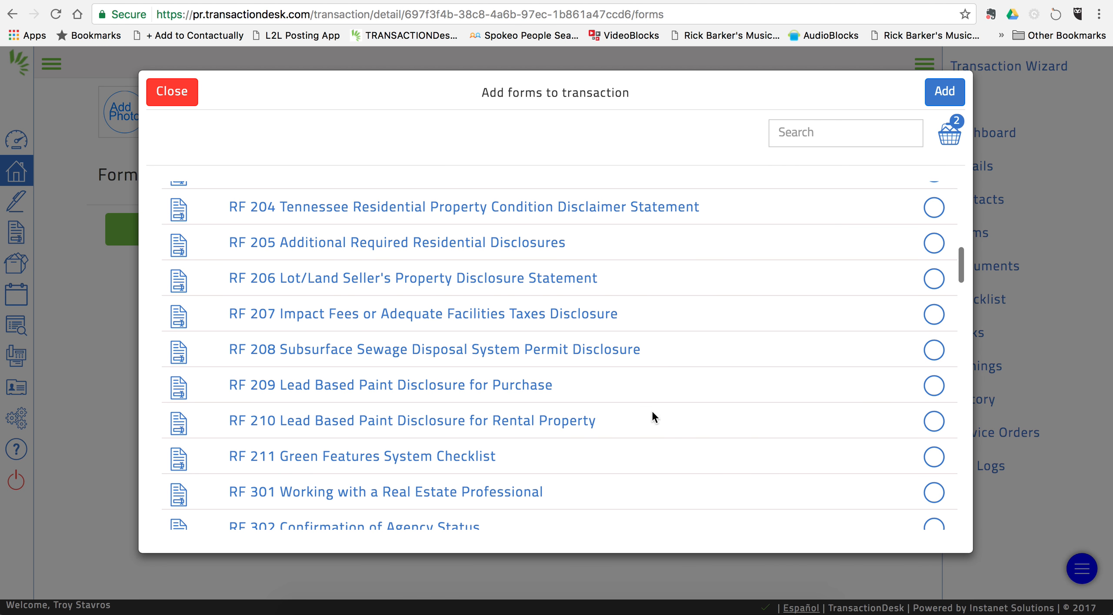
scroll(657, 431, down, 1)
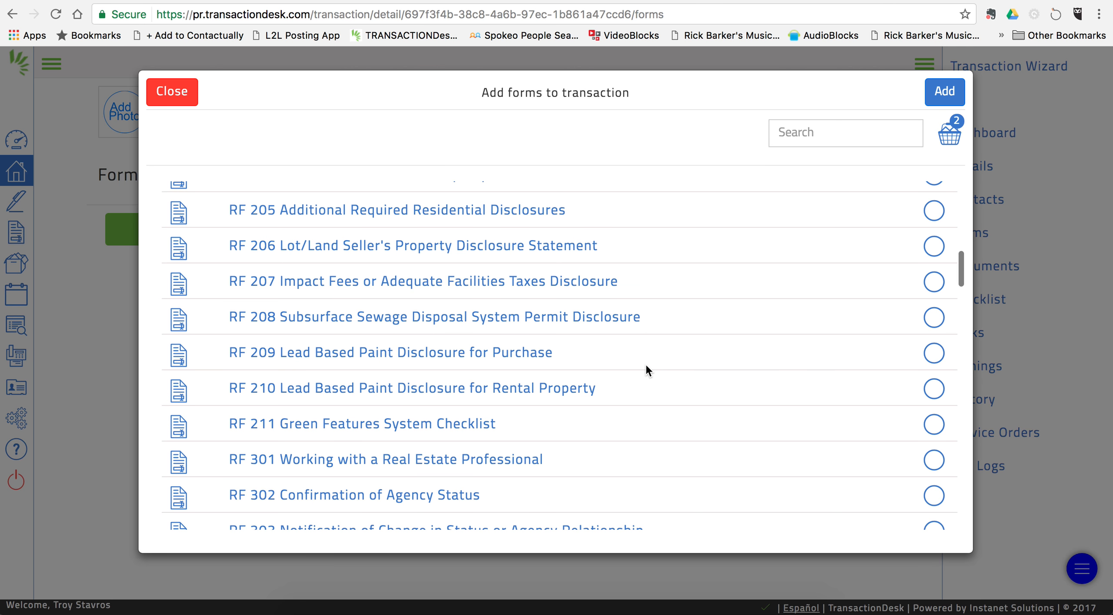
scroll(645, 366, down, 3)
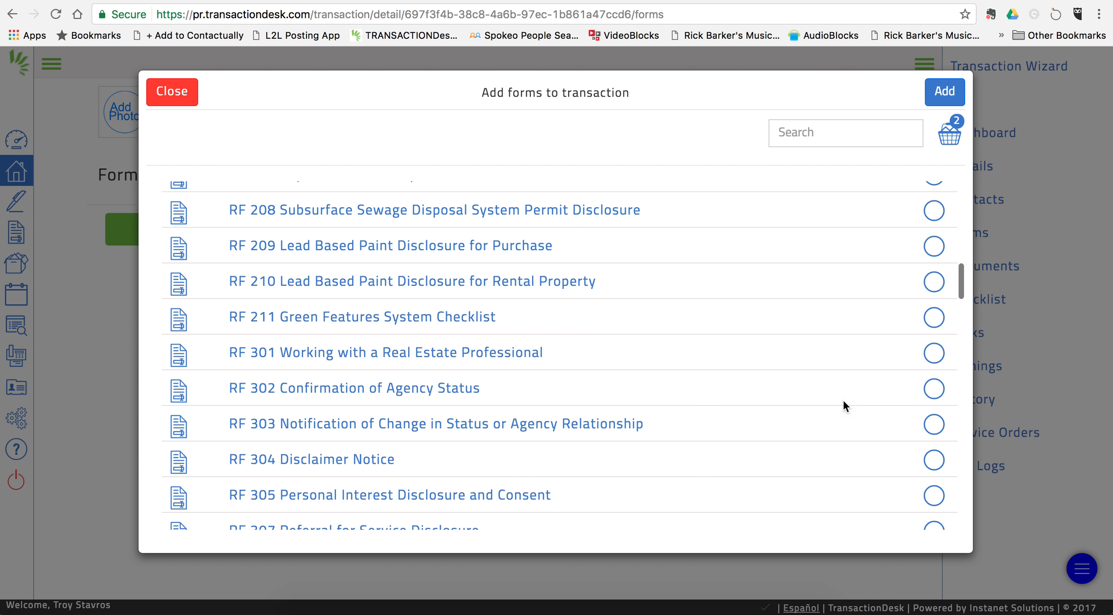
click(934, 389)
scroll(649, 368, down, 2)
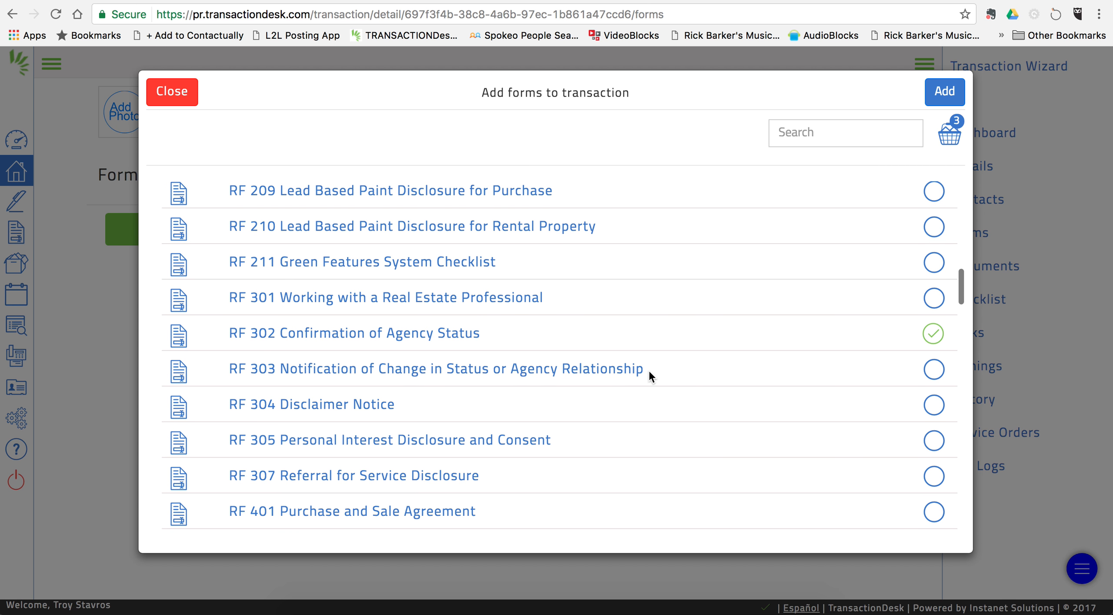
click(933, 405)
scroll(784, 382, up, 2)
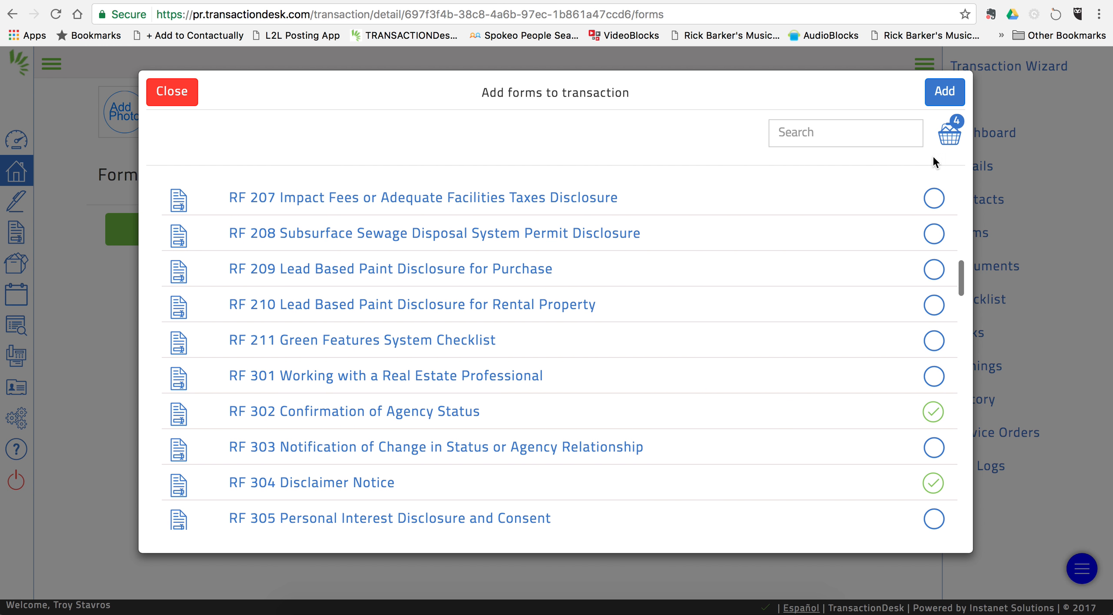
Step: Add the four chosen forms, then the KAAR - Single Family Input Form from the KAAR MLS folder
click(947, 91)
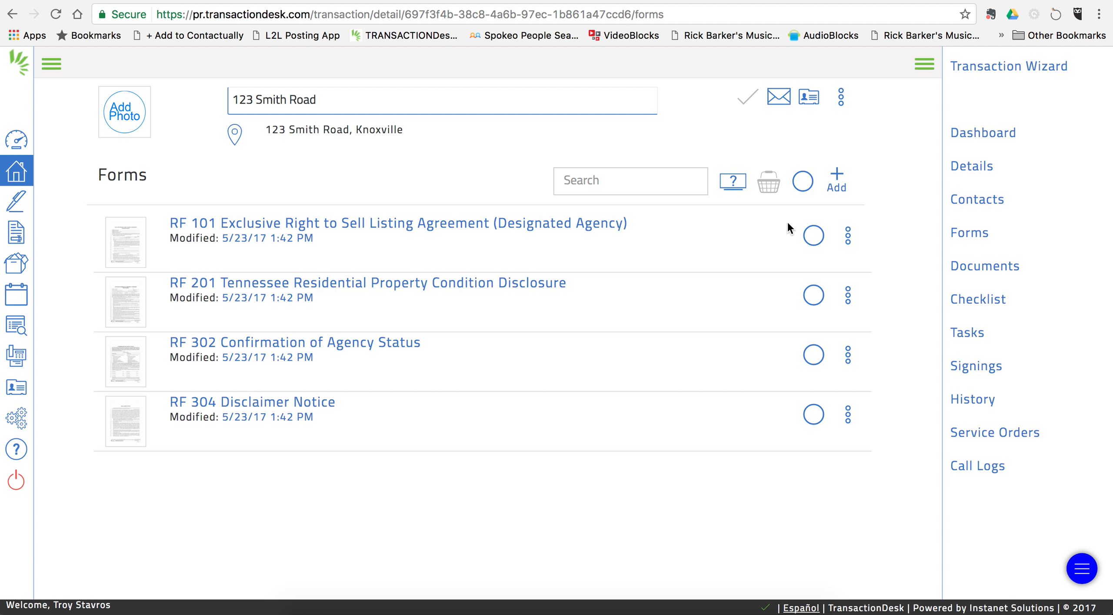
click(837, 183)
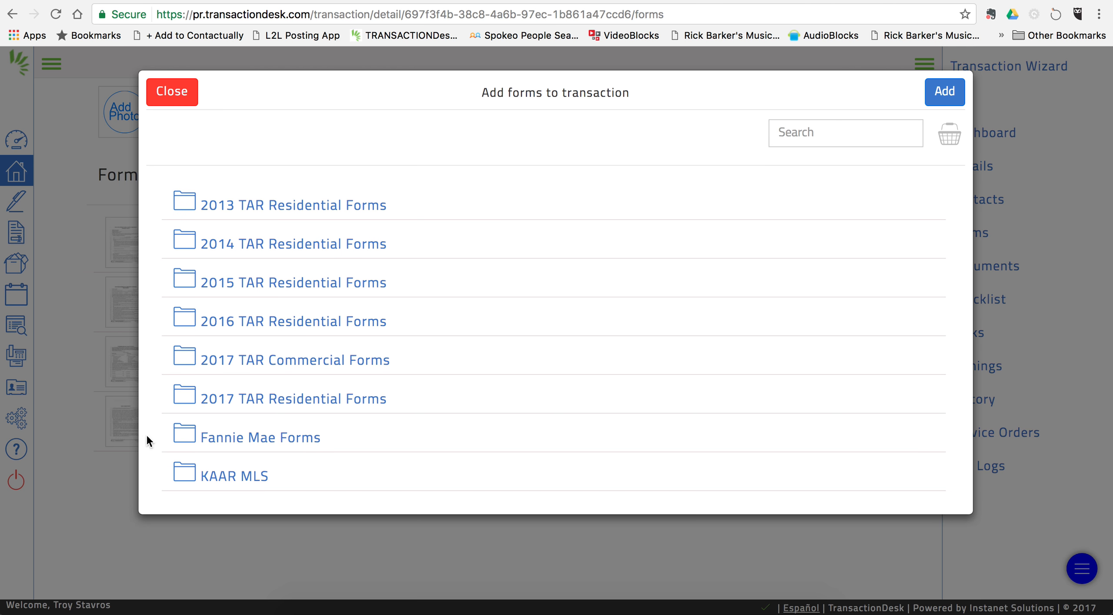
click(252, 476)
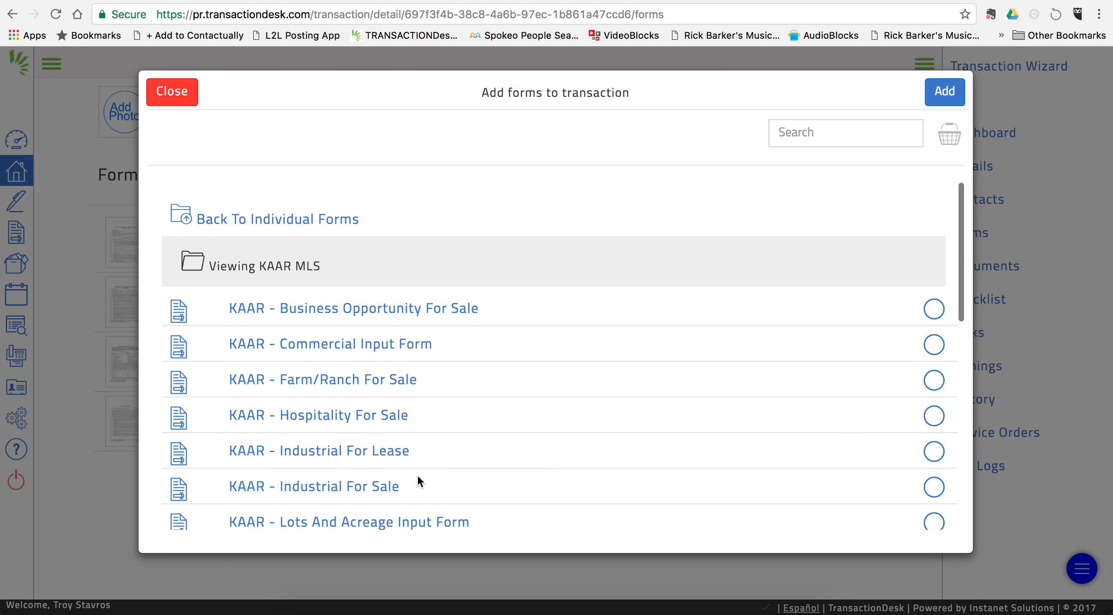
scroll(418, 478, down, 10)
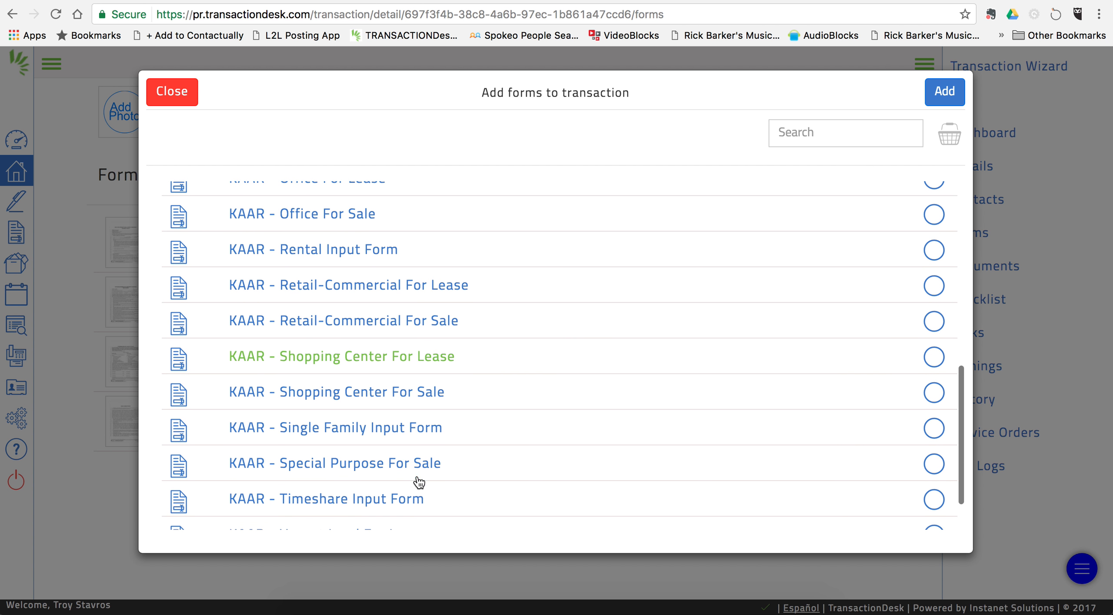
scroll(418, 481, down, 1)
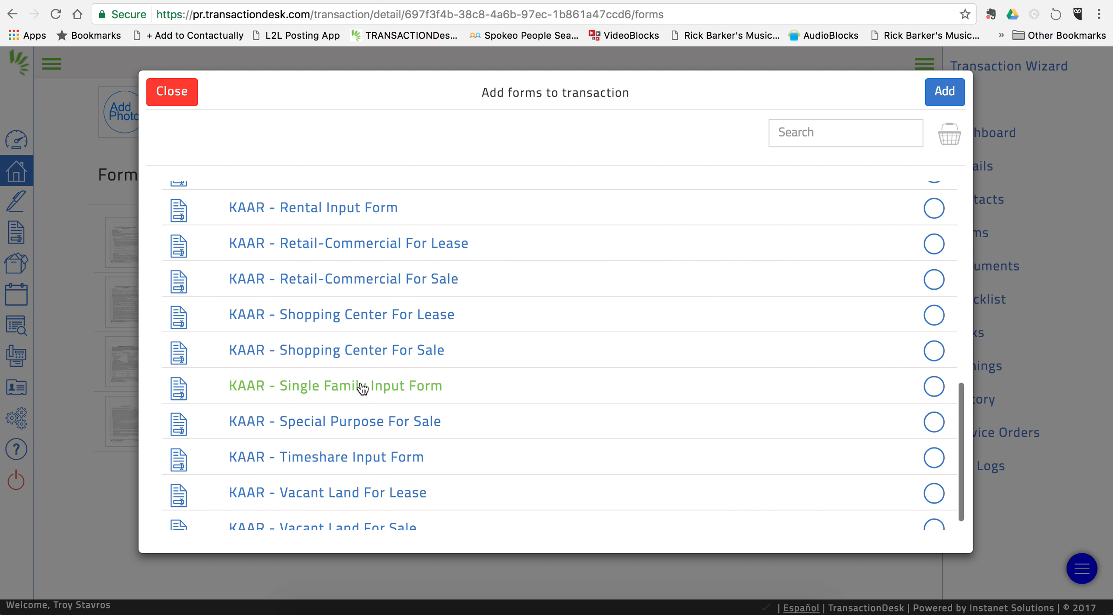
click(362, 388)
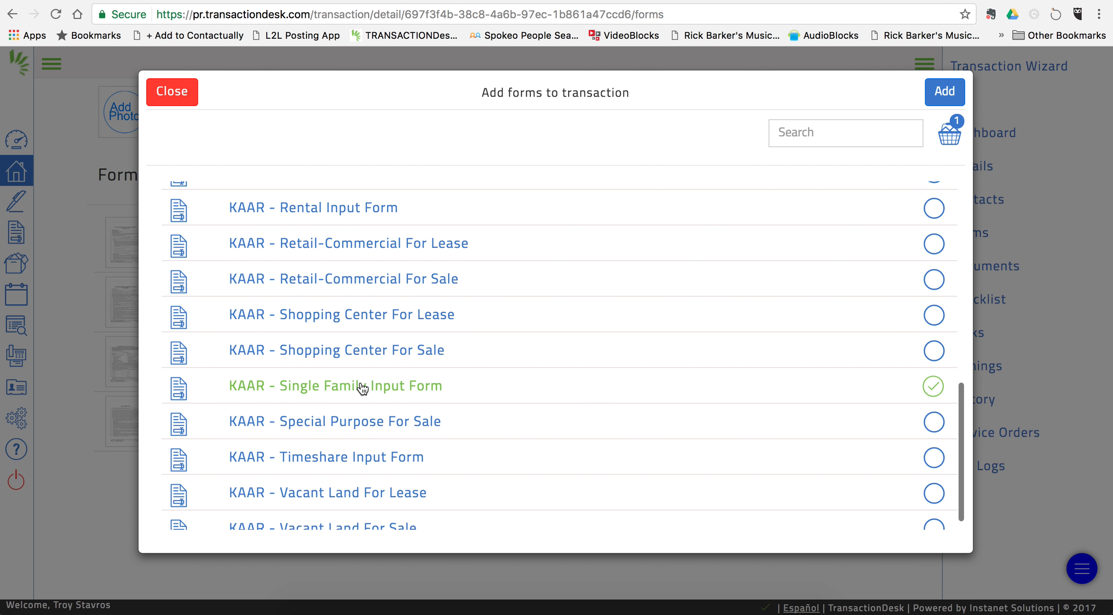
click(943, 92)
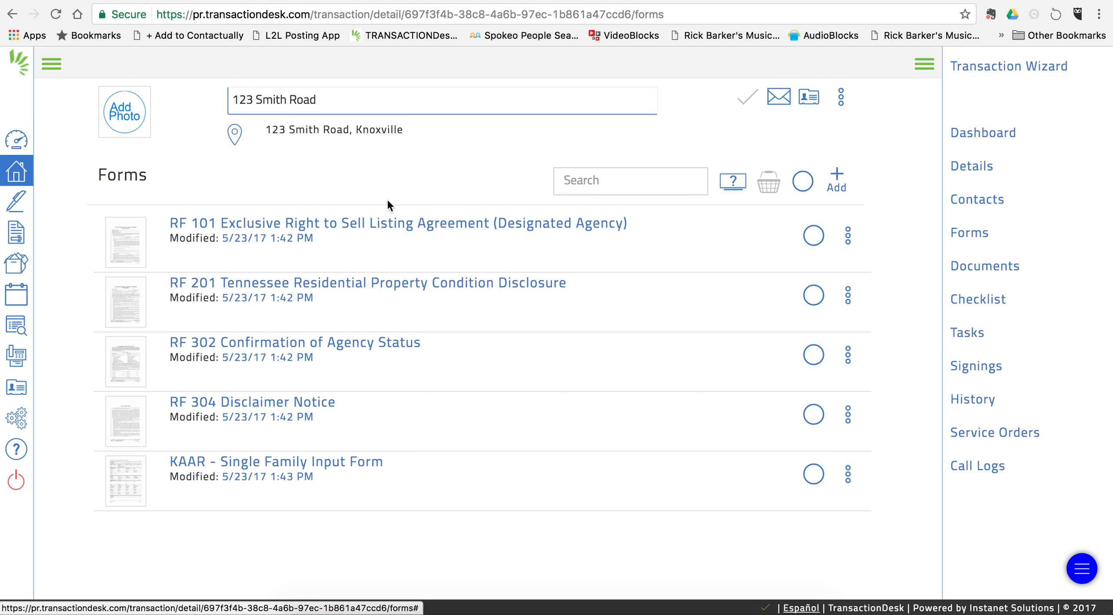
Step: Open the RF 101 listing agreement for editing
click(368, 224)
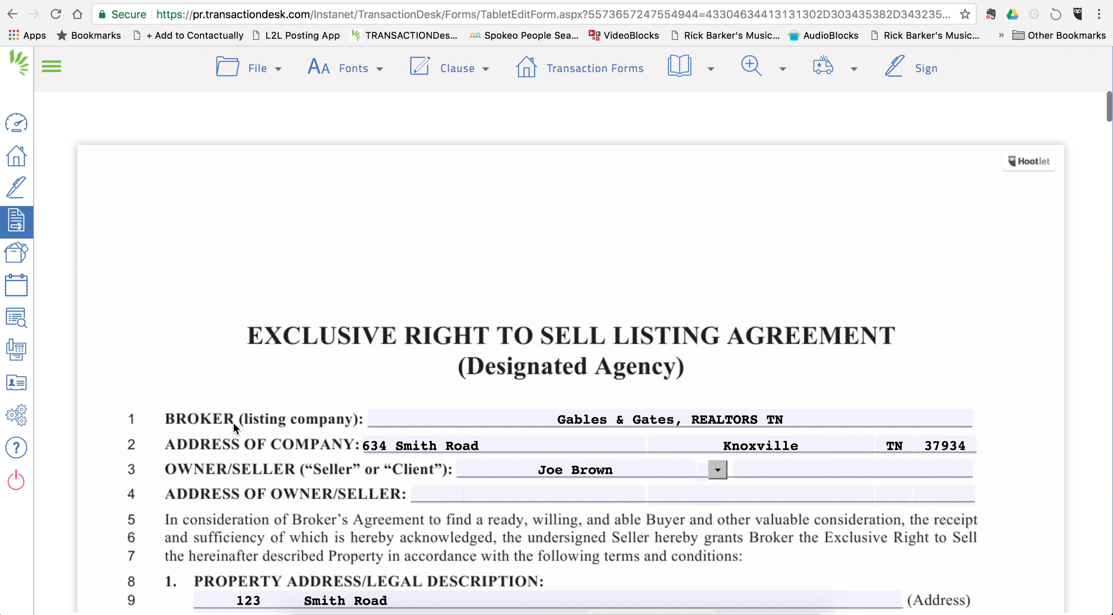
scroll(234, 422, down, 3)
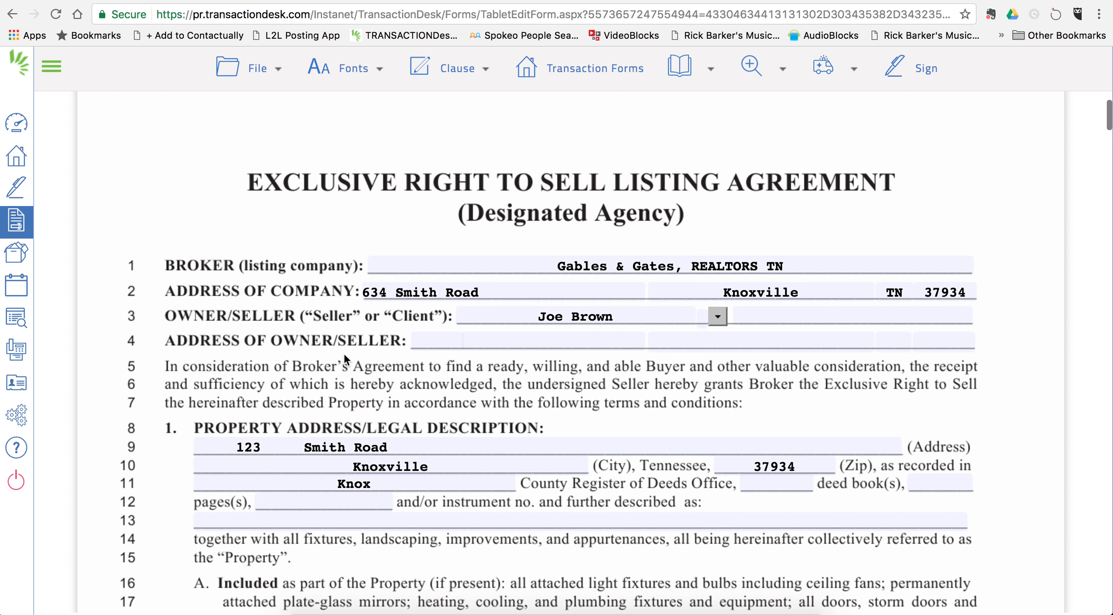
scroll(344, 353, down, 2)
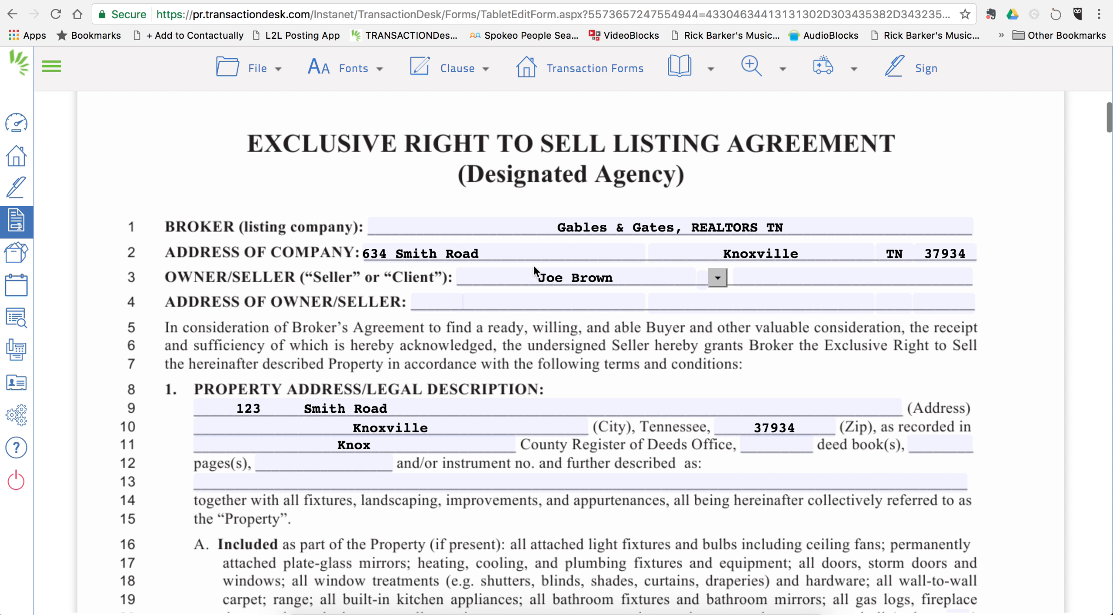
Step: Fill the owner/seller address as 123 Smith Road, Knoxville, TN 37934
click(437, 301)
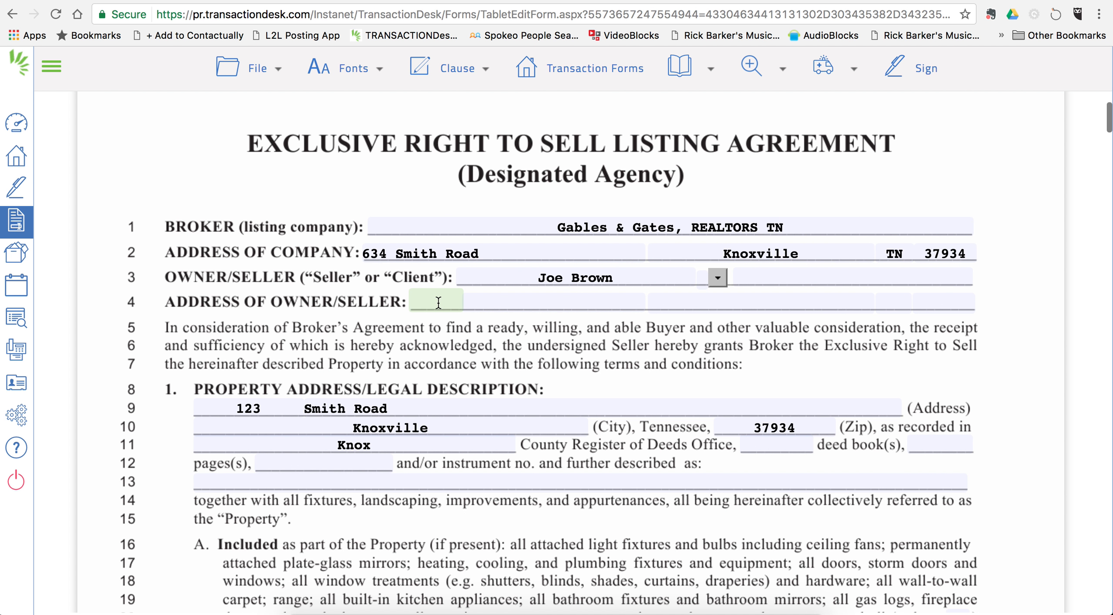
text(123)
key(Tab)
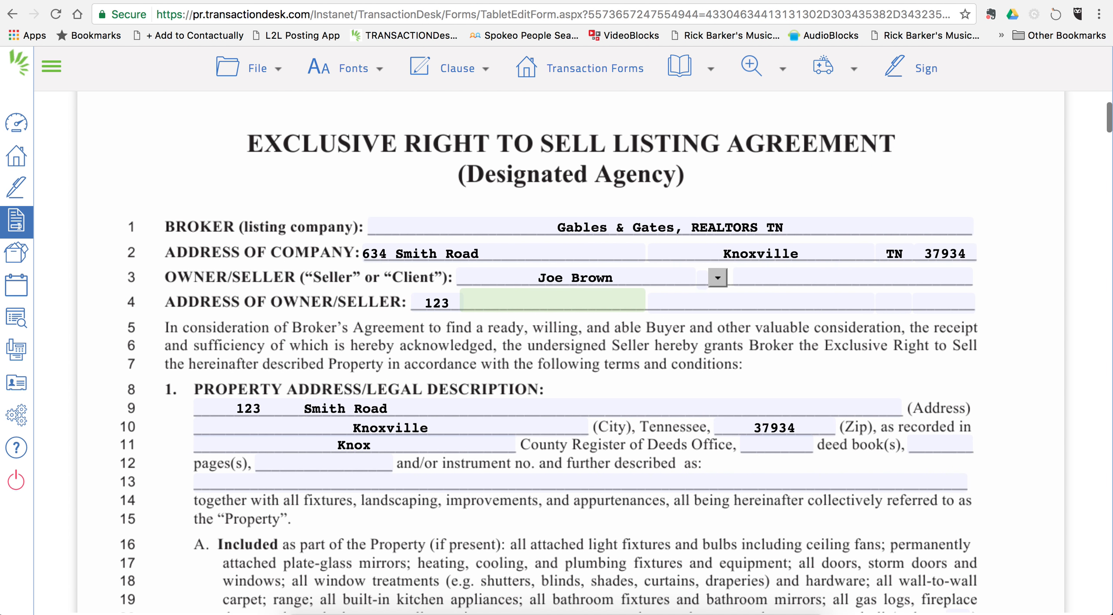
text(Smith Road)
key(Tab)
text(Knoxville)
key(Tab)
text(TN)
key(Tab)
text(37934)
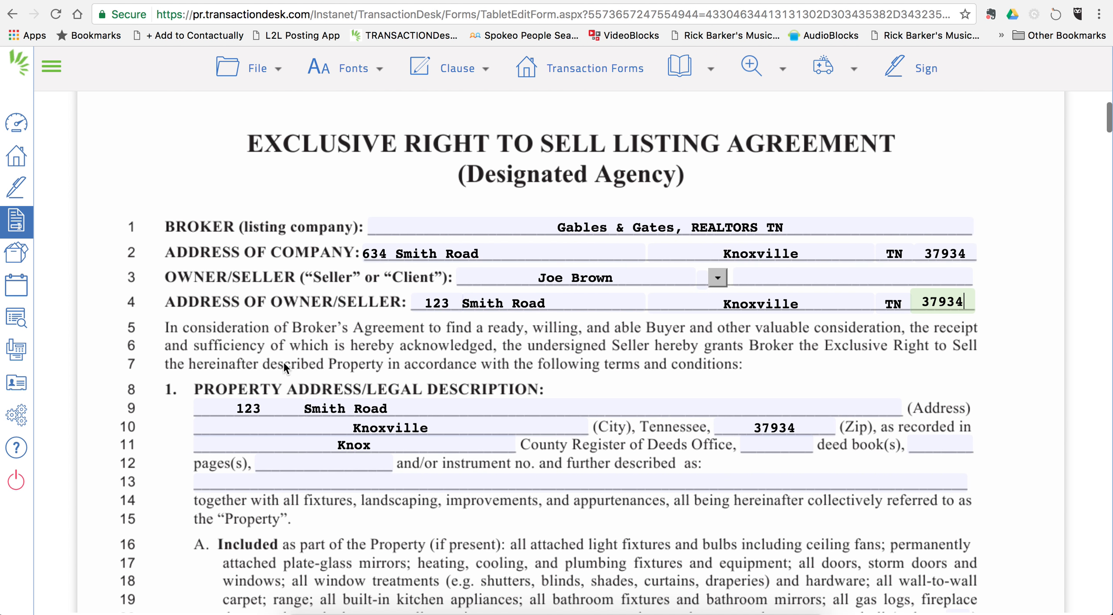
scroll(284, 367, down, 3)
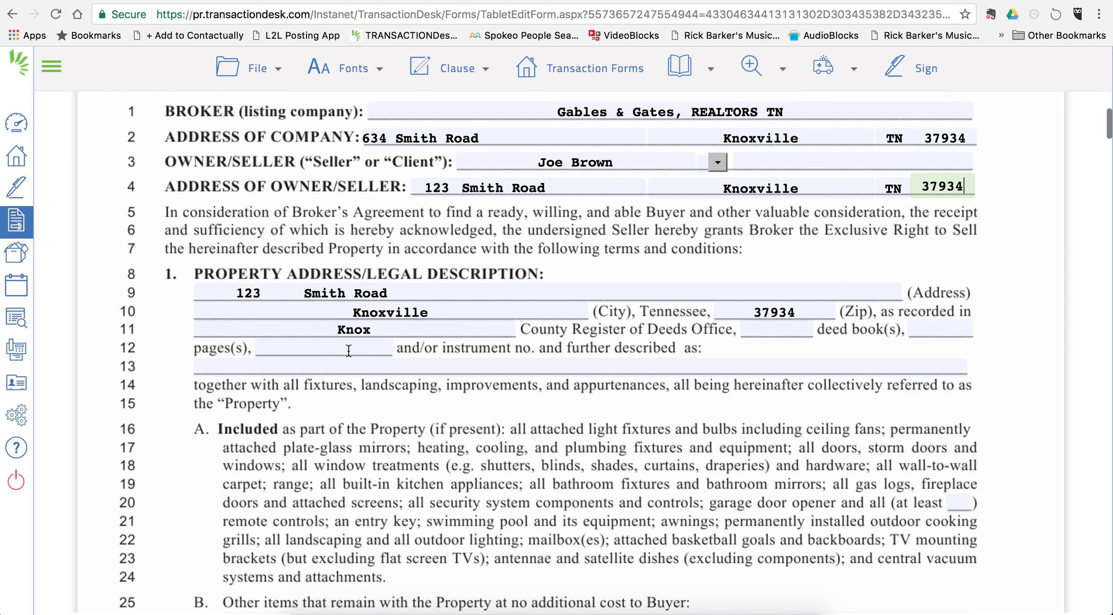
scroll(368, 386, down, 1)
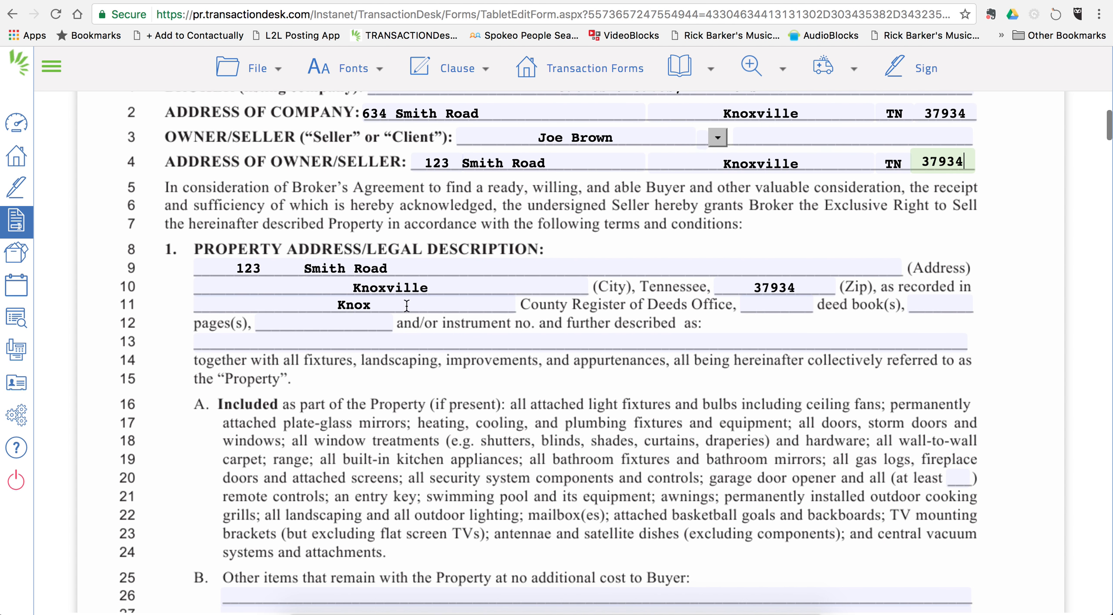
scroll(406, 305, down, 6)
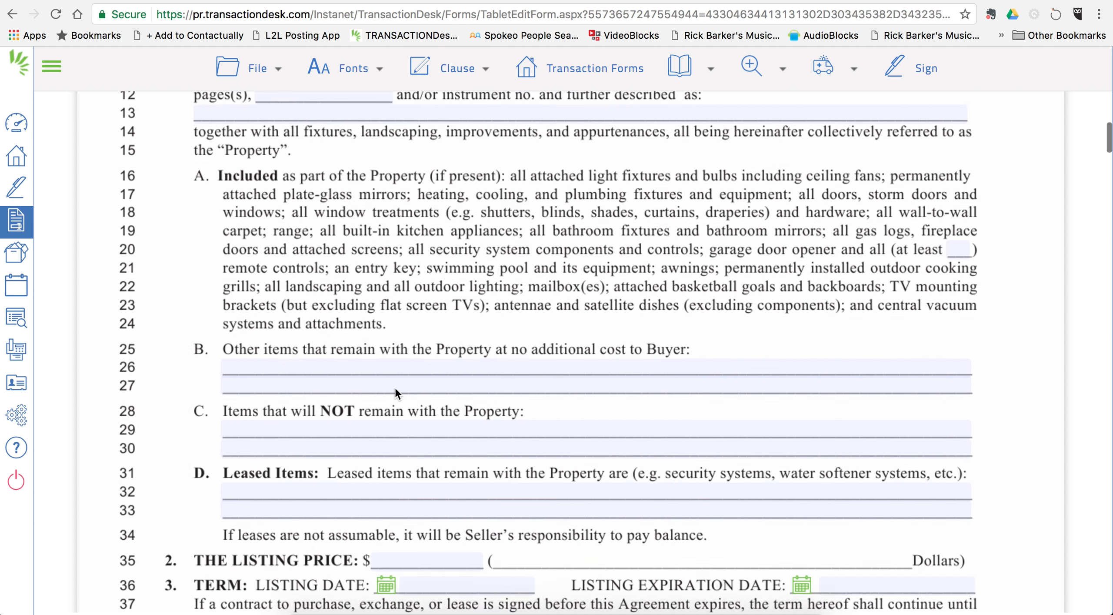
scroll(395, 386, down, 3)
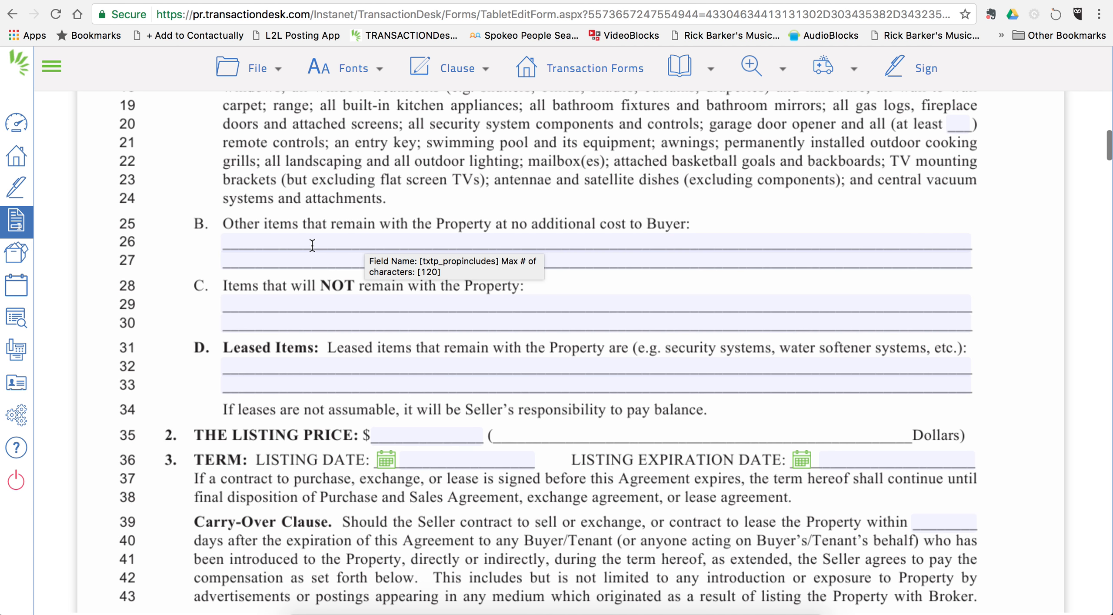
scroll(310, 250, down, 1)
scroll(309, 265, down, 1)
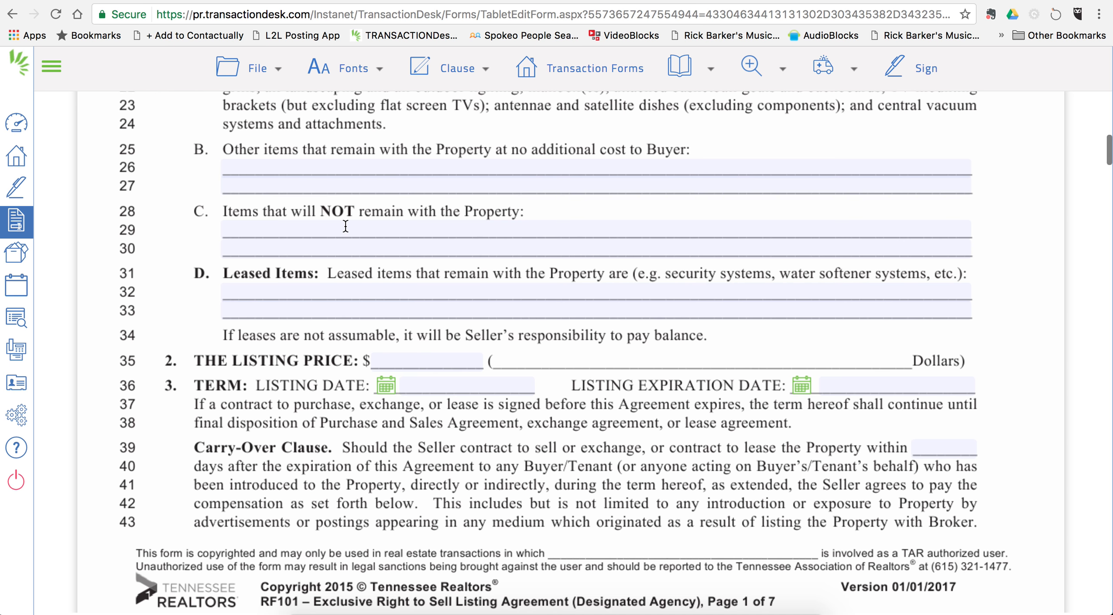
scroll(346, 226, down, 2)
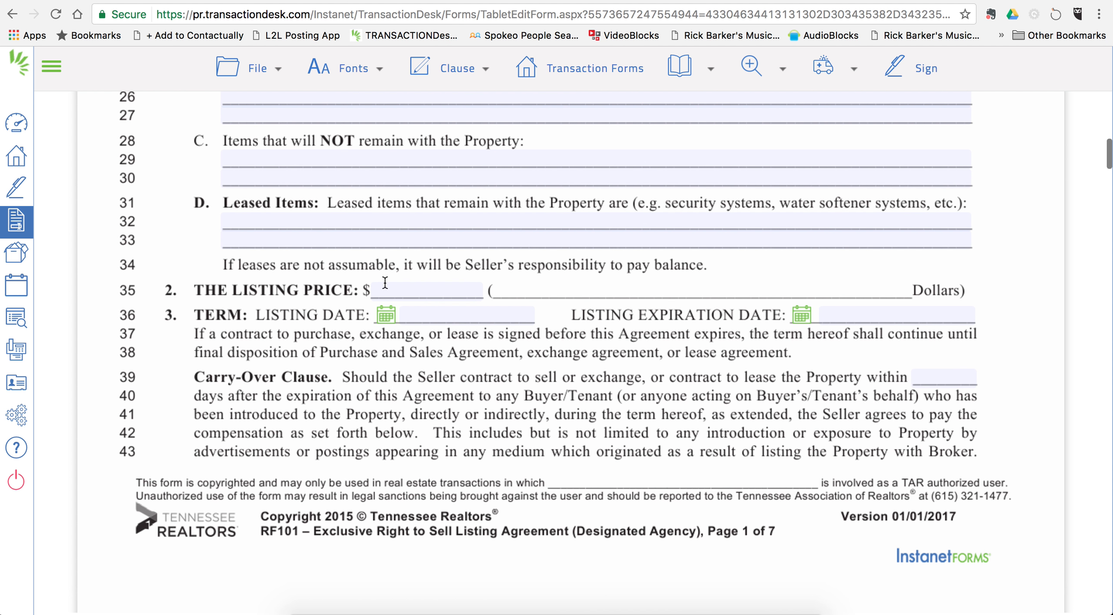
Step: Enter a listing price of 300,000.00 and a listing date of 05/24/17
click(398, 285)
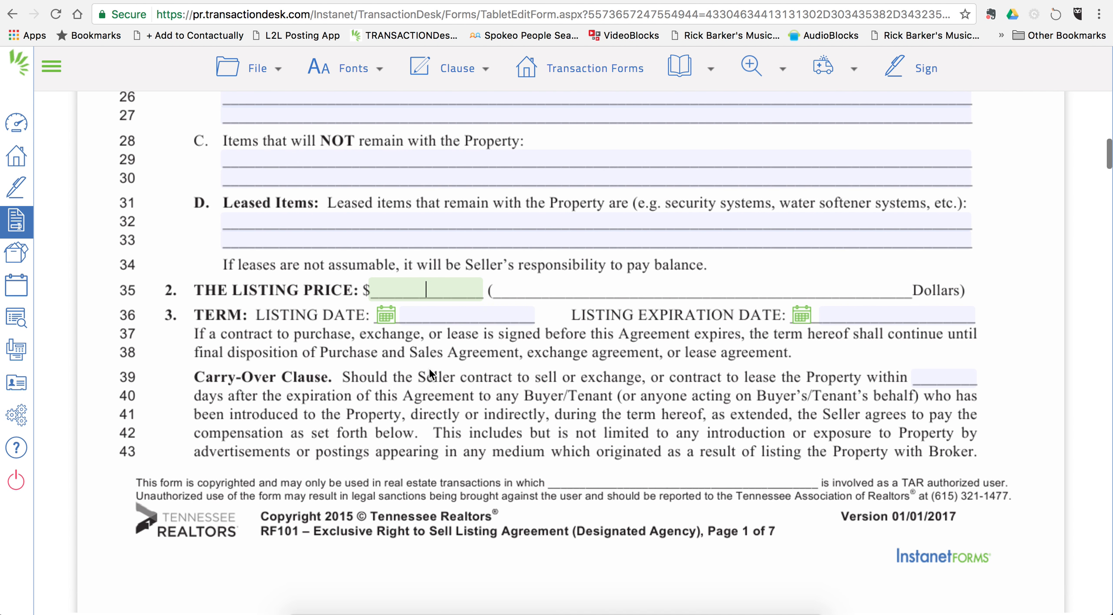
text(300000)
click(599, 397)
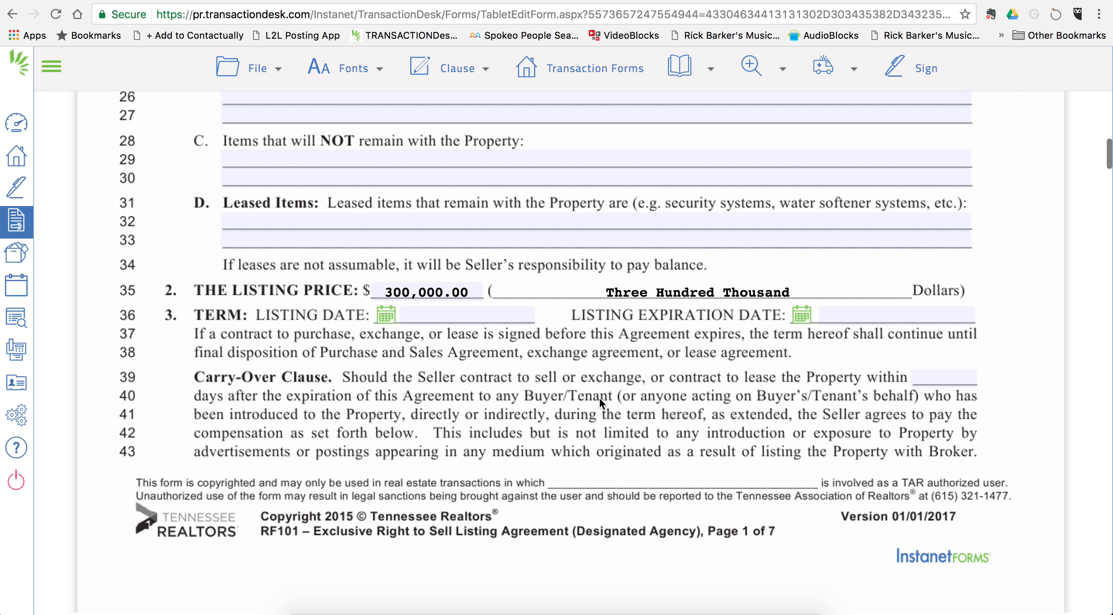
click(385, 315)
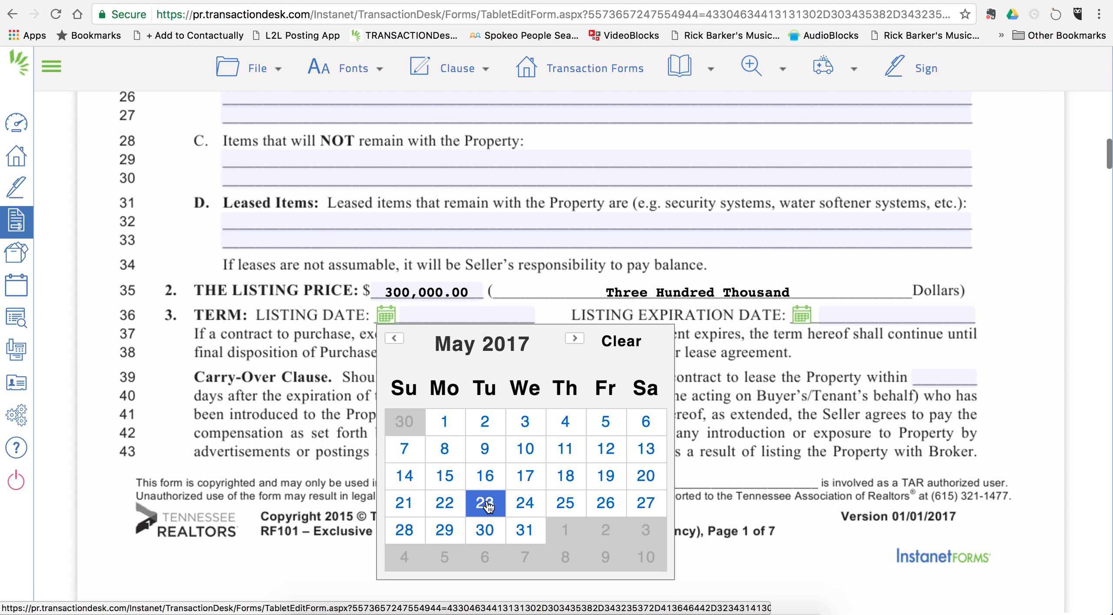
click(521, 504)
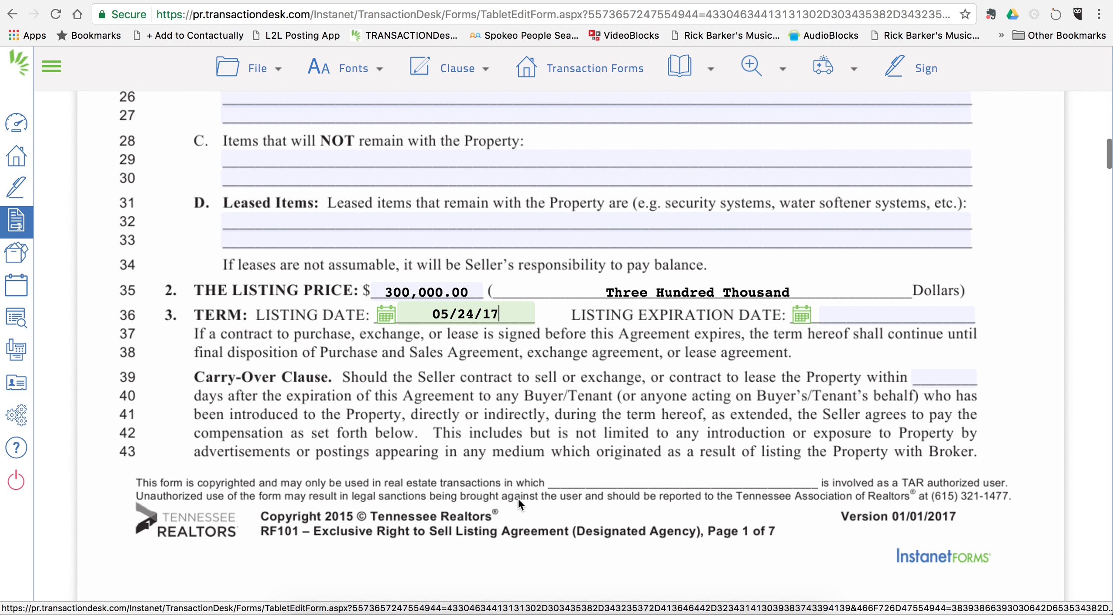
Step: Set the listing expiration date to 11/23/17 from the calendar
click(802, 316)
click(976, 342)
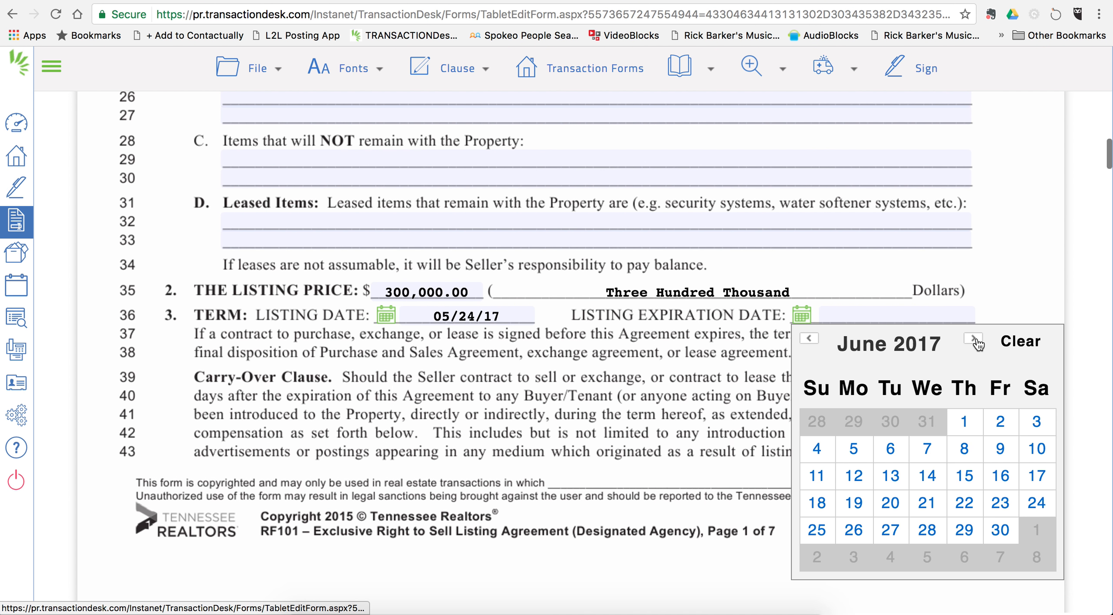
click(976, 342)
click(976, 342)
click(976, 341)
click(976, 342)
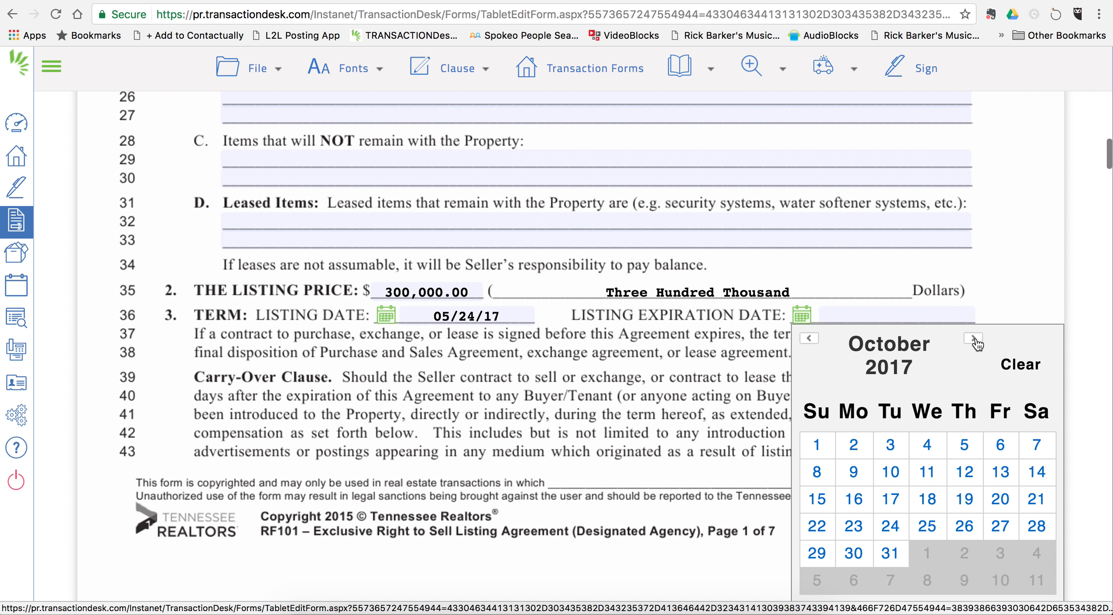
click(974, 339)
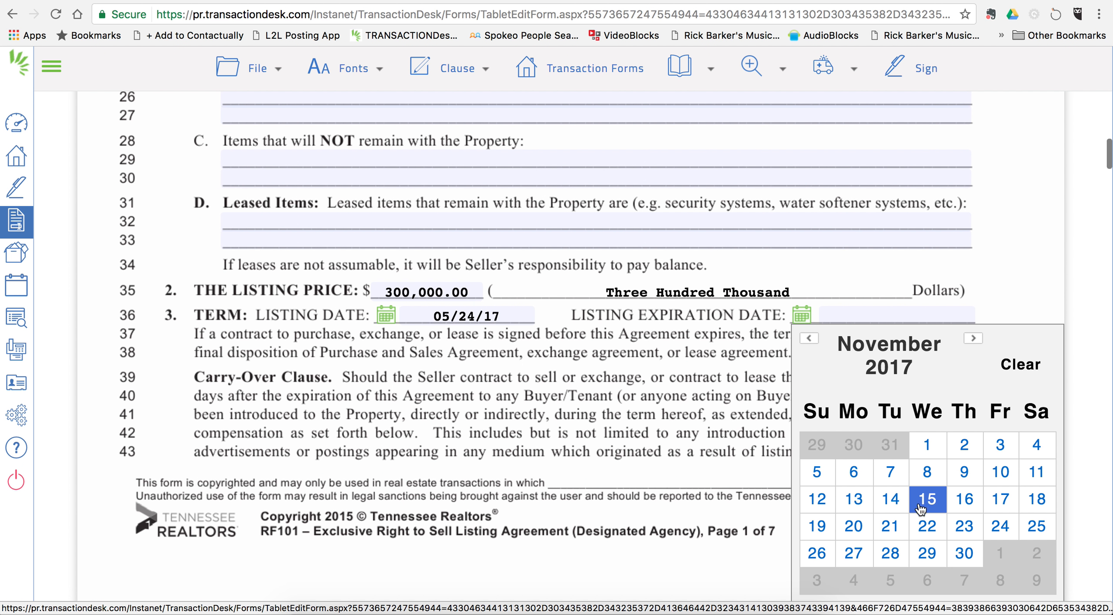
click(962, 531)
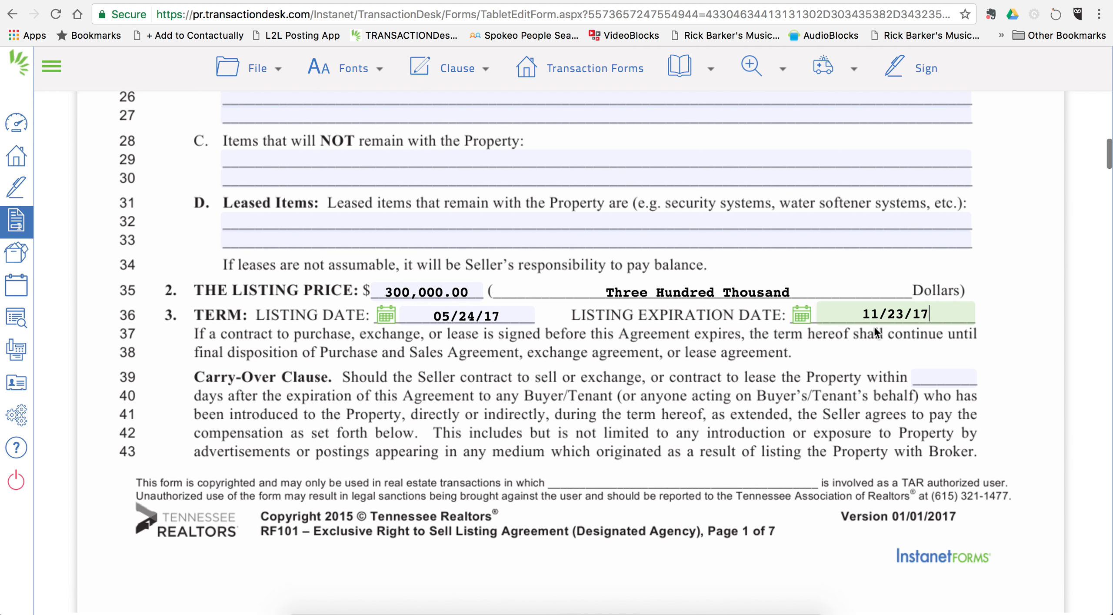
scroll(584, 406, down, 3)
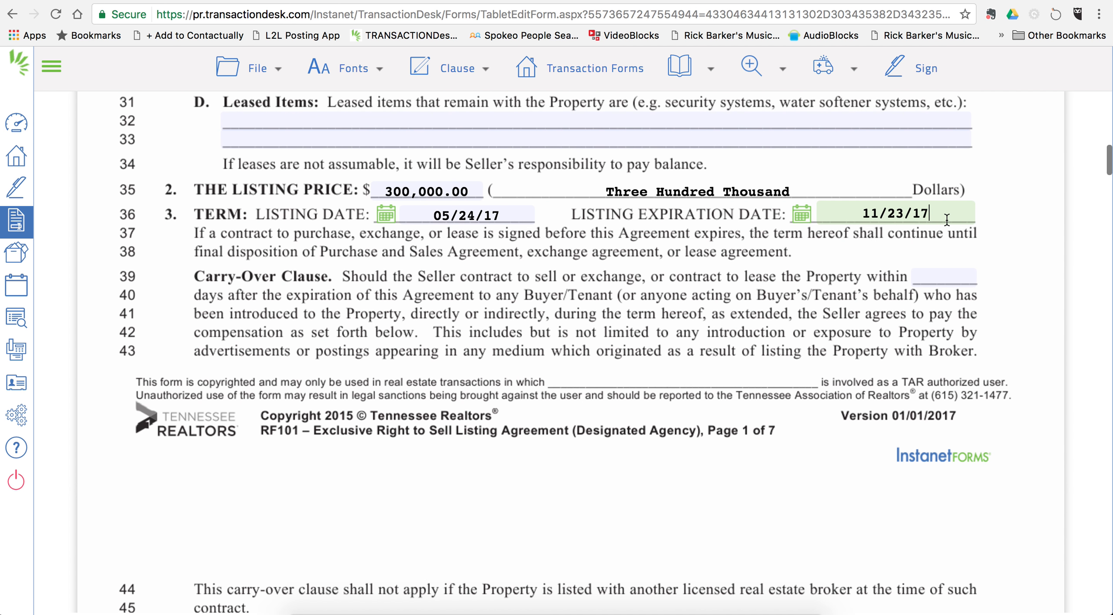
Step: Set the carry-over period to 90 days and possession to AT CLOSING
click(940, 276)
text(90)
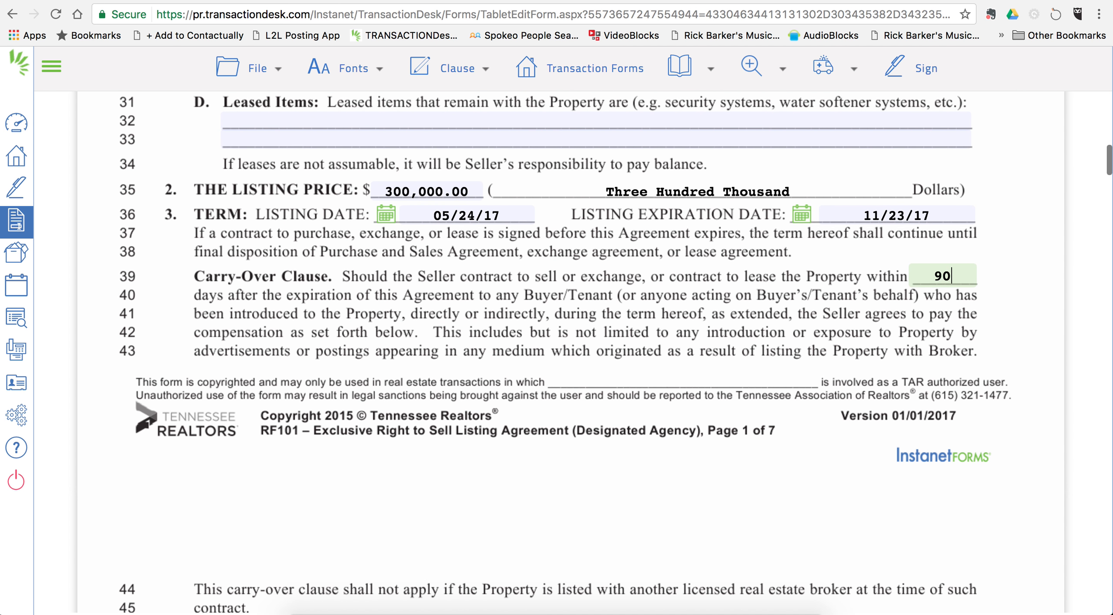
click(763, 263)
scroll(738, 296, down, 10)
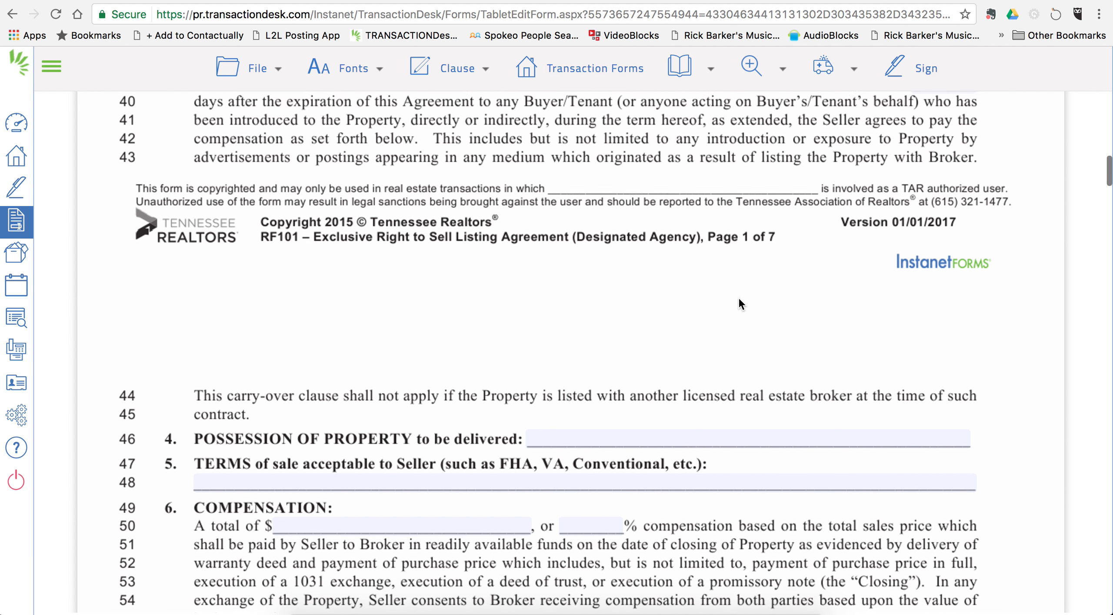
scroll(739, 299, down, 2)
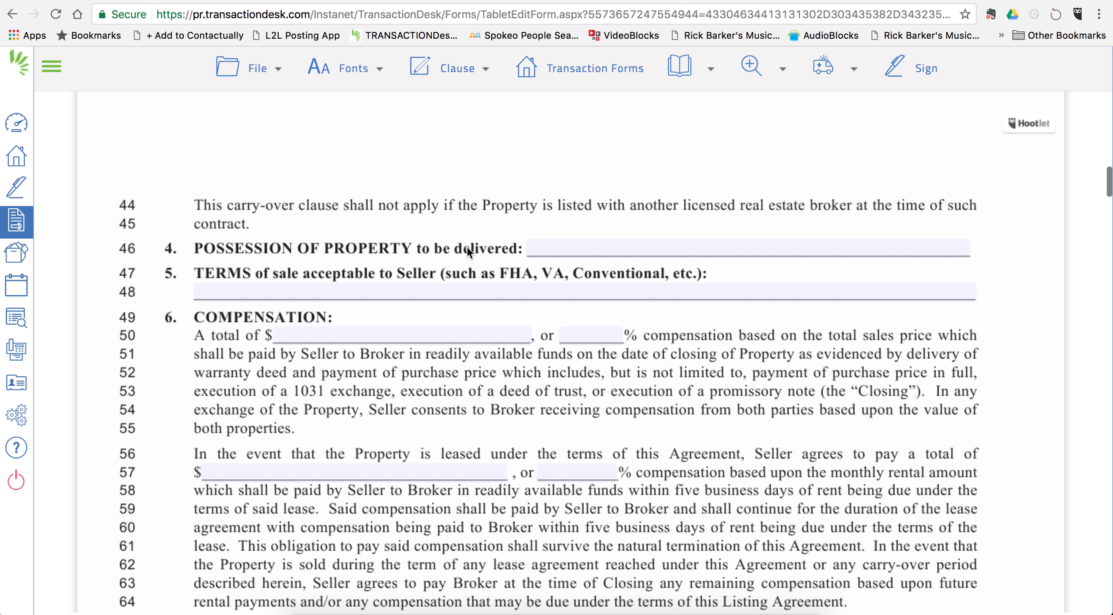
click(597, 252)
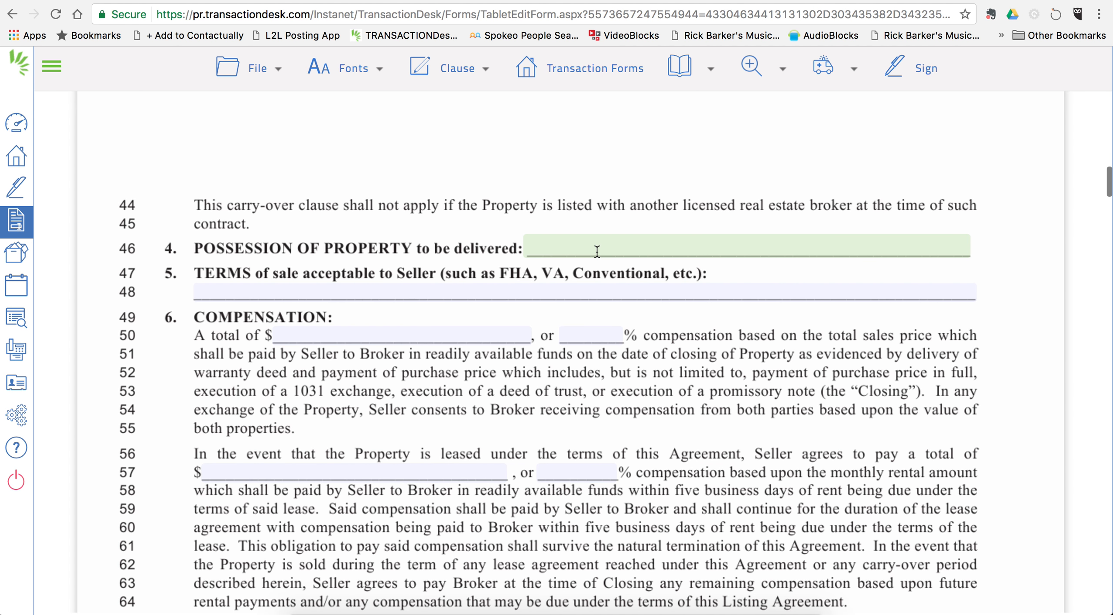
text(AT CLOSING)
Step: Enter the acceptable terms of sale: NEW LOAN, CONVENTIONAL, FHA, VA, CASH
click(194, 287)
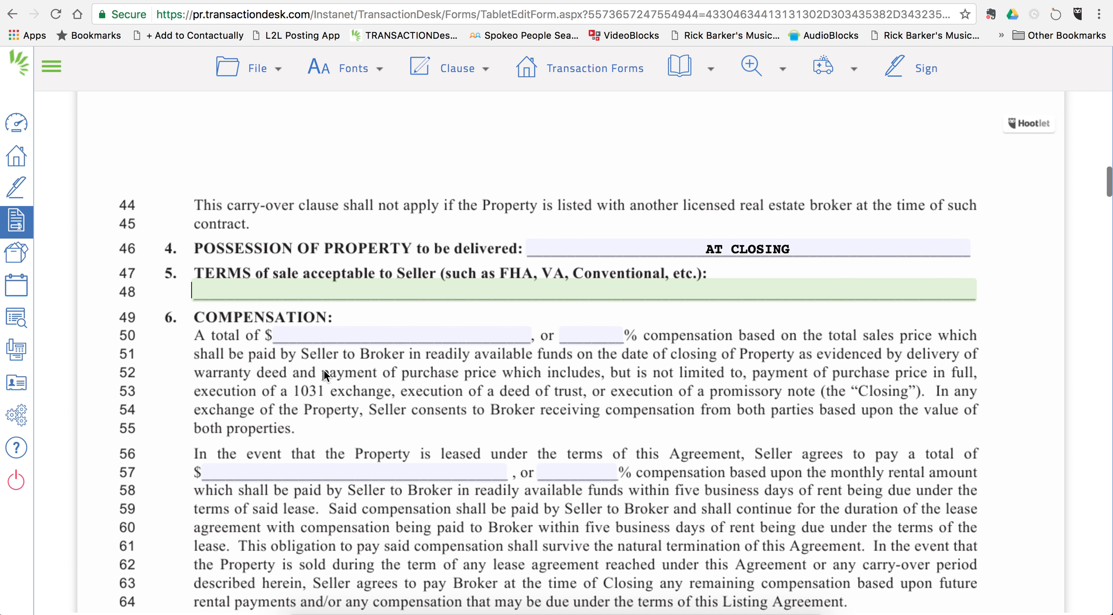
text(NEW LOAN, CONVENTIONA)
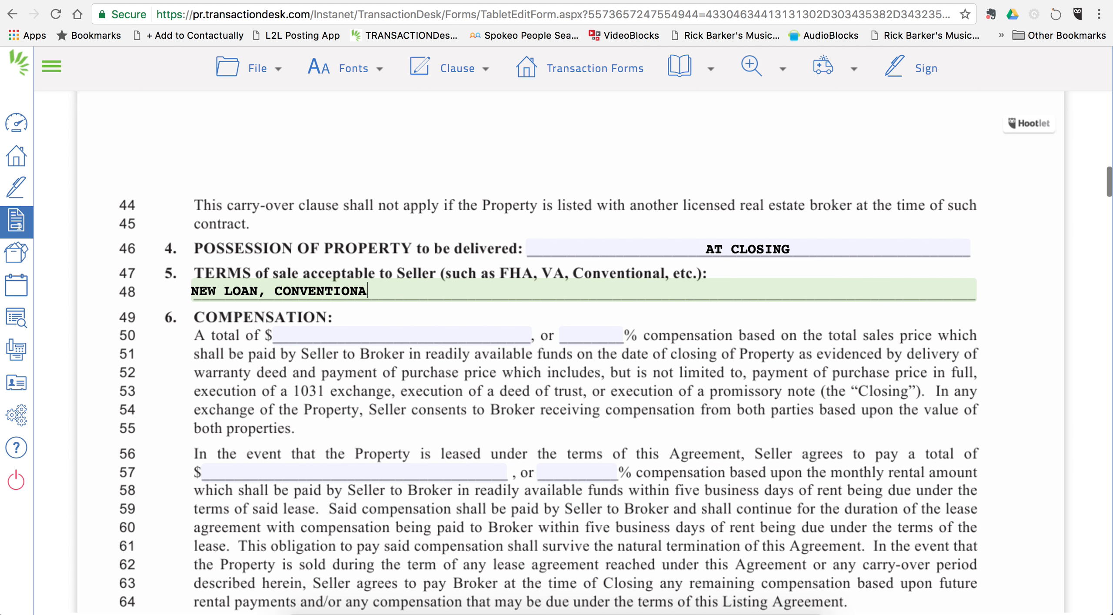
text(L, FHA, VA, CASH)
scroll(464, 344, down, 2)
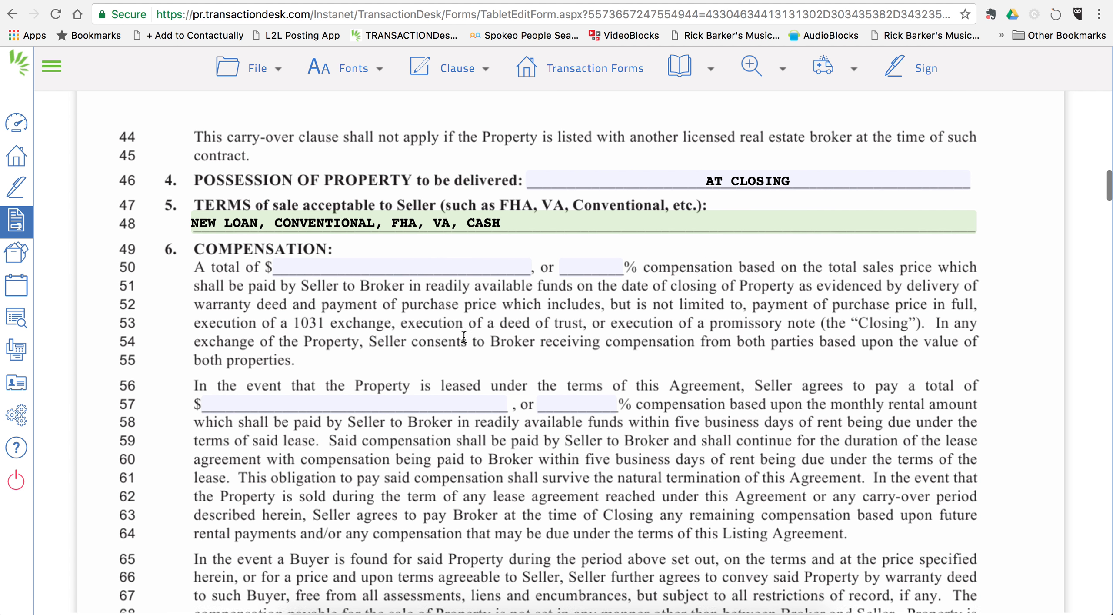
Step: Enter 6% as the sales-price compensation and N/A as the lease compensation percentage
click(582, 271)
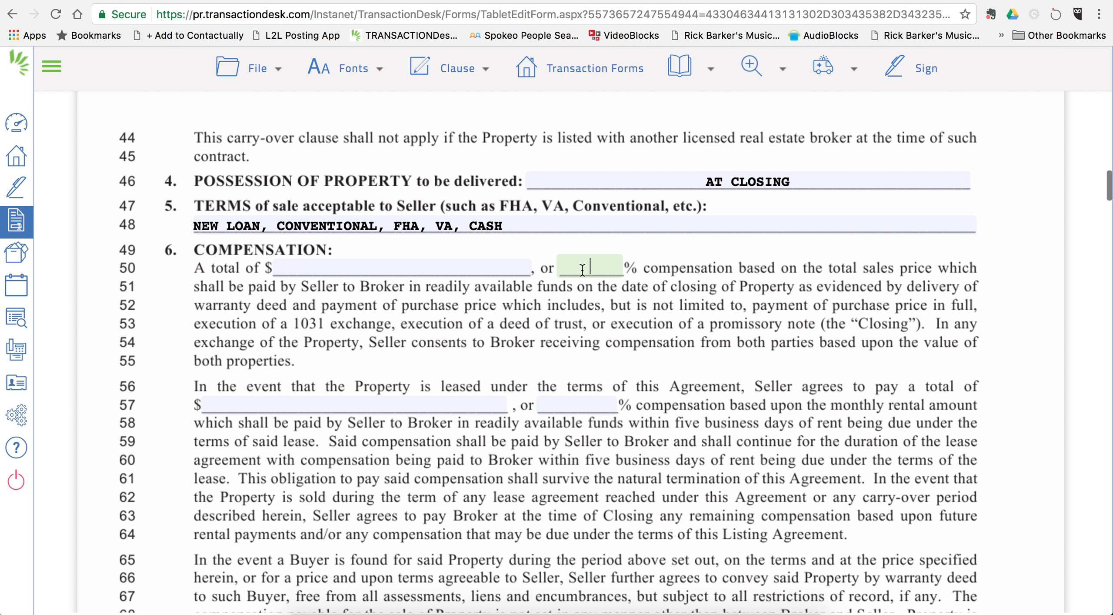
text(6)
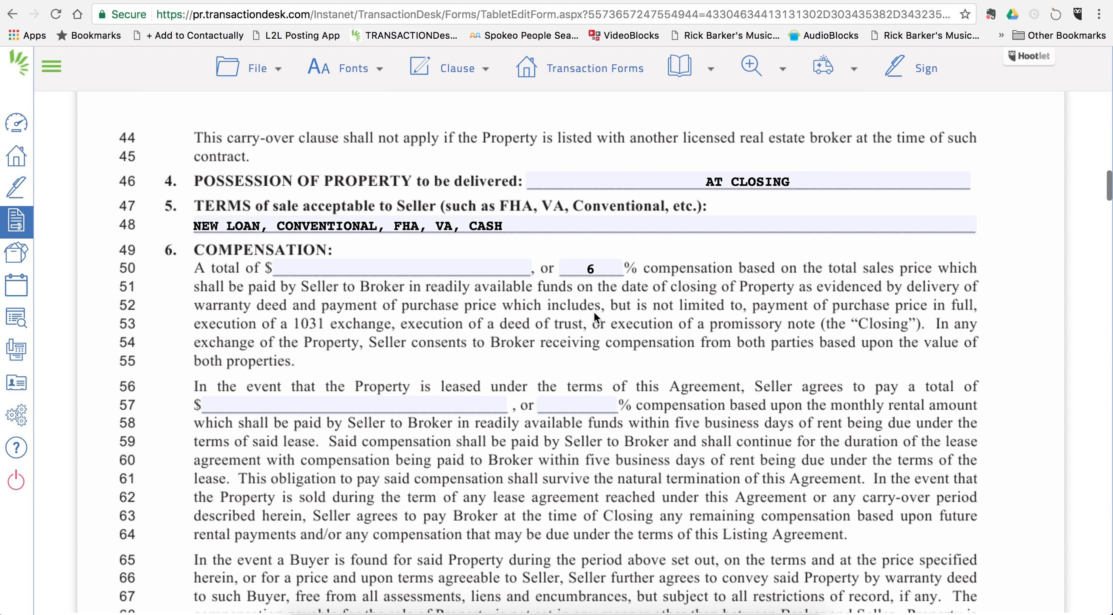
scroll(594, 313, down, 1)
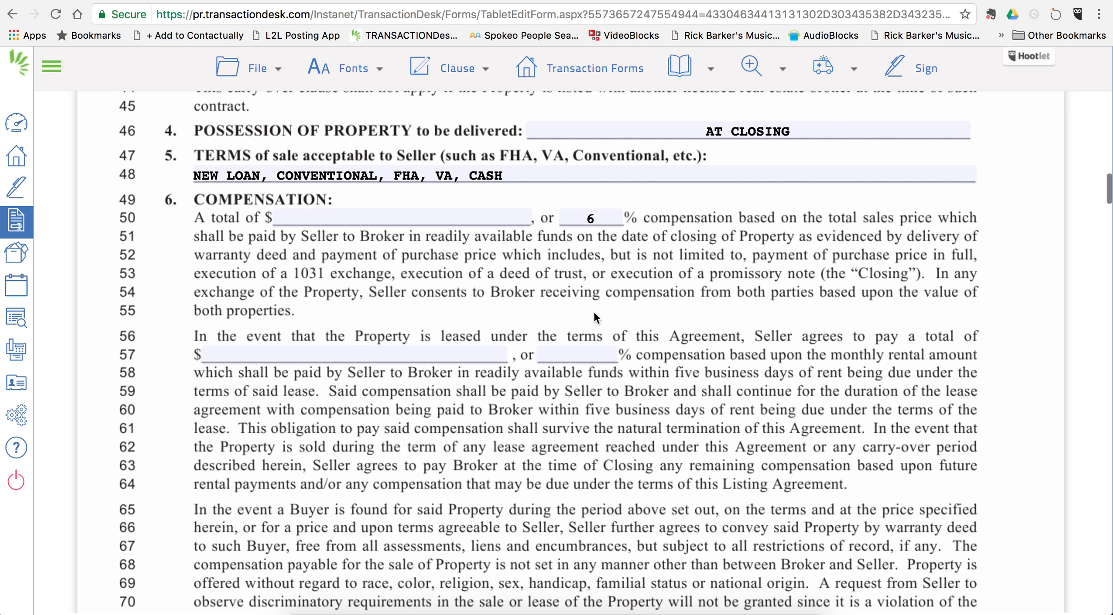
scroll(594, 311, down, 2)
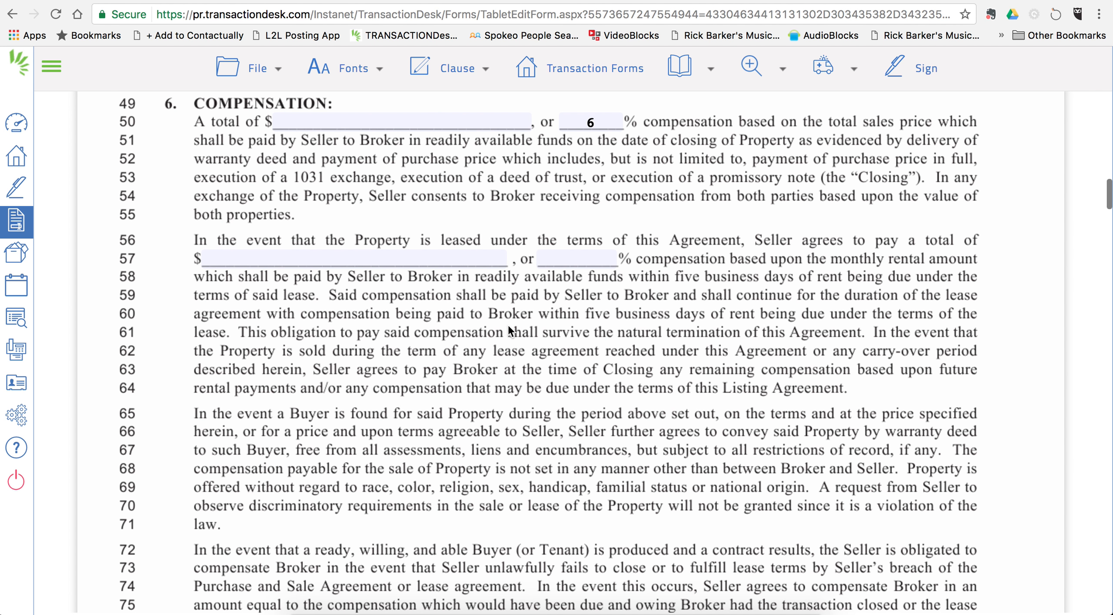
click(562, 259)
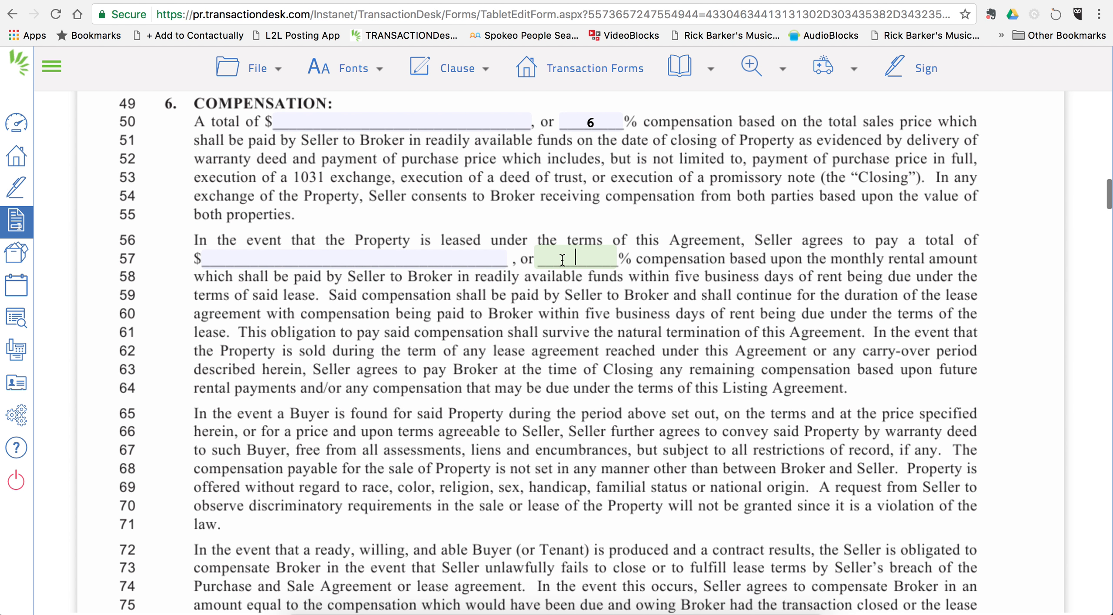
text(N/A)
click(579, 346)
scroll(582, 355, down, 3)
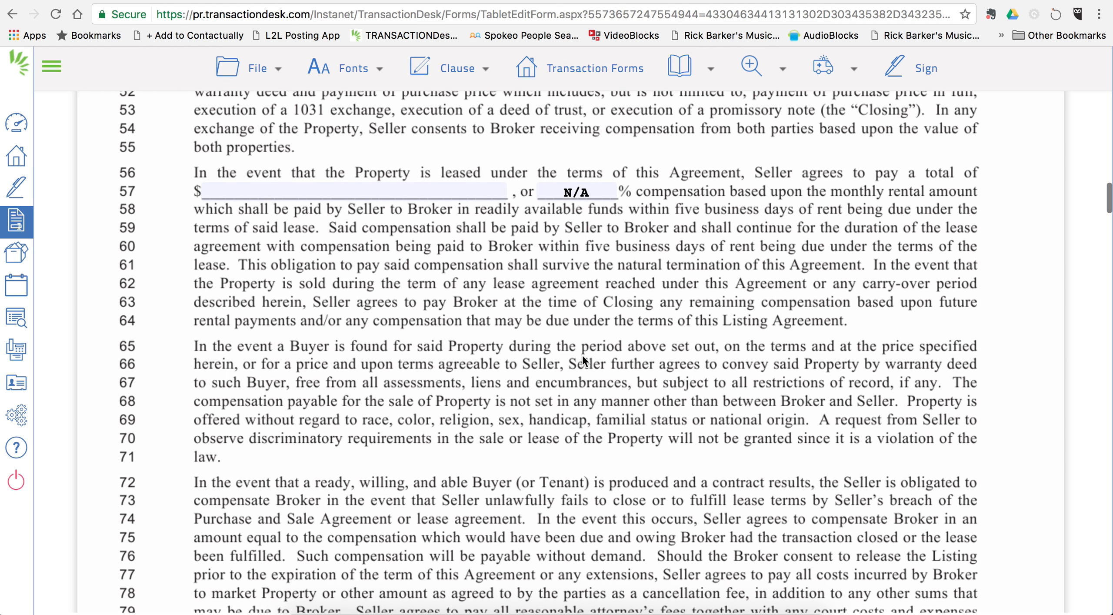
scroll(583, 355, down, 8)
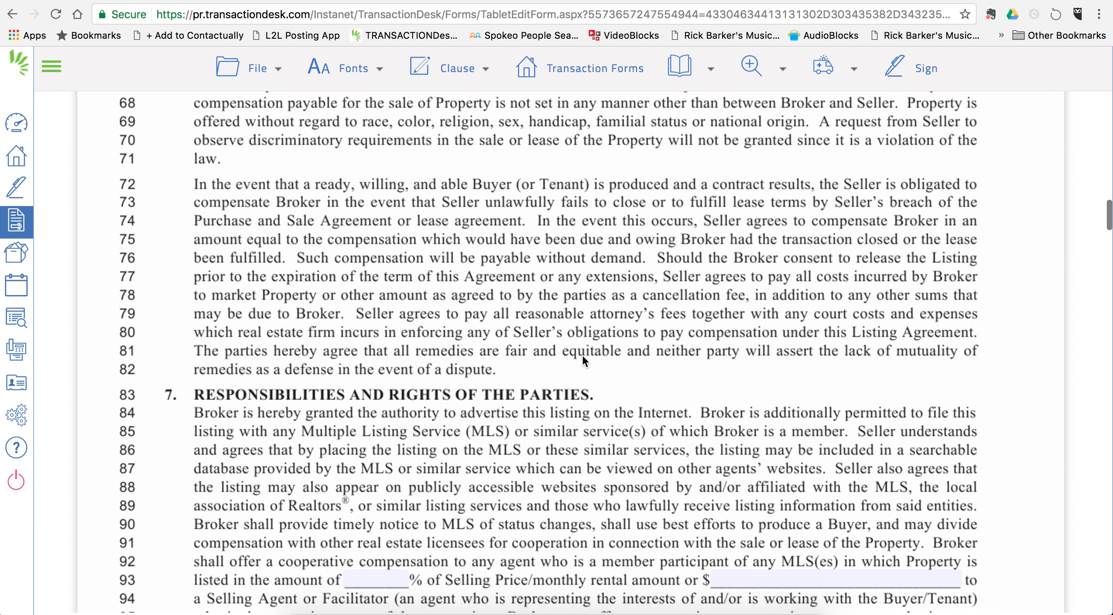
scroll(582, 353, up, 11)
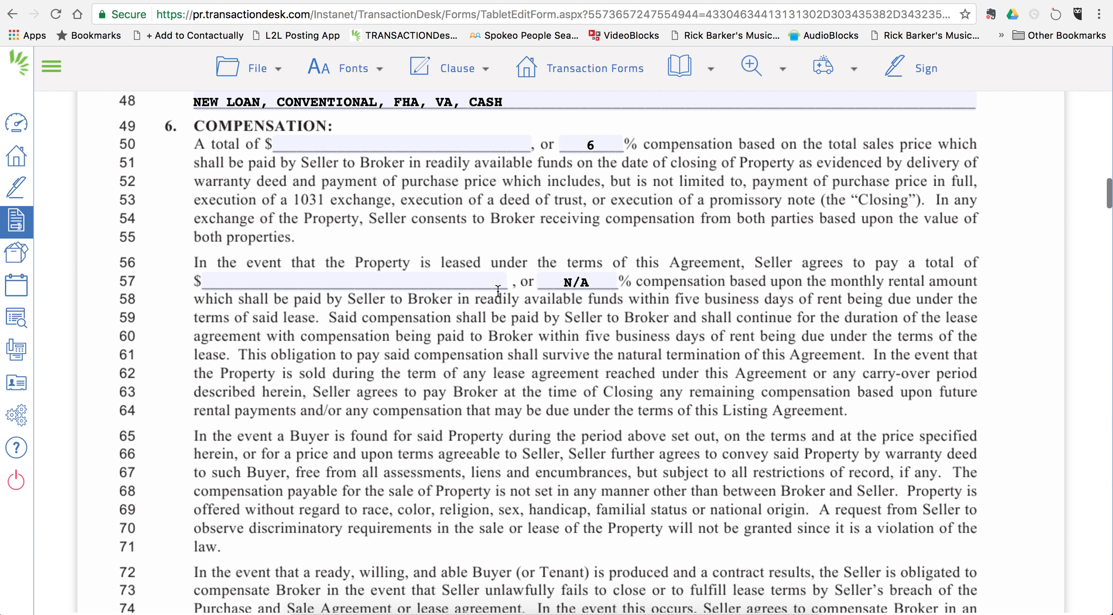
Step: Set the line 57 lease compensation dollar amount to 0.00
click(402, 281)
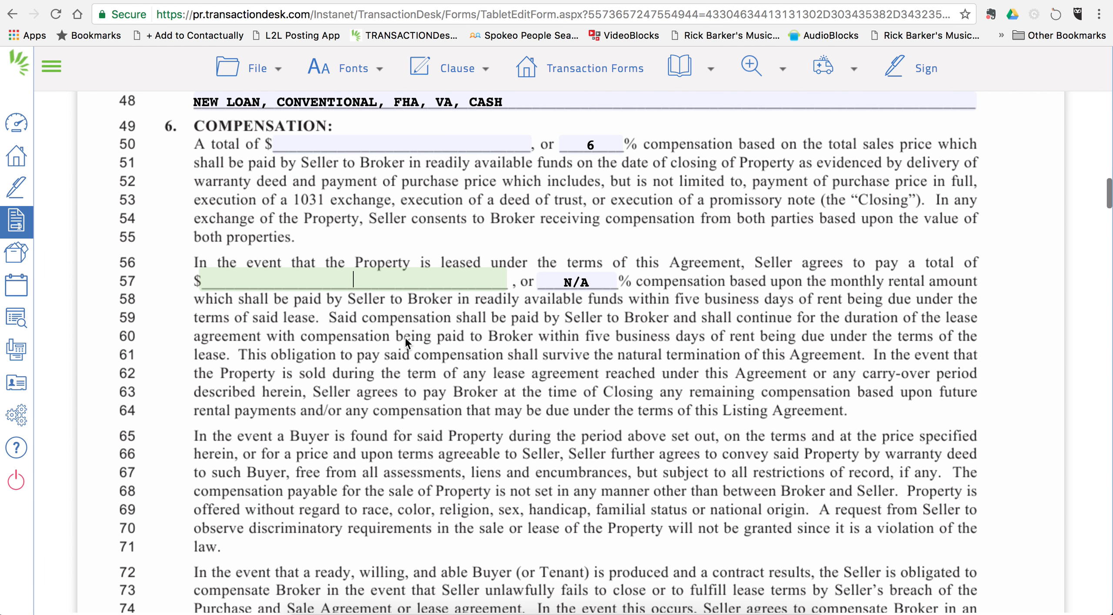
text(-)
click(432, 488)
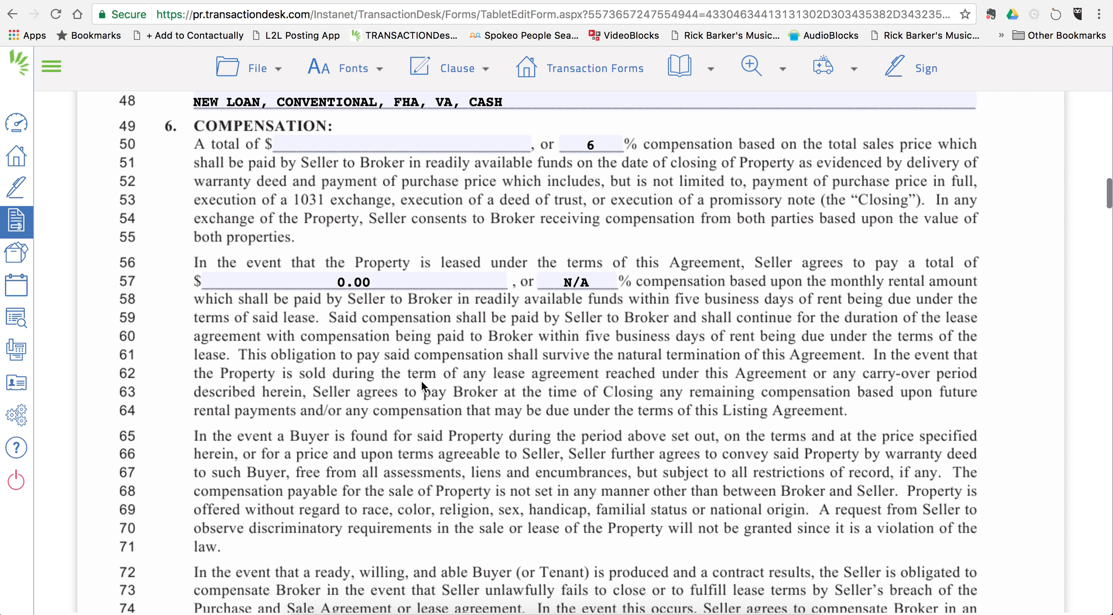
scroll(450, 363, down, 3)
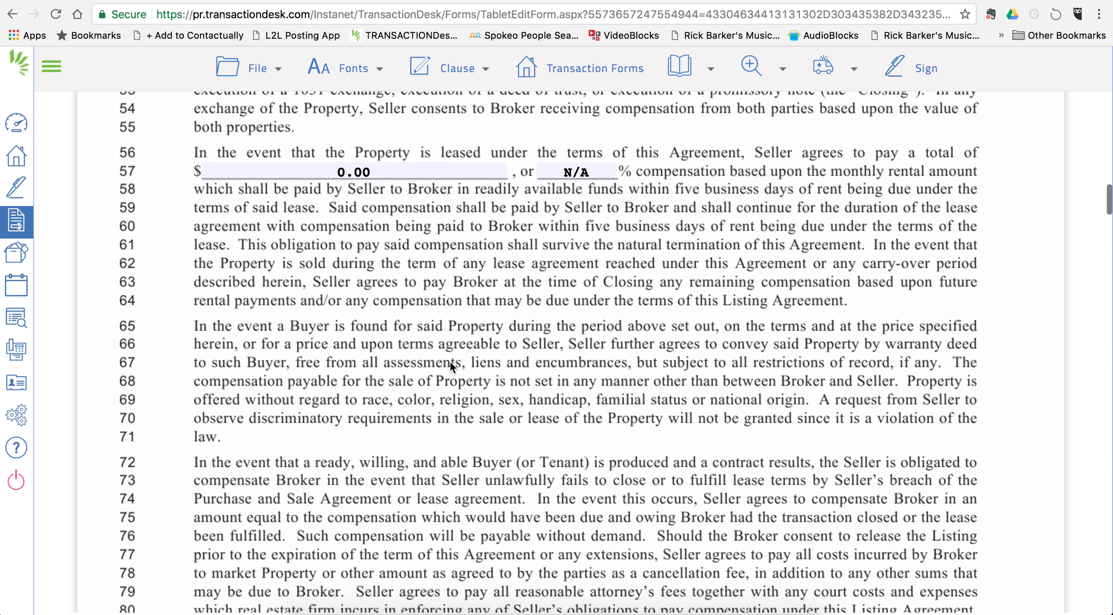
scroll(450, 362, down, 1)
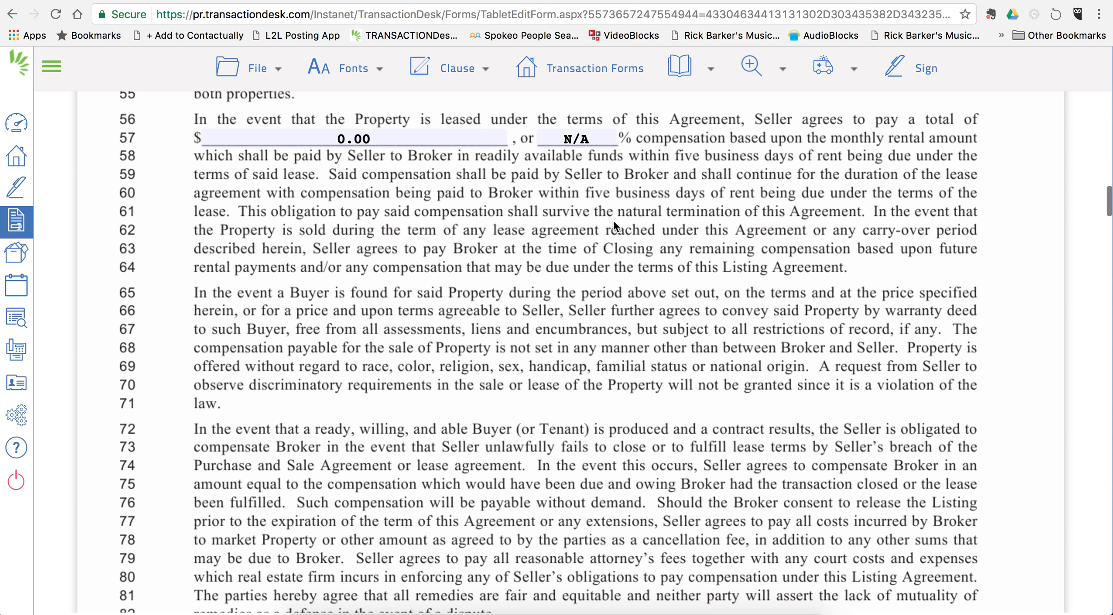
scroll(583, 305, down, 5)
scroll(585, 306, down, 8)
scroll(583, 305, up, 2)
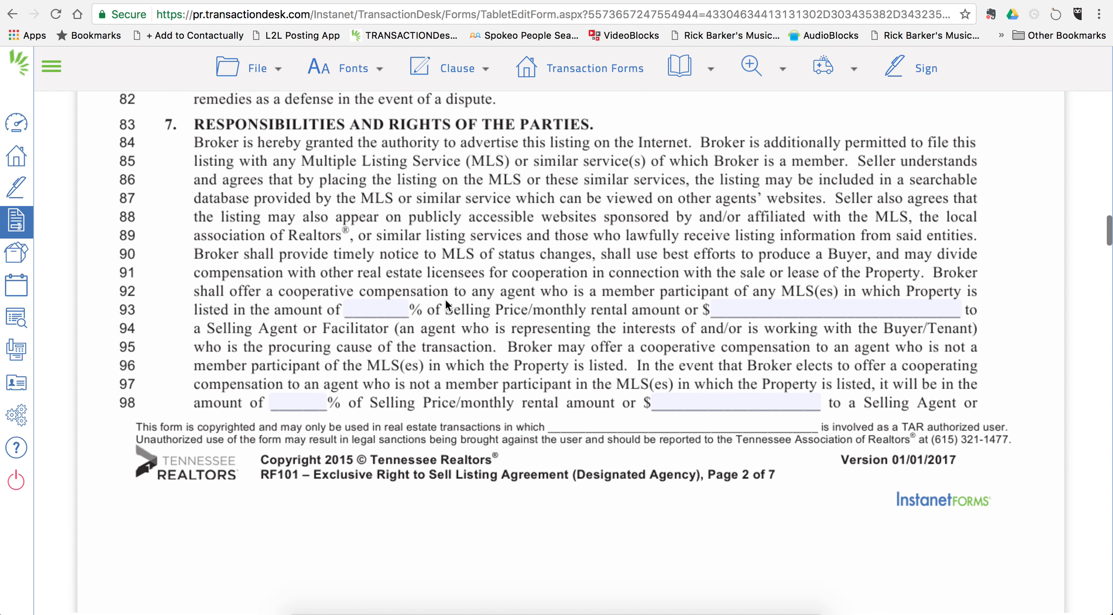
Step: Set the MLS-member cooperative compensation on line 93 to 2.4%
click(383, 308)
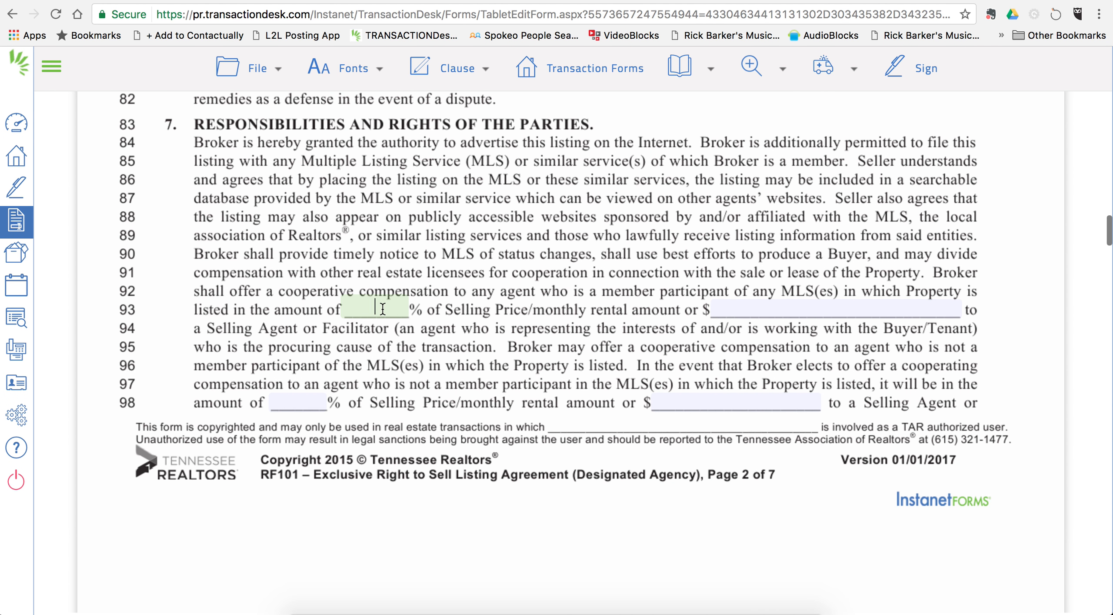
text(2.4)
click(486, 312)
scroll(486, 312, down, 3)
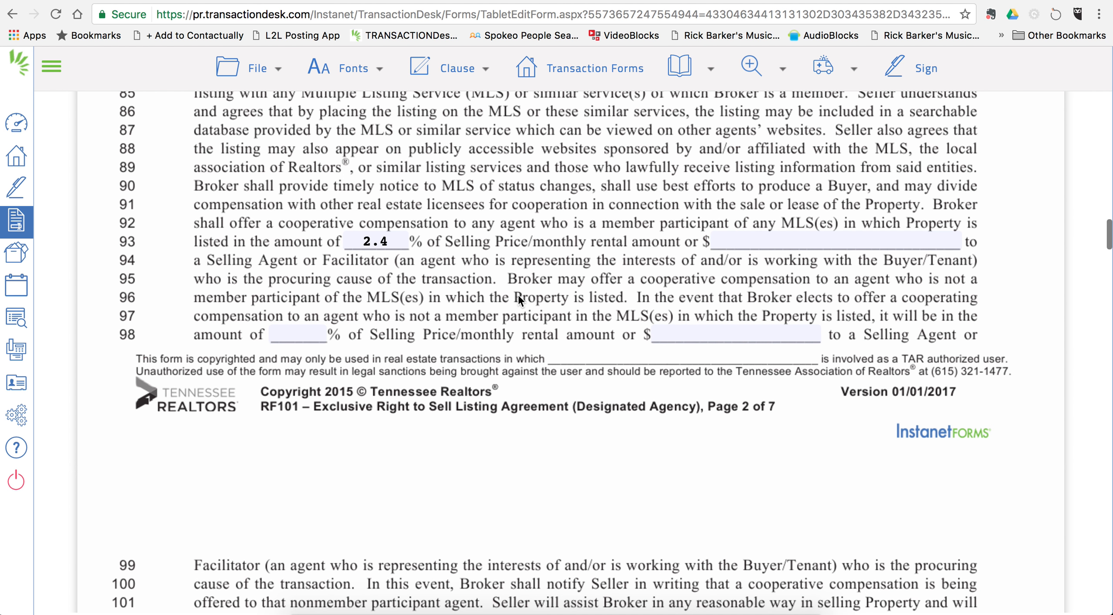
Step: Set the non-member agent compensation on line 98 to 2.4%
click(306, 332)
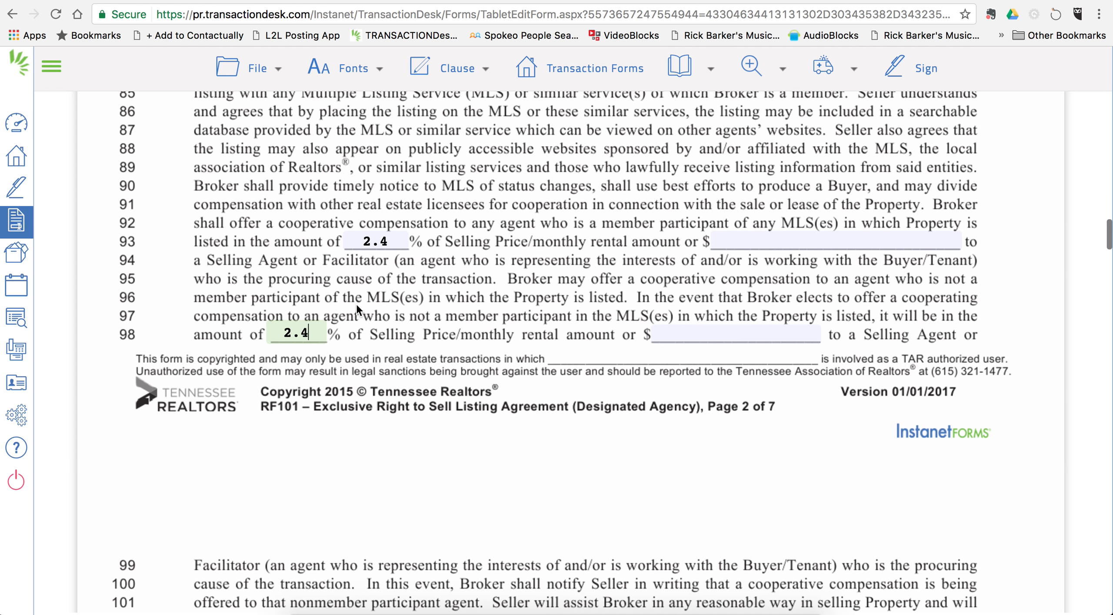
click(382, 309)
scroll(381, 310, down, 10)
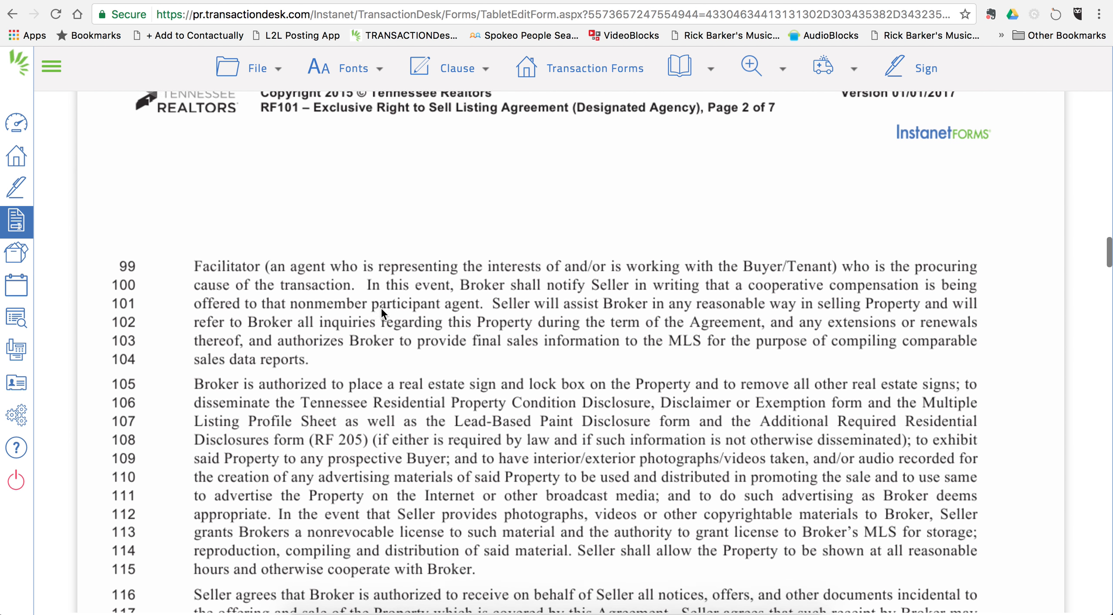
scroll(381, 308, down, 20)
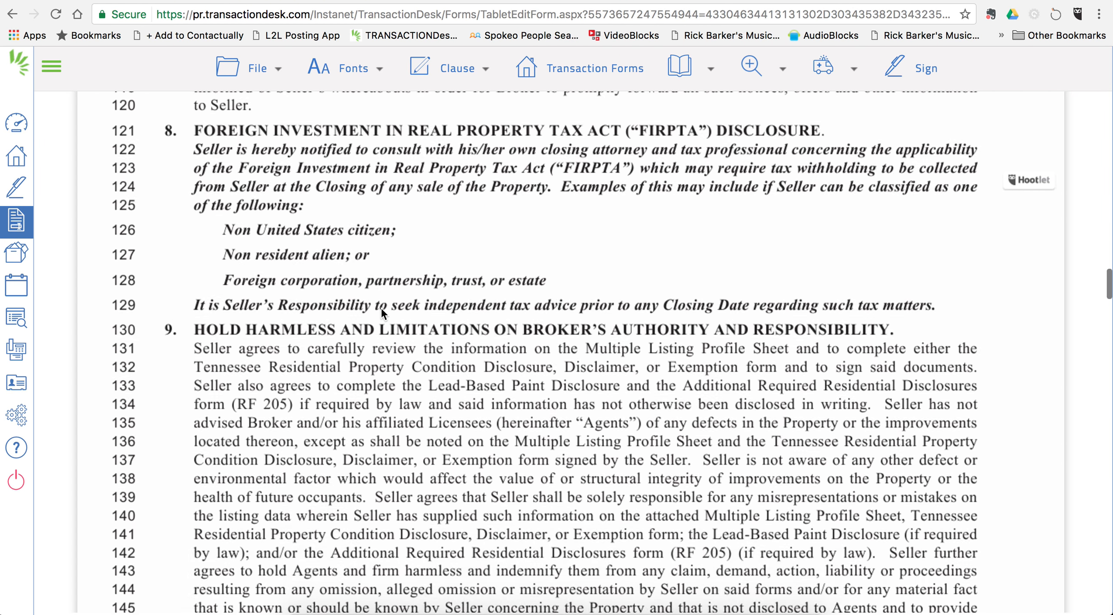
scroll(381, 308, down, 5)
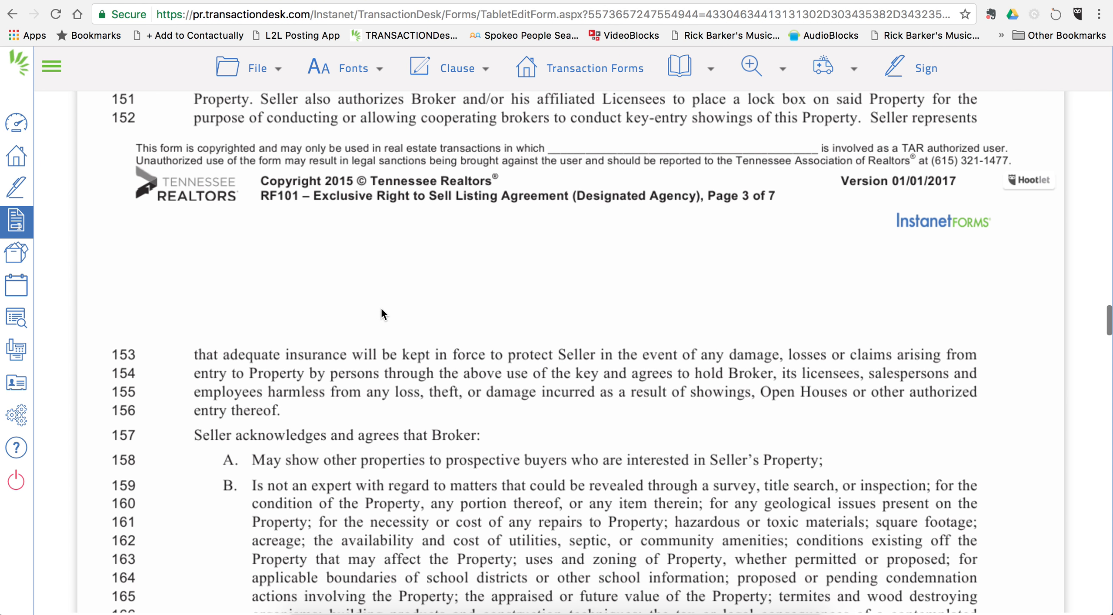
scroll(381, 307, up, 4)
scroll(381, 308, up, 12)
scroll(381, 308, down, 2)
scroll(381, 308, up, 1)
scroll(381, 308, down, 1)
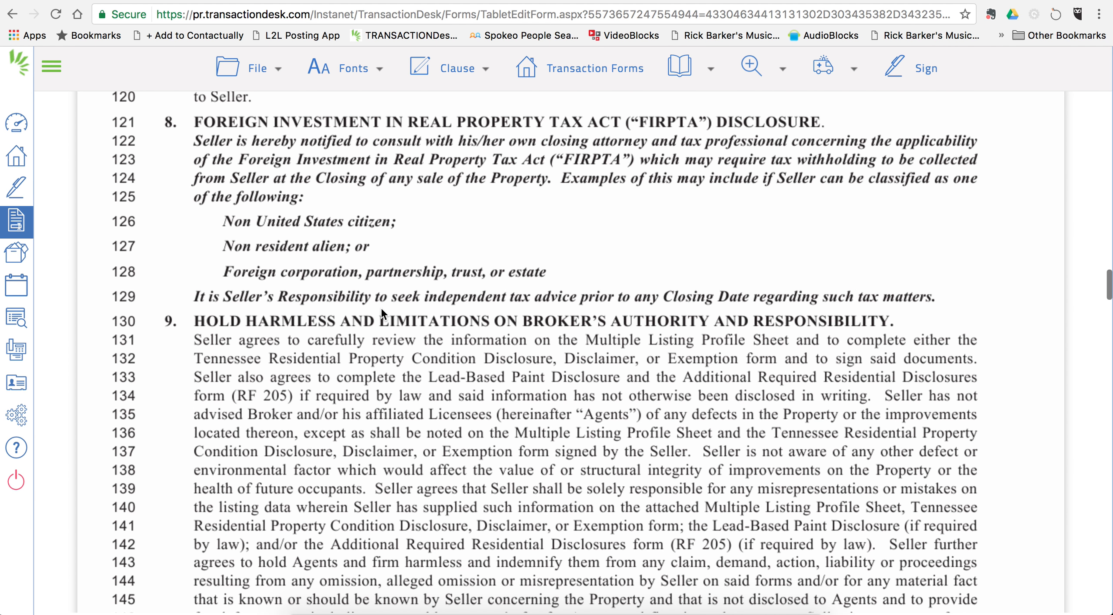
scroll(380, 308, down, 20)
scroll(381, 308, down, 20)
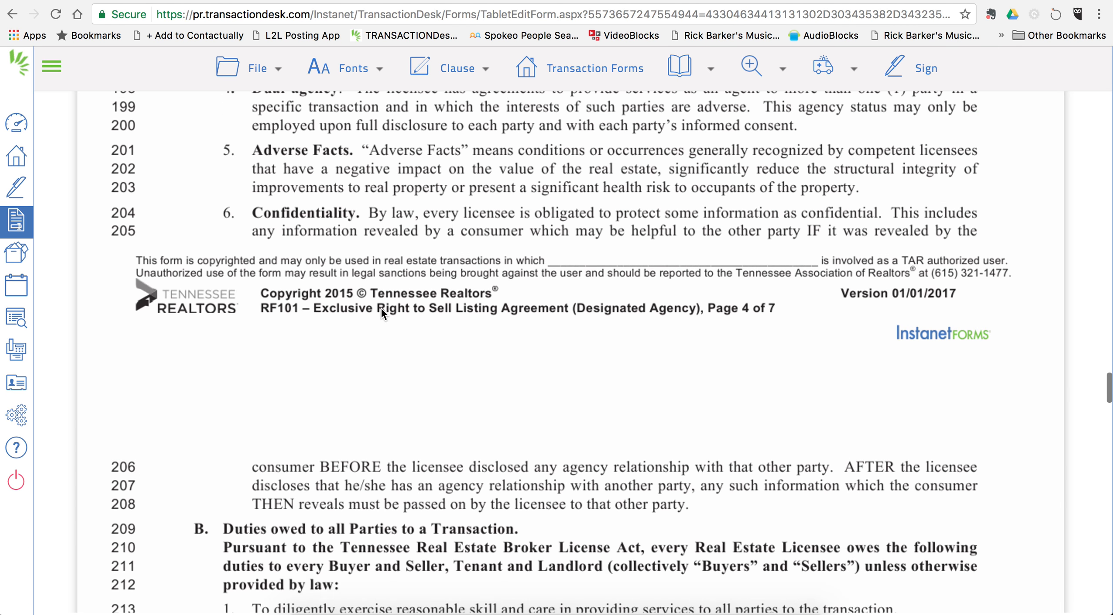
scroll(381, 308, down, 20)
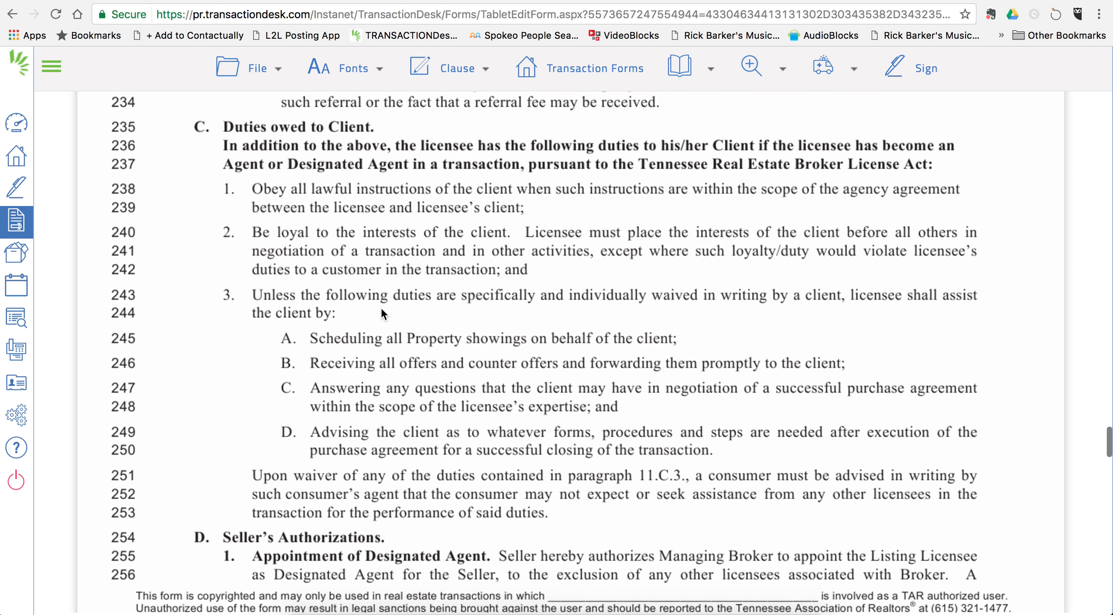
scroll(380, 313, down, 20)
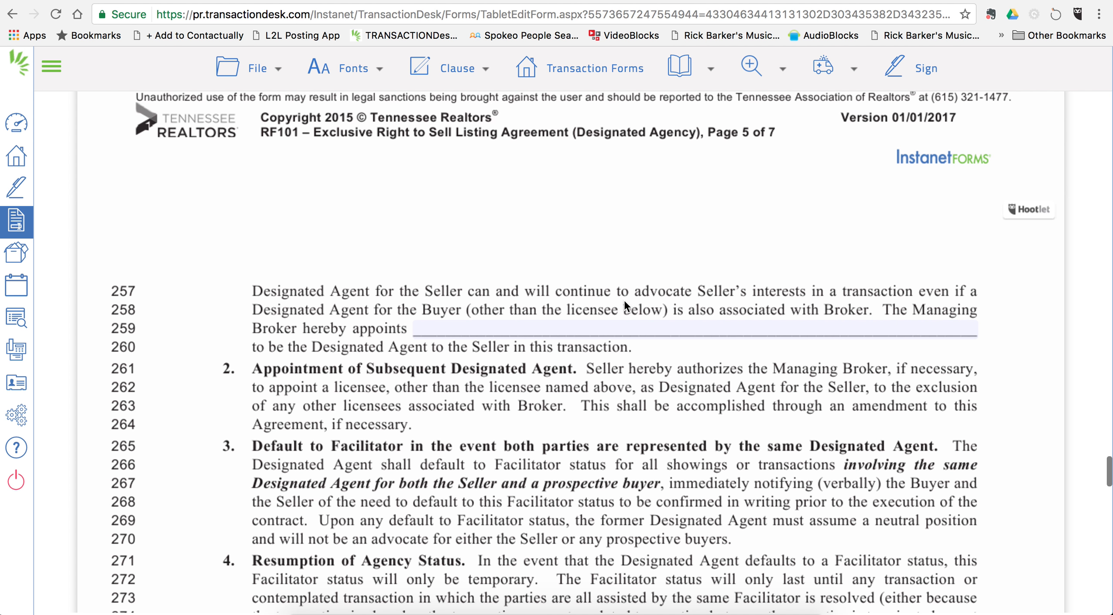
Step: Enter the designated agent's full name on line 259 of the agency section
click(557, 328)
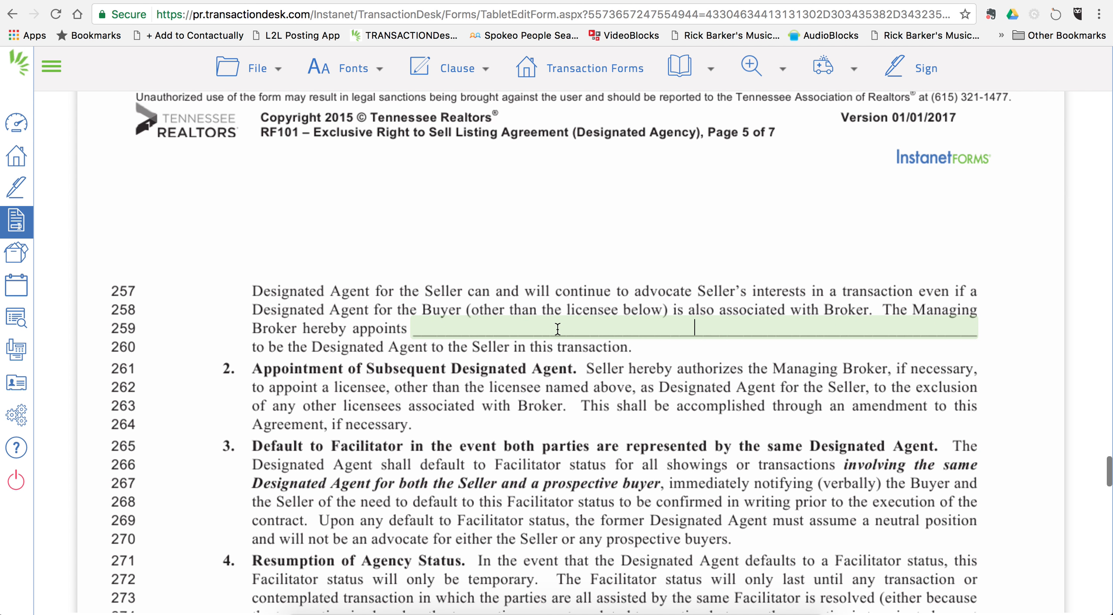
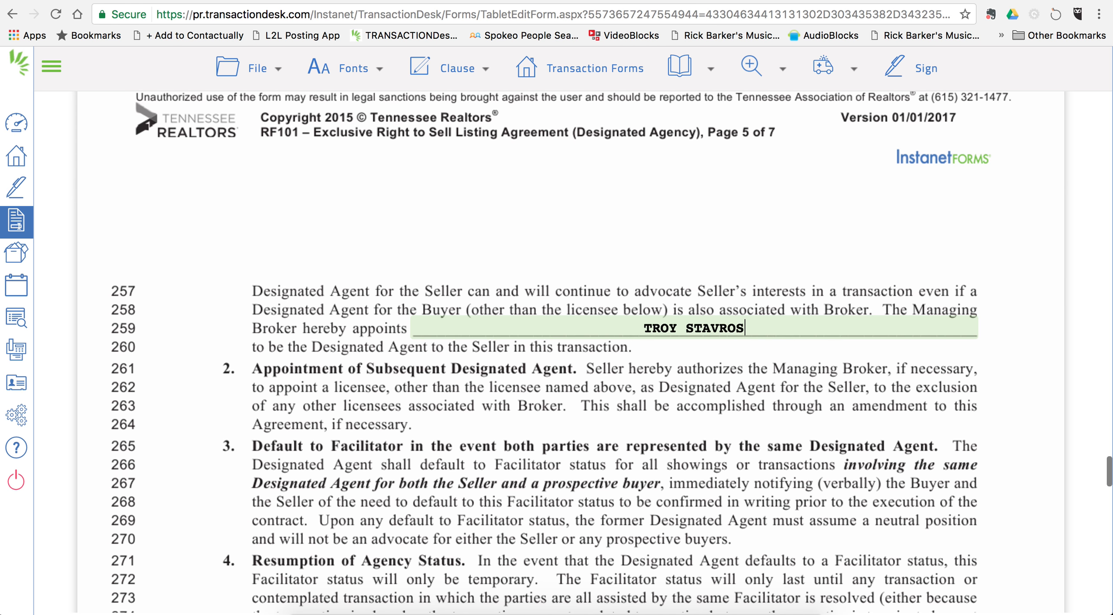
click(492, 418)
scroll(492, 419, down, 3)
scroll(492, 419, down, 10)
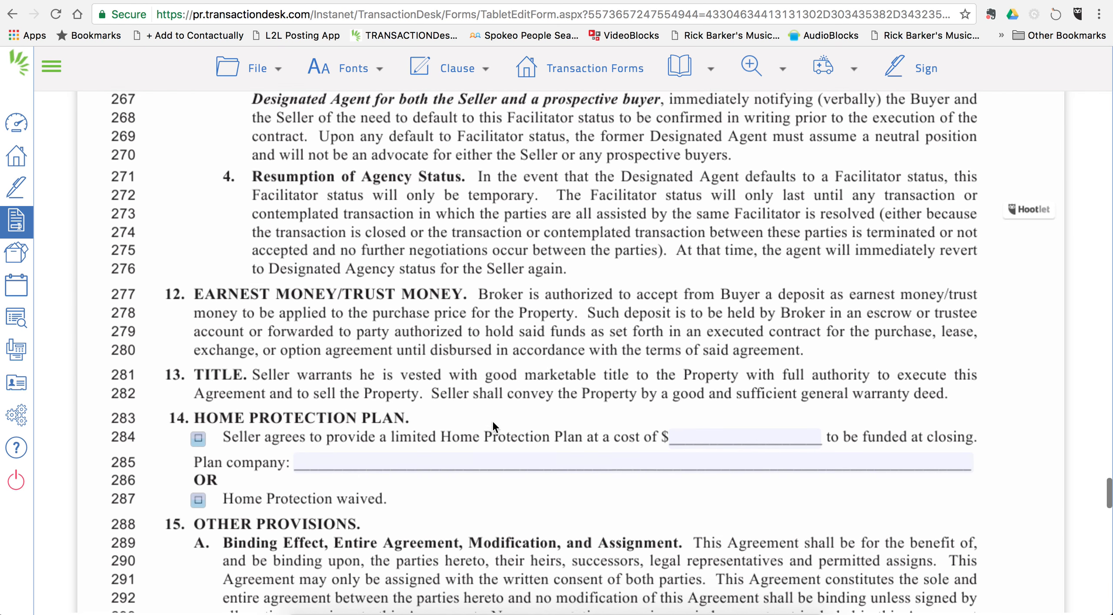
scroll(492, 419, down, 2)
scroll(493, 421, down, 6)
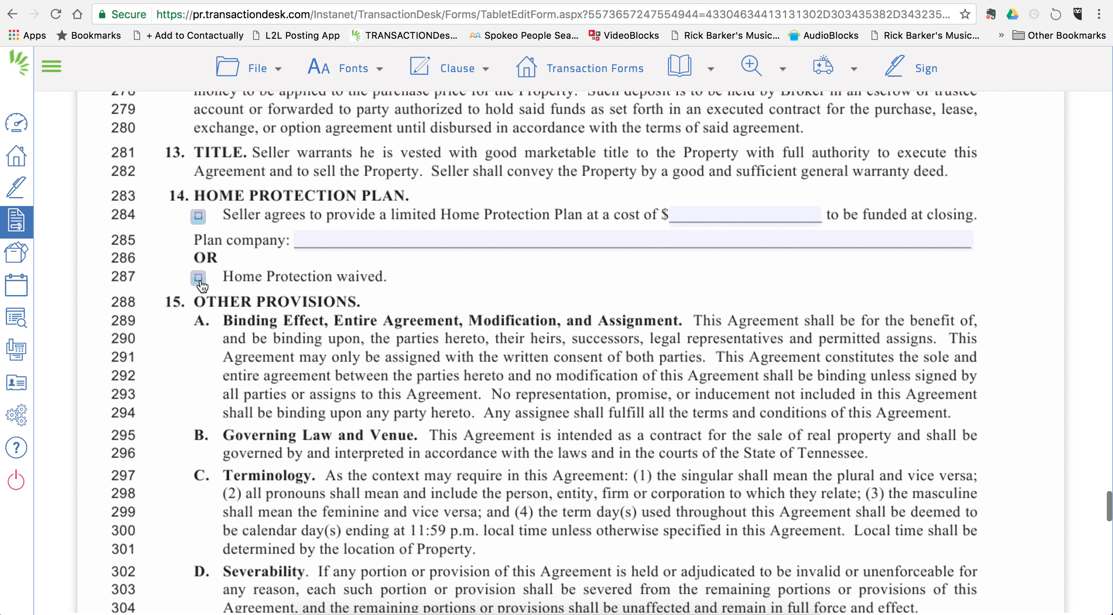
scroll(419, 422, down, 10)
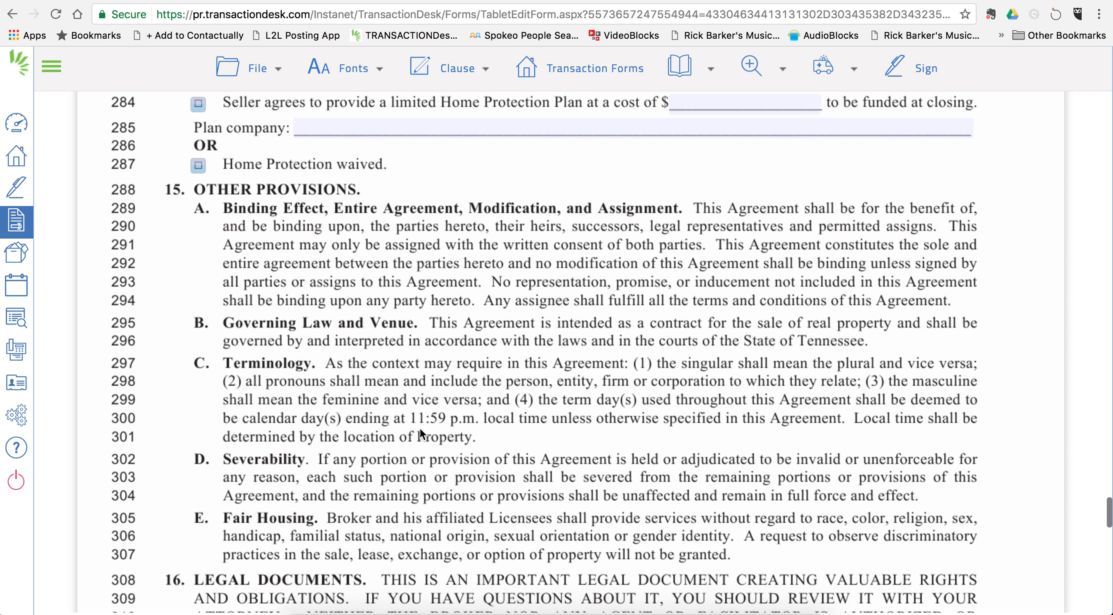
scroll(419, 426, down, 10)
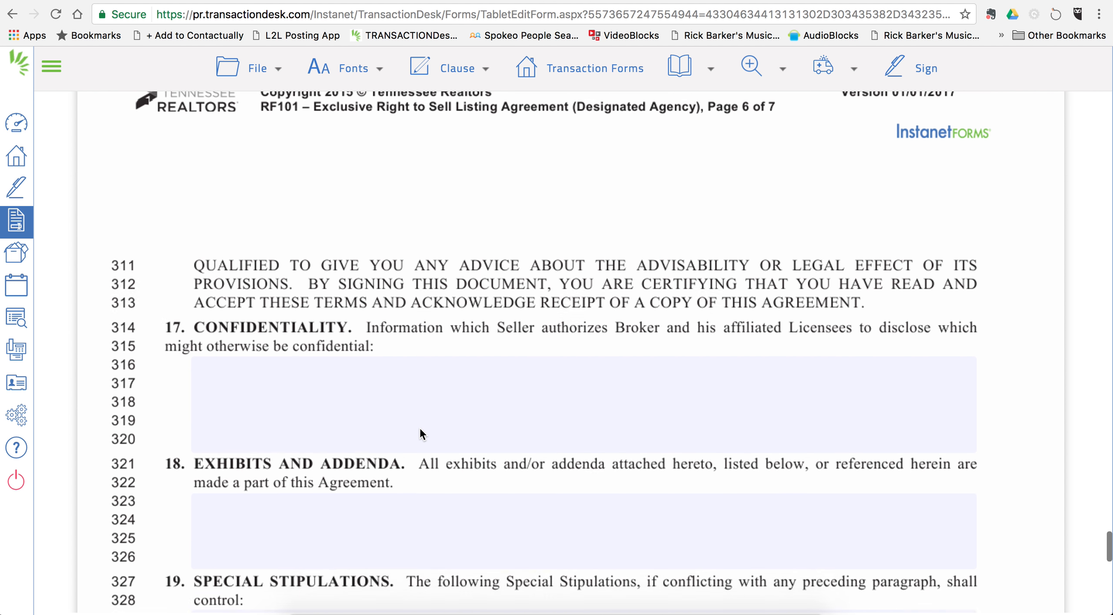
click(295, 288)
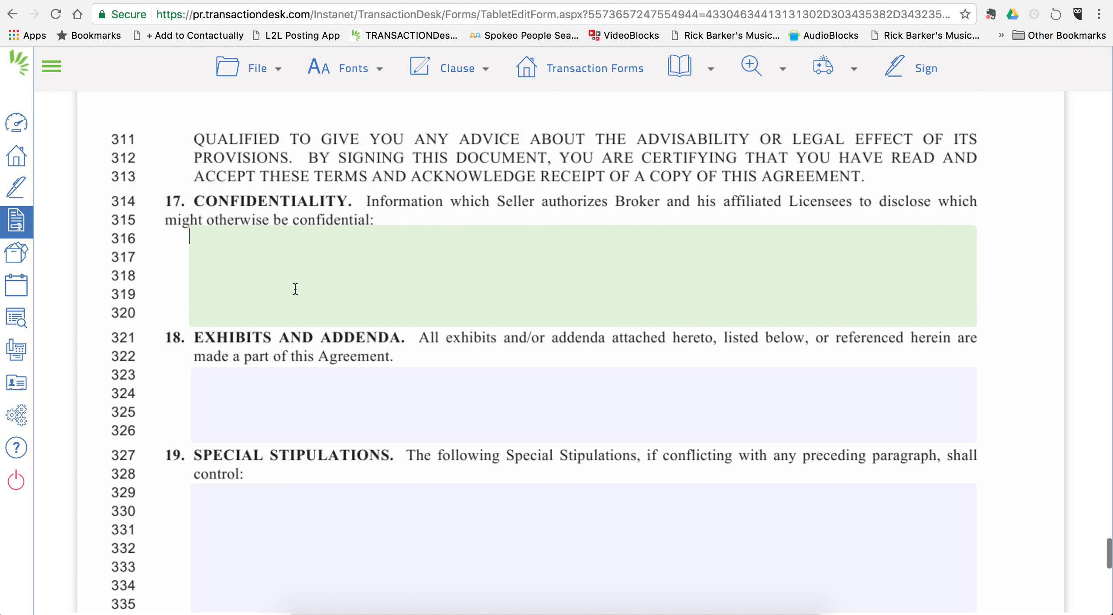
text(N/A)
key(Tab)
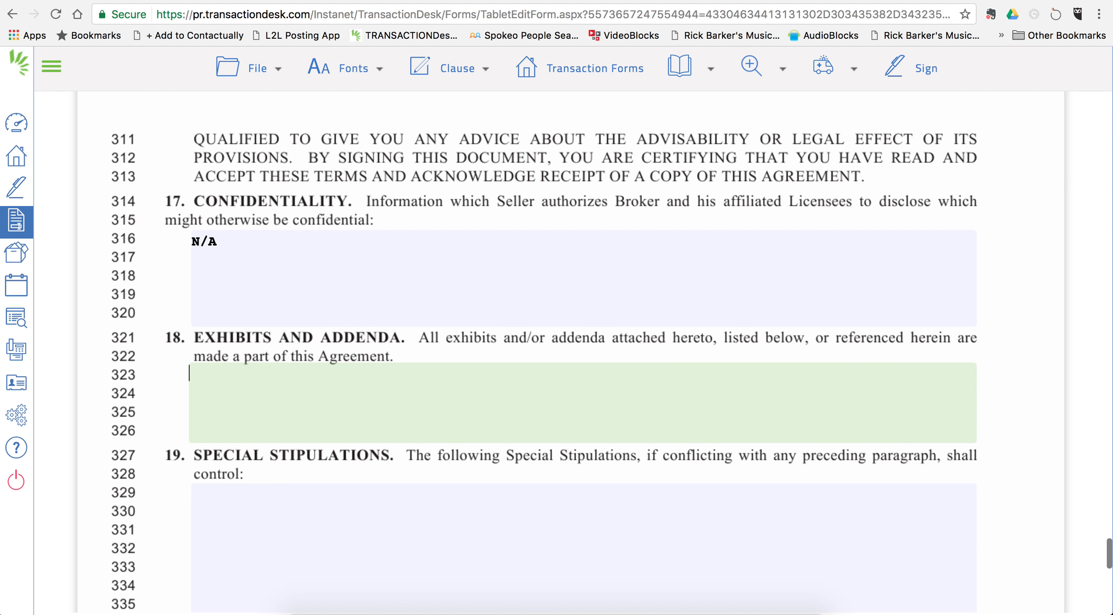
text(N/A)
scroll(296, 395, down, 5)
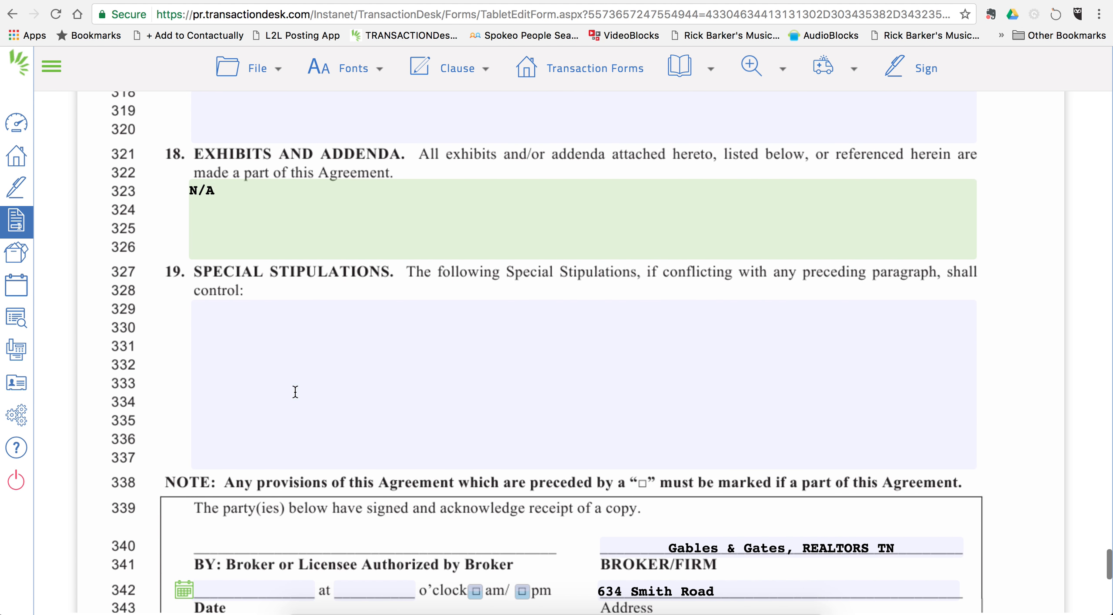
click(295, 391)
text(N/A)
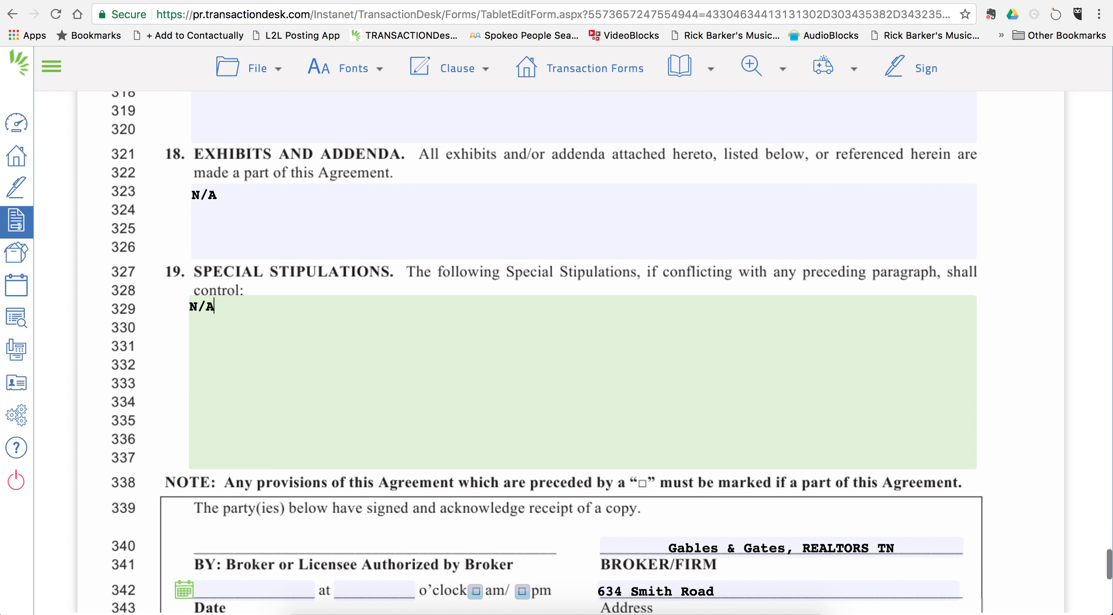
scroll(343, 417, down, 4)
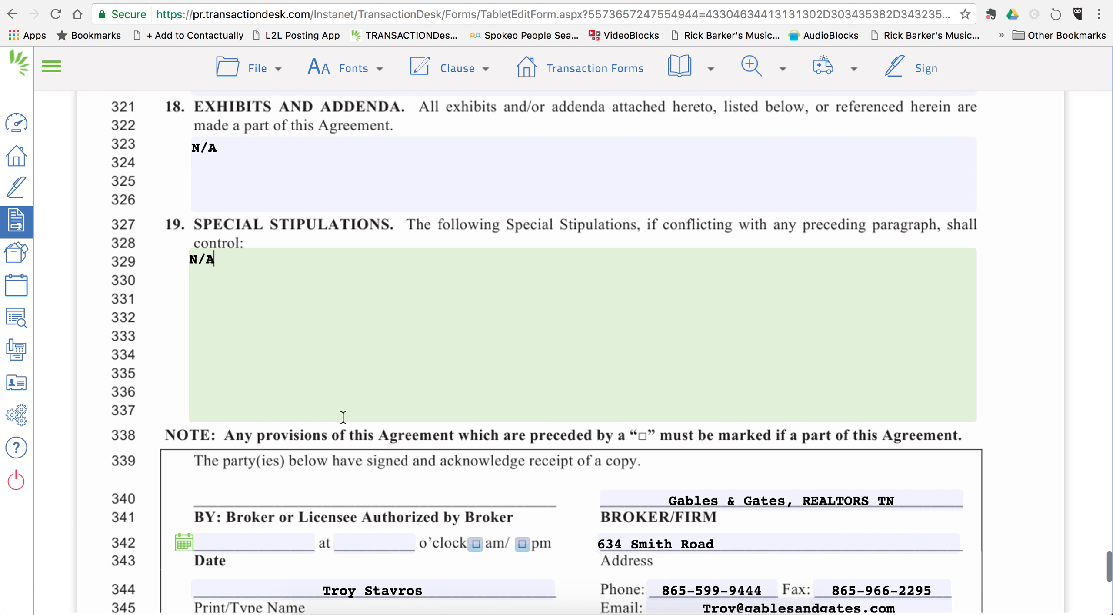
scroll(342, 415, down, 4)
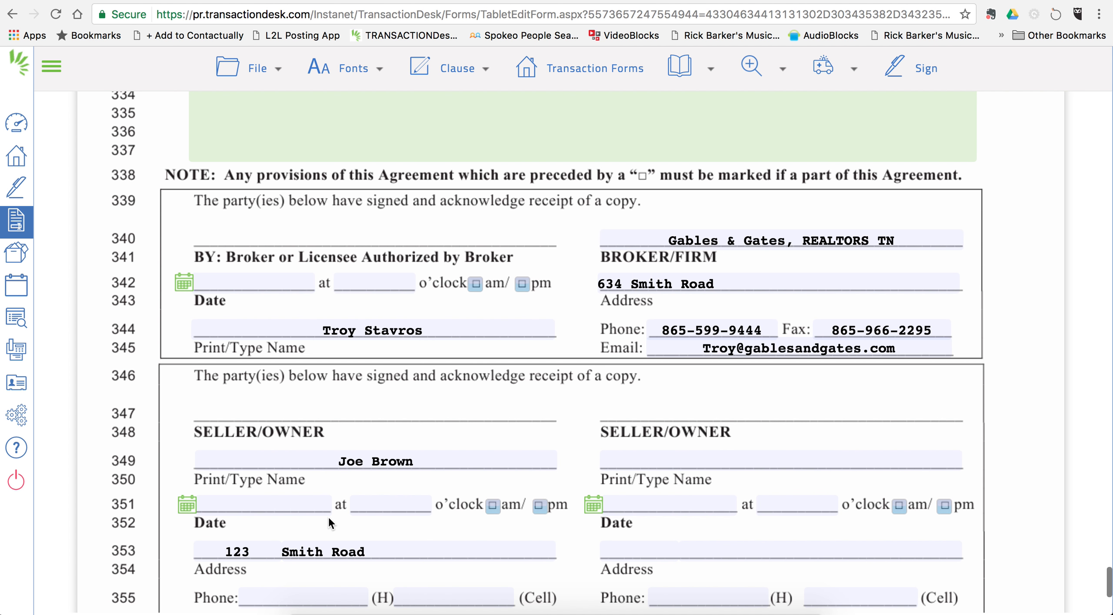
scroll(328, 515, down, 1)
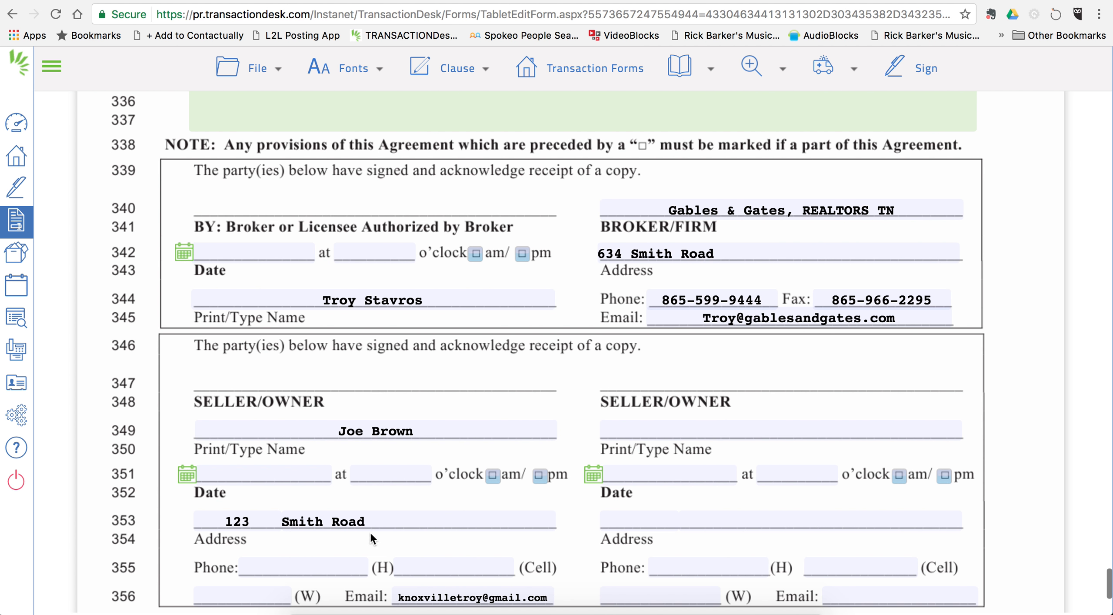
scroll(356, 538, down, 1)
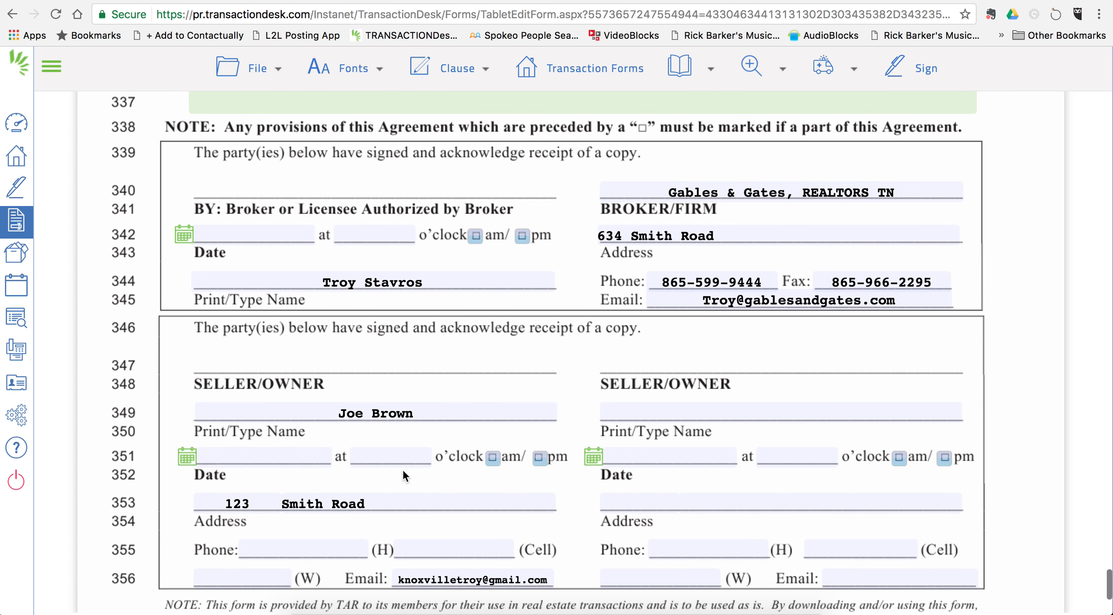
scroll(401, 465, up, 2)
scroll(400, 461, down, 5)
scroll(399, 459, up, 3)
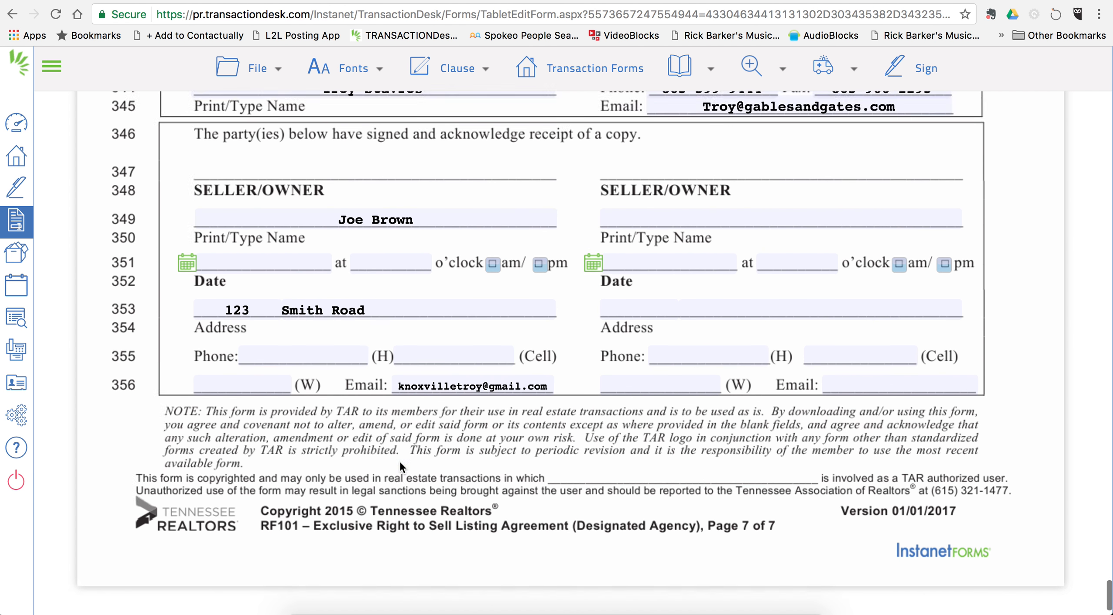
scroll(400, 462, up, 20)
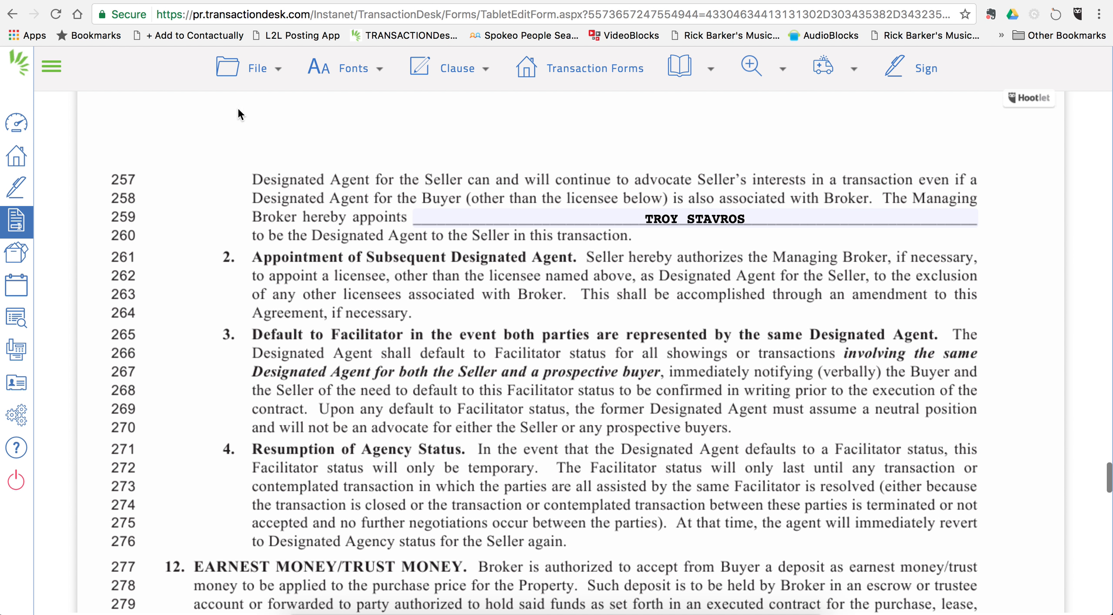
Step: Save the RF101 listing agreement with File > Save
click(259, 70)
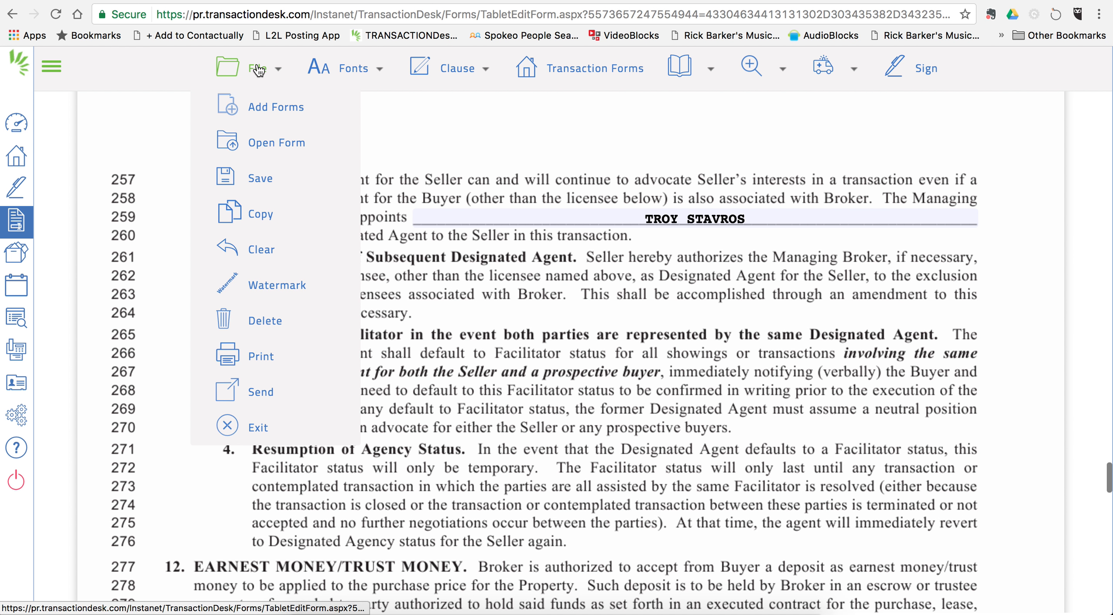
mouse_move(261, 179)
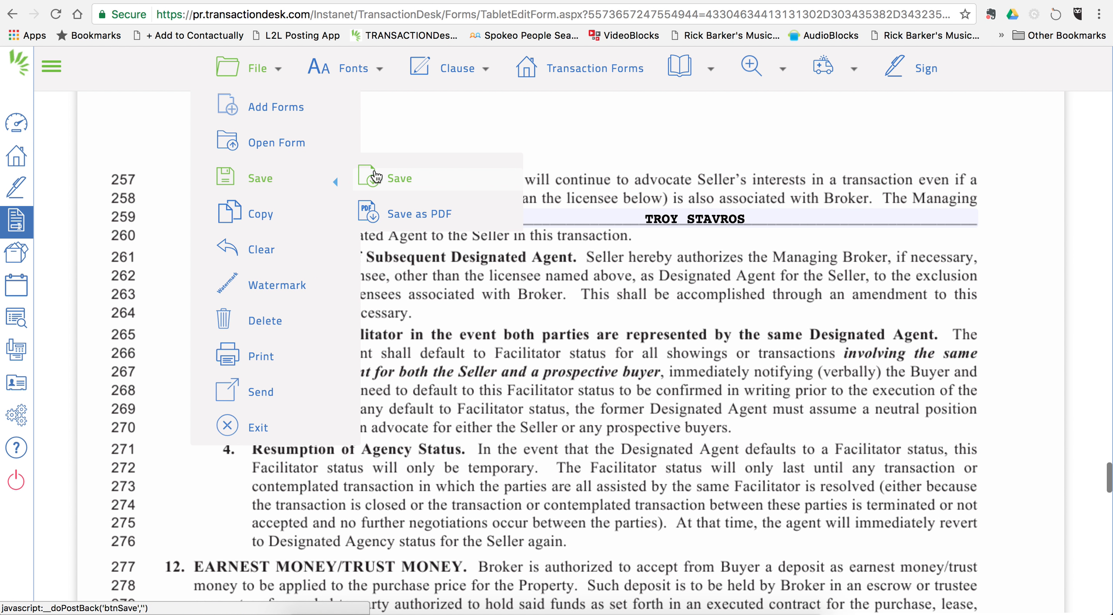
click(397, 180)
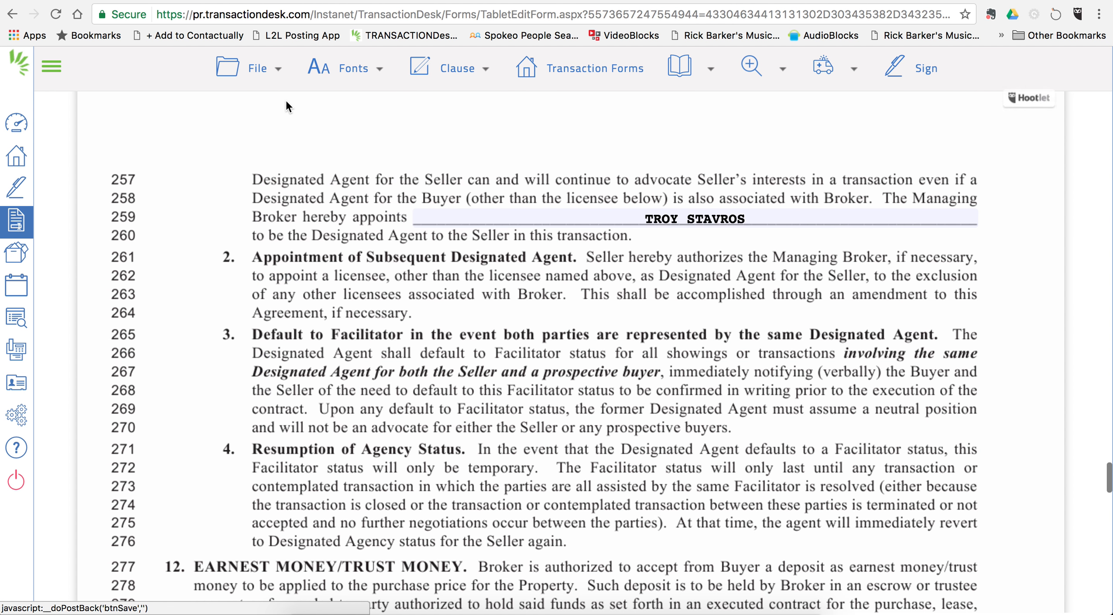
click(260, 67)
mouse_move(263, 179)
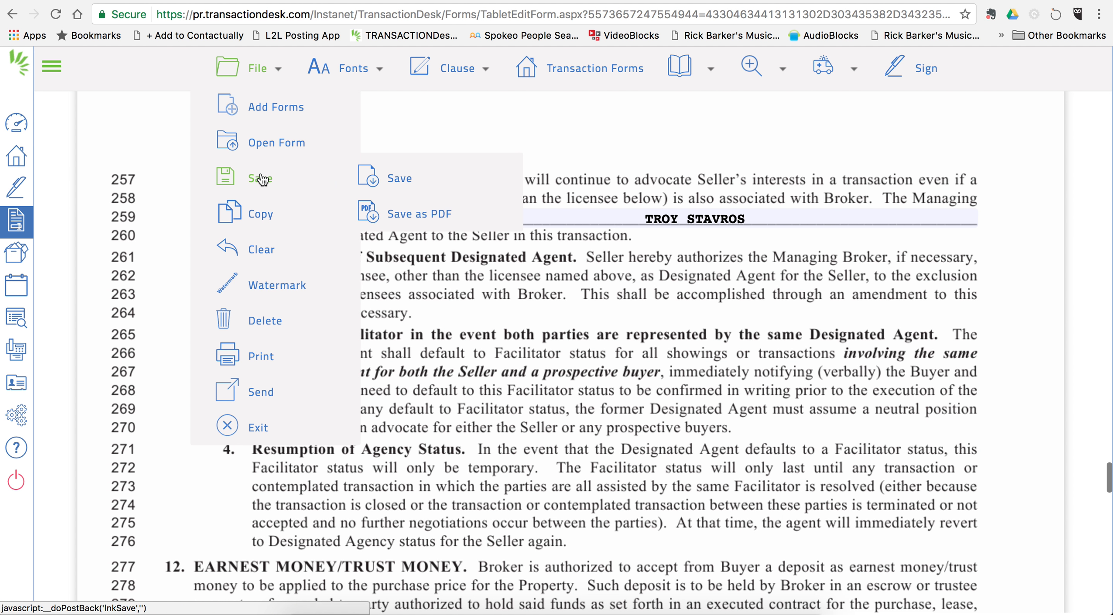
click(406, 179)
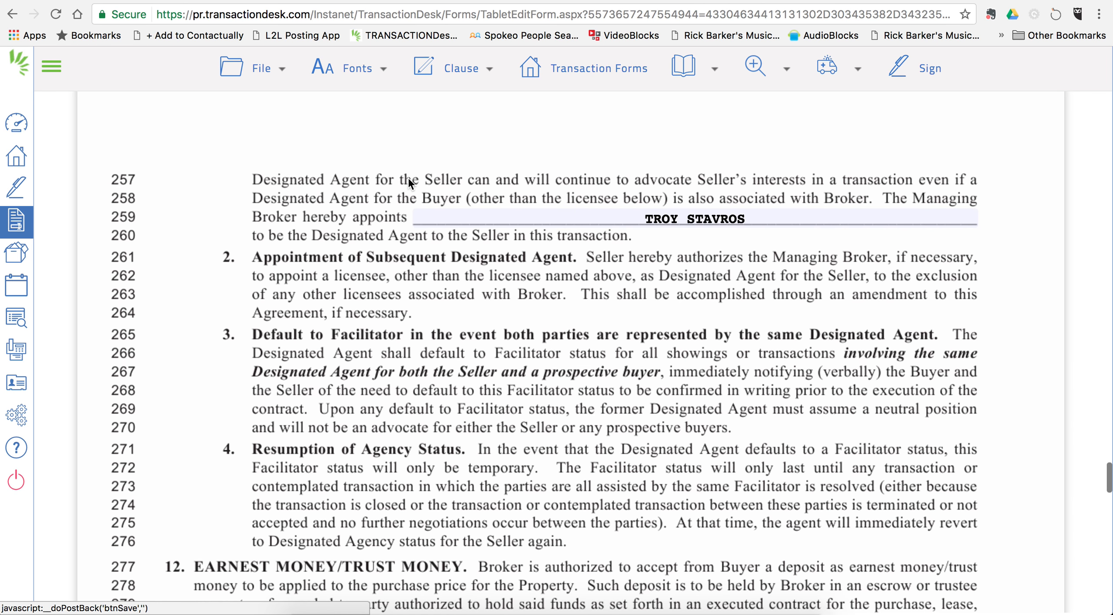
Step: Exit the listing agreement back to the transaction's forms list
scroll(411, 316, up, 20)
mouse_move(214, 75)
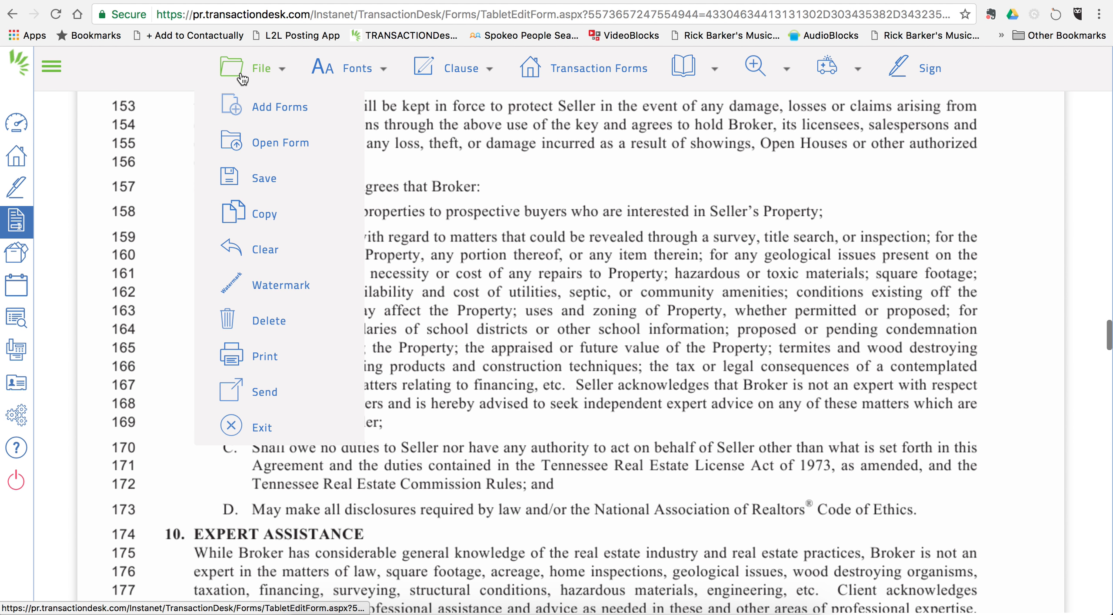
click(266, 428)
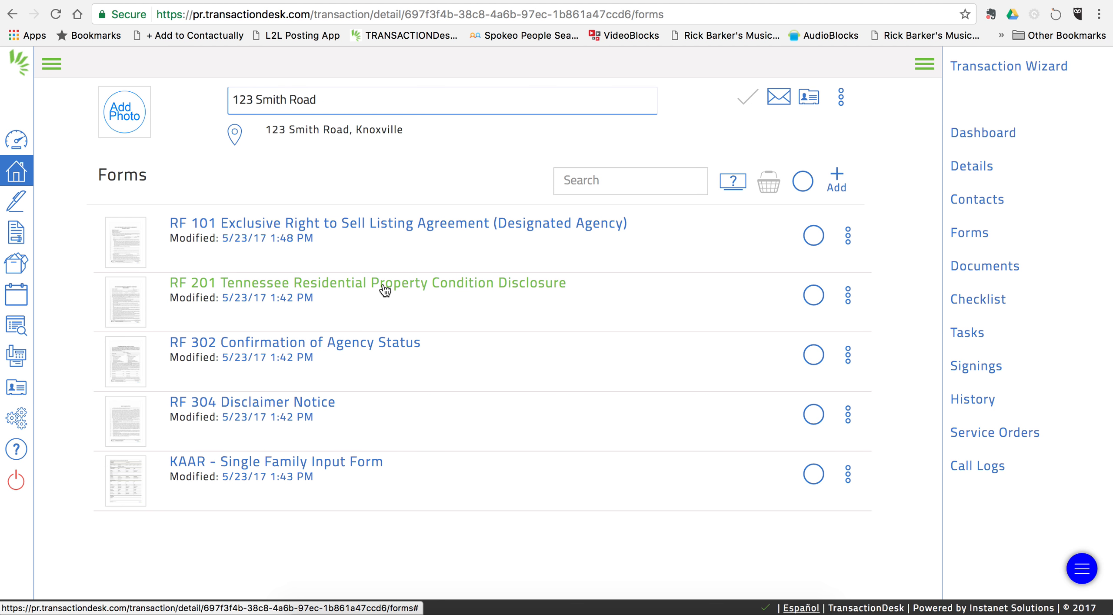
Step: Open RF 302 Confirmation of Agency Status and tick Designated Agent for the Seller
click(302, 341)
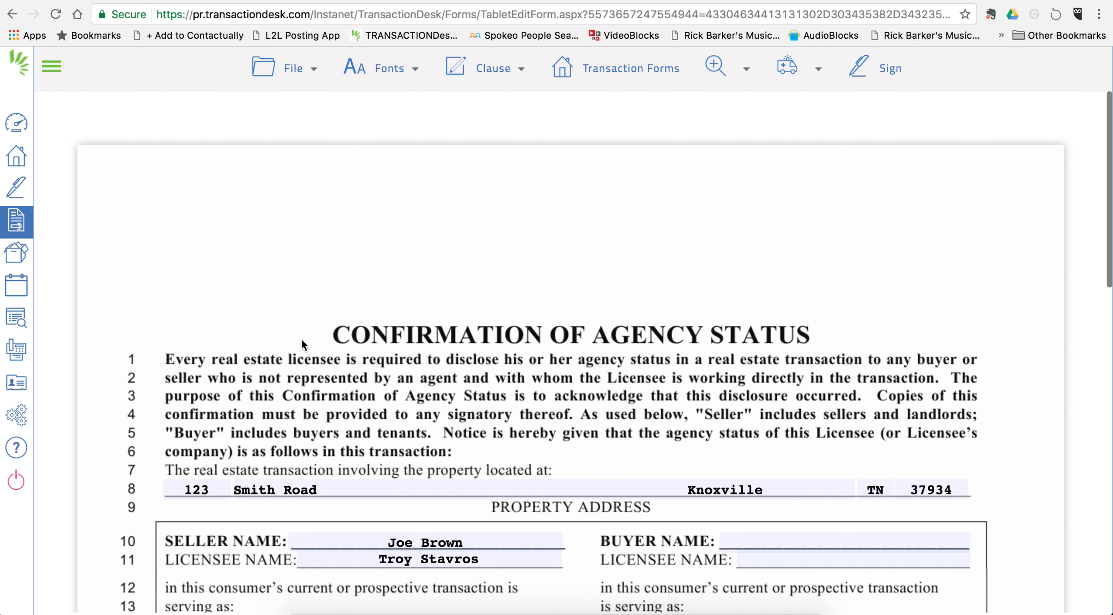
scroll(345, 379, down, 5)
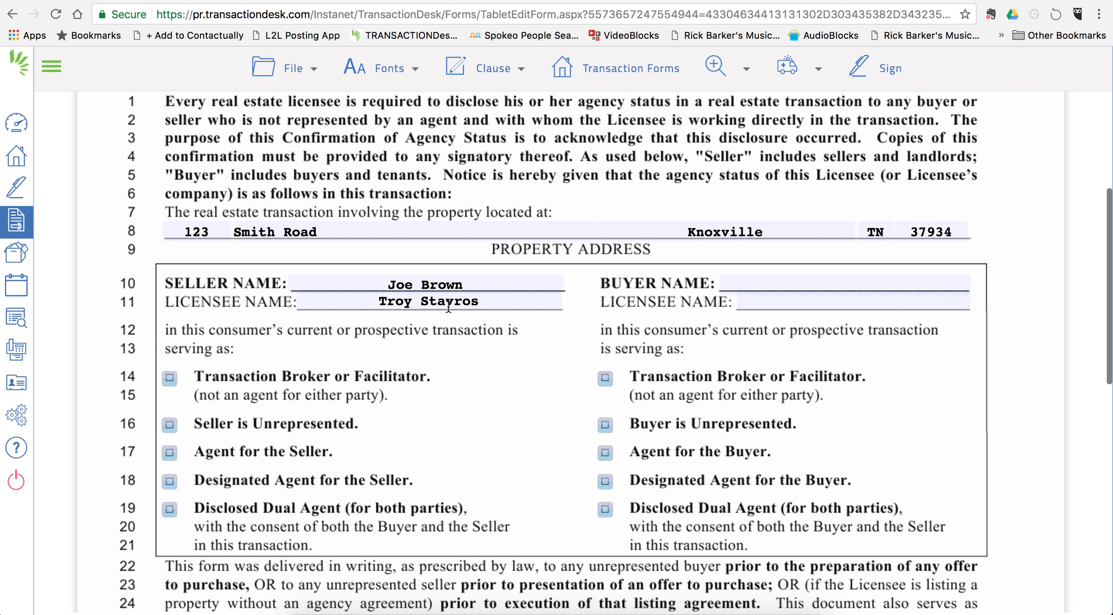
scroll(422, 388, down, 2)
scroll(421, 391, down, 1)
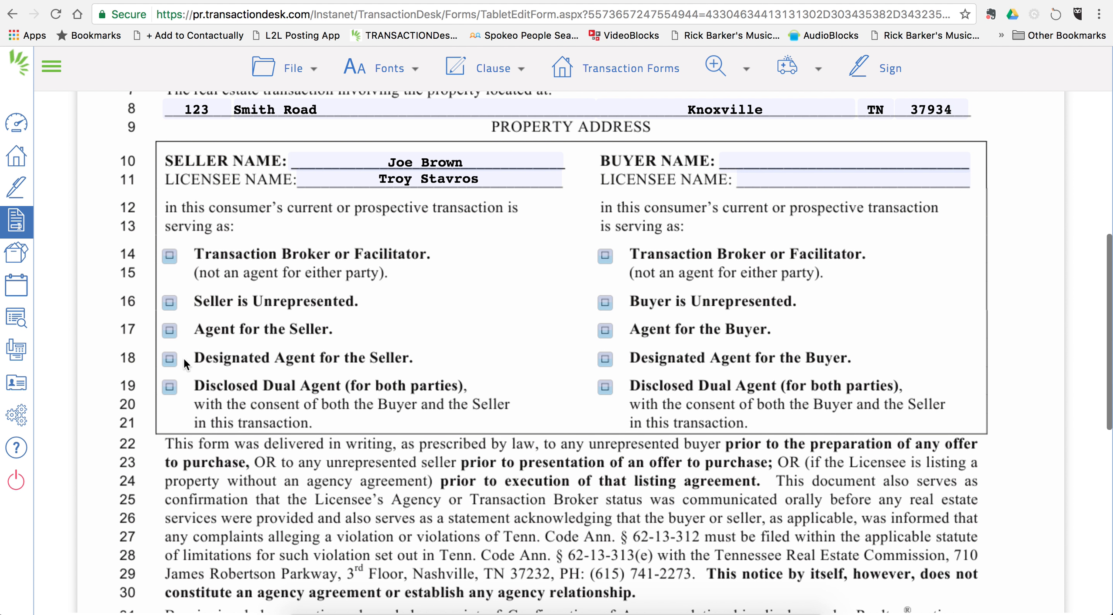
click(169, 359)
scroll(341, 418, down, 5)
scroll(341, 421, down, 3)
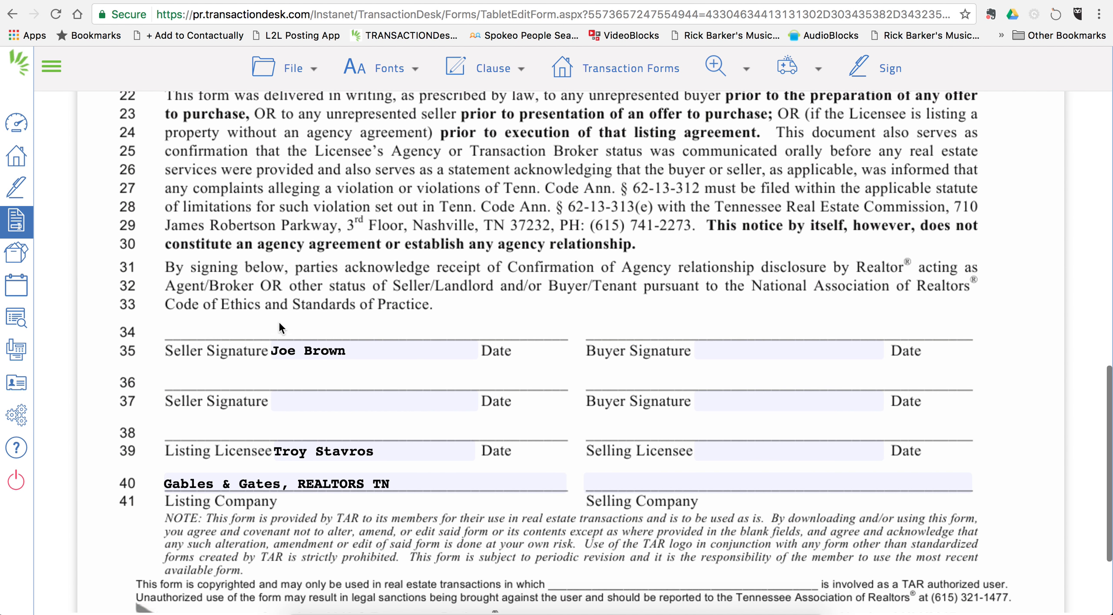
Step: Save the RF 302 form and exit to the forms list
click(287, 70)
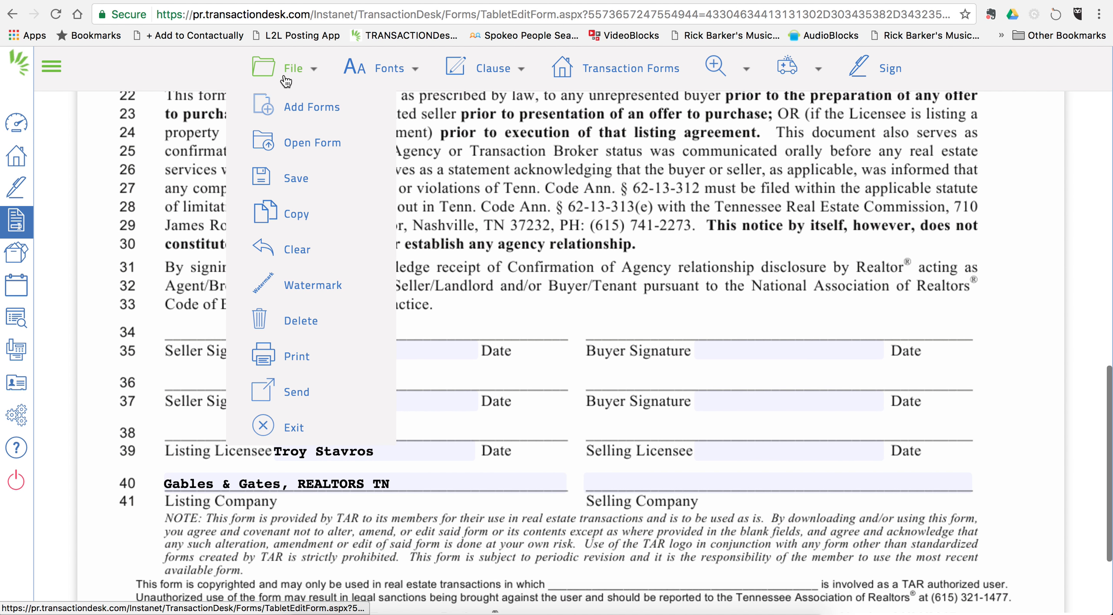
mouse_move(298, 179)
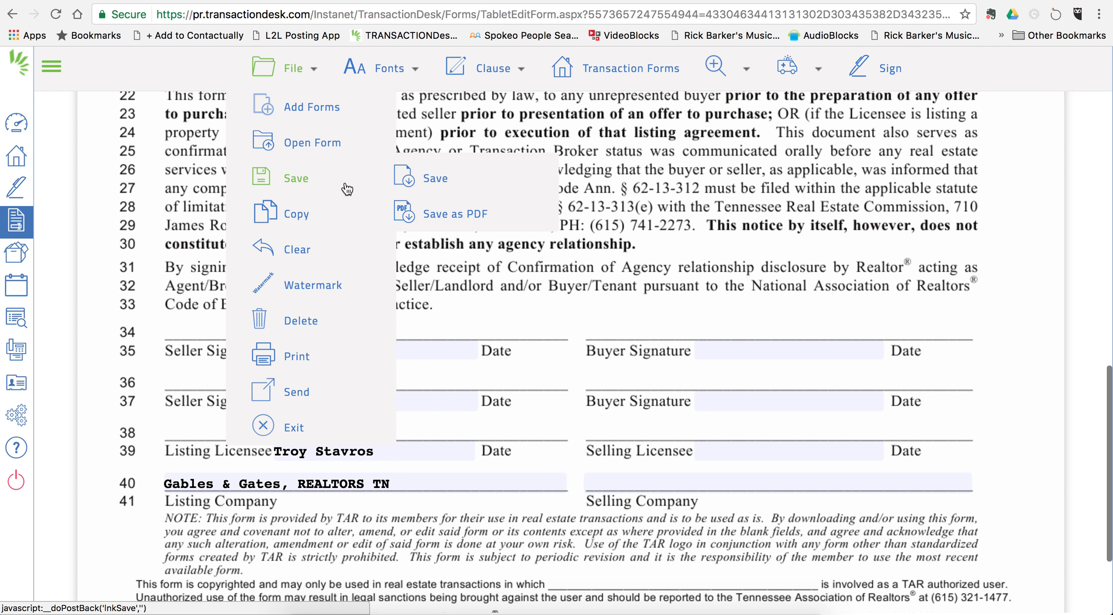
click(437, 175)
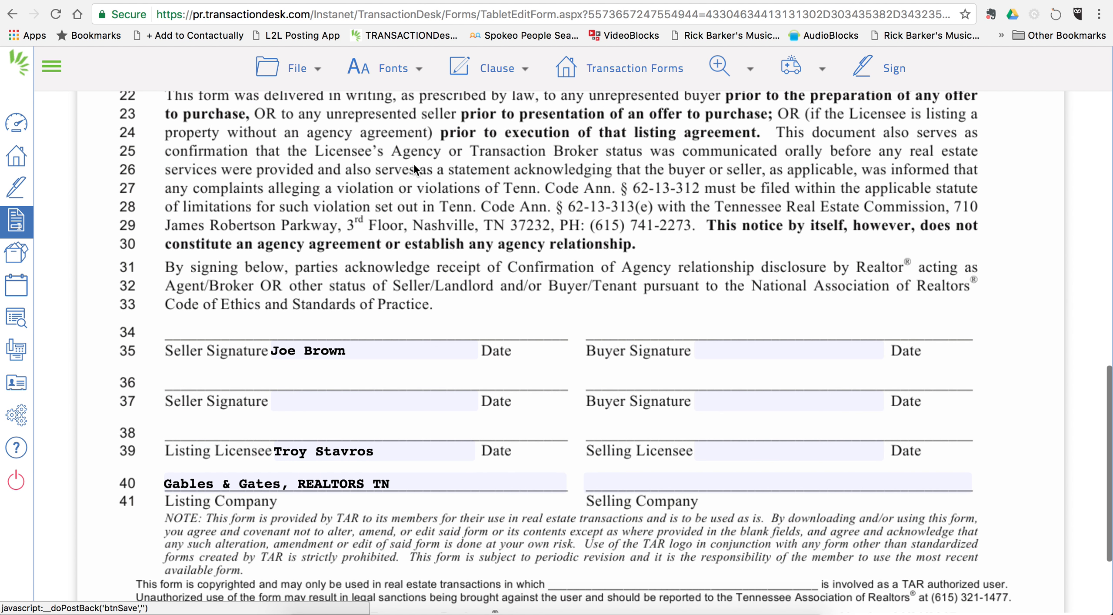
click(287, 69)
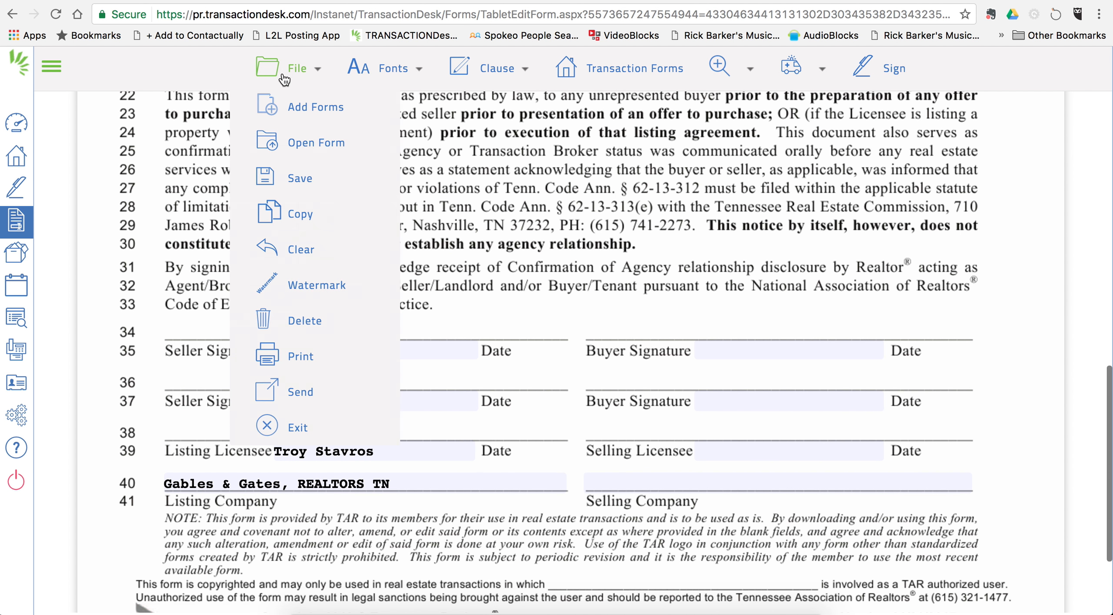
click(301, 430)
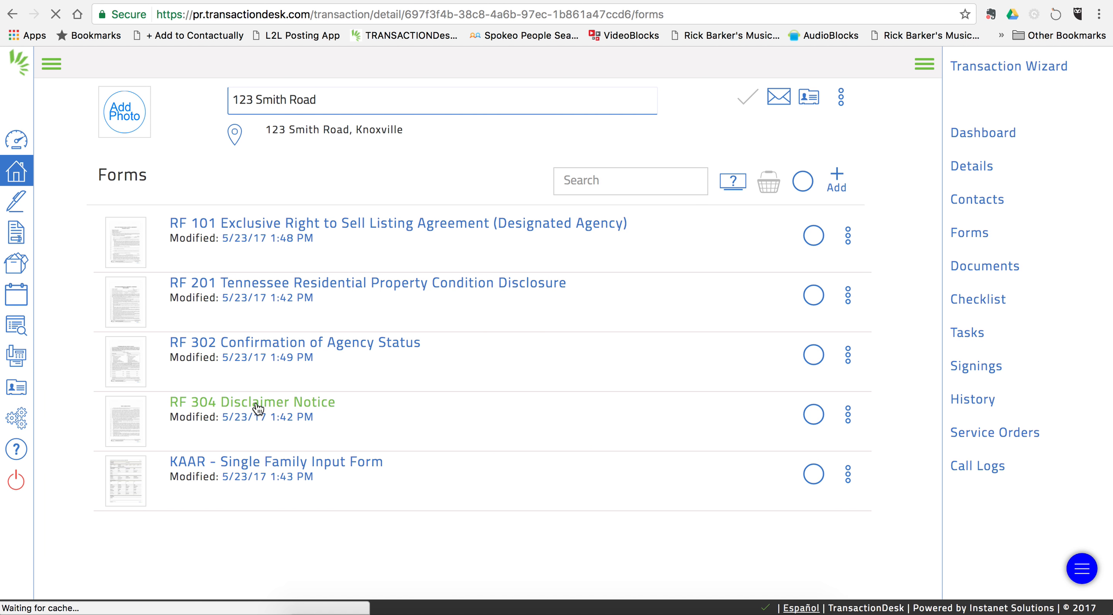
Step: Open the RF 304 Disclaimer Notice and scroll down to the client signature blocks
click(258, 409)
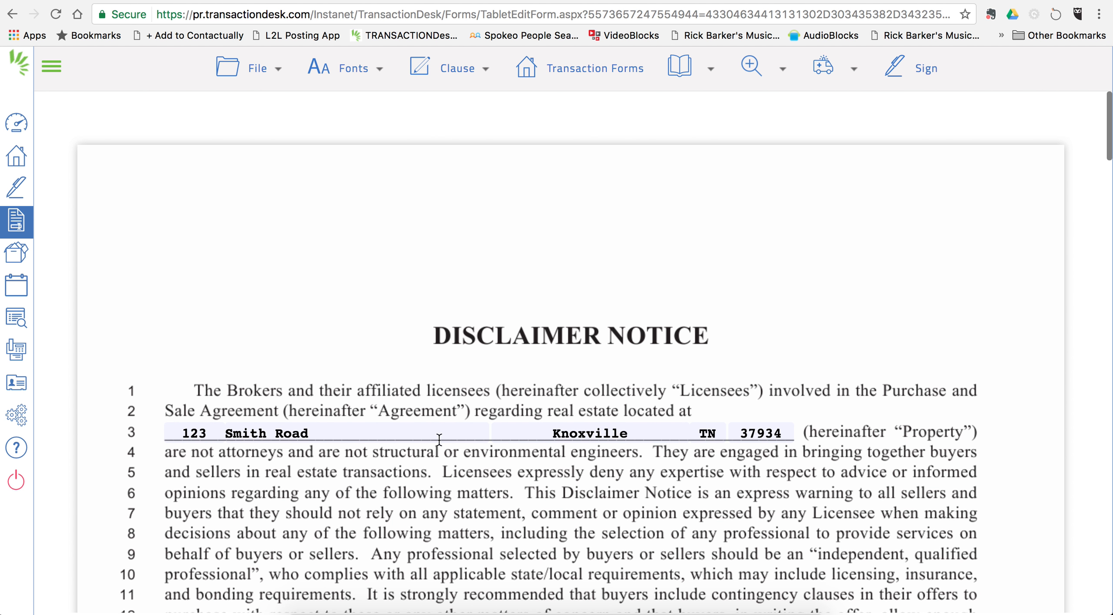
scroll(433, 492, down, 13)
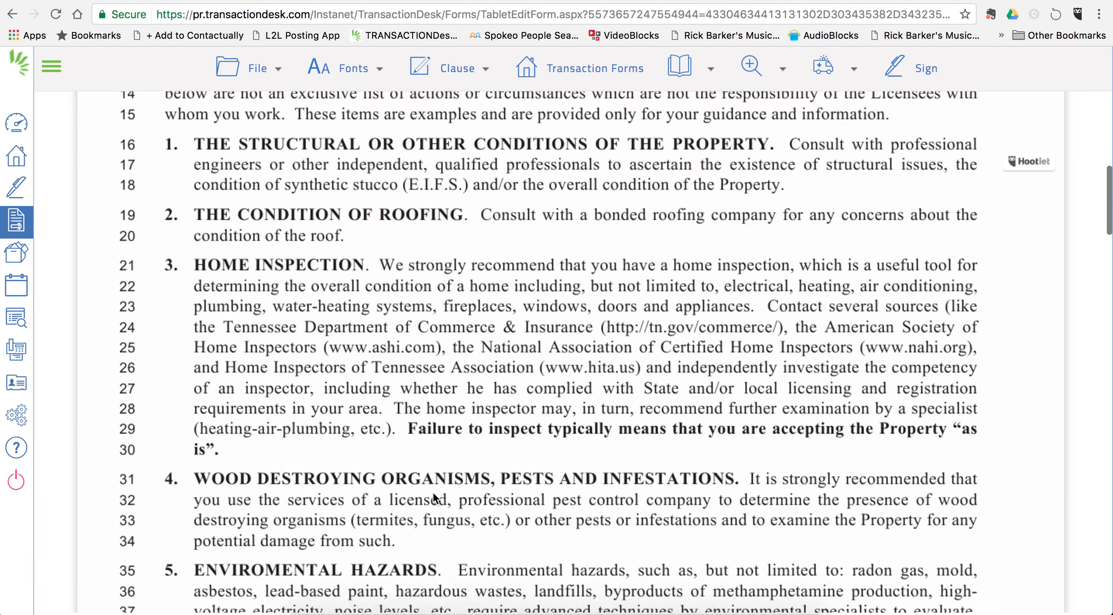
scroll(432, 492, down, 20)
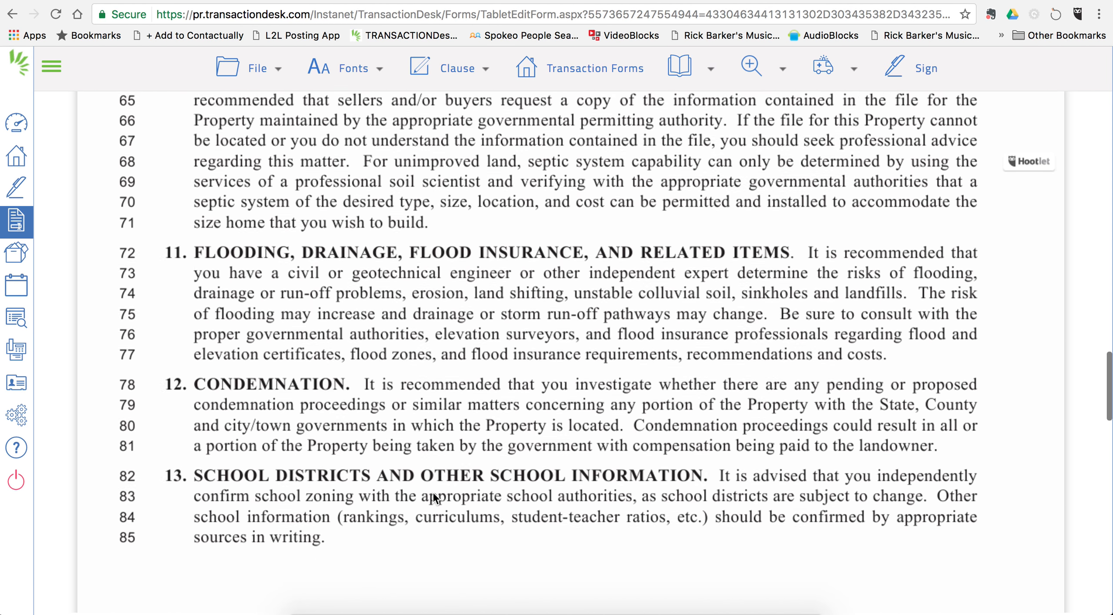
scroll(433, 492, down, 20)
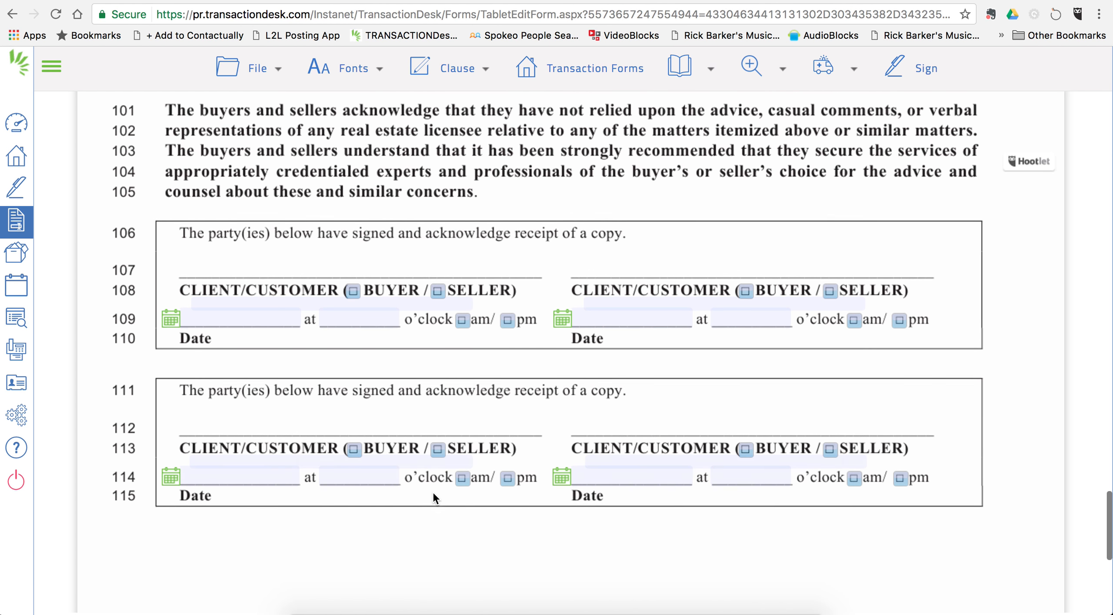
scroll(433, 491, down, 1)
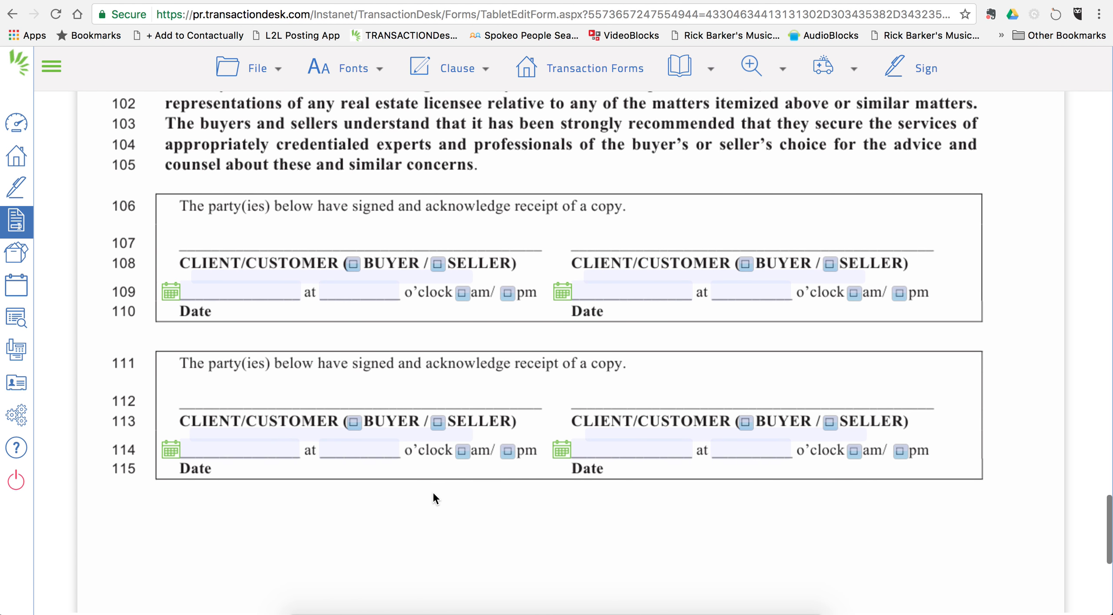
Step: Enter the seller's name on line 108 and mark that client as SELLER
click(244, 277)
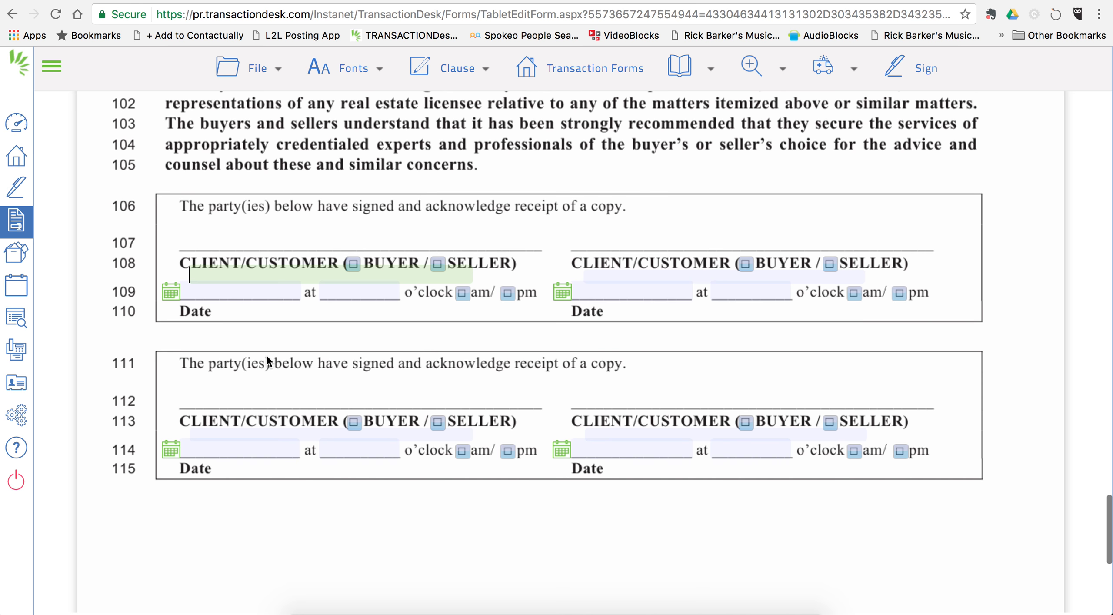
click(438, 264)
click(438, 264)
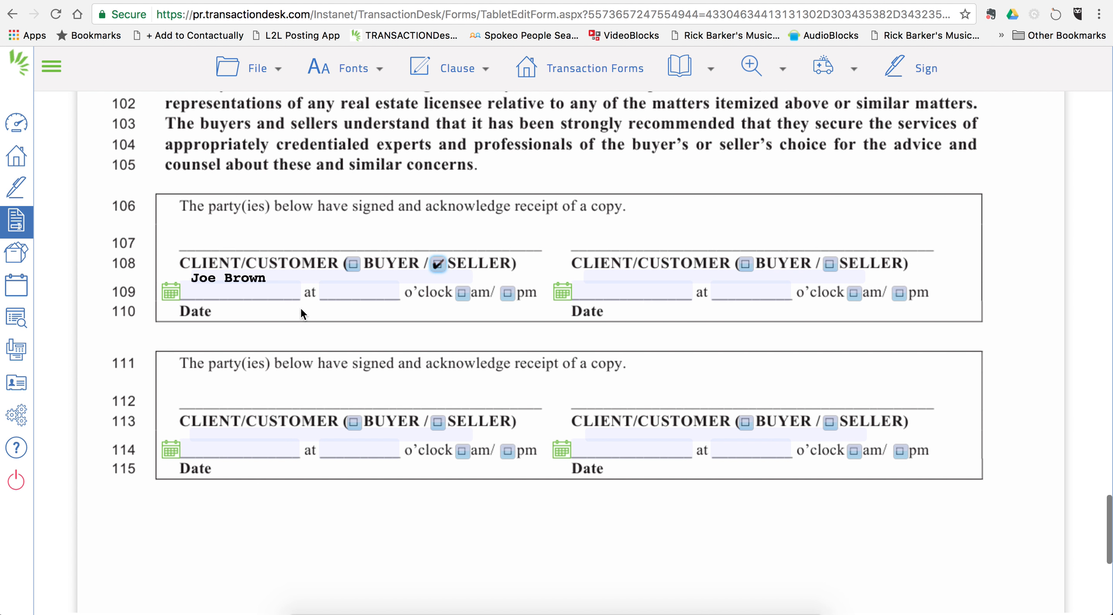
click(256, 68)
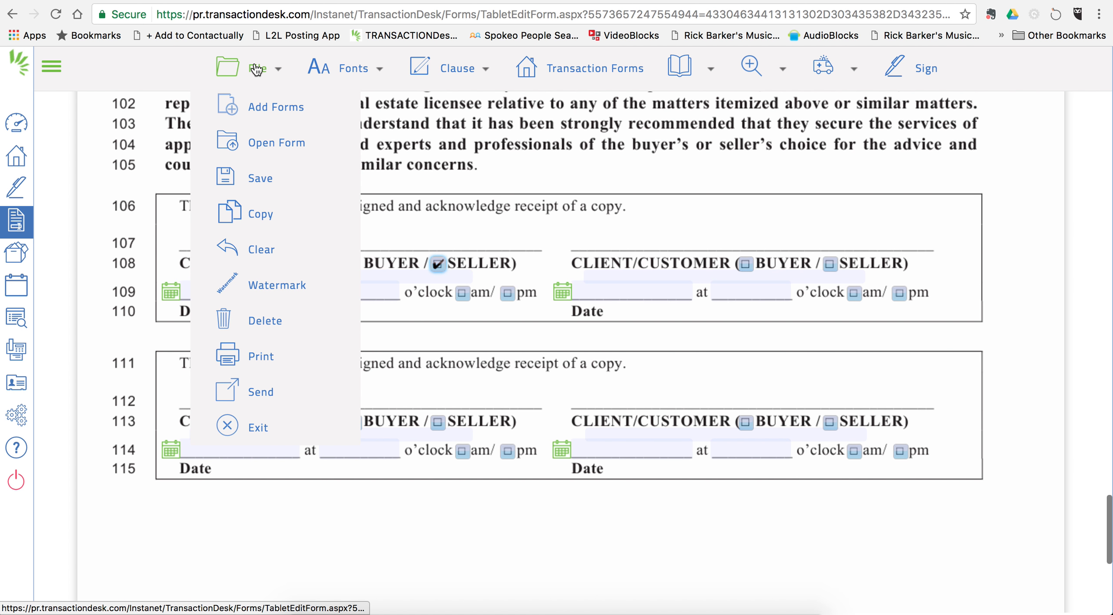
Step: Save RF 304, exit to the forms list, and open the KAAR - Single Family Input Form
mouse_move(257, 178)
click(398, 176)
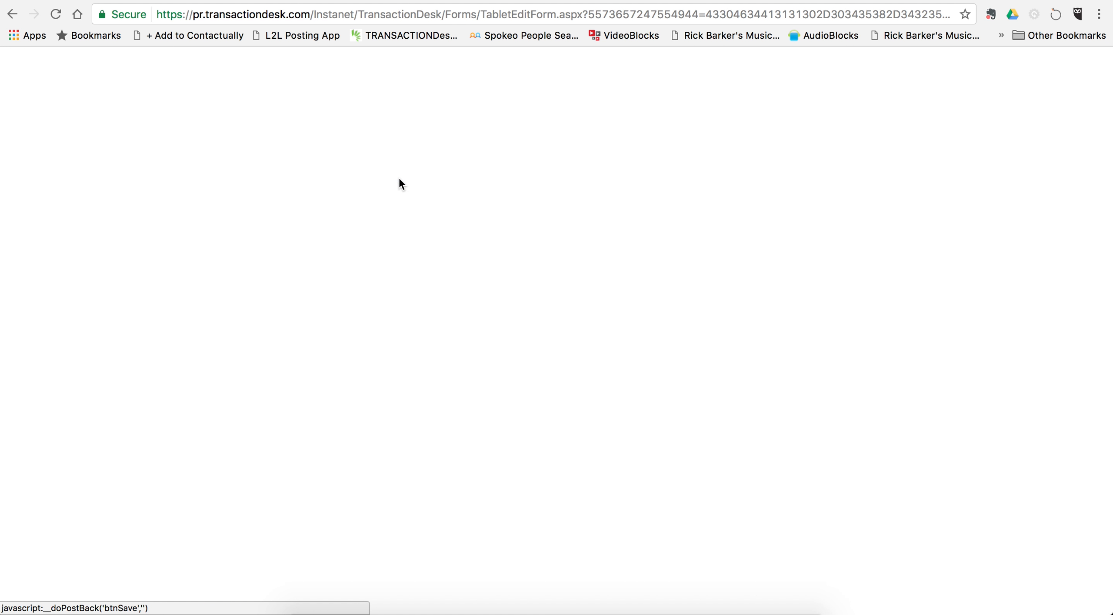
click(256, 69)
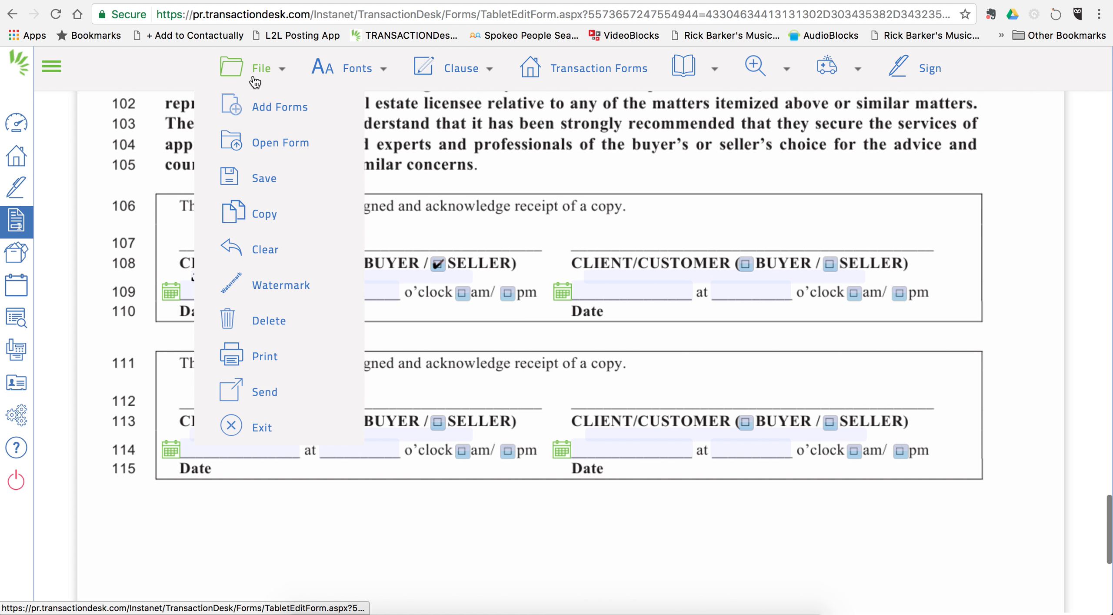
mouse_move(232, 398)
click(260, 425)
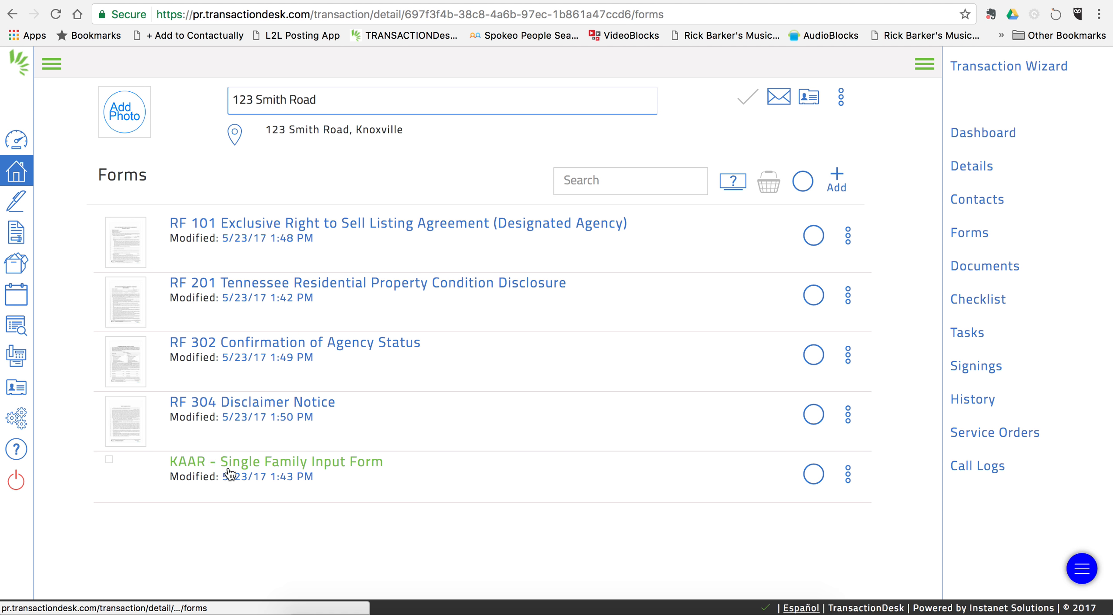
click(279, 464)
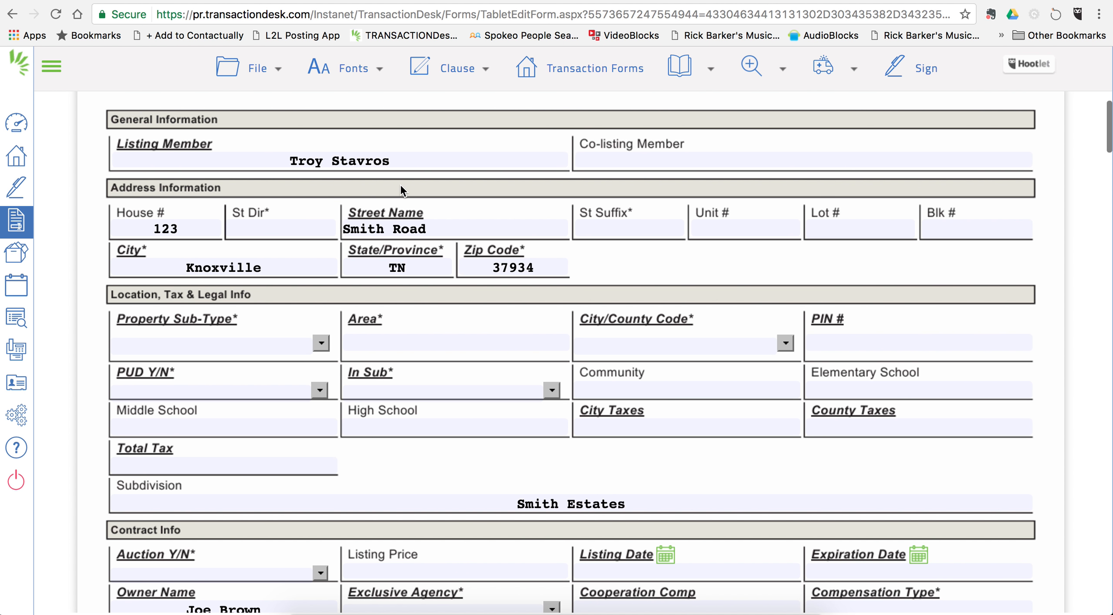
Step: Set Property Sub-Type to Residential and City/County Code to County
scroll(418, 348, down, 2)
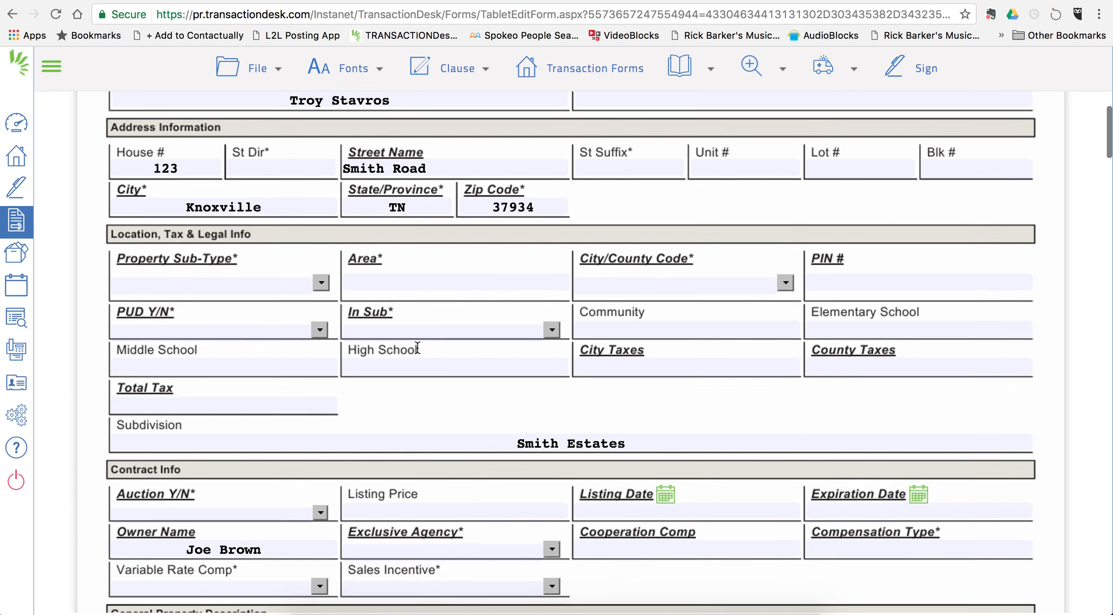
scroll(417, 348, down, 1)
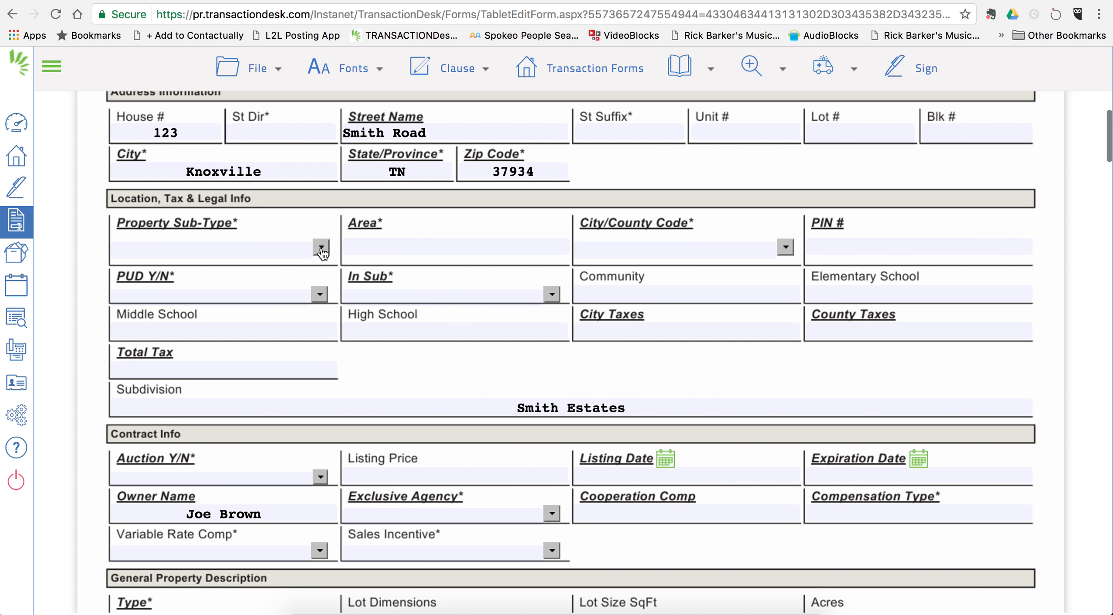
click(321, 248)
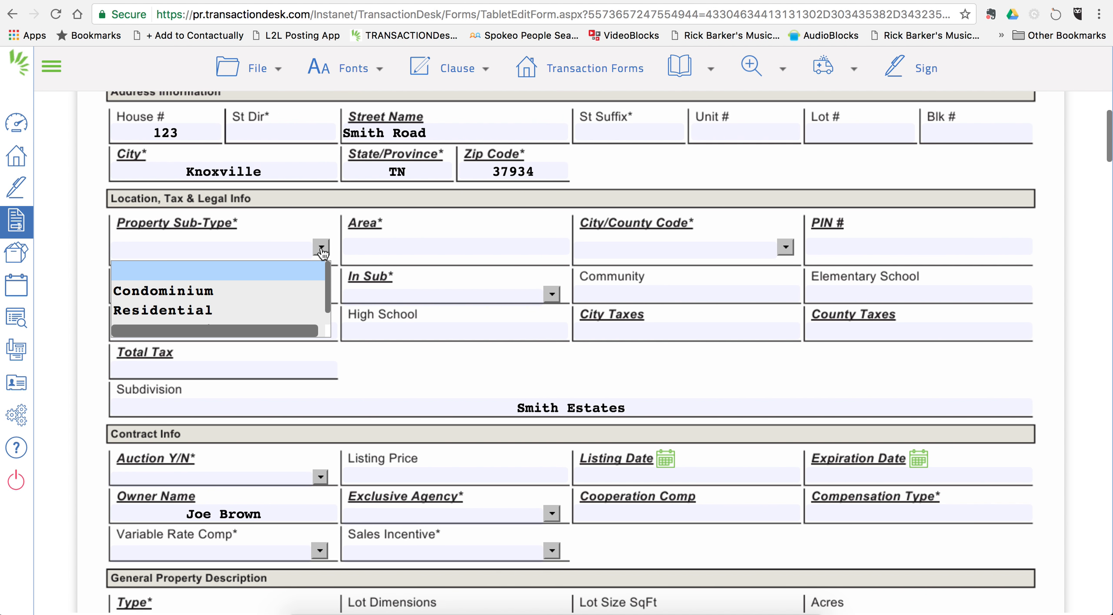
click(222, 309)
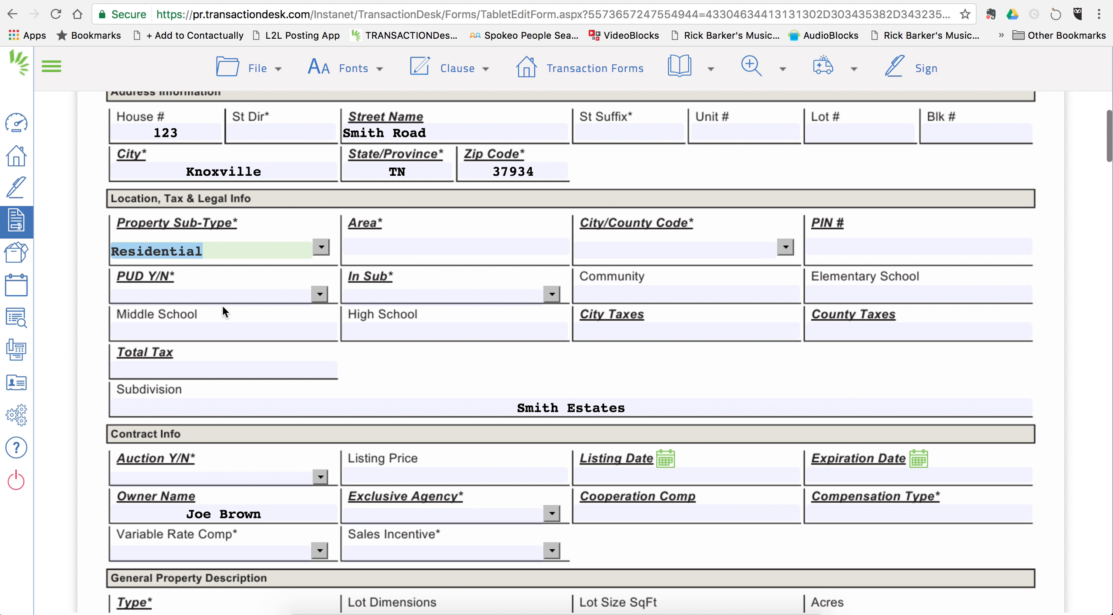
click(785, 247)
click(684, 311)
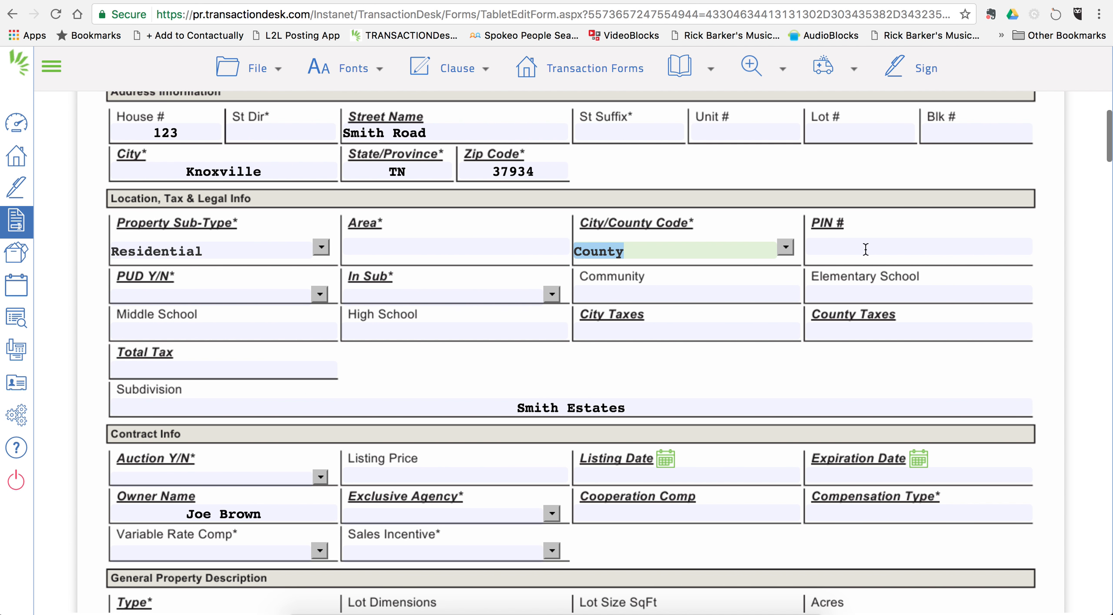
Step: Set Property Status to N/A after visiting the PIN # and Baths - 1/2 fields
click(889, 246)
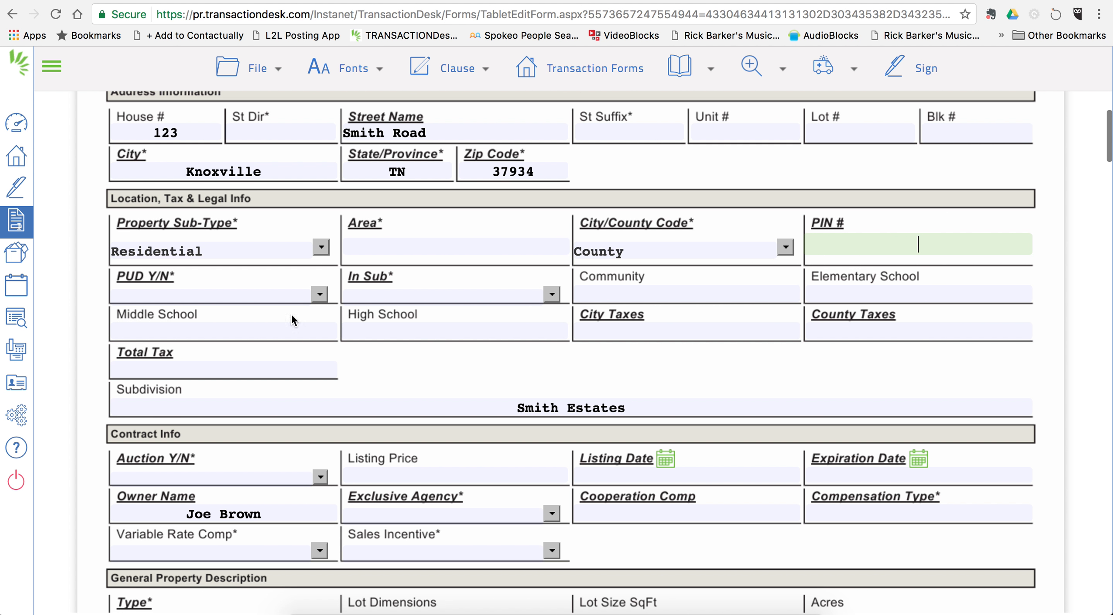
scroll(477, 348, down, 5)
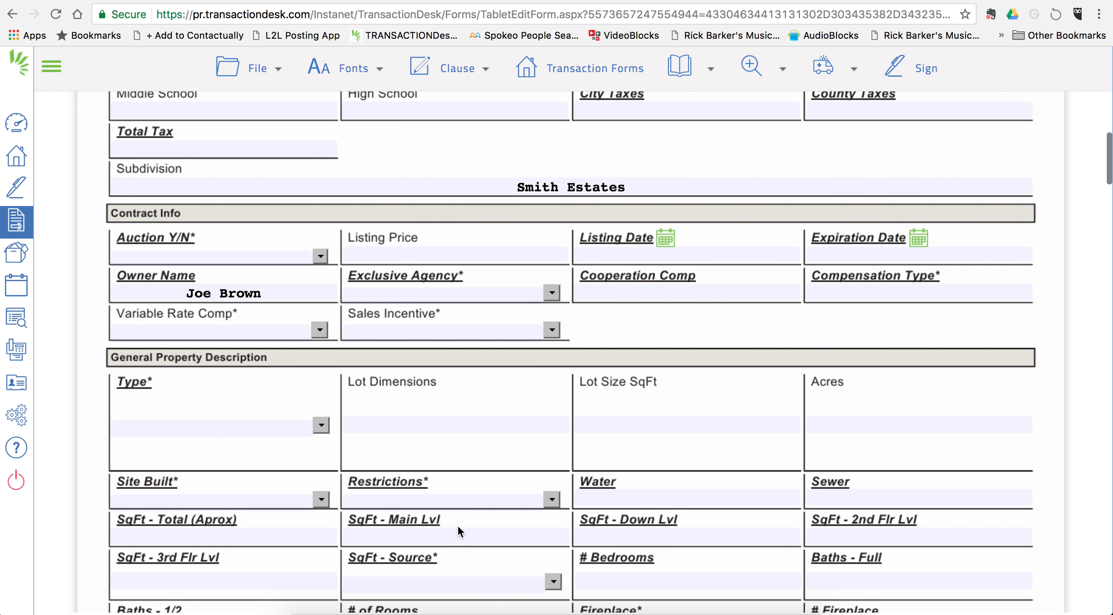
scroll(457, 523, down, 7)
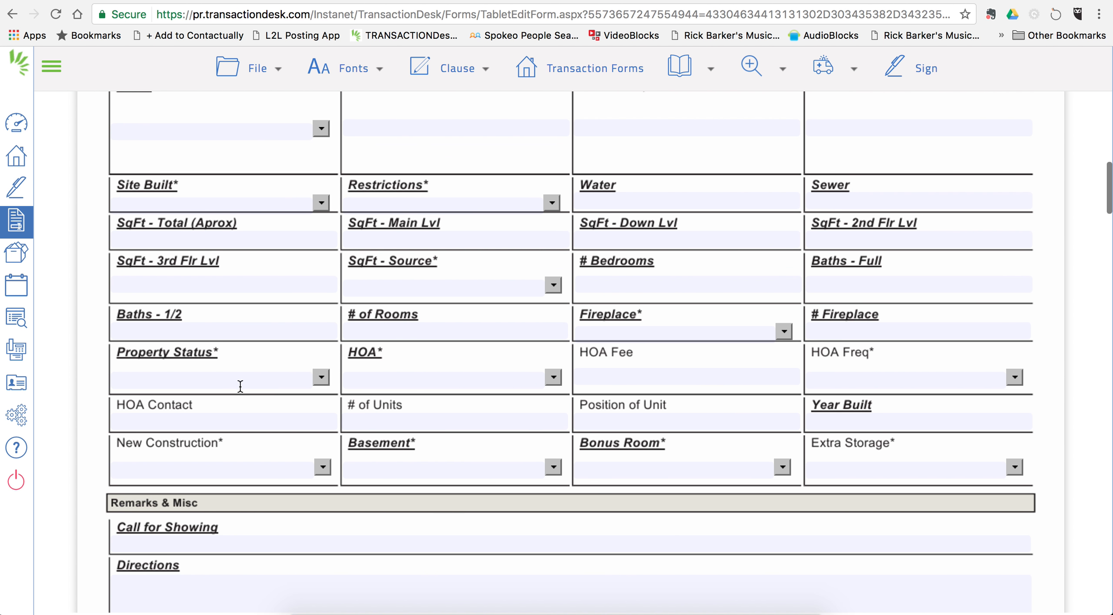
click(262, 331)
scroll(438, 333, down, 2)
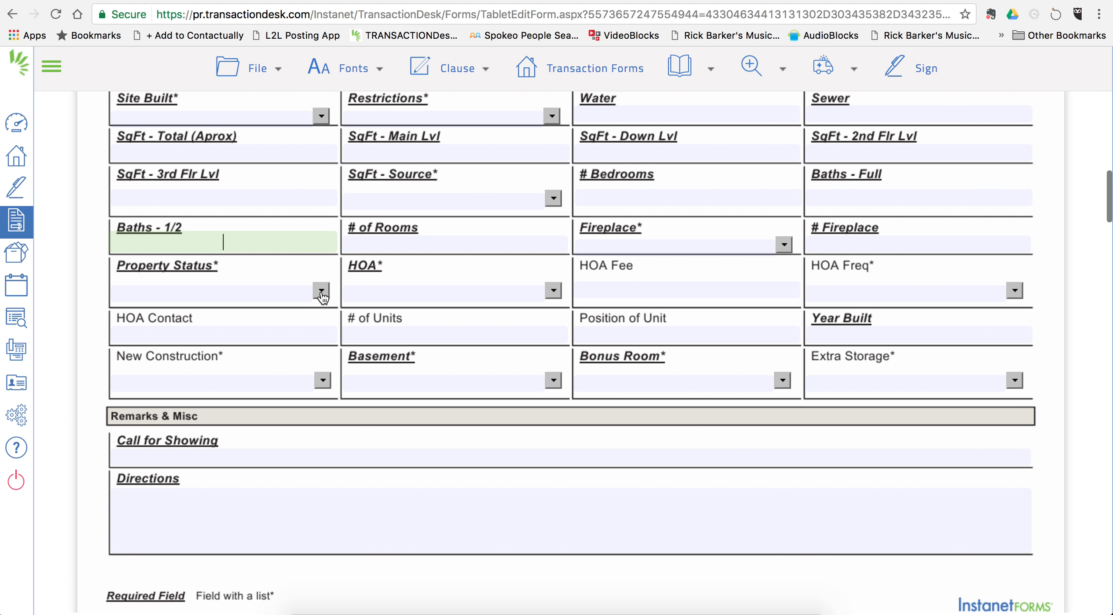
click(321, 291)
click(250, 327)
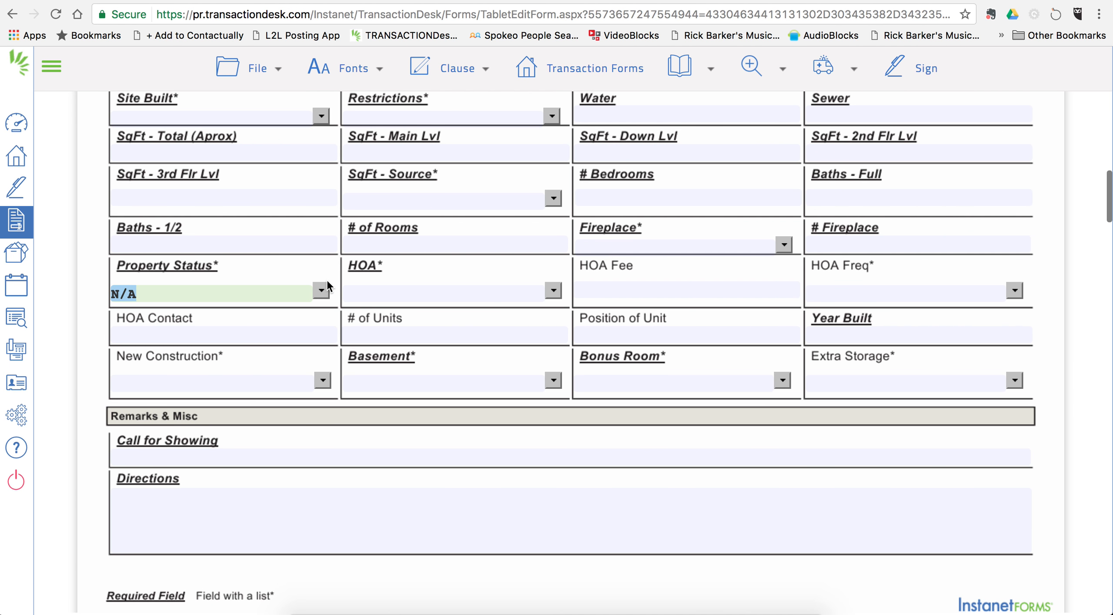
Step: Mark the home's style as Traditional and its construction as Brick
scroll(517, 261, down, 15)
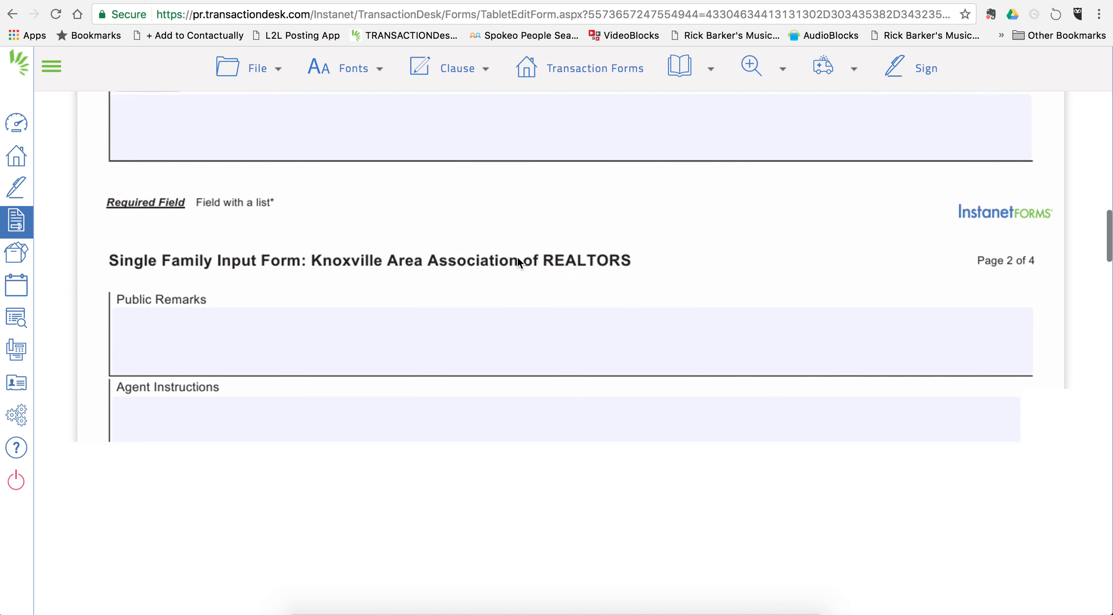
scroll(517, 261, down, 6)
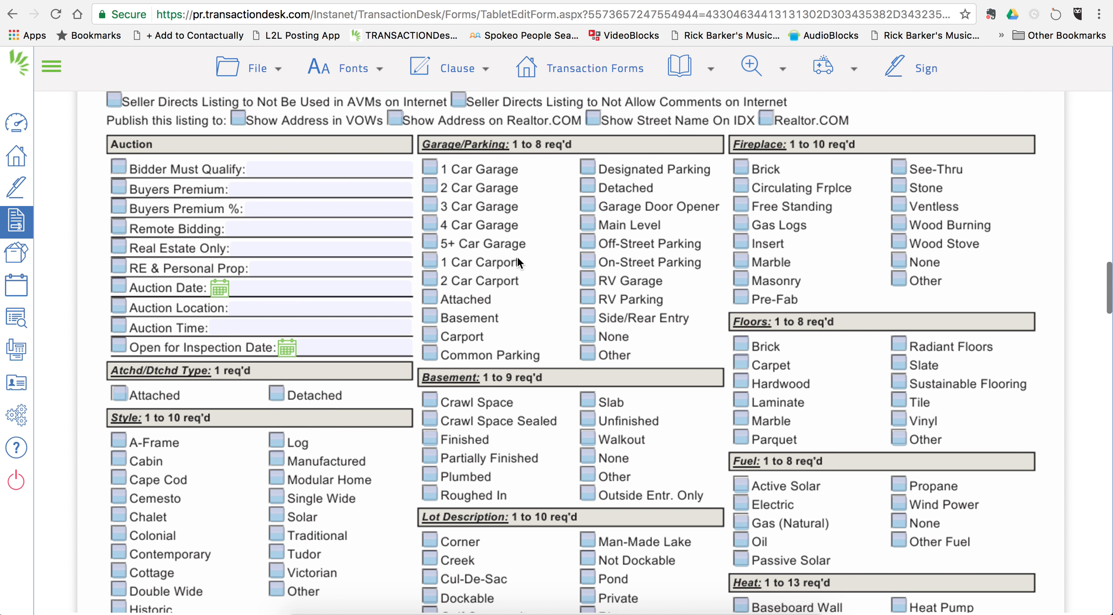
scroll(343, 262, down, 2)
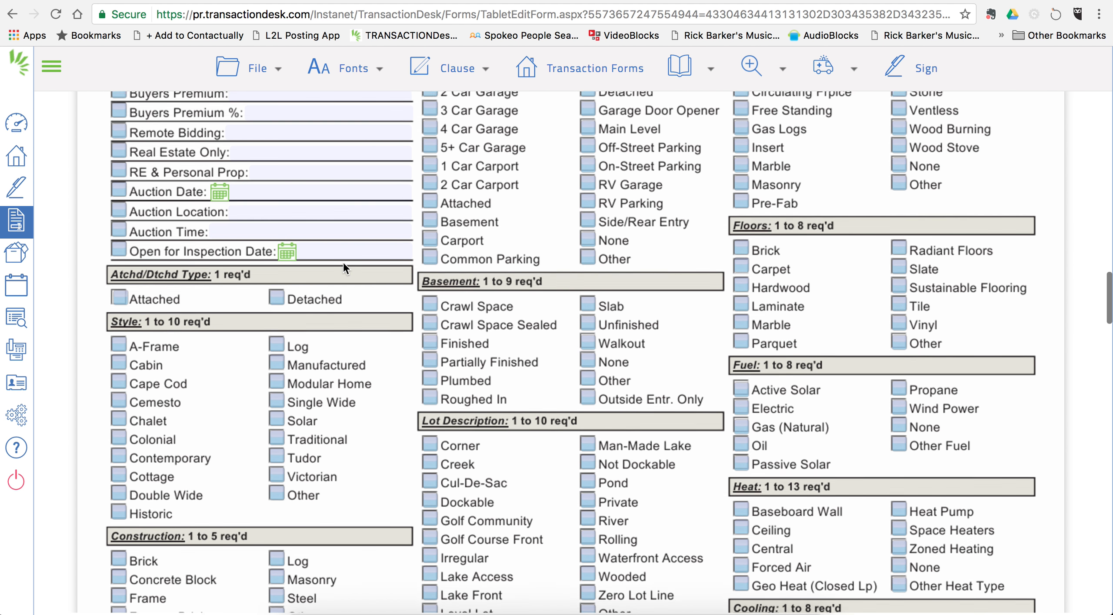
scroll(344, 263, up, 2)
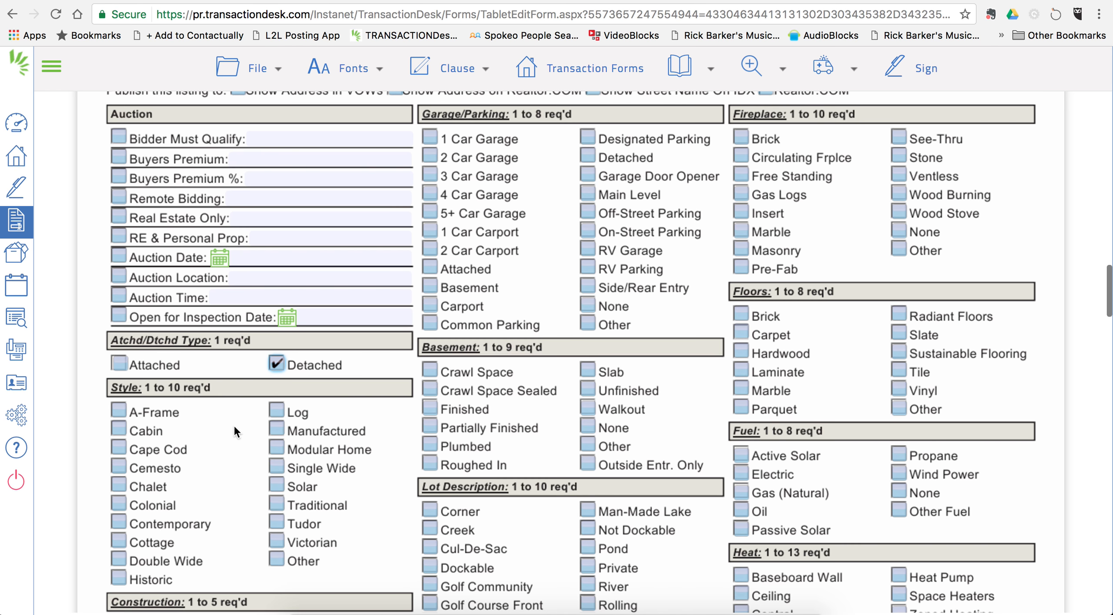
scroll(234, 431, down, 2)
click(281, 437)
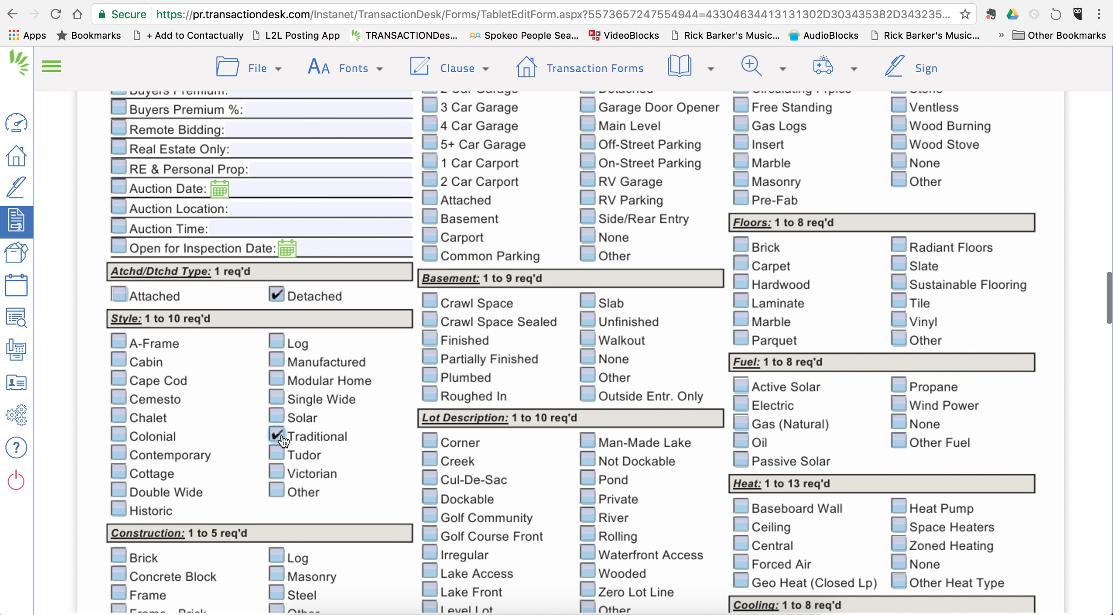
scroll(261, 426, down, 5)
click(120, 388)
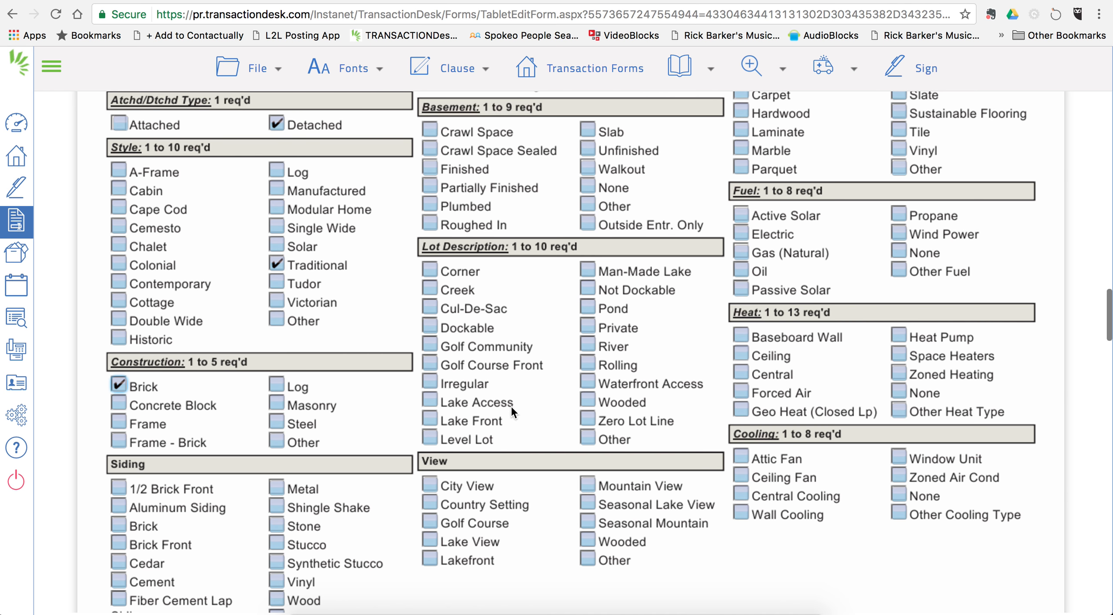
Step: Scroll down to the seller and listing agent signature blocks at the form's end
scroll(494, 414, down, 20)
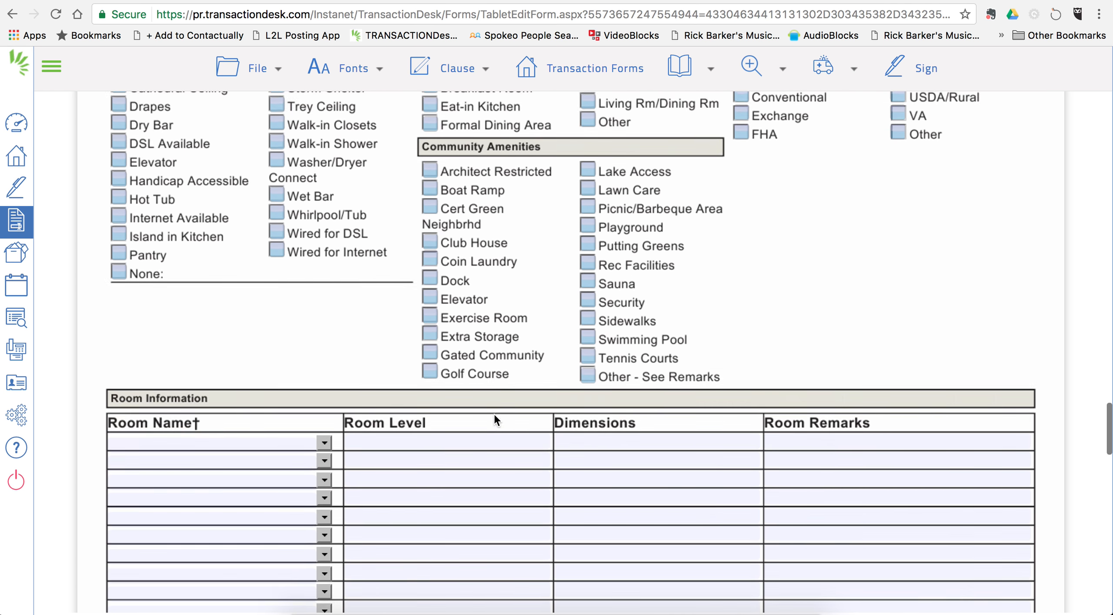
scroll(493, 413, down, 15)
scroll(494, 413, up, 6)
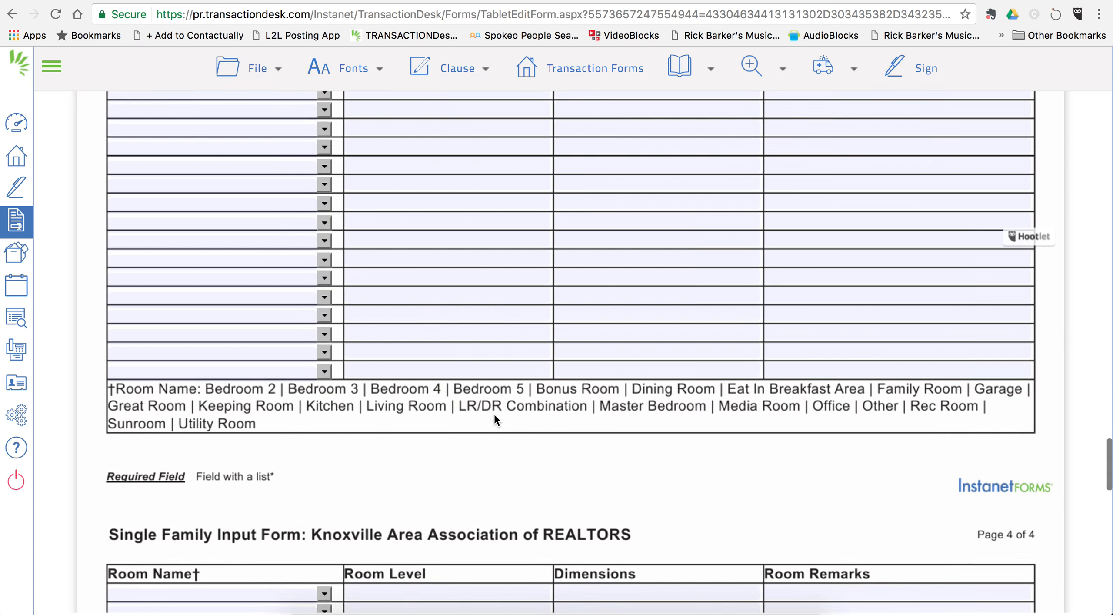
scroll(493, 412, up, 3)
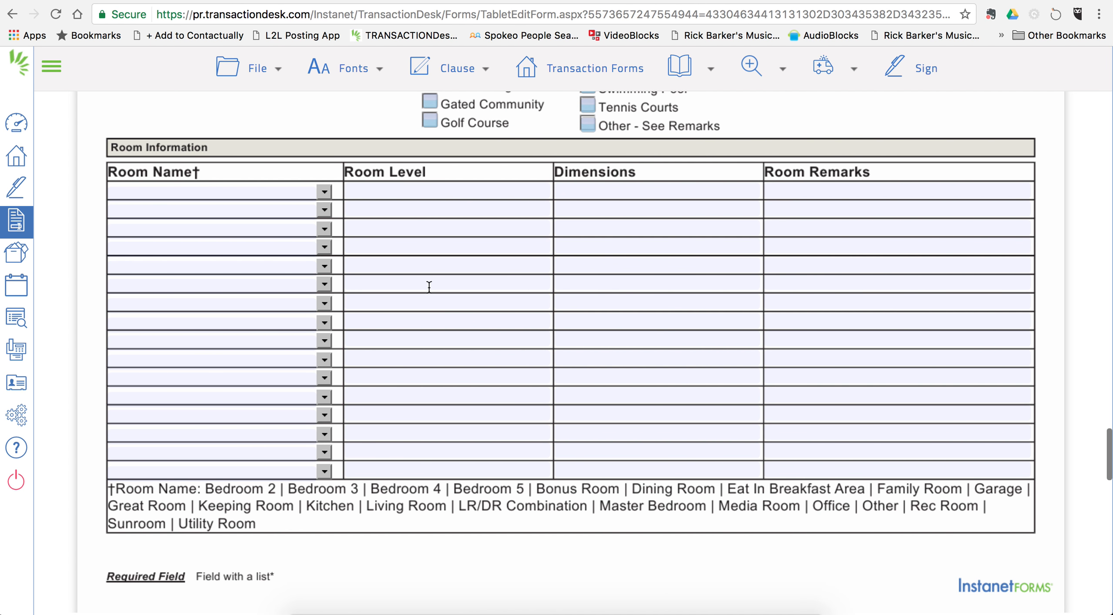
scroll(462, 379, down, 15)
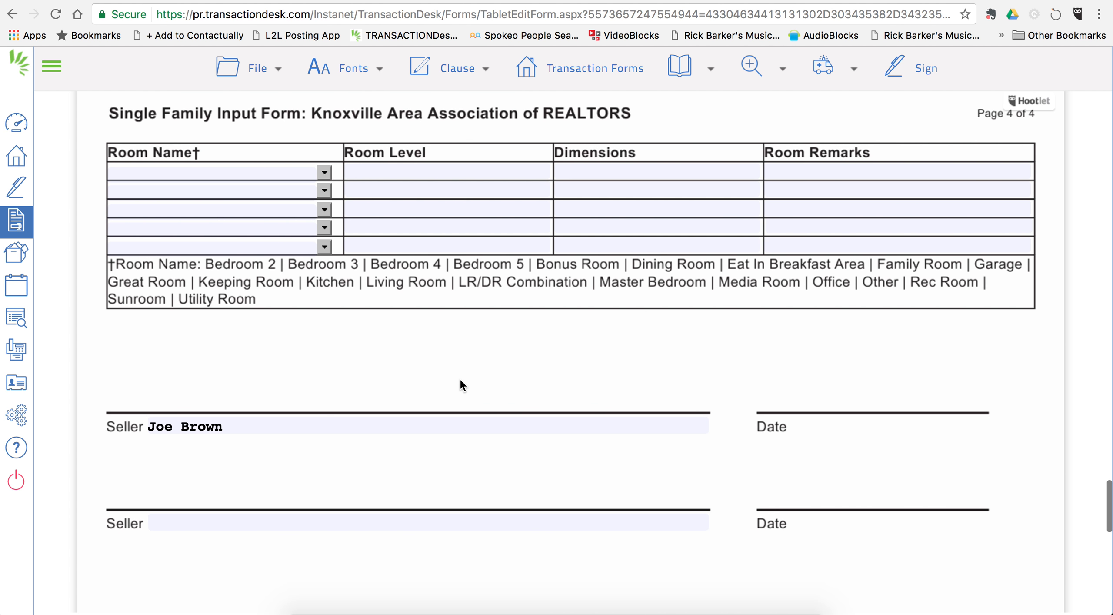
scroll(461, 380, down, 3)
scroll(461, 380, down, 2)
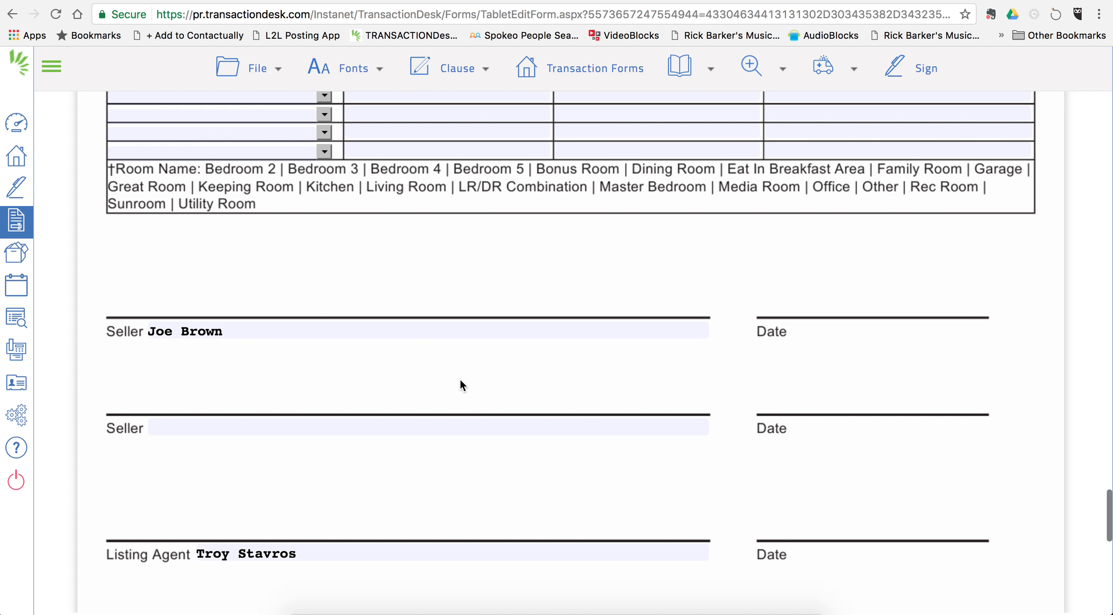
scroll(460, 379, down, 3)
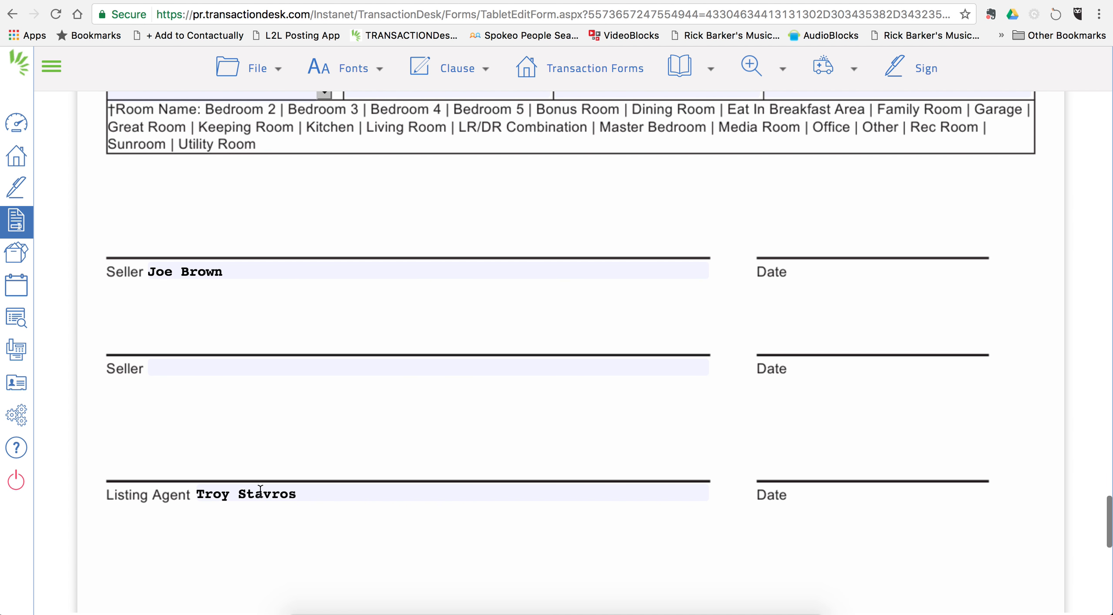
scroll(260, 490, down, 3)
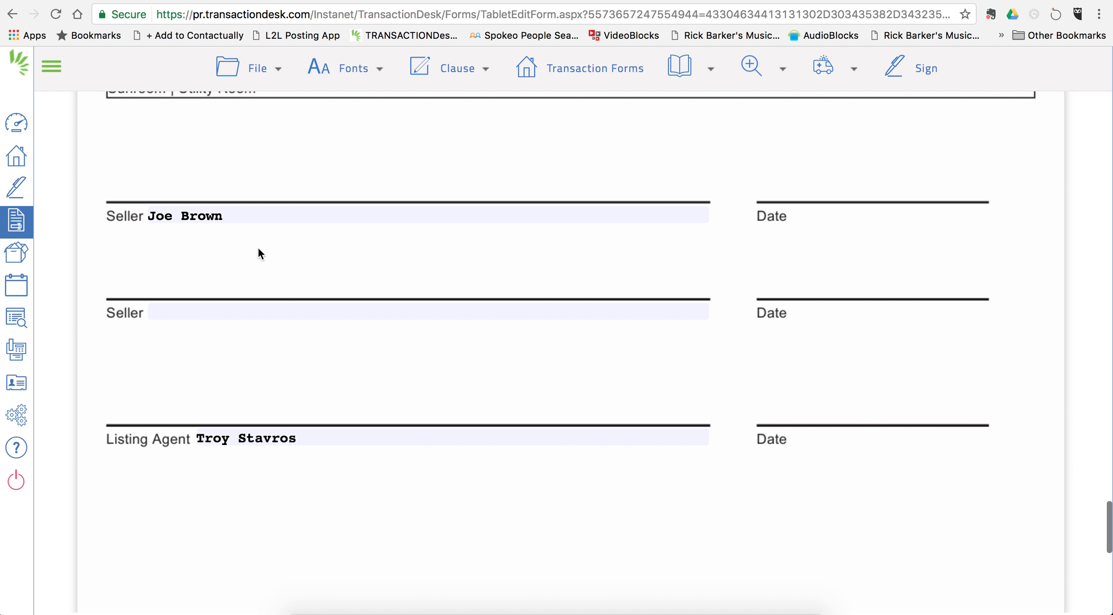
Step: Save the KAAR Single Family Input Form with File > Save and reopen the File menu
click(252, 74)
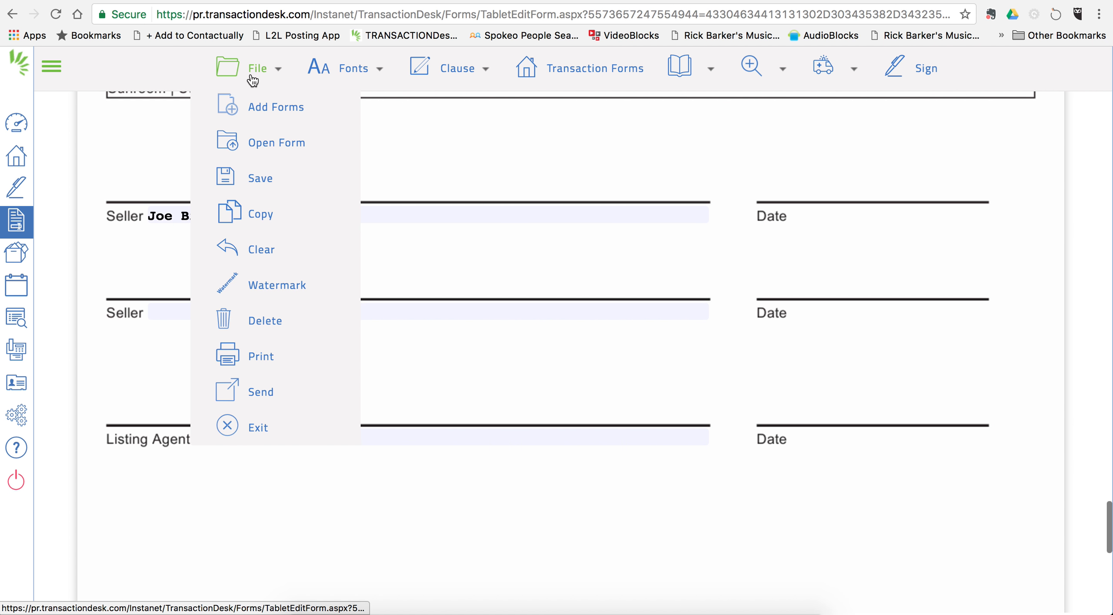
mouse_move(264, 179)
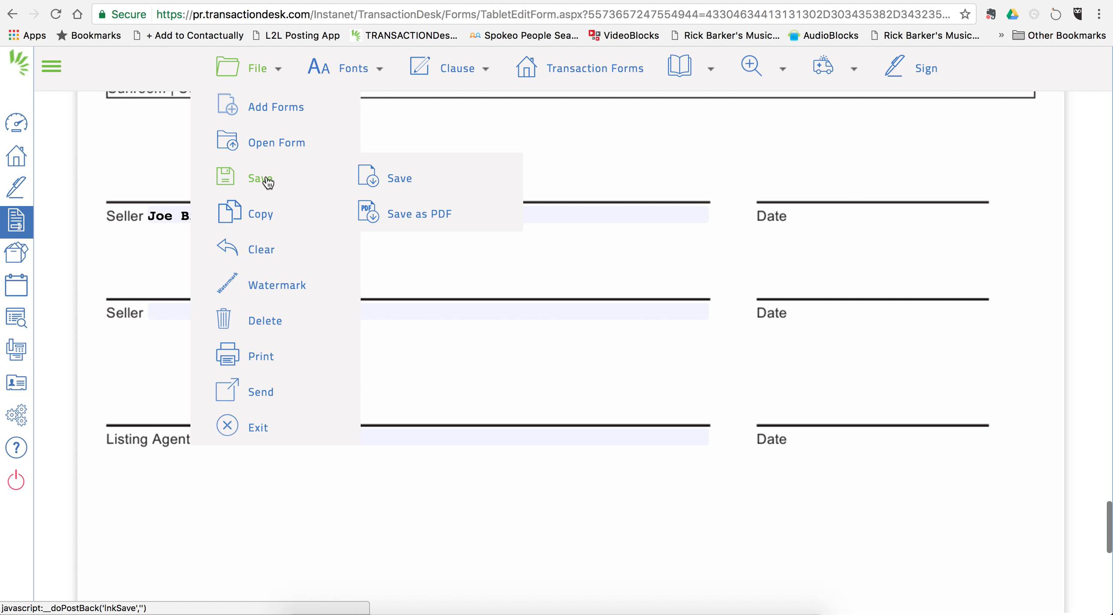
click(415, 176)
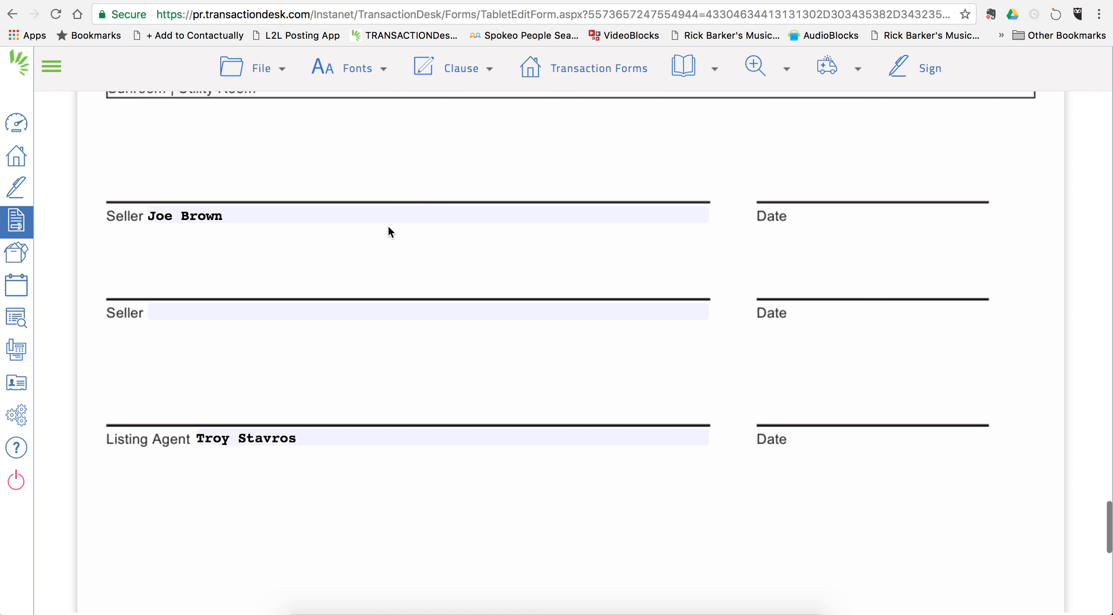
click(240, 69)
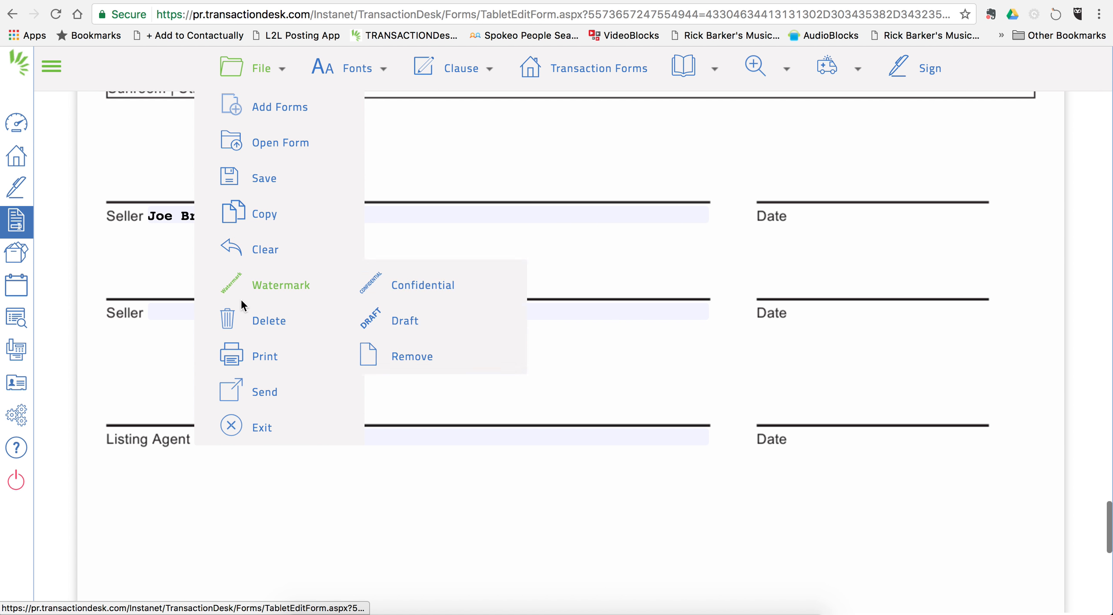
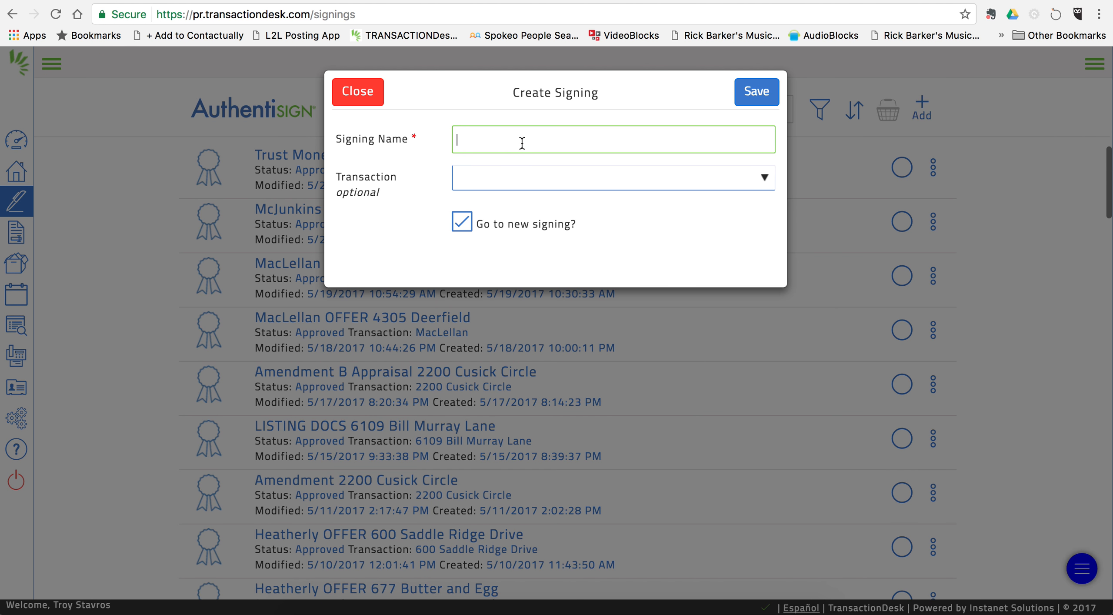
Step: Enter 'LISTING DOCS 123 Smith Road' as the new signing's name
text(123 Smith Road)
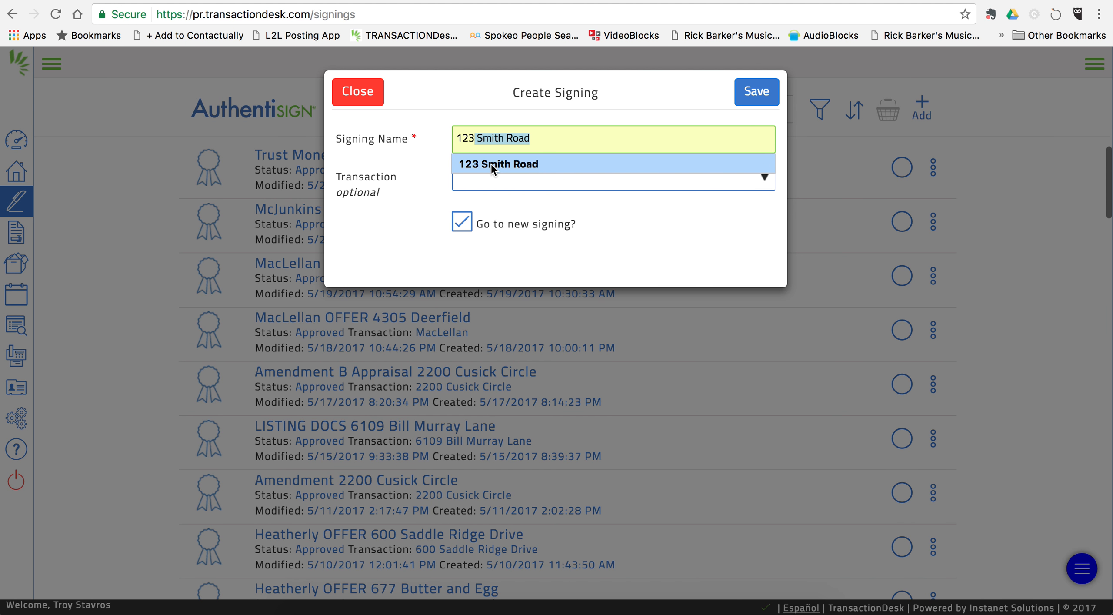
click(490, 164)
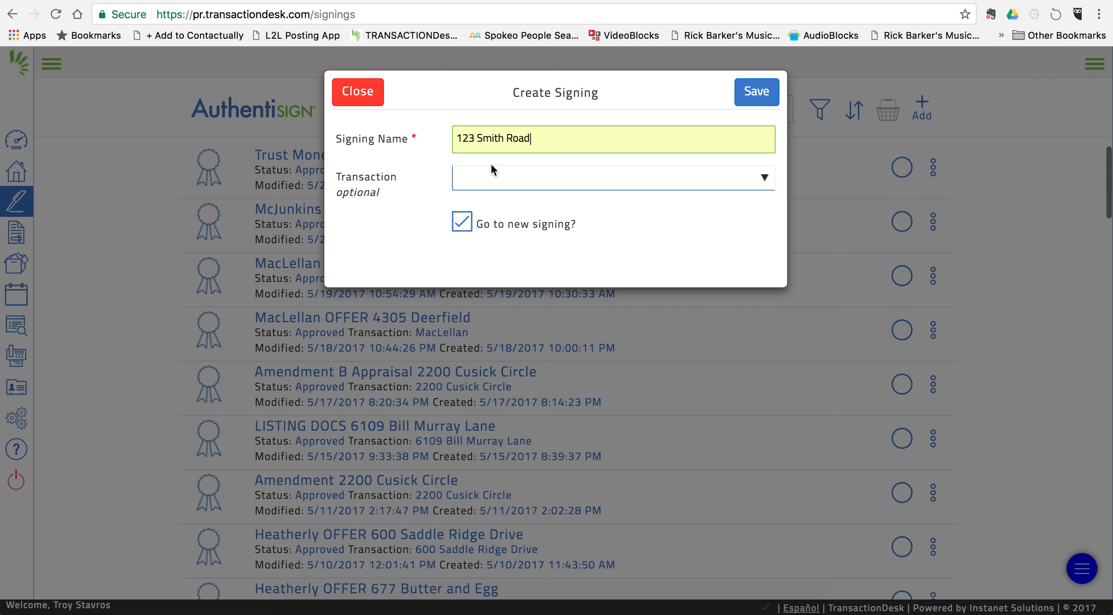
click(458, 138)
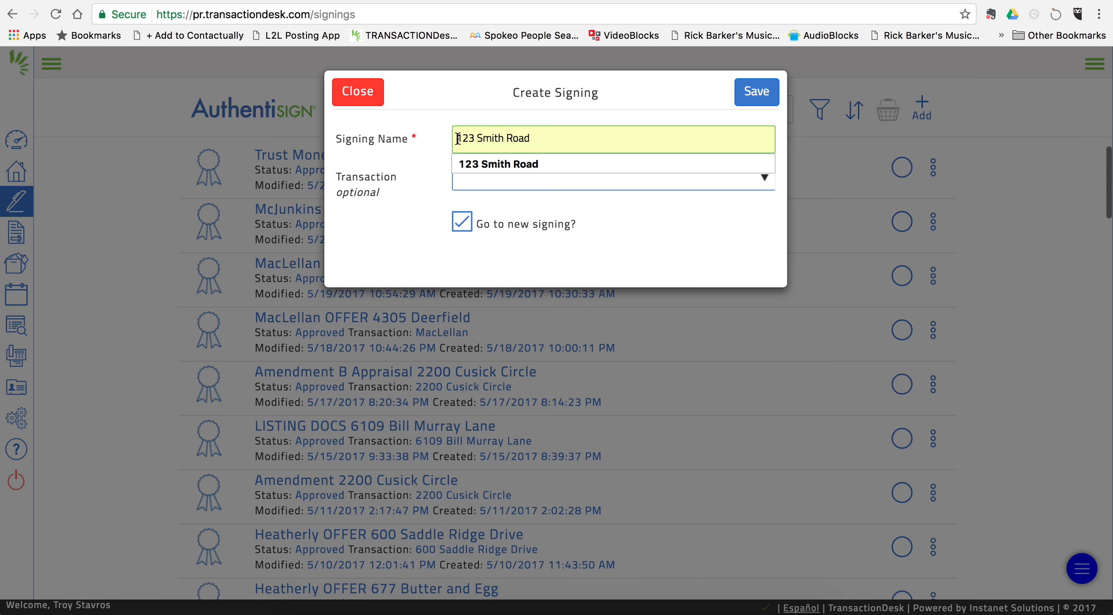
text(LIS)
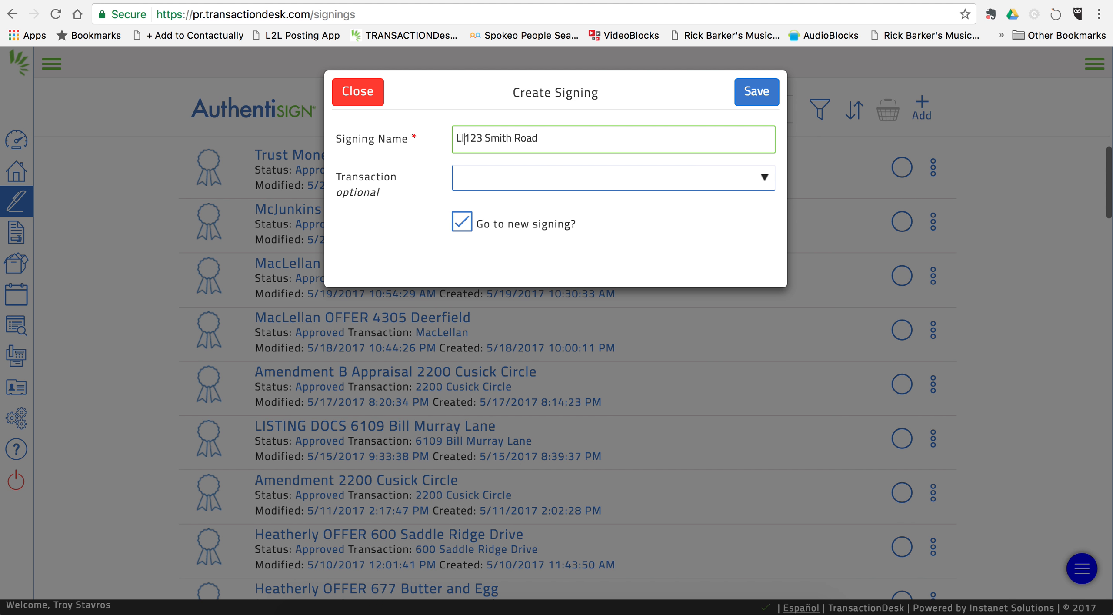
text(TING DOCS)
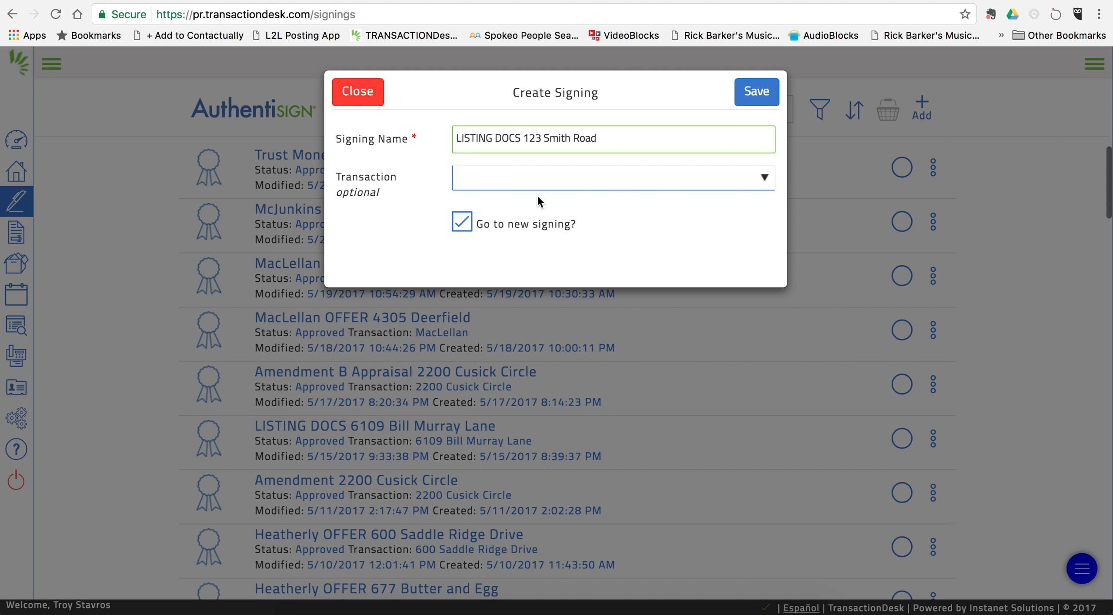
Step: Link the signing to the 123 Smith Road transaction and save it
click(584, 174)
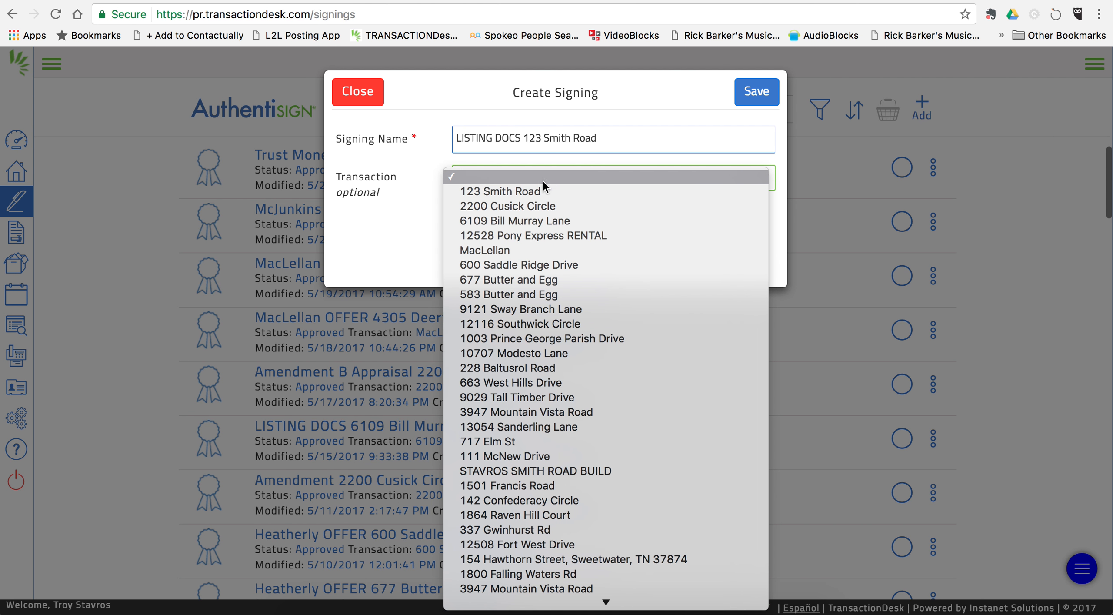
click(533, 189)
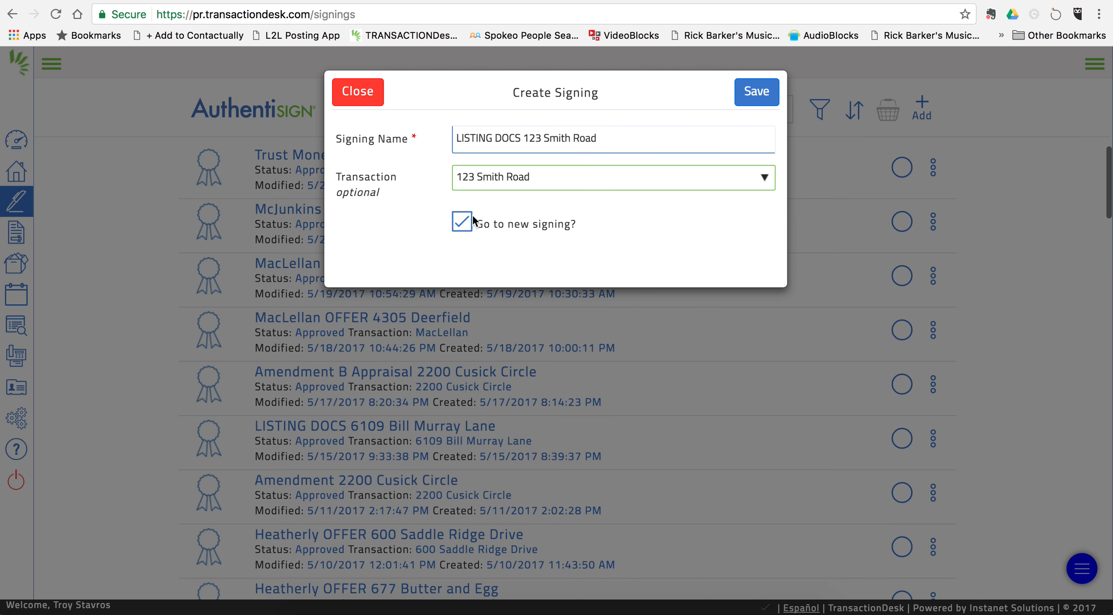
click(760, 95)
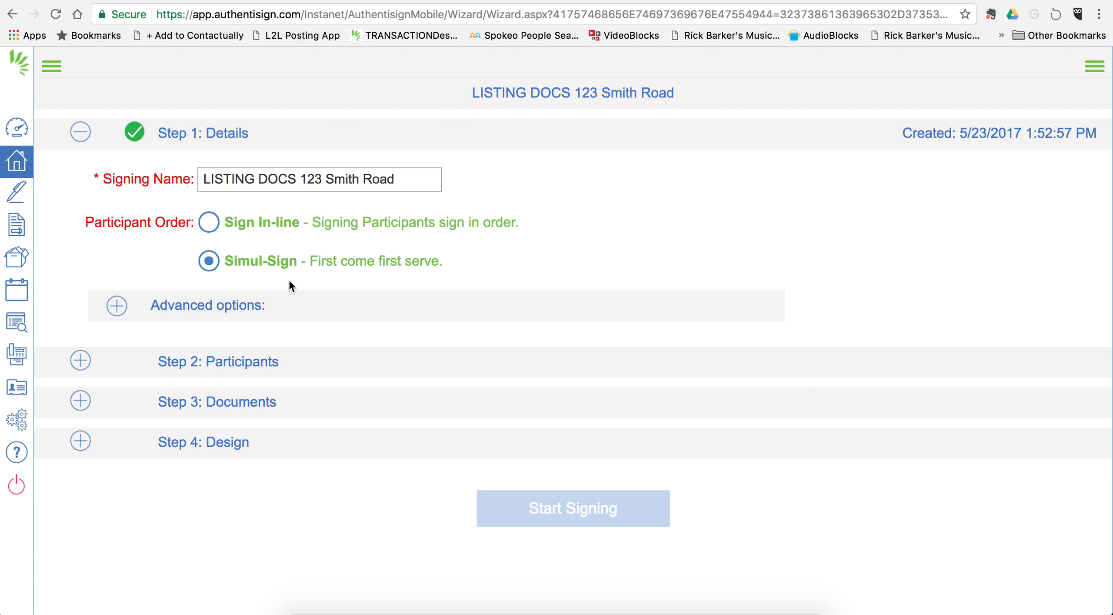
Step: Keep Simul-Sign participant order, collapse Advanced options, and bring up Step 2 Participants
click(208, 224)
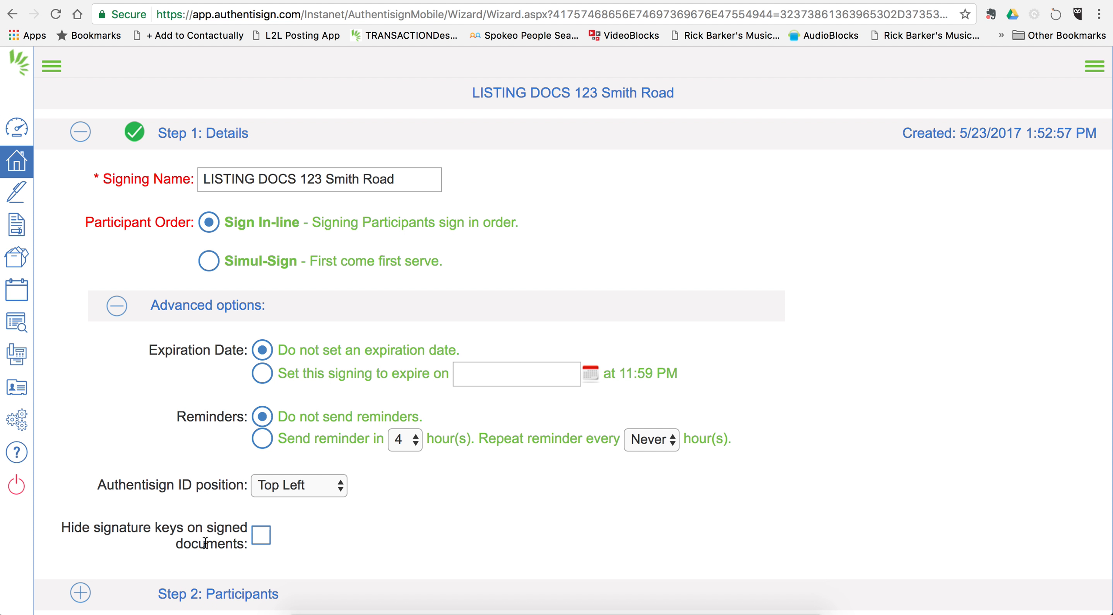
click(209, 263)
click(115, 306)
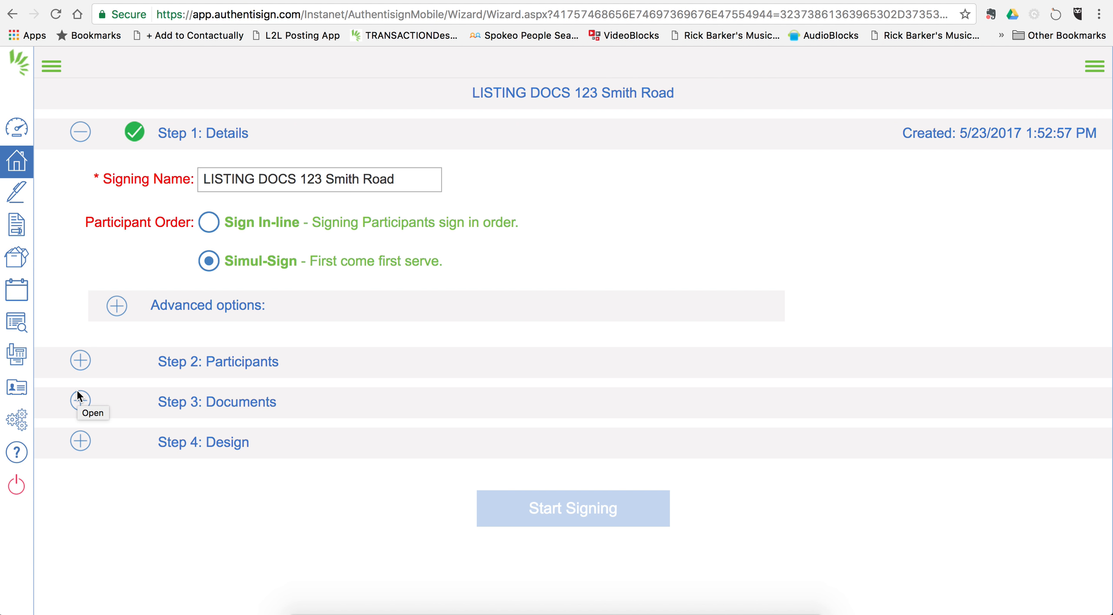
click(80, 360)
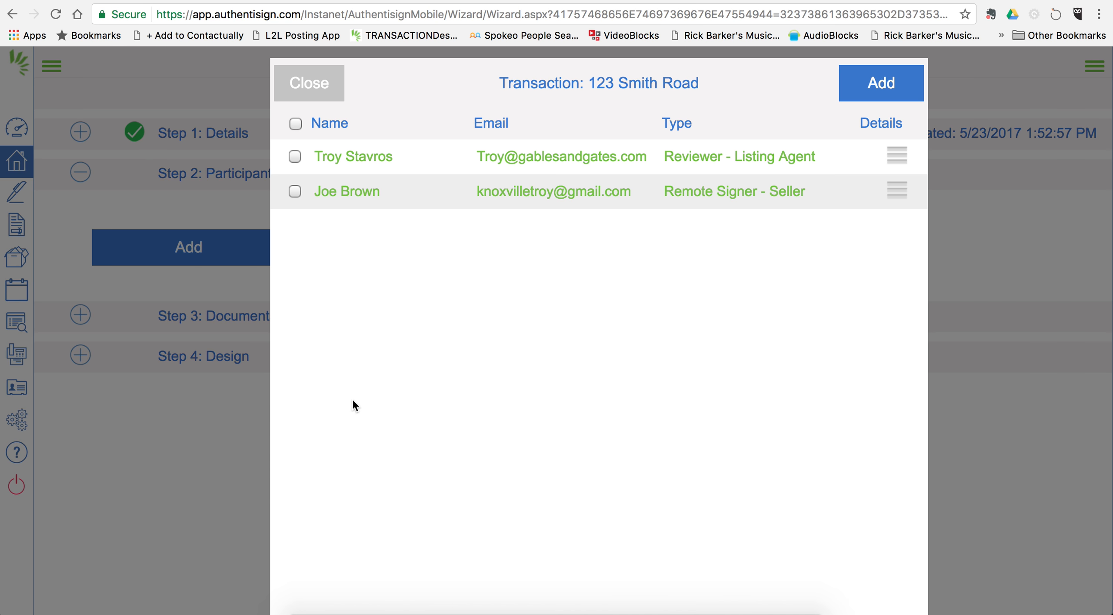
Step: Select the listing agent and seller contacts as Remote Signers and add them
click(295, 159)
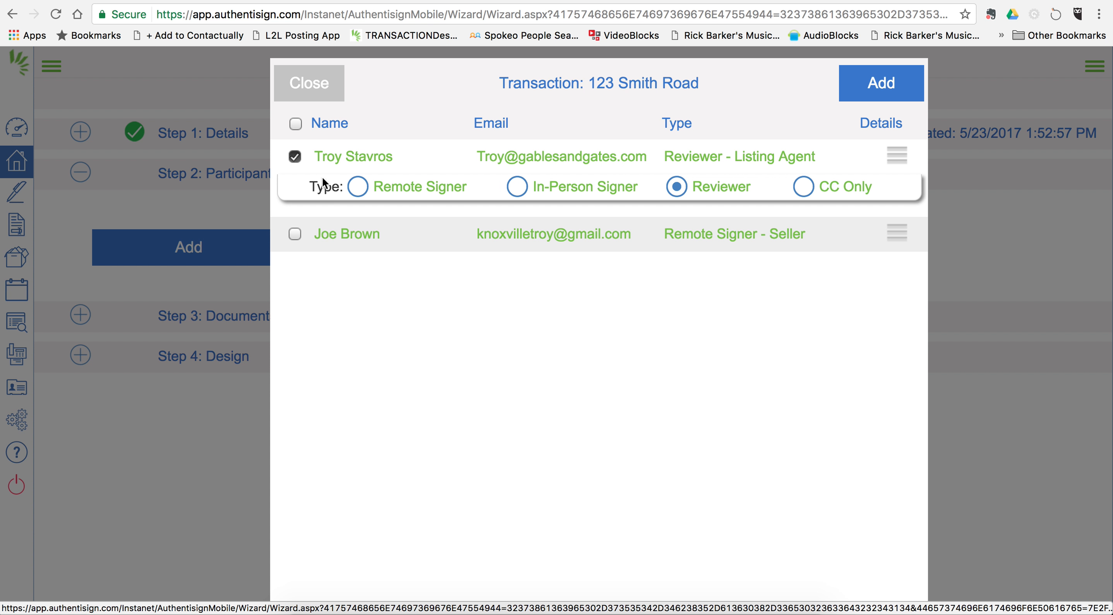
click(358, 187)
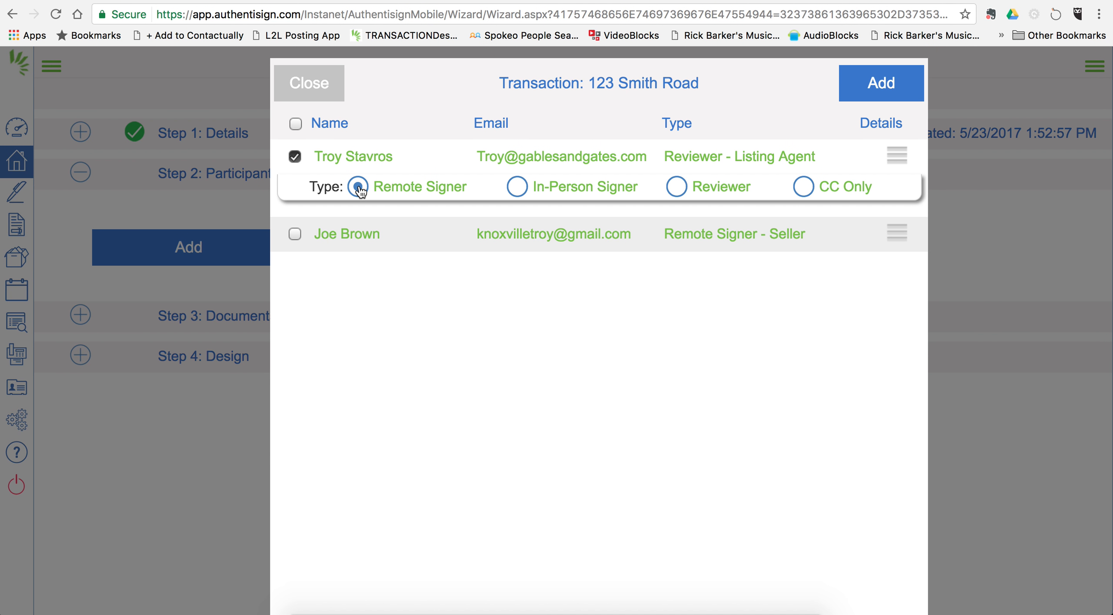
click(295, 235)
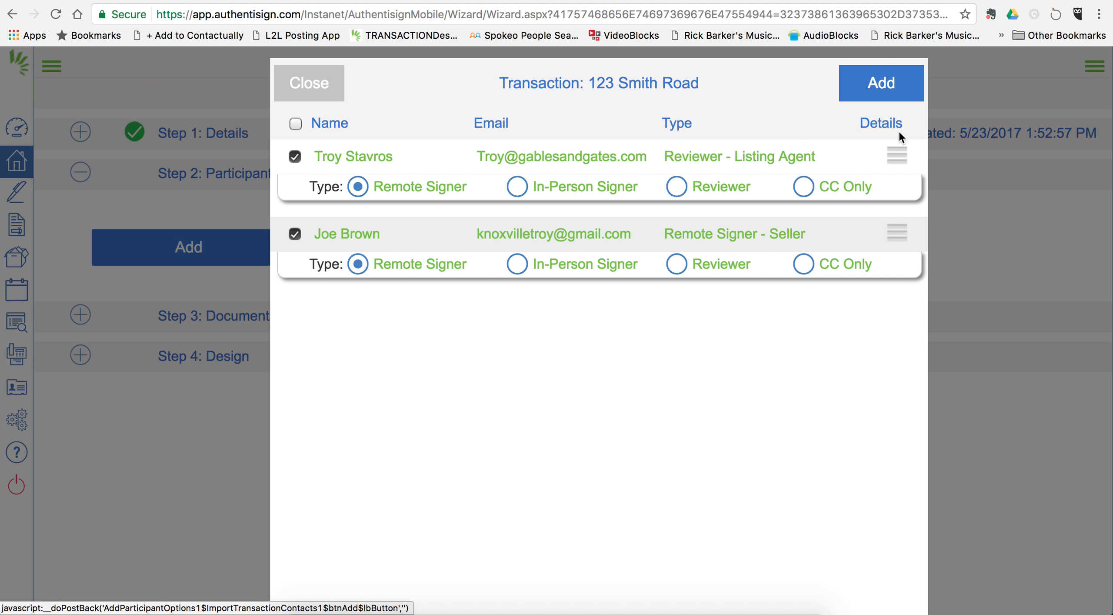
click(880, 86)
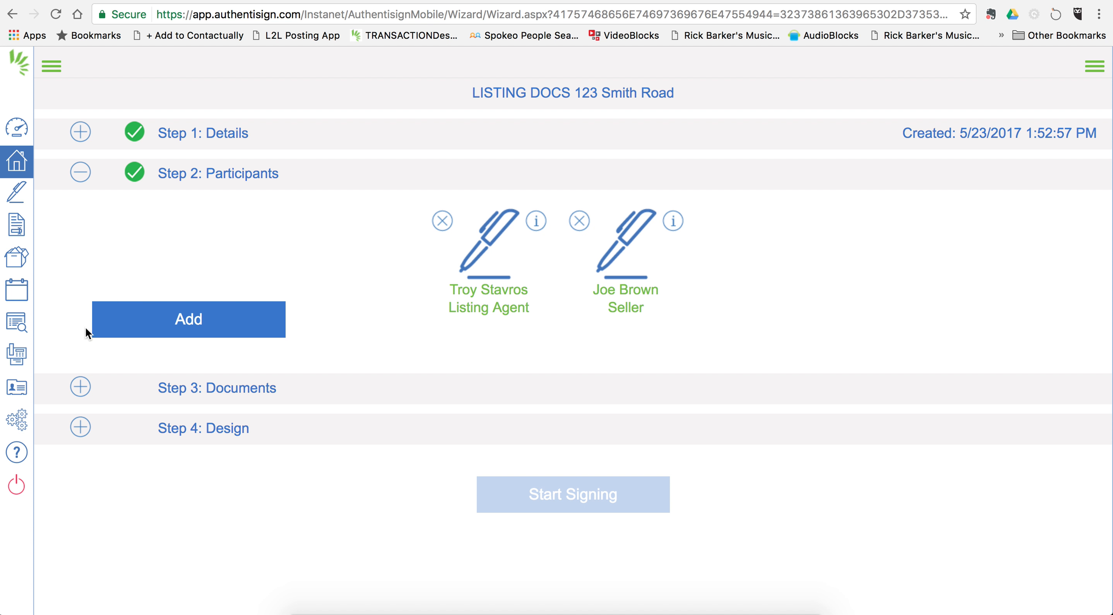
Step: Add RF 101, RF 302, RF 304 and the KAAR Single Family Input Form, then save the mappings
click(81, 386)
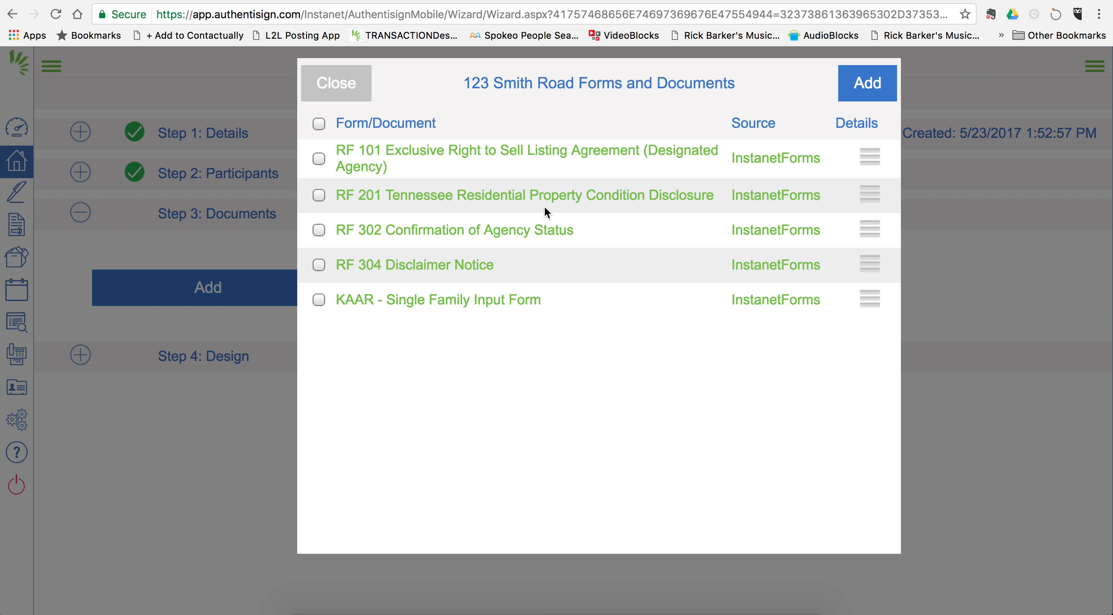
click(319, 161)
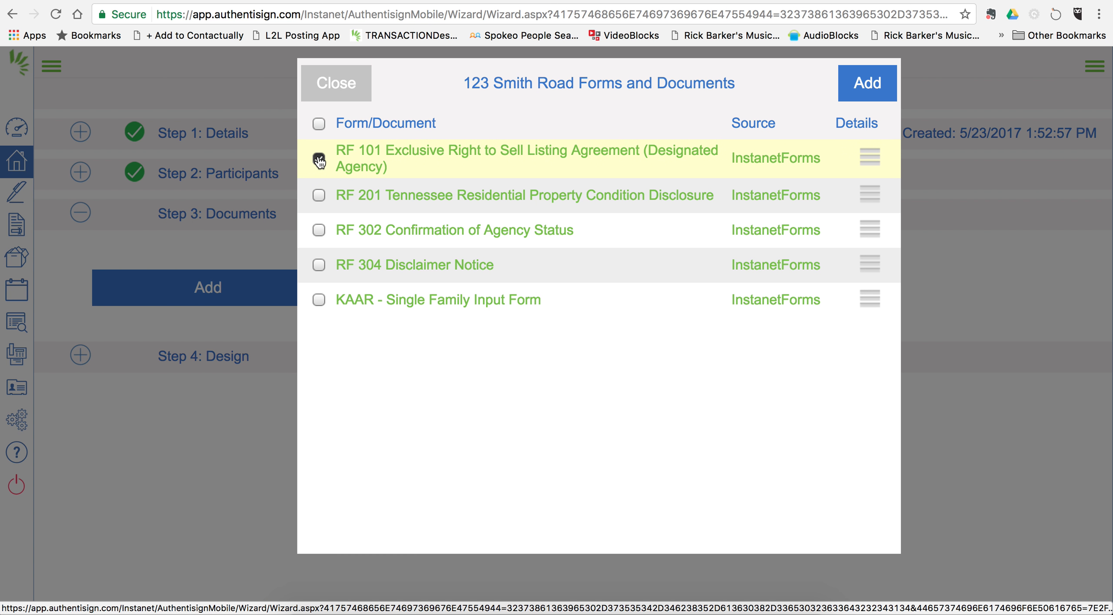
click(319, 231)
click(318, 267)
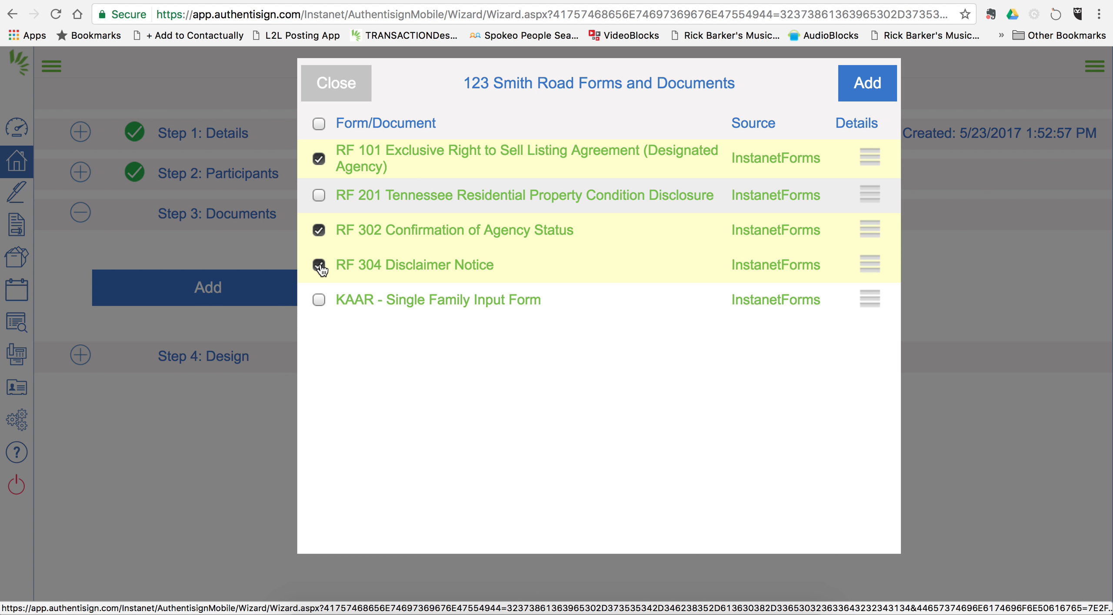
click(320, 305)
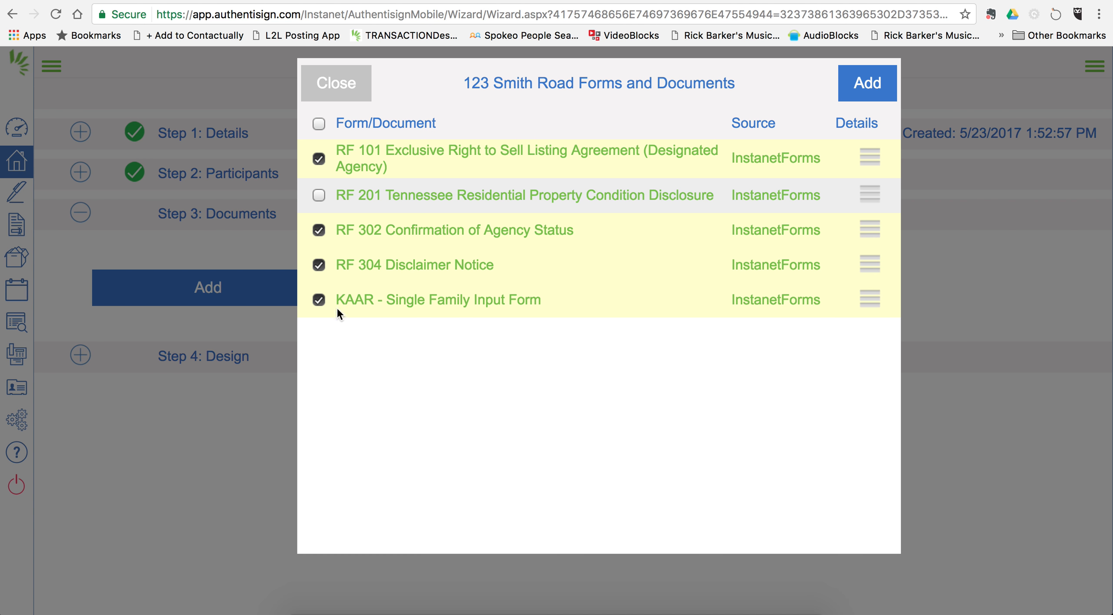
click(855, 92)
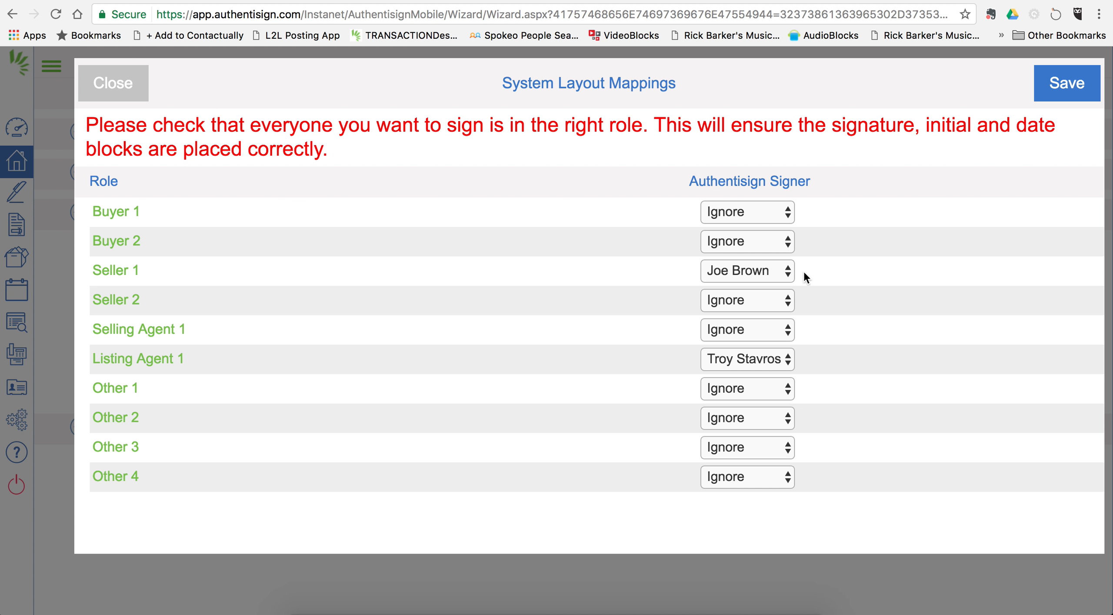
click(1063, 87)
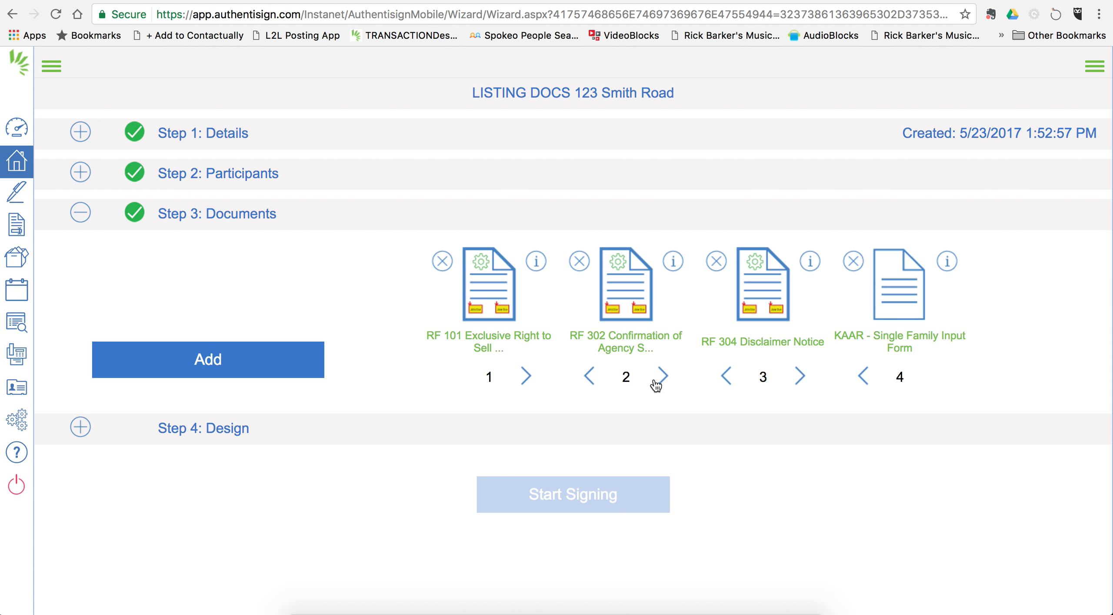
Step: Swap RF 304 and RF 302 and back, then open the Step 4 Design view
click(725, 374)
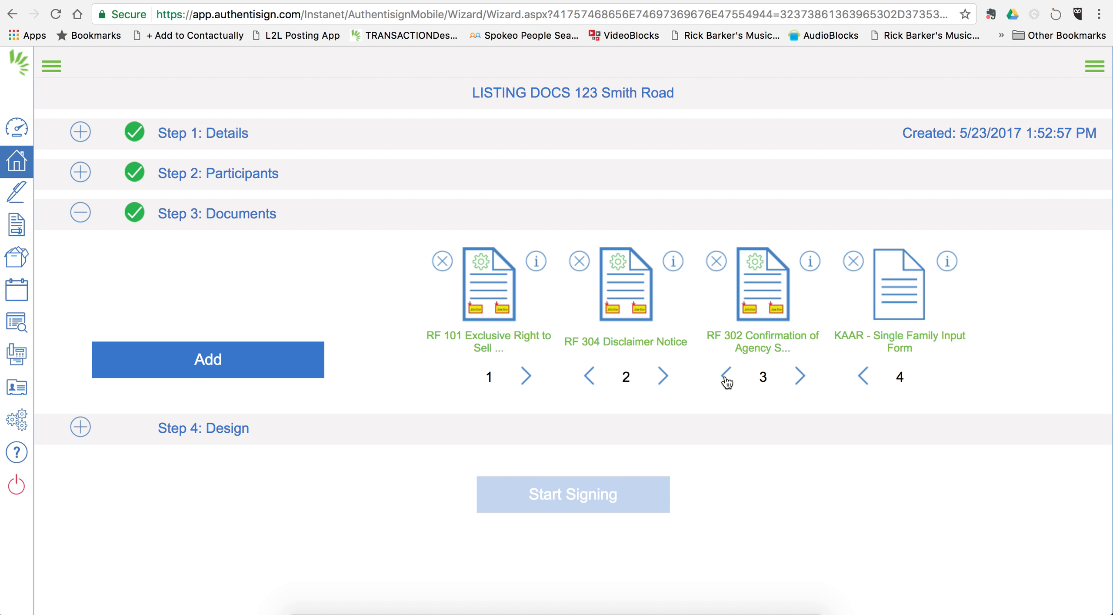
click(664, 376)
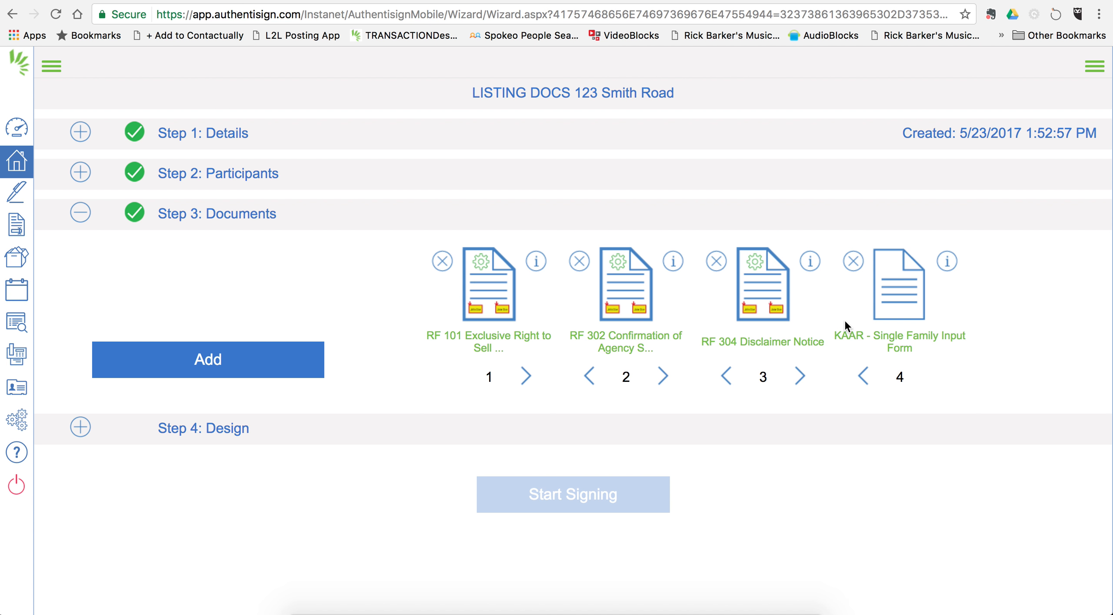
click(82, 428)
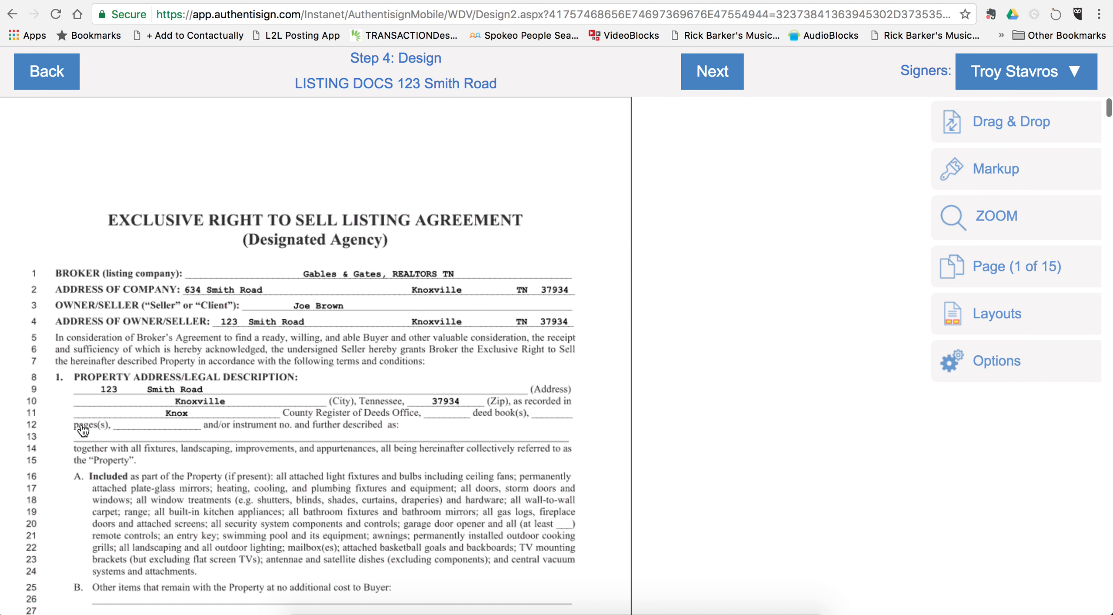
scroll(346, 422, down, 7)
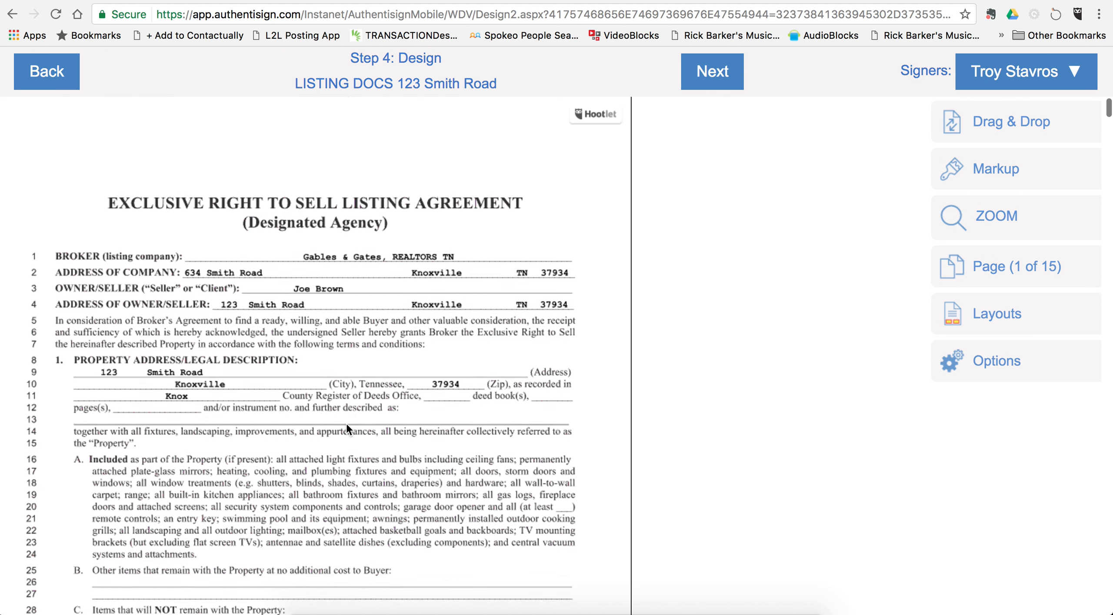
scroll(346, 423, down, 20)
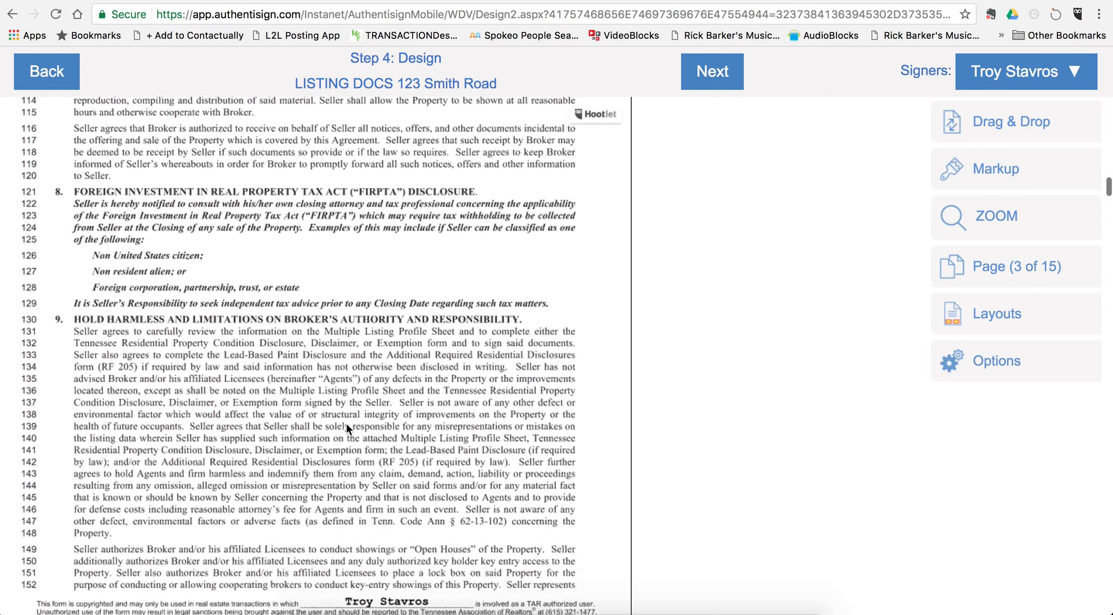
scroll(346, 429, down, 20)
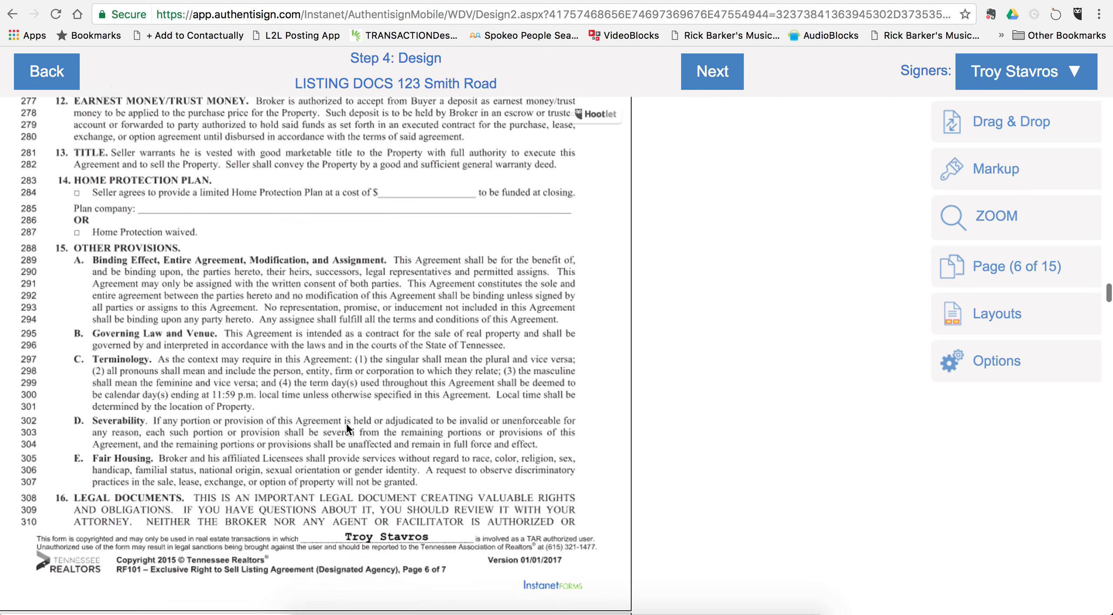
scroll(346, 421, down, 5)
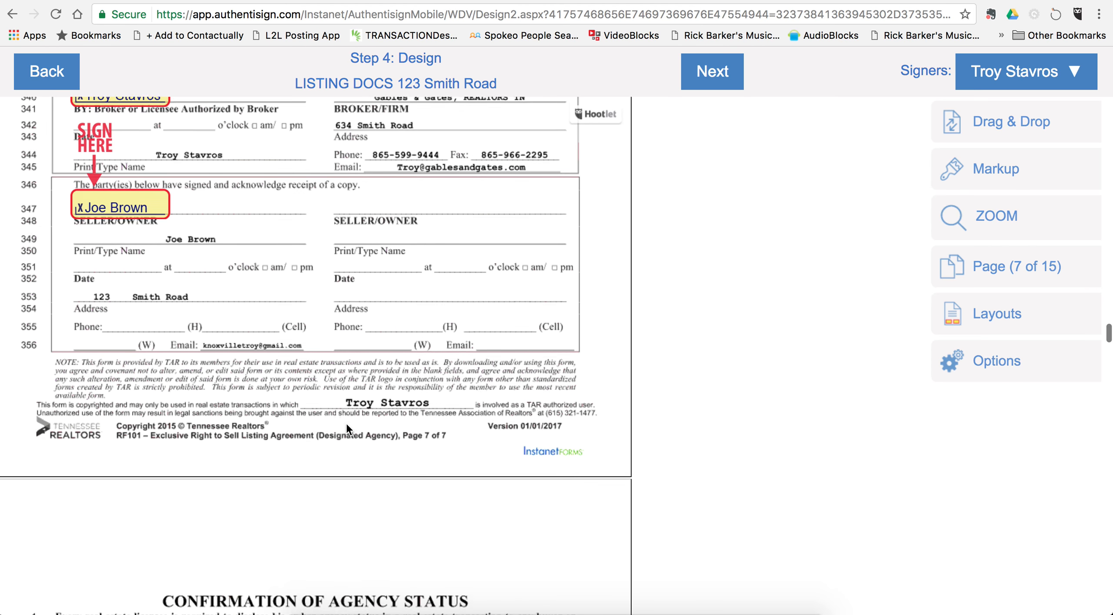
scroll(346, 423, down, 3)
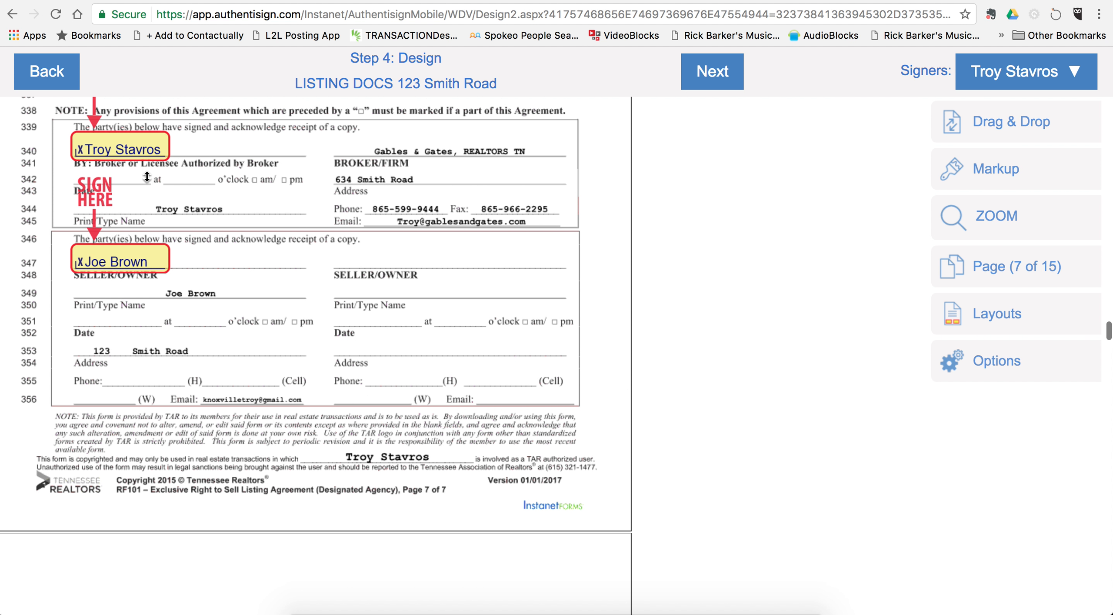
scroll(341, 297, down, 20)
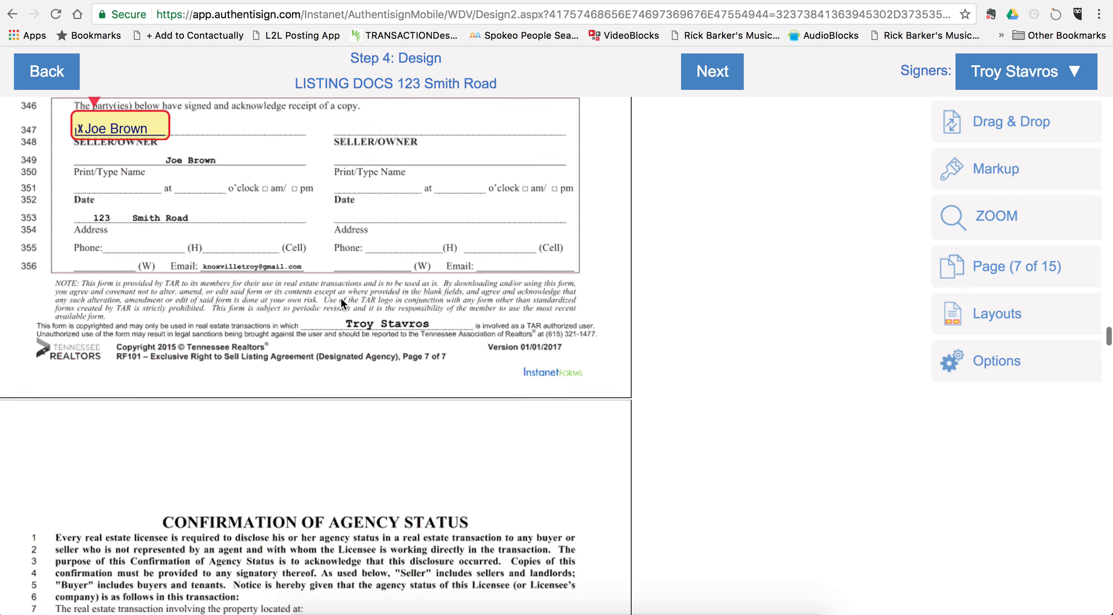
scroll(341, 303, down, 2)
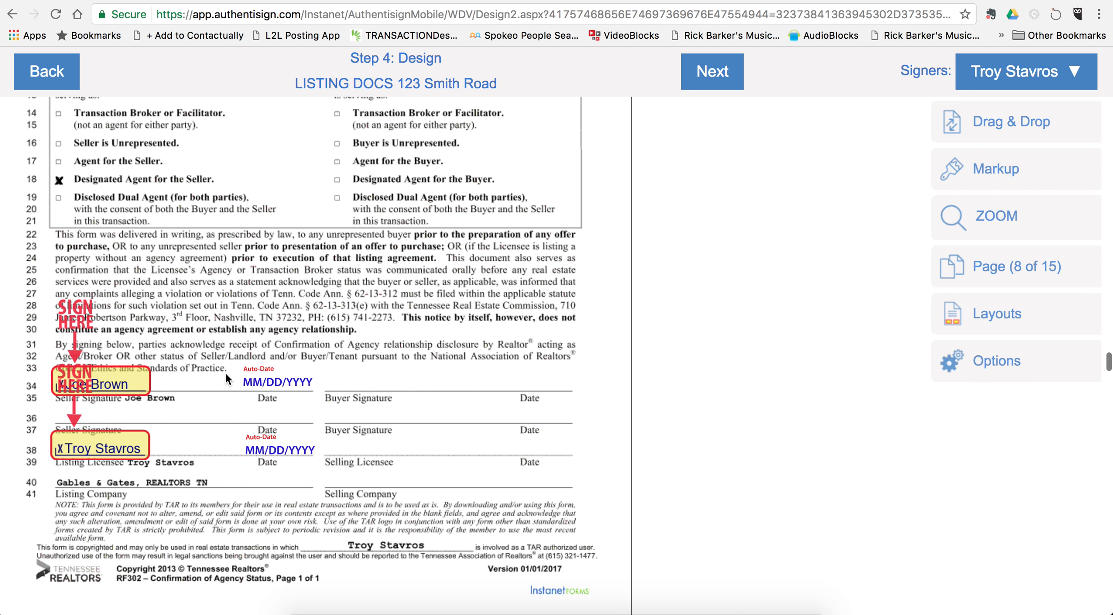
scroll(436, 429, down, 20)
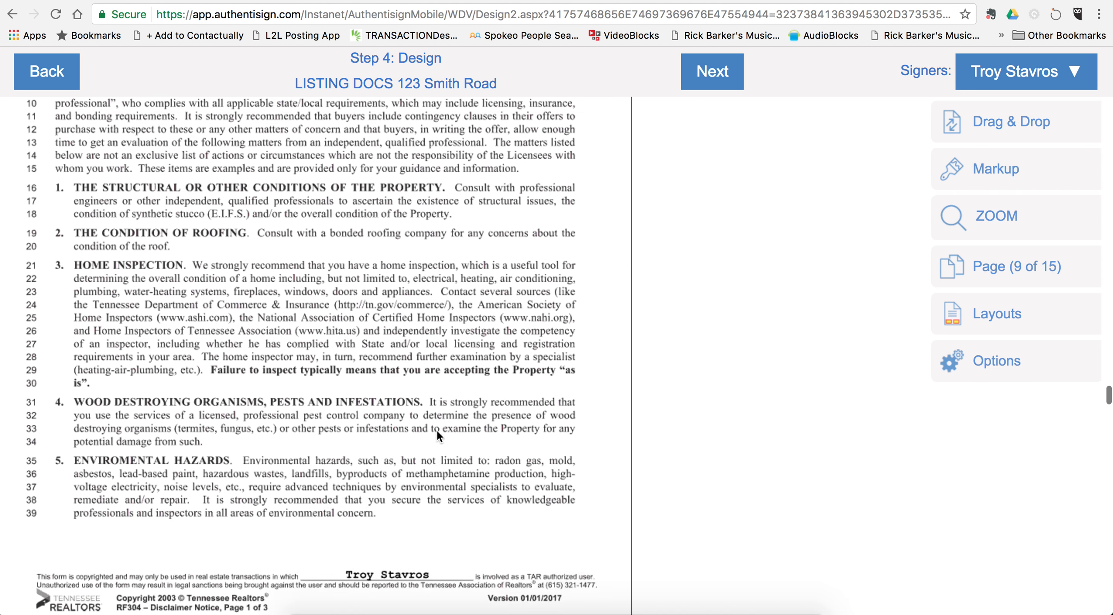
scroll(436, 429, down, 20)
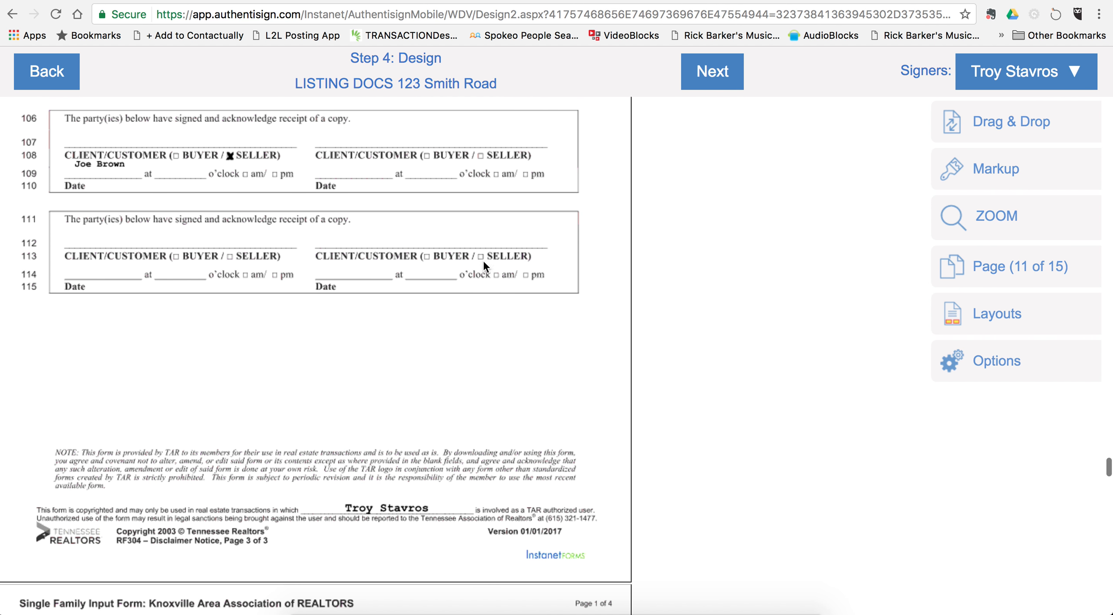
scroll(340, 393, up, 2)
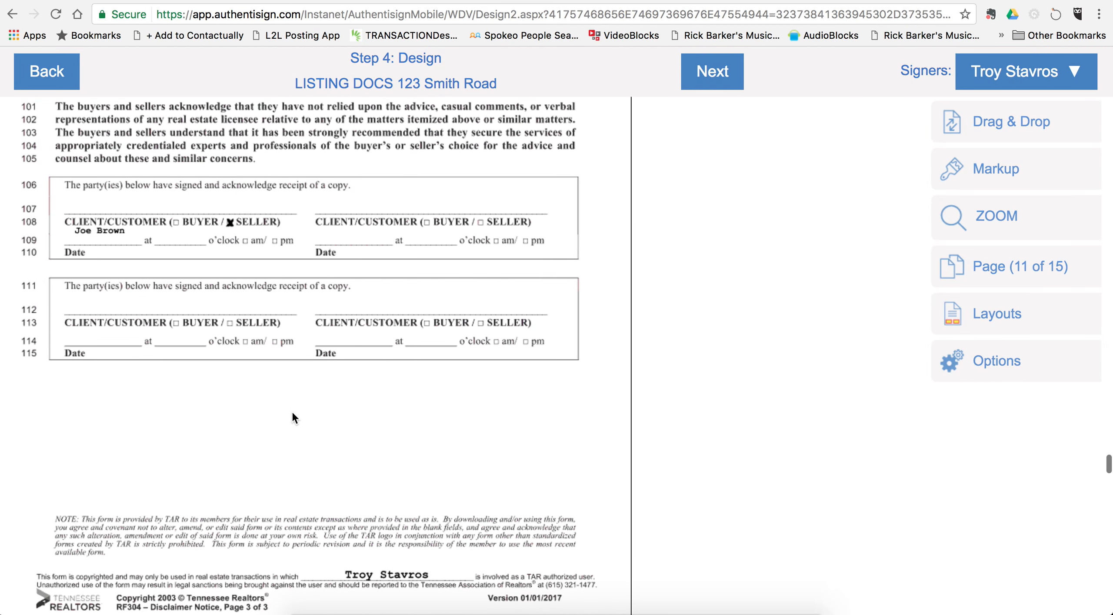
scroll(292, 413, up, 20)
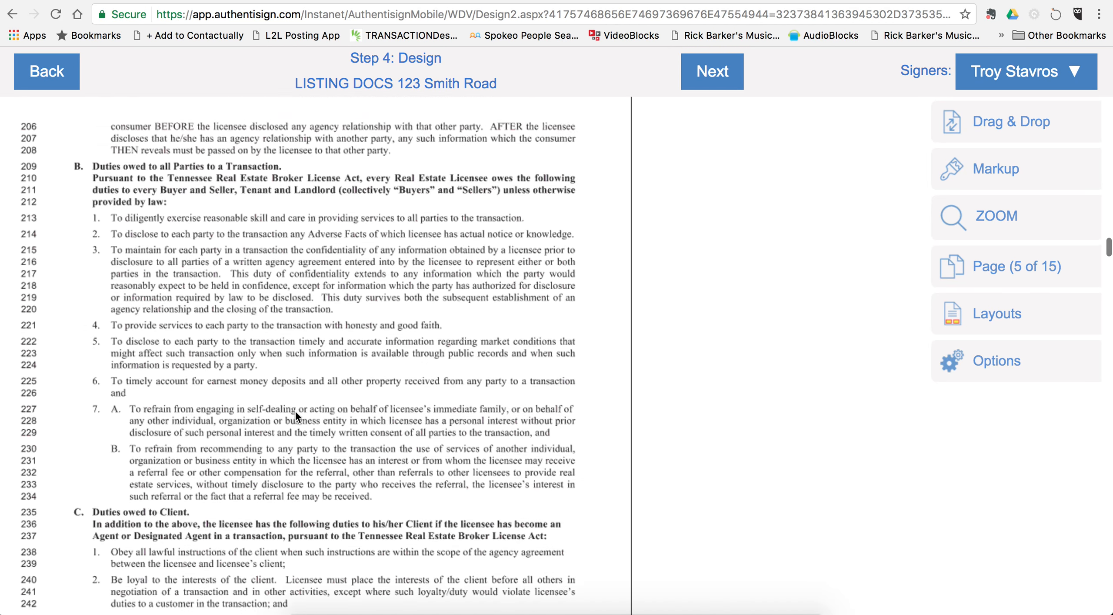
scroll(295, 410, up, 20)
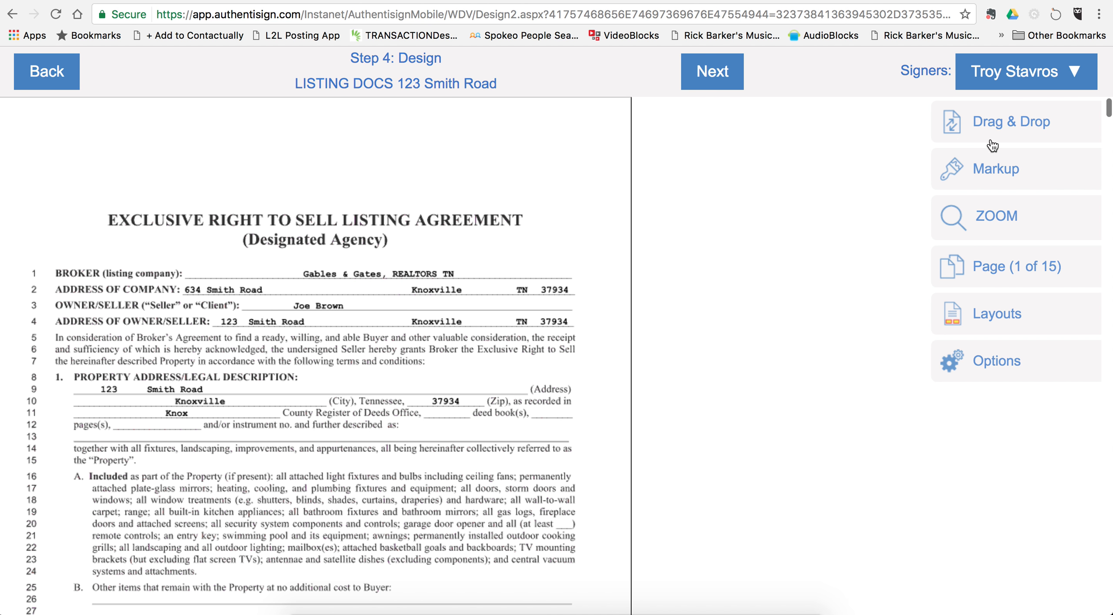
Step: Set small seller Initial Pages on all pages of RF 101, RF 304 and KAAR
click(1016, 125)
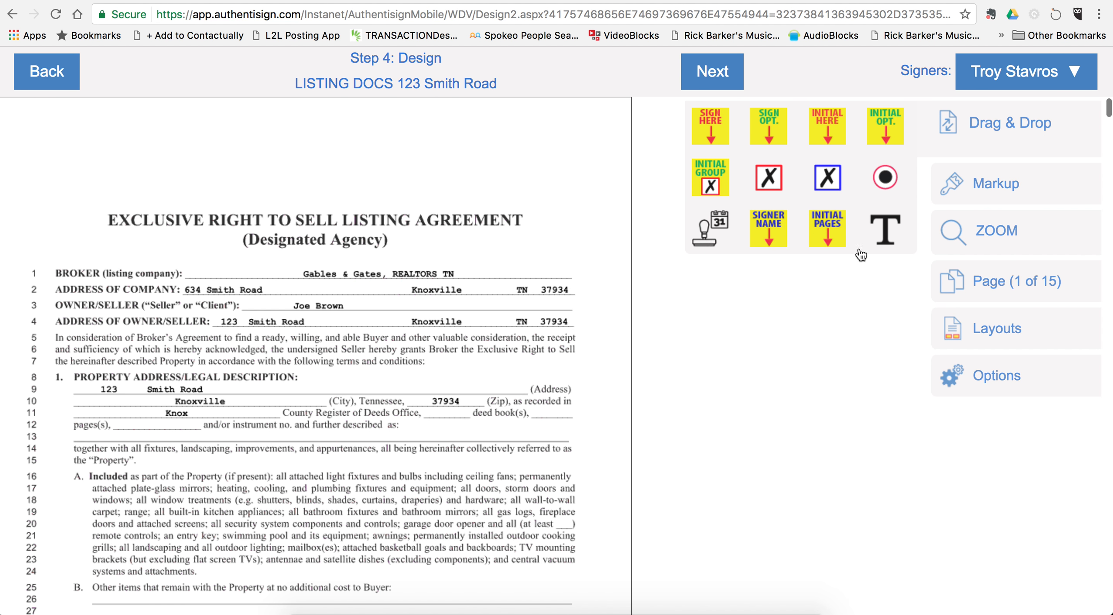
click(824, 224)
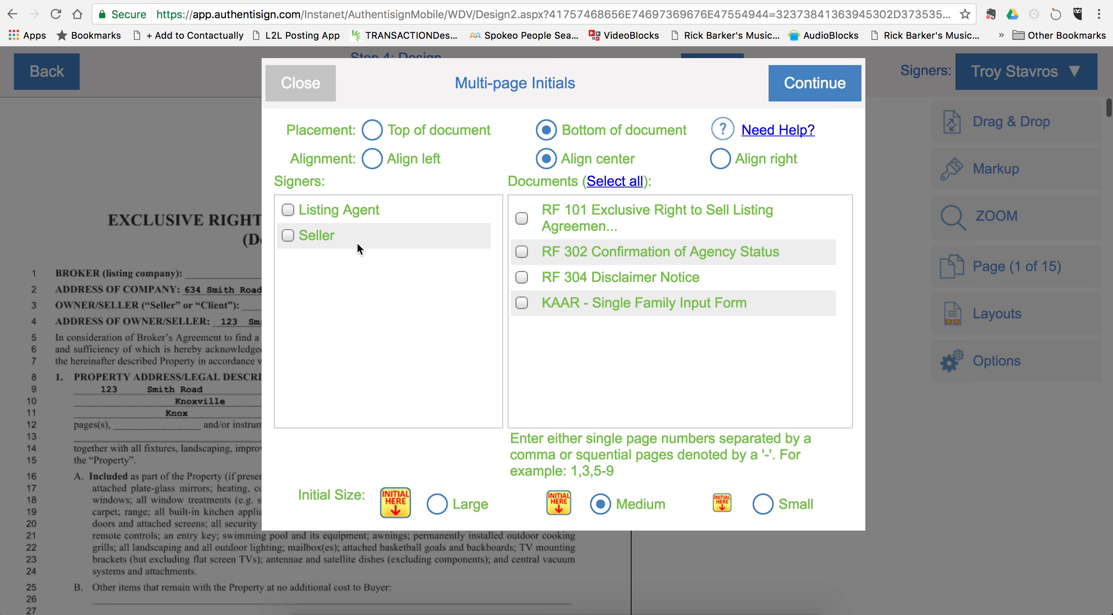
click(288, 236)
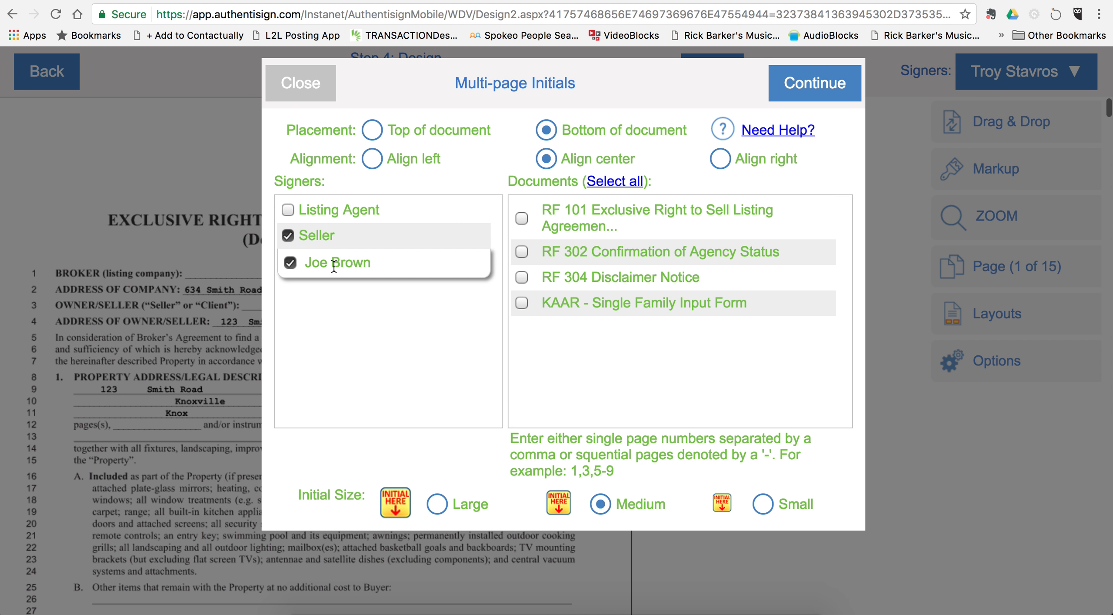
click(522, 218)
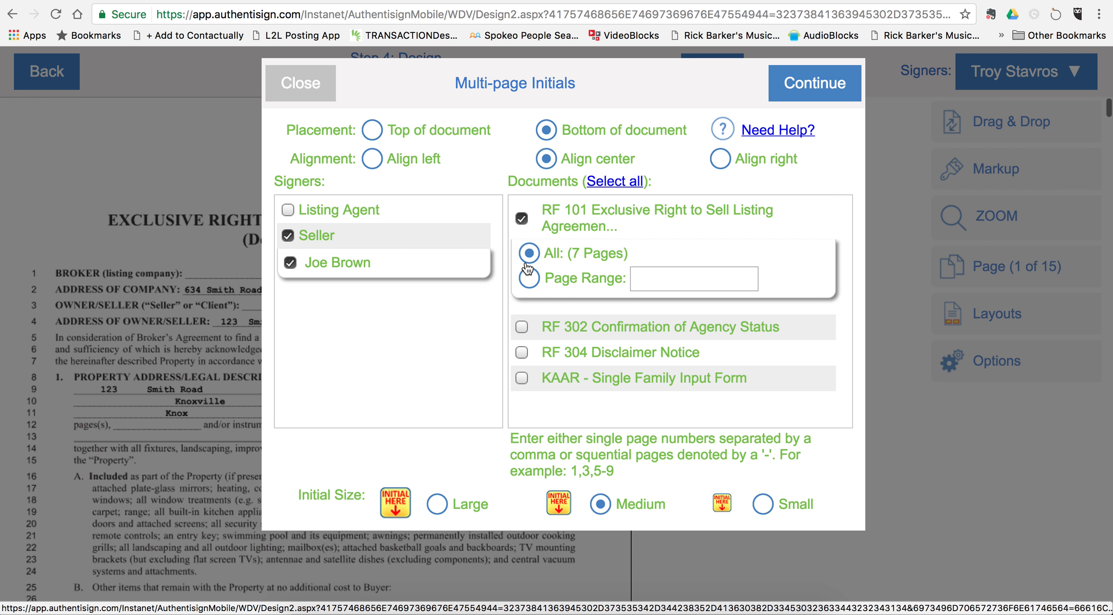
click(522, 327)
click(522, 327)
click(530, 356)
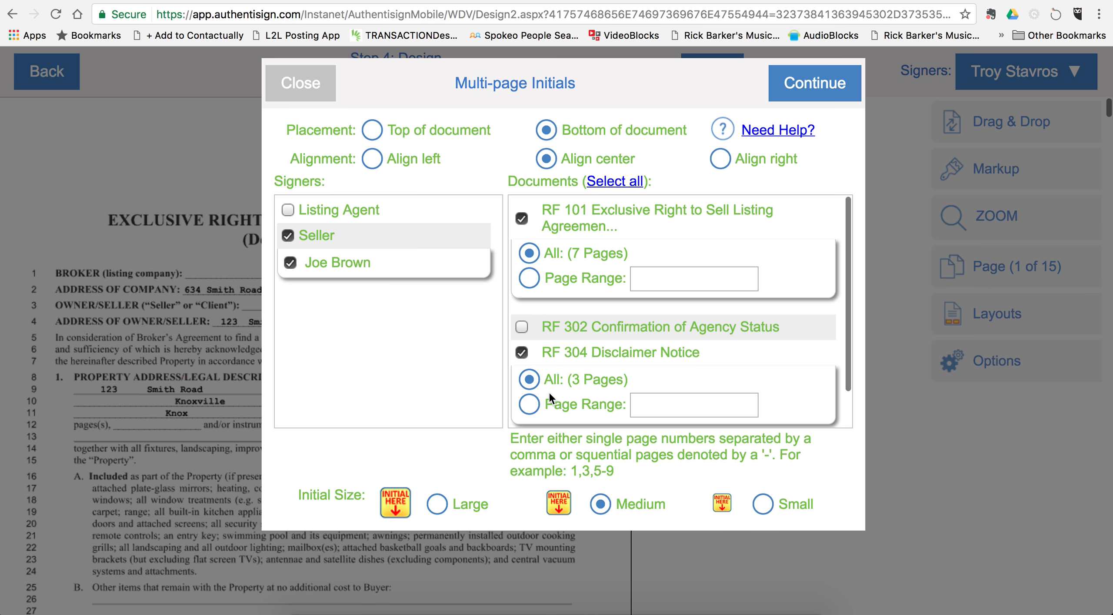
scroll(550, 391, down, 2)
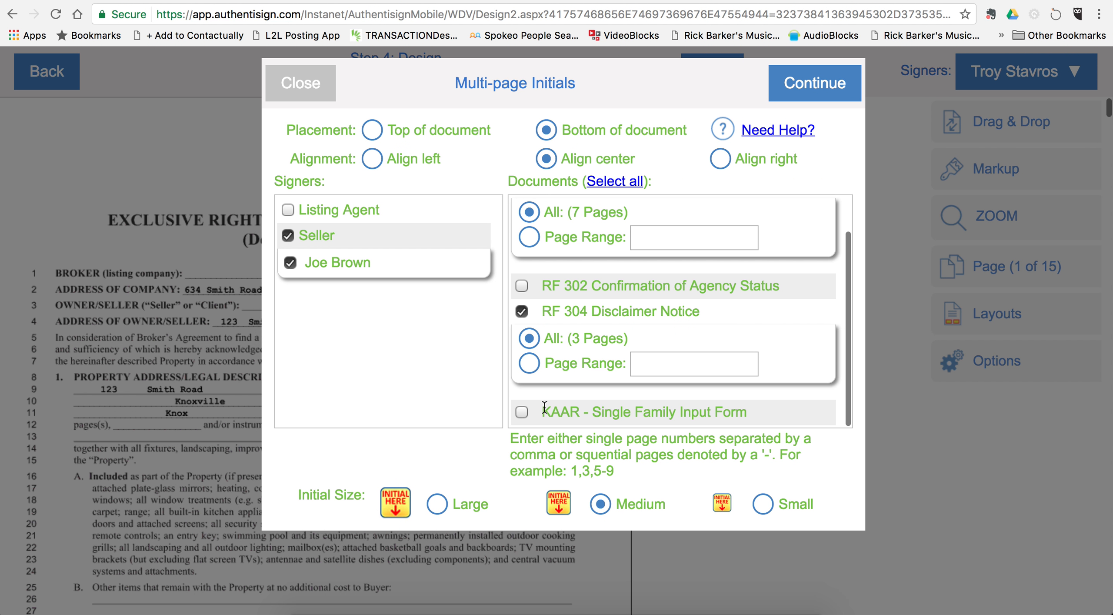
click(522, 412)
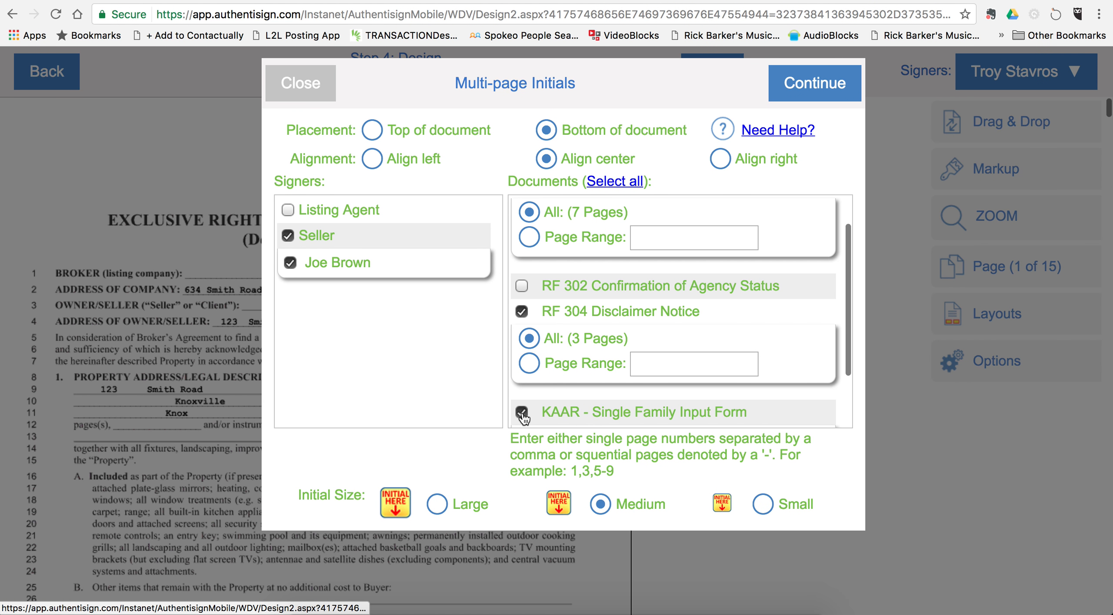
scroll(561, 404, down, 3)
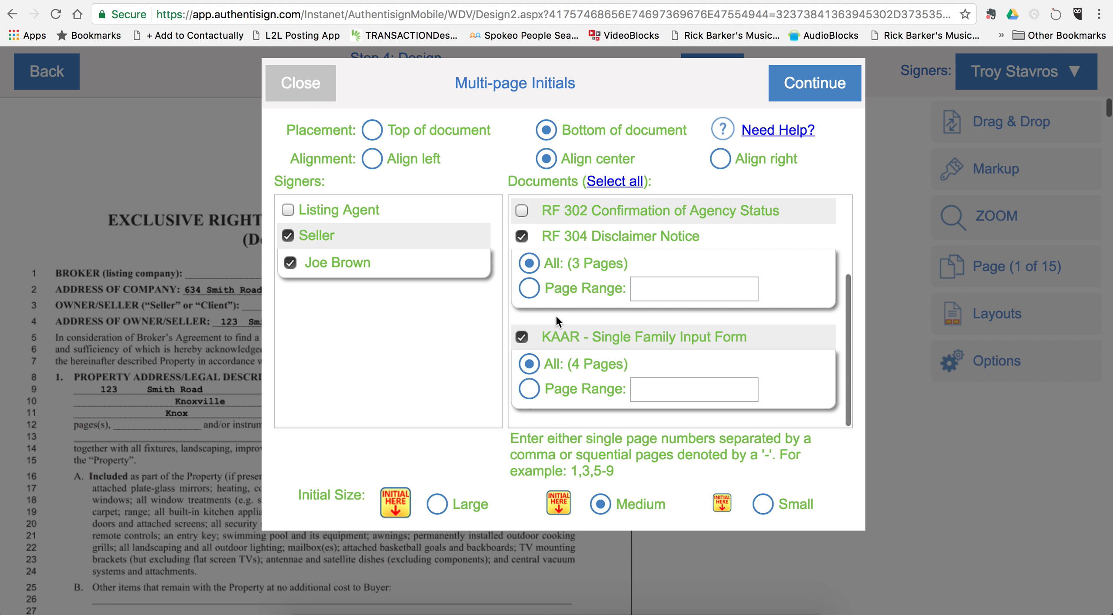
scroll(555, 315, up, 5)
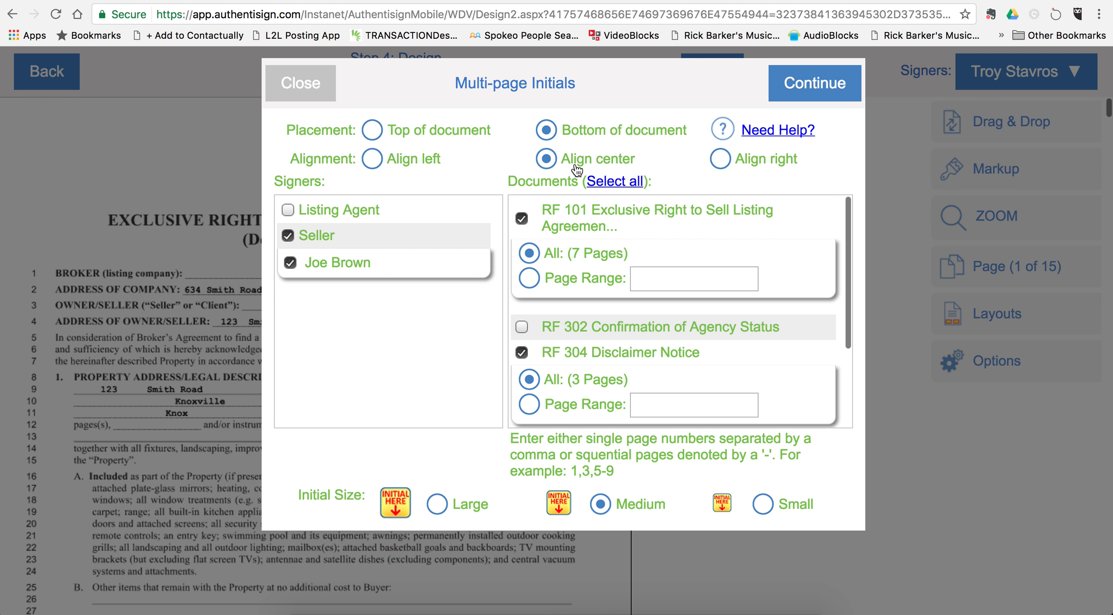
click(763, 504)
Step: Apply the seller initials, then move the page 1 and 2 initial boxes below the footer
click(819, 86)
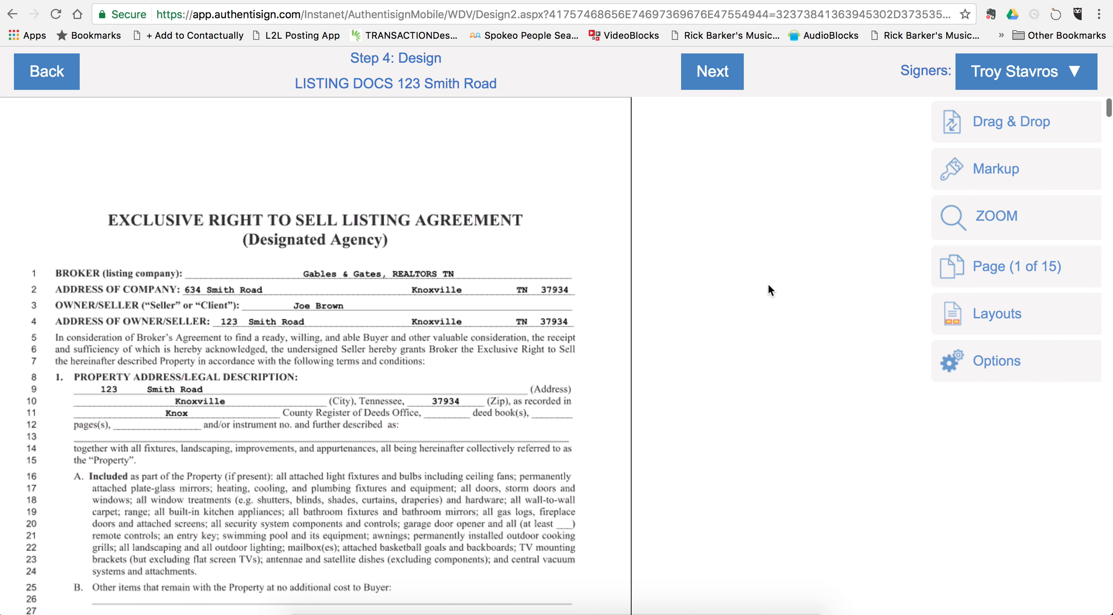
scroll(542, 493, down, 10)
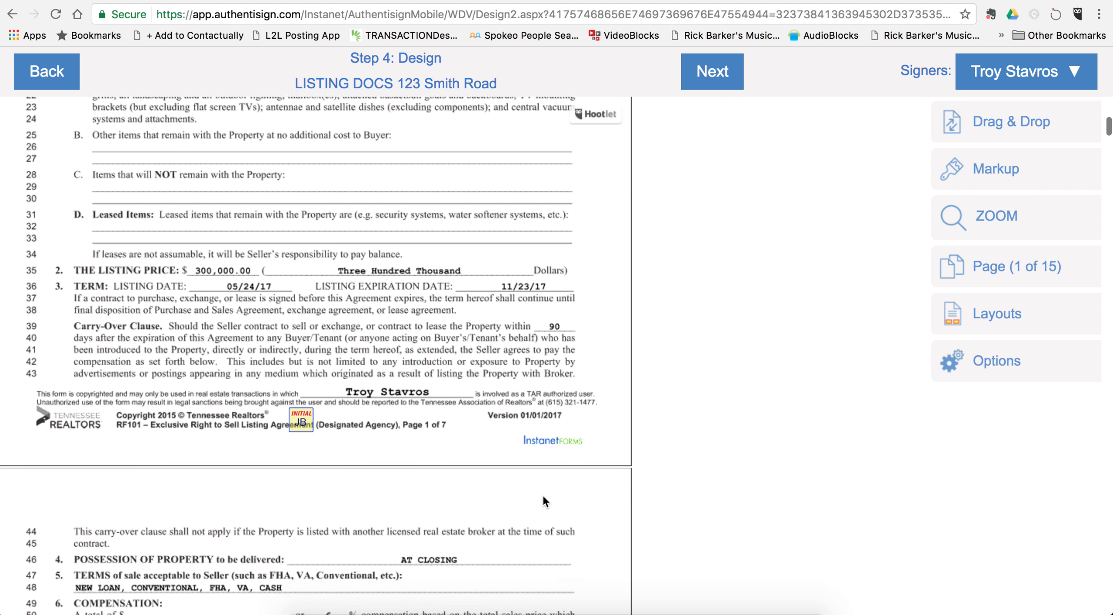
scroll(542, 493, down, 1)
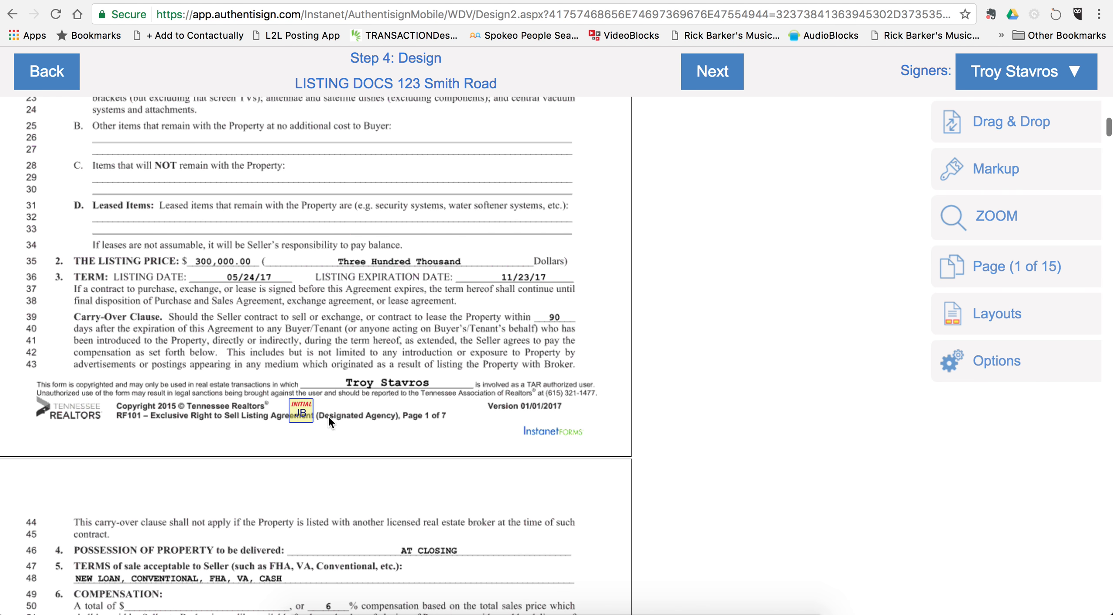
scroll(407, 316, up, 10)
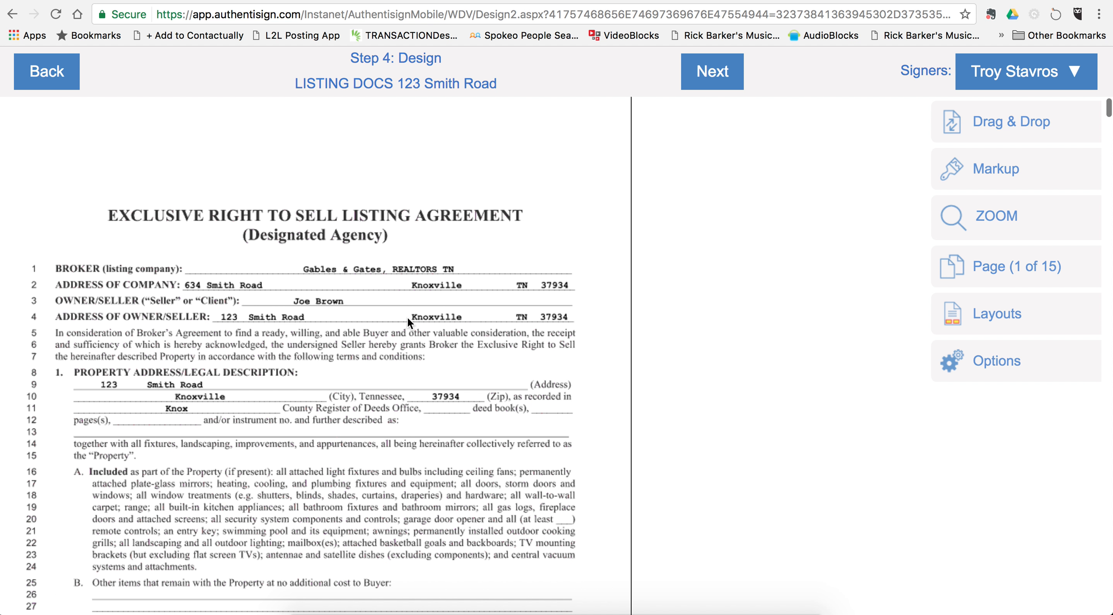
scroll(351, 409, down, 3)
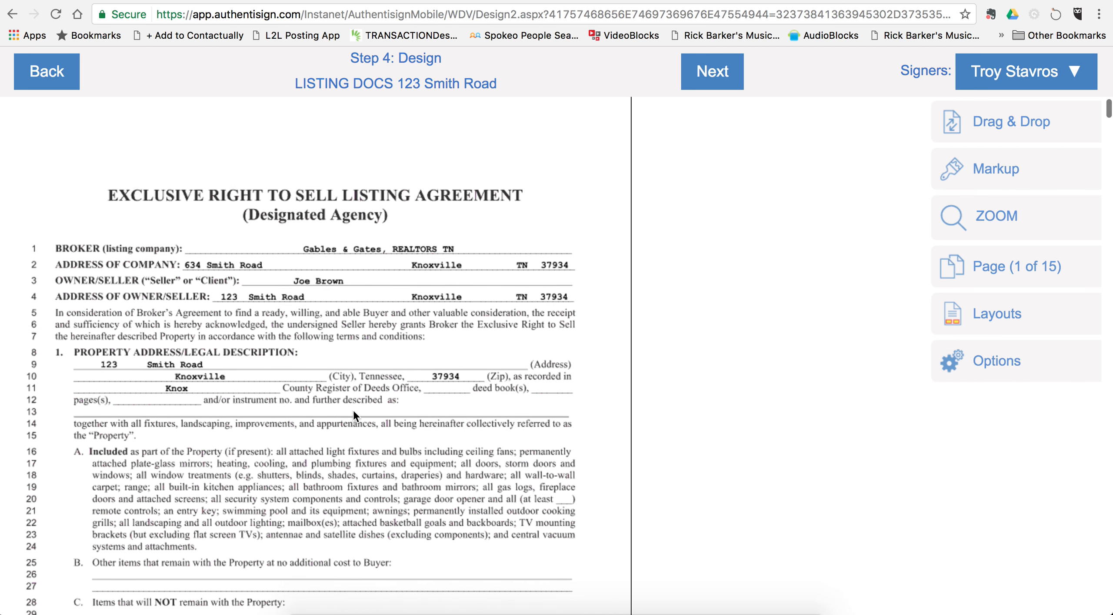
scroll(353, 413, down, 12)
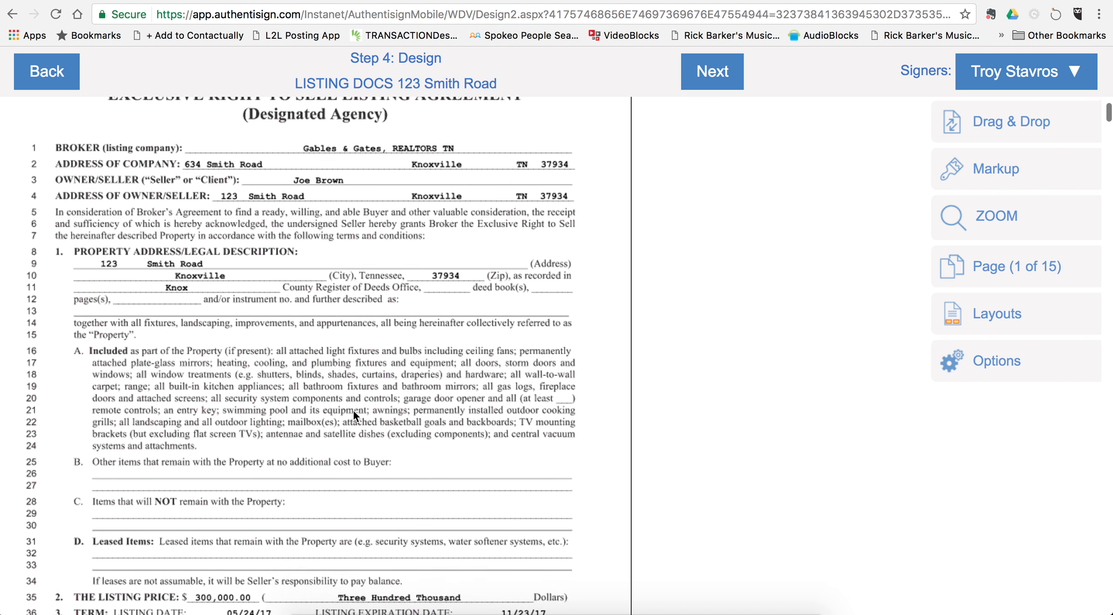
scroll(353, 413, down, 4)
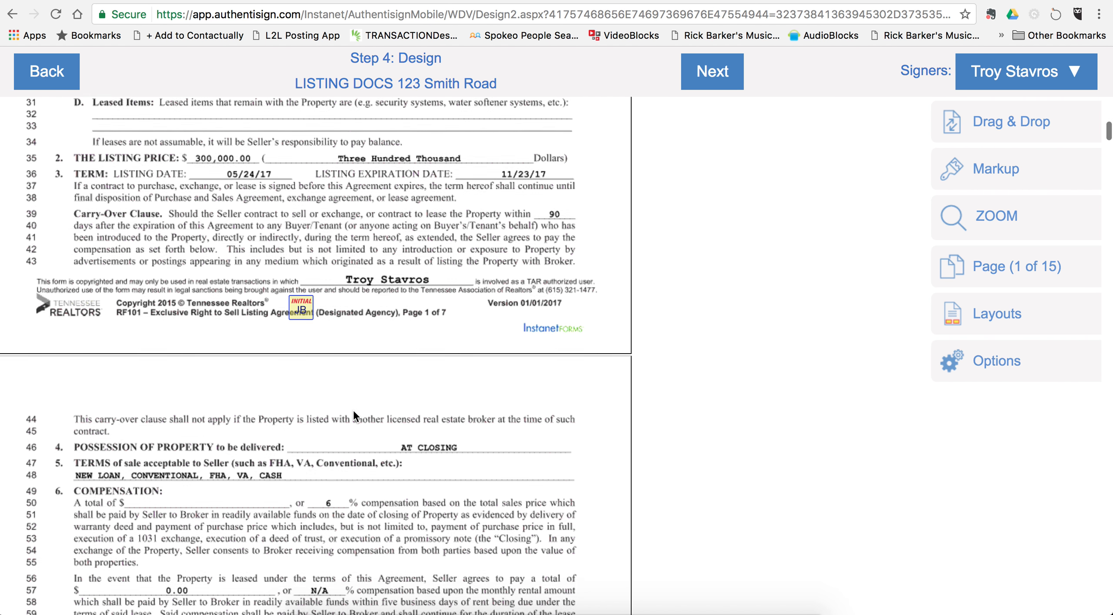
drag(300, 282, 306, 310)
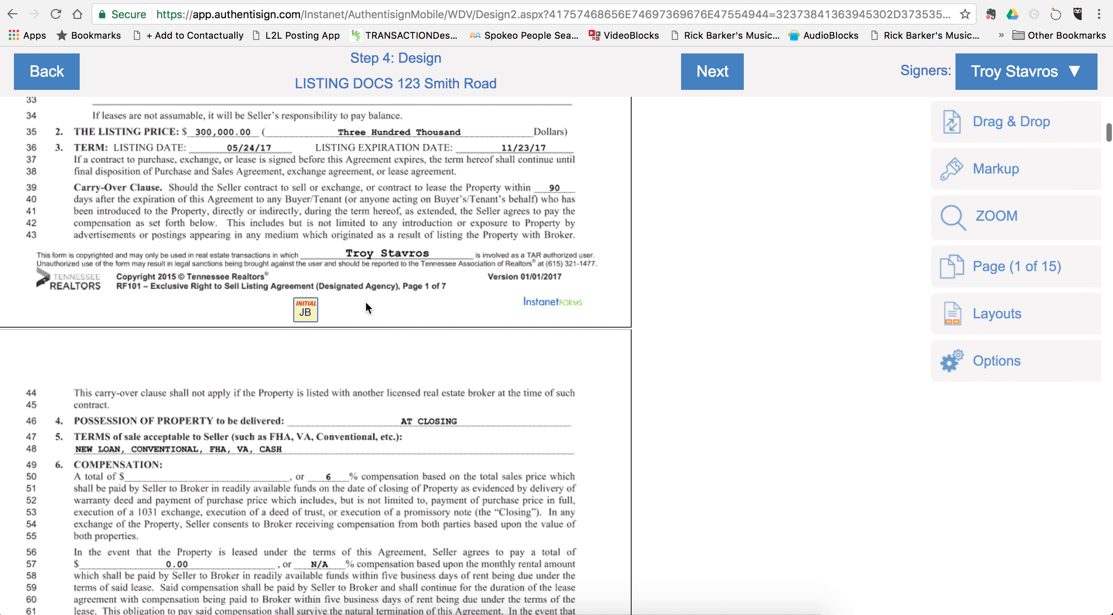
scroll(365, 307, down, 9)
scroll(365, 305, down, 15)
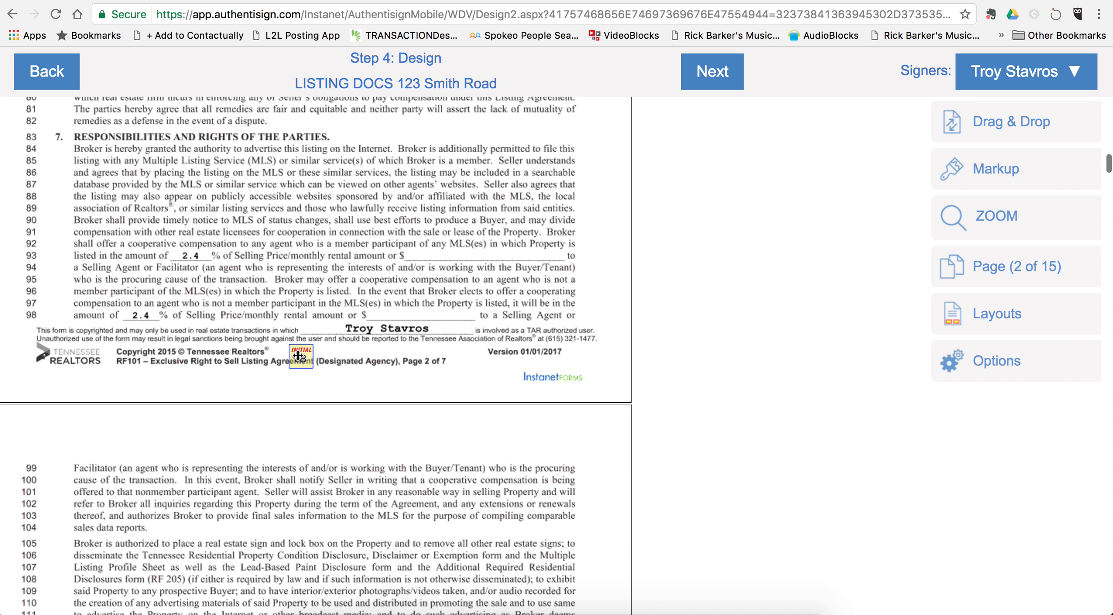
drag(300, 356, 305, 384)
click(369, 383)
Step: Move the initial boxes on pages 3 through 6 below the footer text
scroll(369, 383, down, 20)
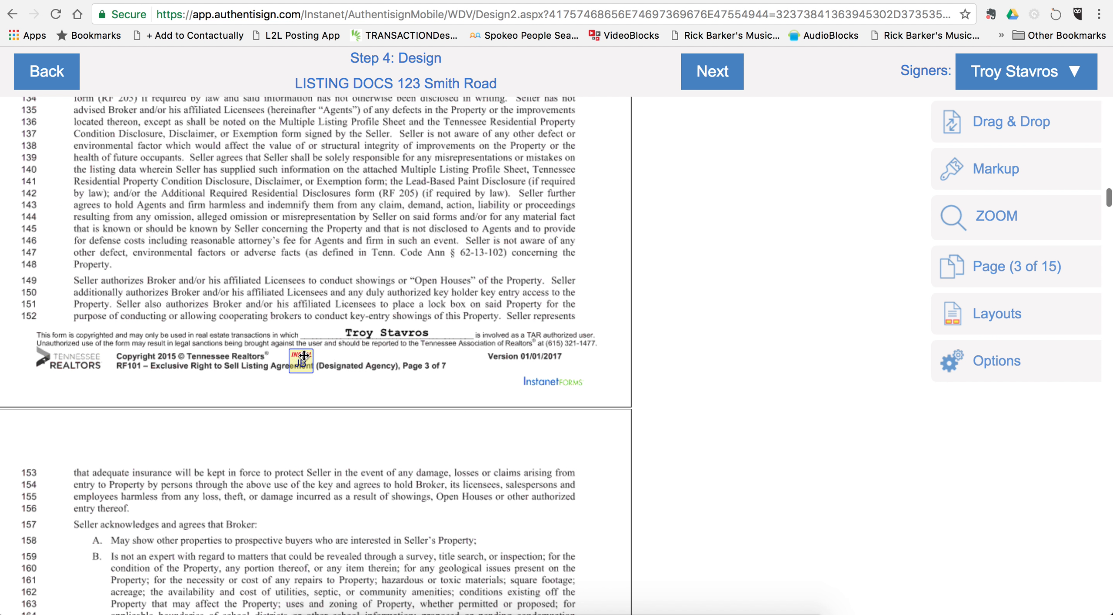
drag(300, 361, 299, 384)
scroll(370, 377, down, 12)
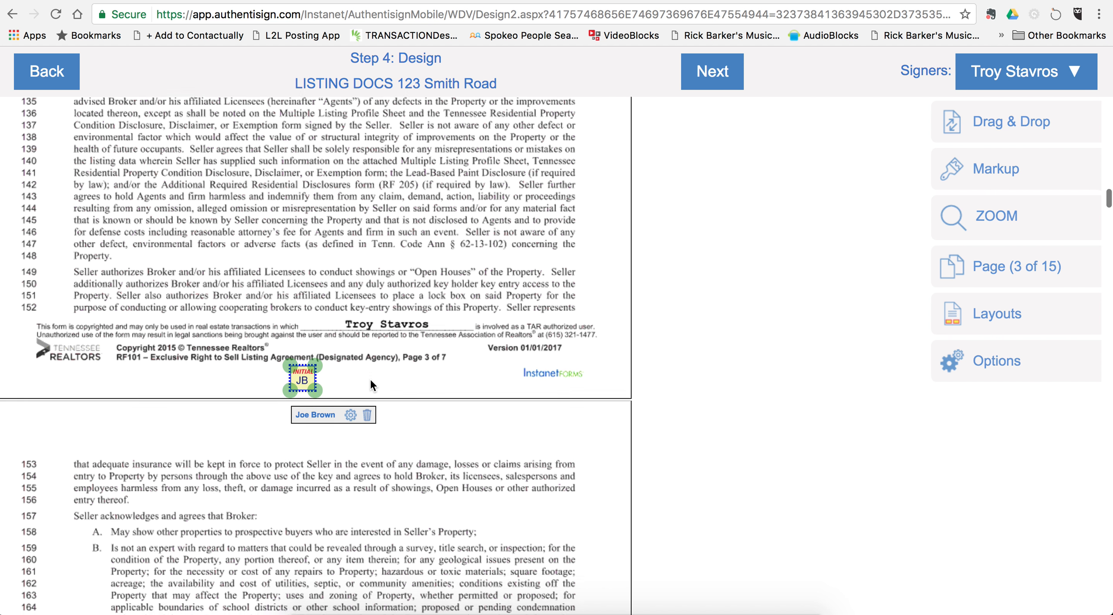
scroll(370, 379, down, 8)
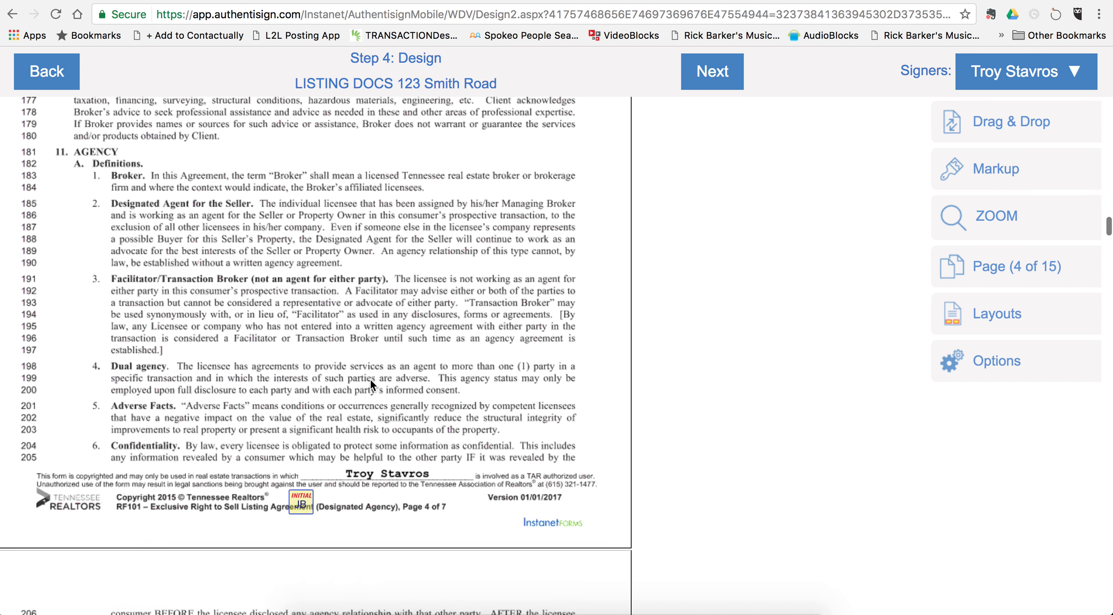
drag(301, 357, 303, 385)
scroll(346, 383, down, 2)
scroll(345, 383, down, 15)
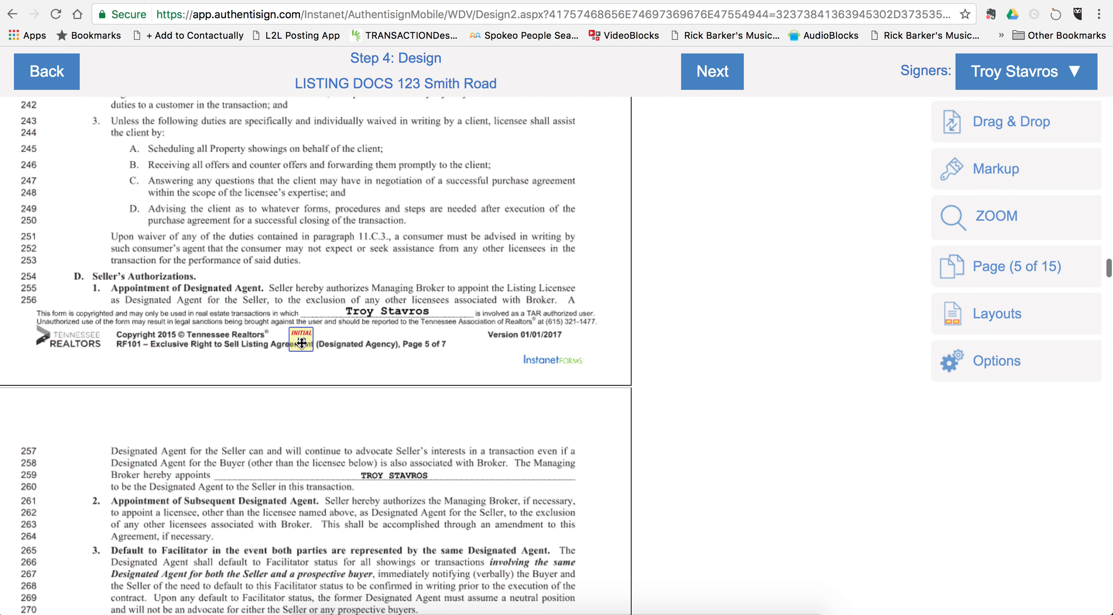
drag(301, 342, 301, 372)
scroll(361, 358, down, 4)
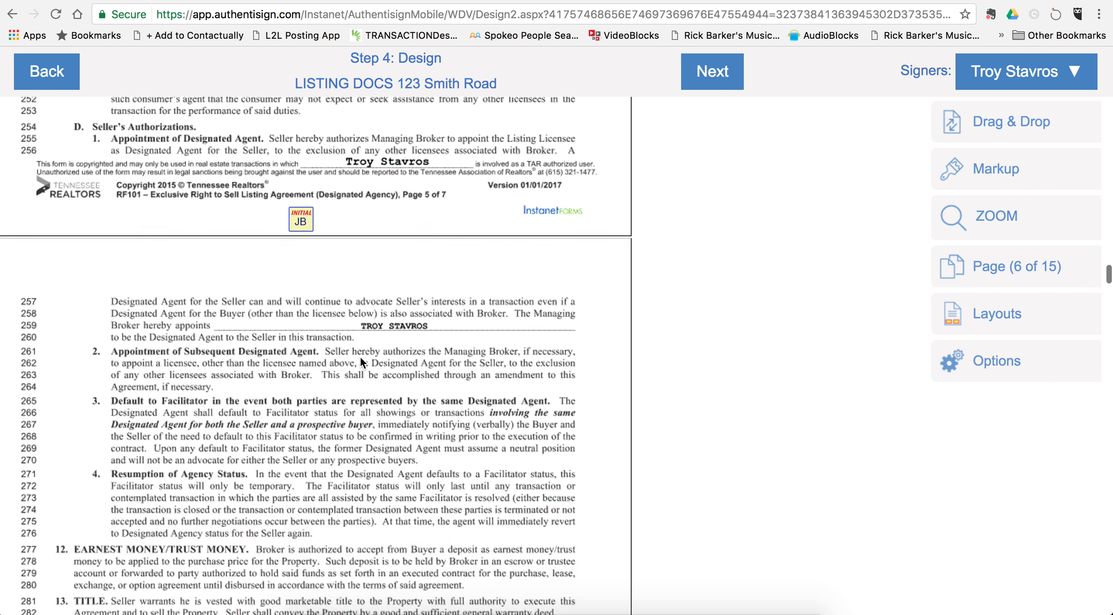
scroll(360, 359, down, 15)
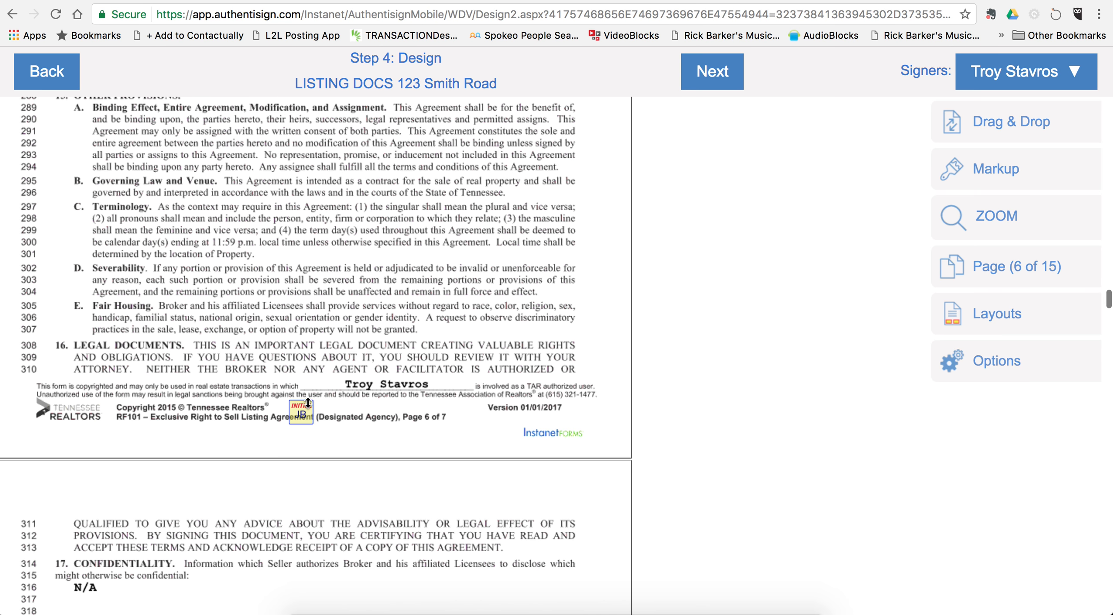
drag(303, 410, 305, 433)
click(370, 422)
Step: Delete the seller's initial box from the page 7 signature page
scroll(370, 422, down, 15)
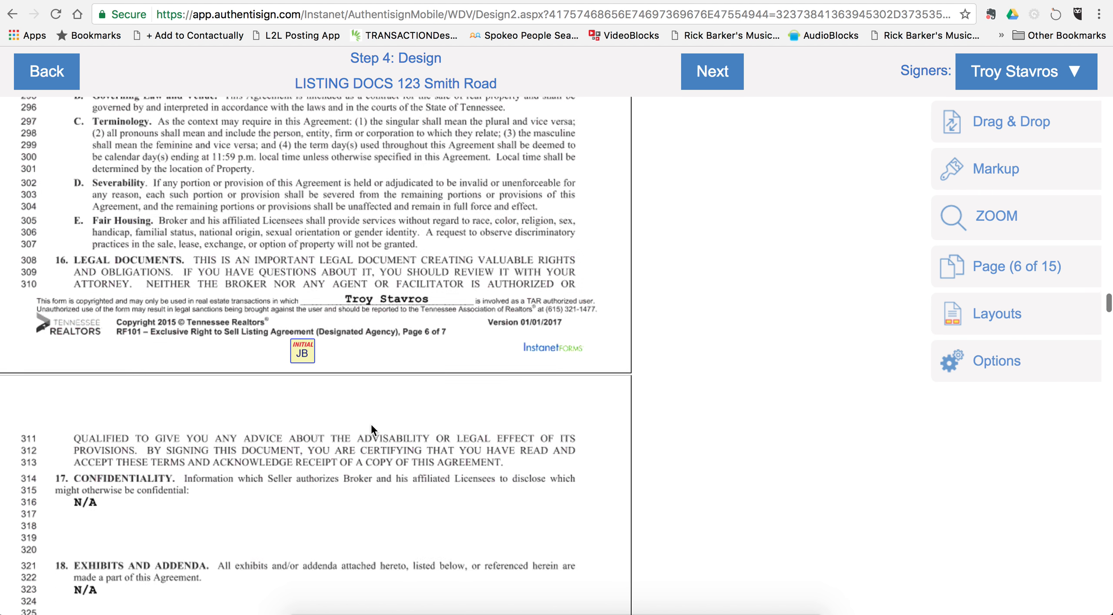
scroll(370, 423, down, 3)
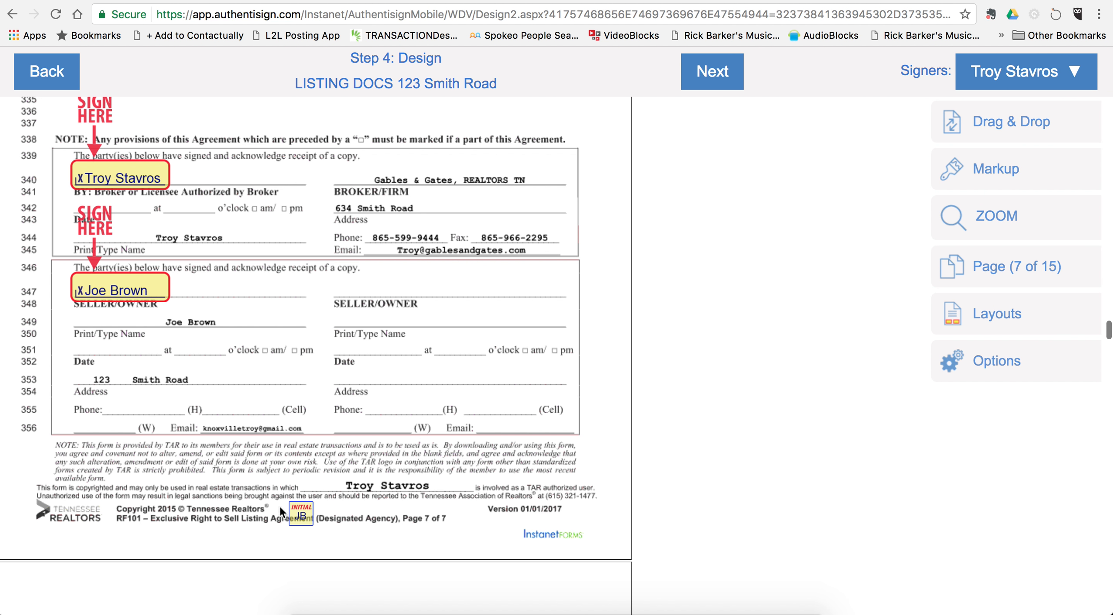
right_click(303, 514)
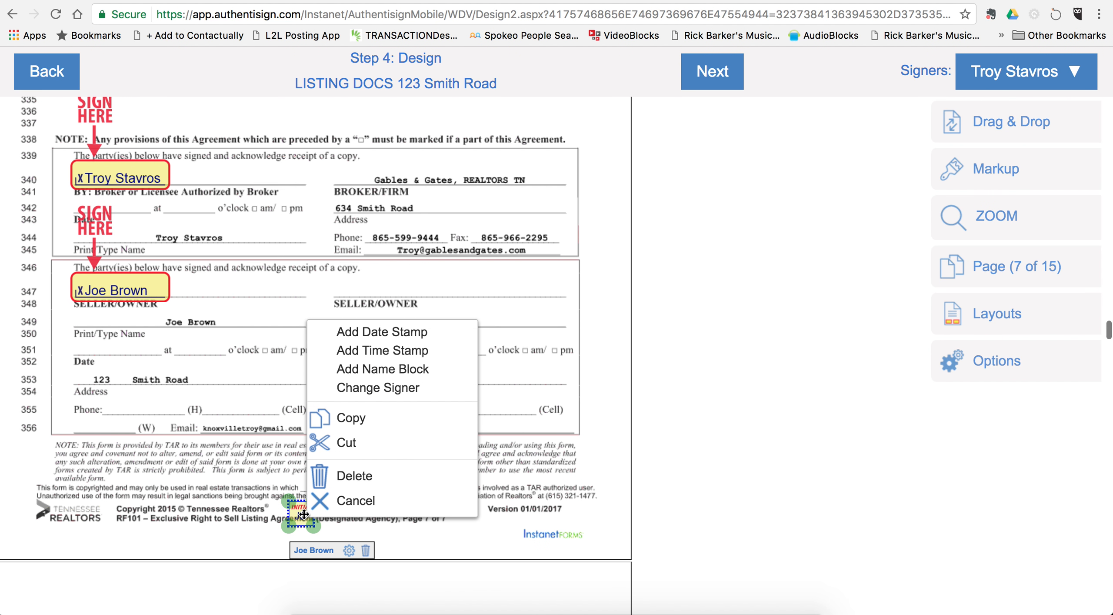
click(358, 479)
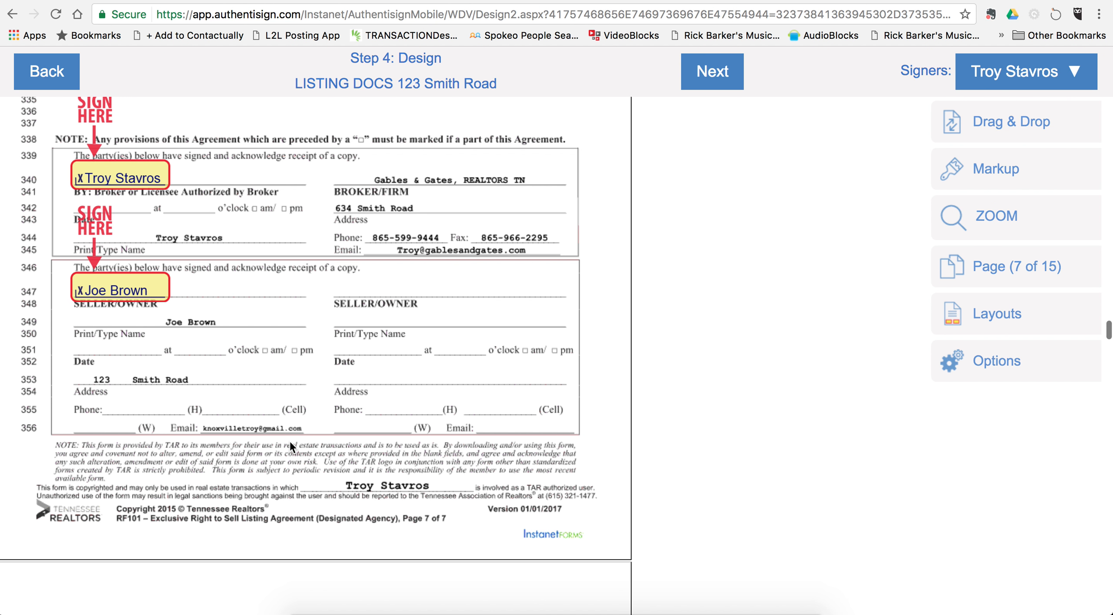
Step: Add date and time stamps on the listing agent's Date and 'at' lines
scroll(289, 441, up, 2)
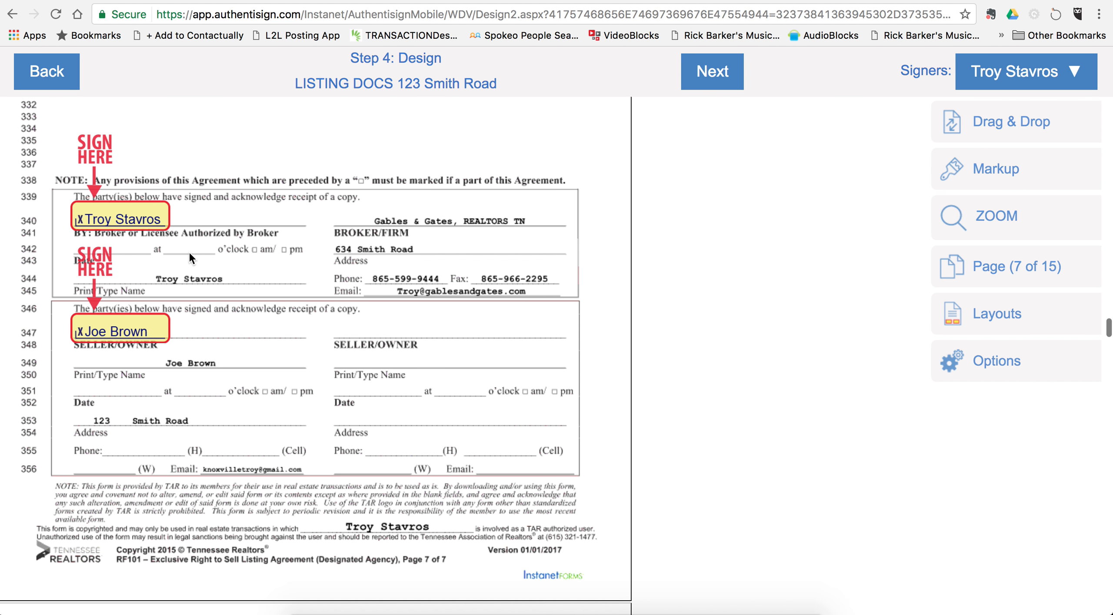
right_click(130, 212)
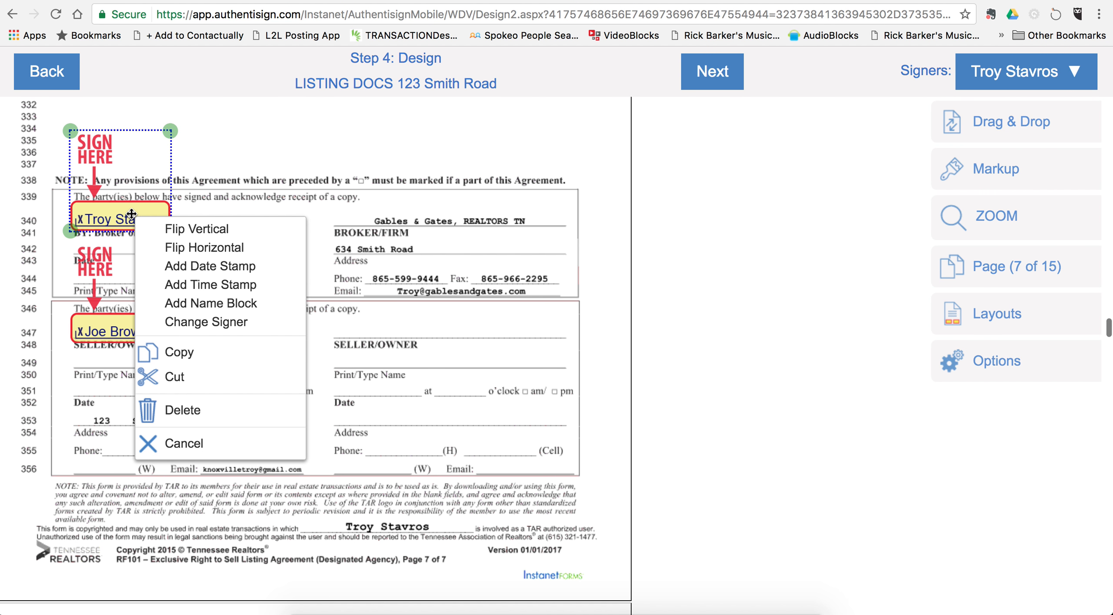
click(215, 268)
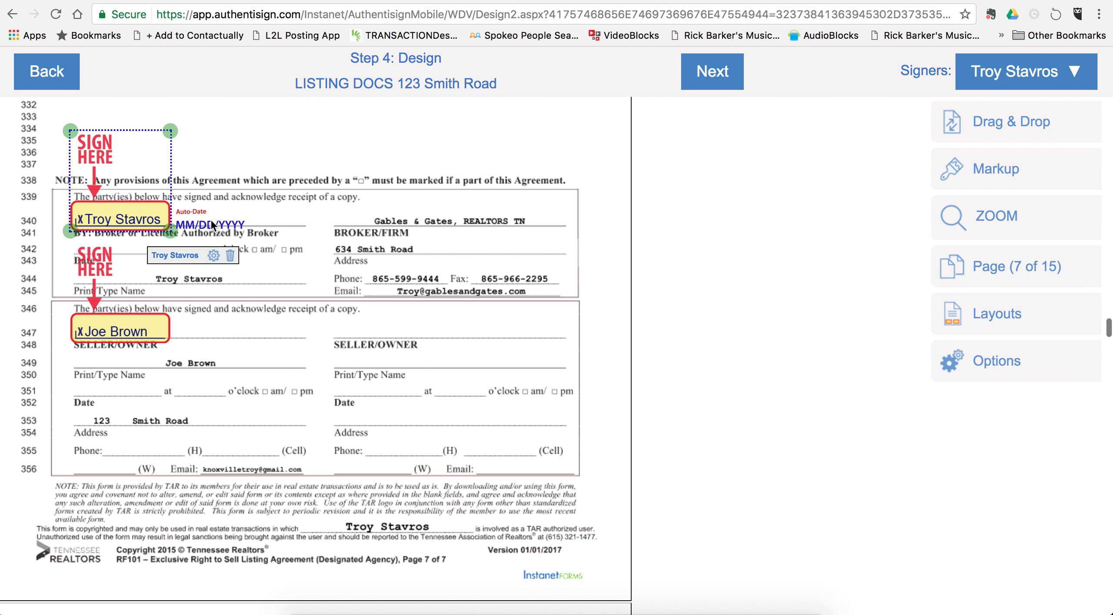
drag(213, 222, 116, 246)
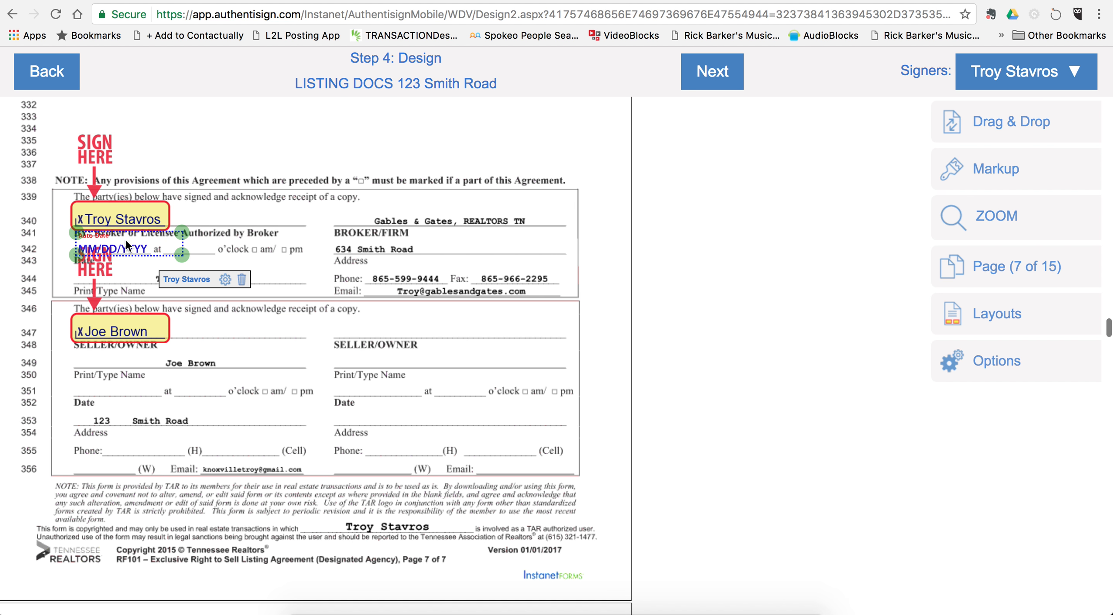
right_click(147, 213)
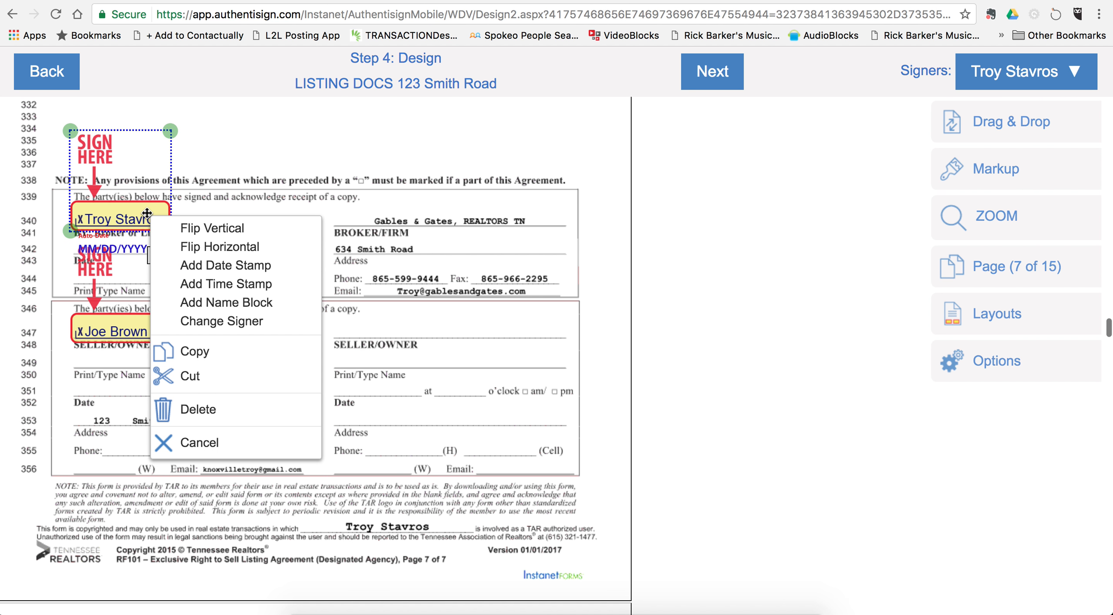
click(224, 284)
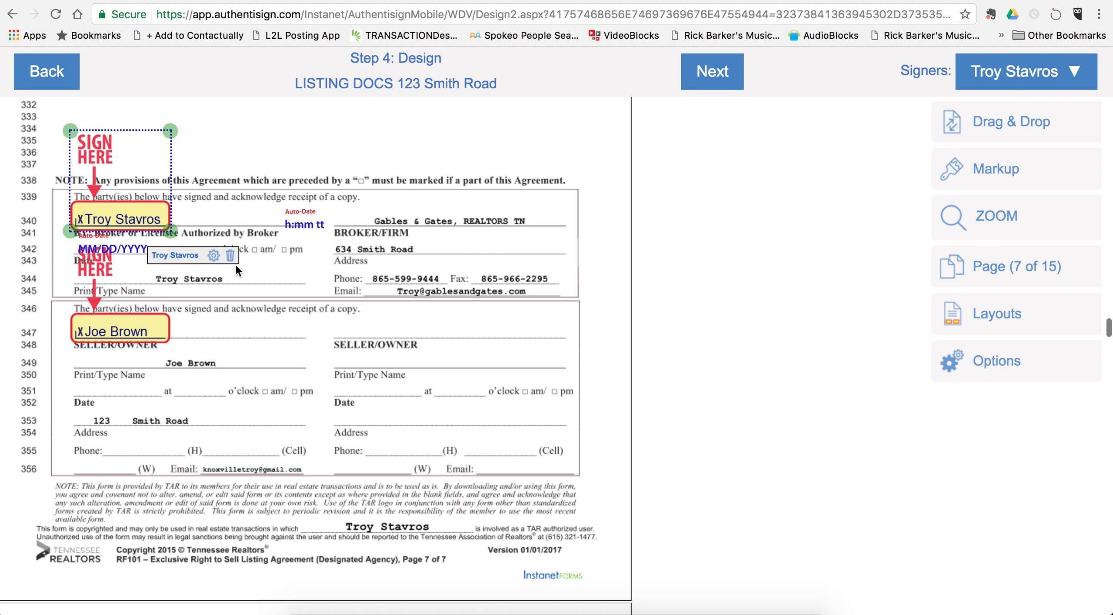
drag(299, 225, 188, 249)
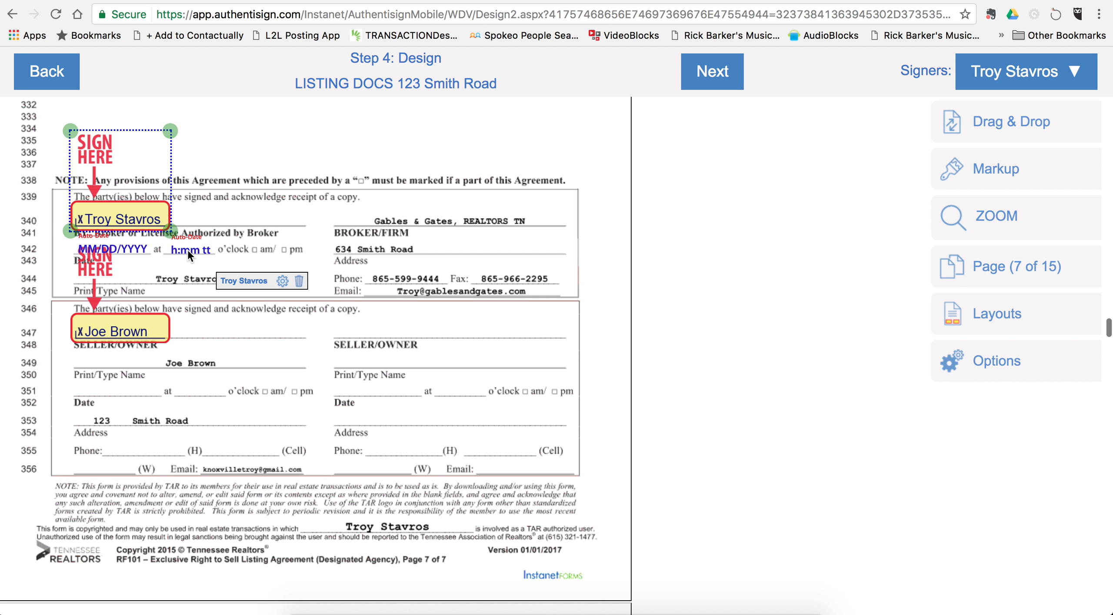
Step: Add date and time stamps on the seller's Date and 'at' lines
click(153, 266)
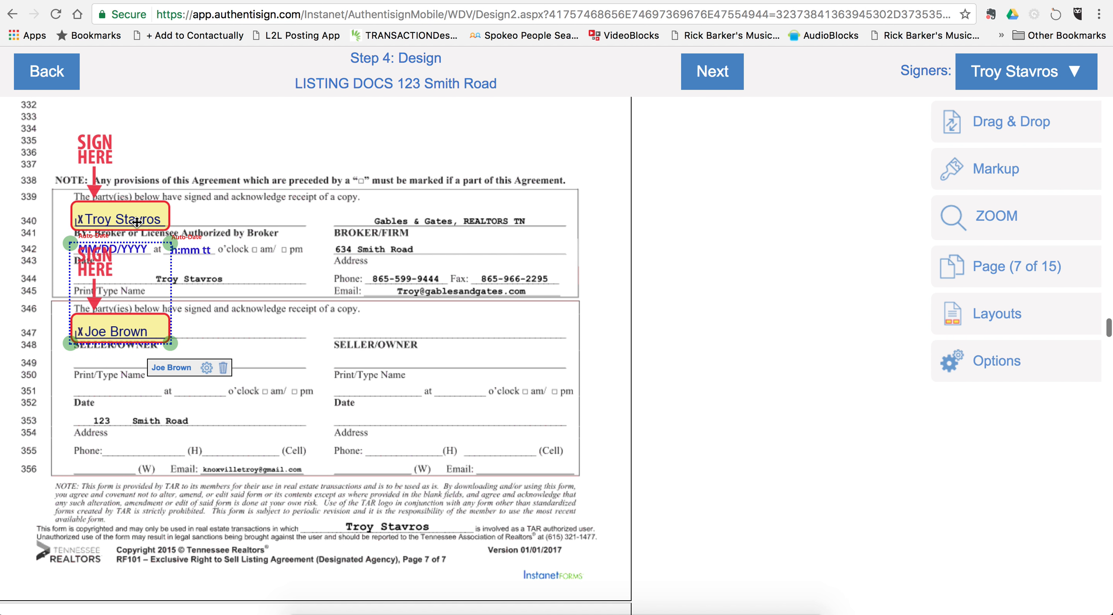
right_click(122, 334)
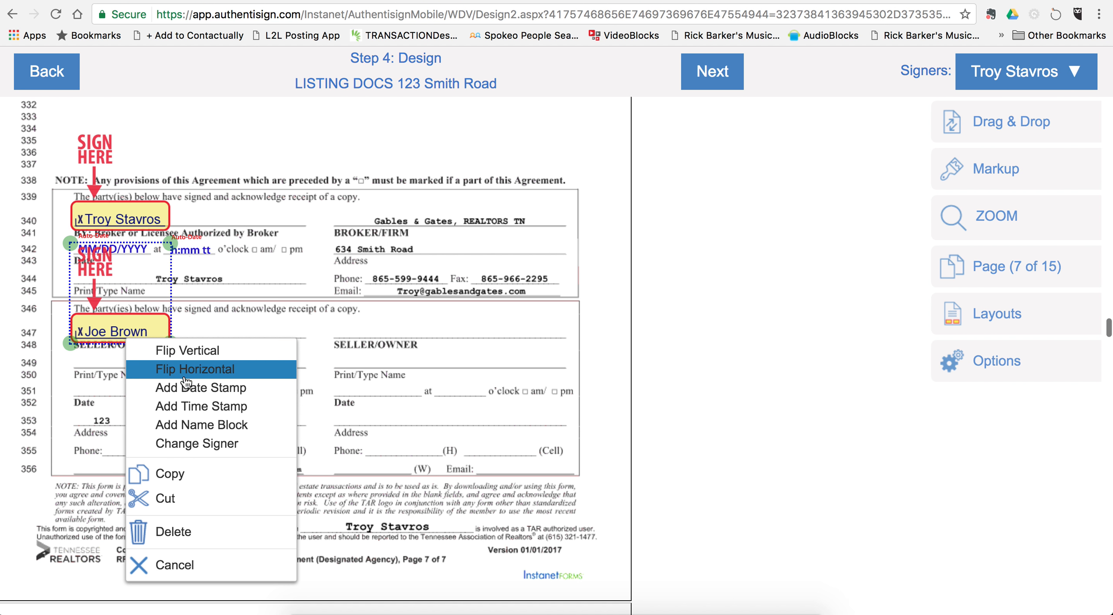
click(207, 385)
drag(219, 333, 125, 388)
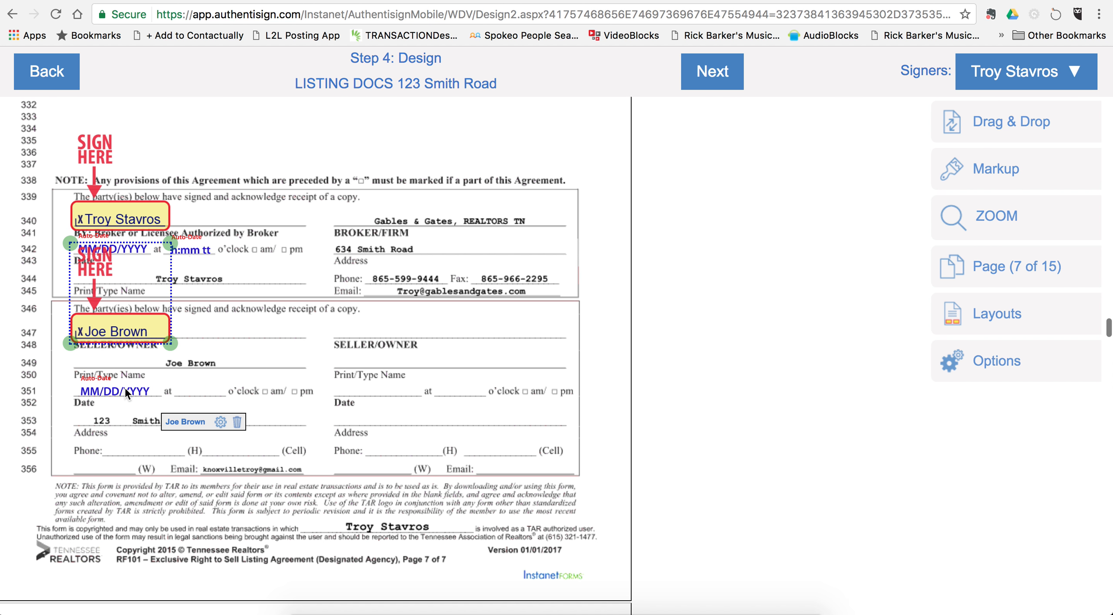
right_click(130, 325)
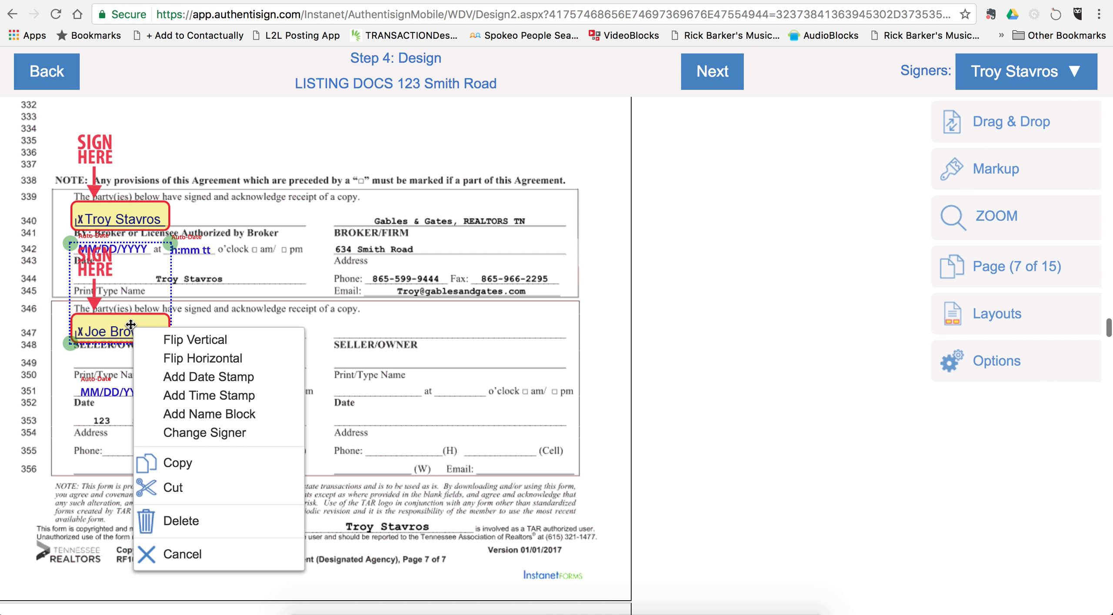
click(209, 395)
drag(205, 333, 201, 388)
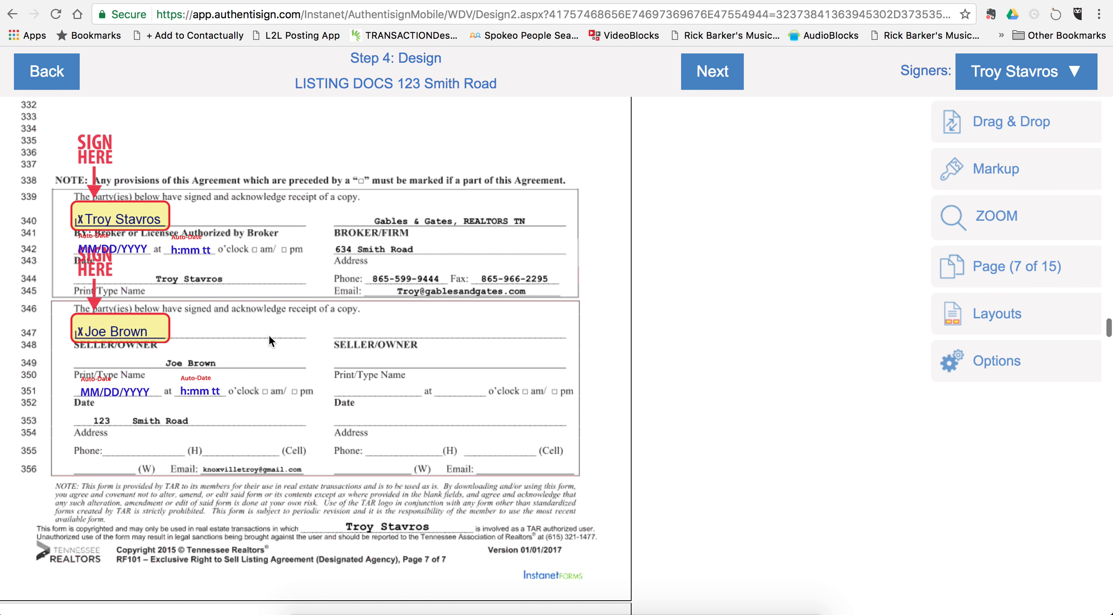
Step: Scroll through pages 8–11 and open options for the seller's page 11 initial box
scroll(367, 414, down, 5)
scroll(367, 414, down, 10)
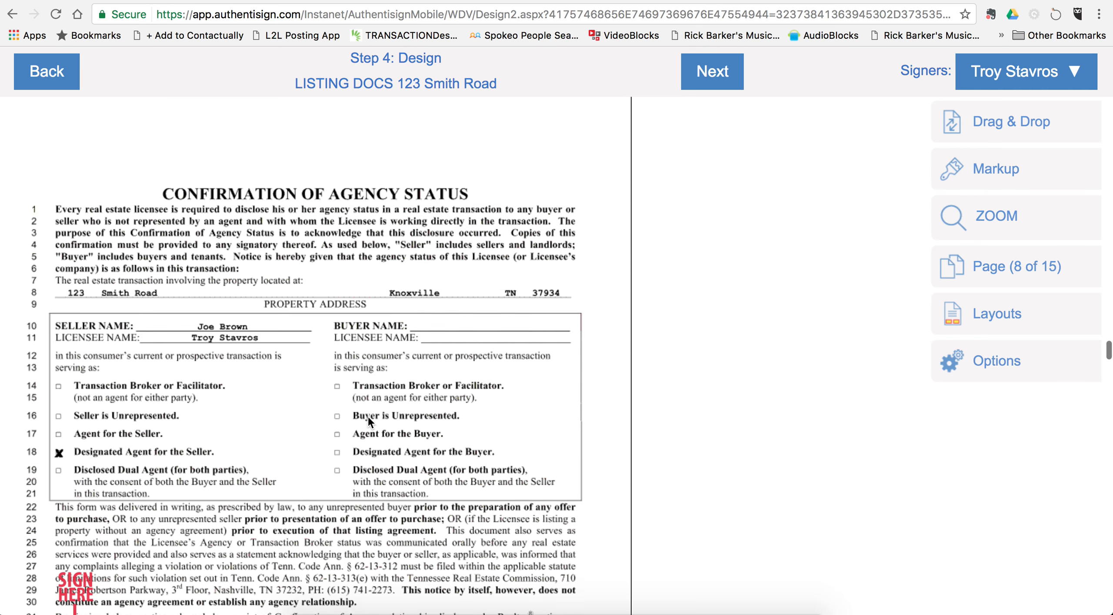
scroll(367, 415, down, 3)
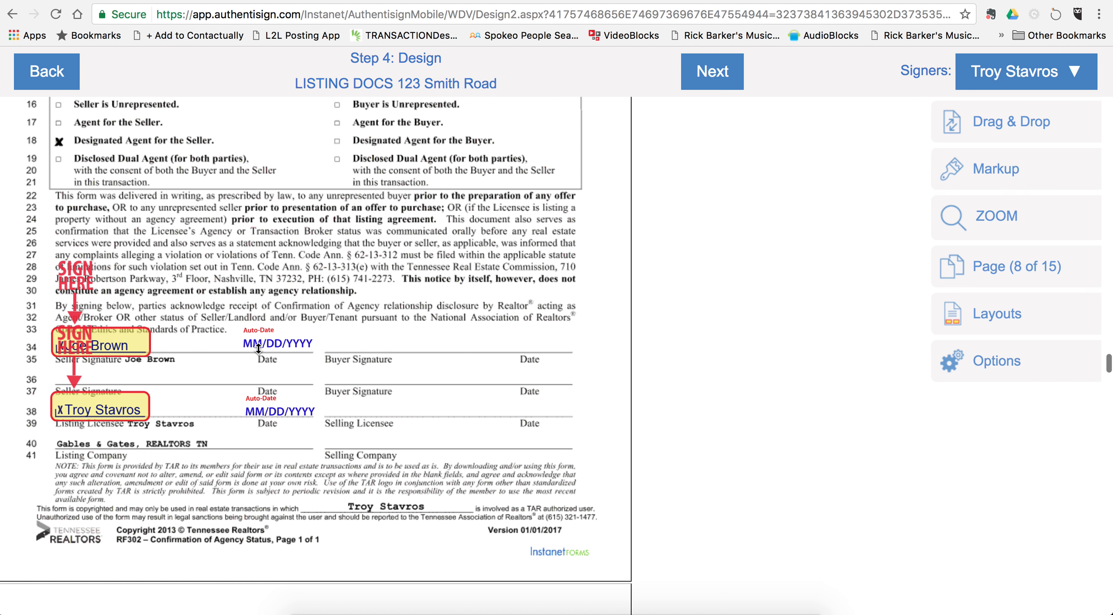
scroll(259, 348, down, 1)
scroll(259, 349, down, 2)
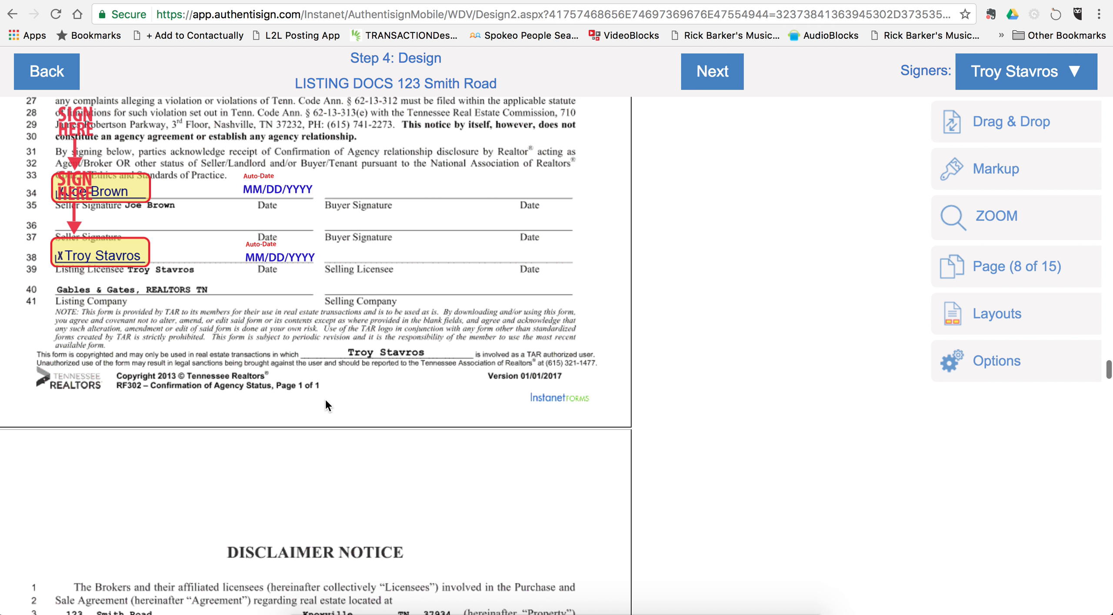
scroll(325, 400, down, 10)
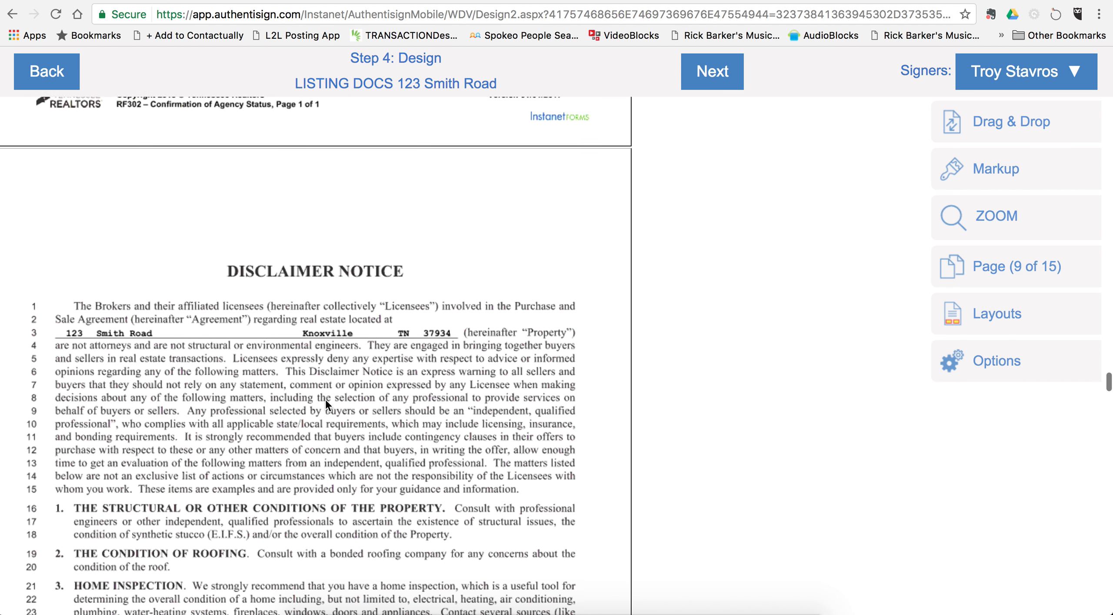
scroll(326, 398, down, 5)
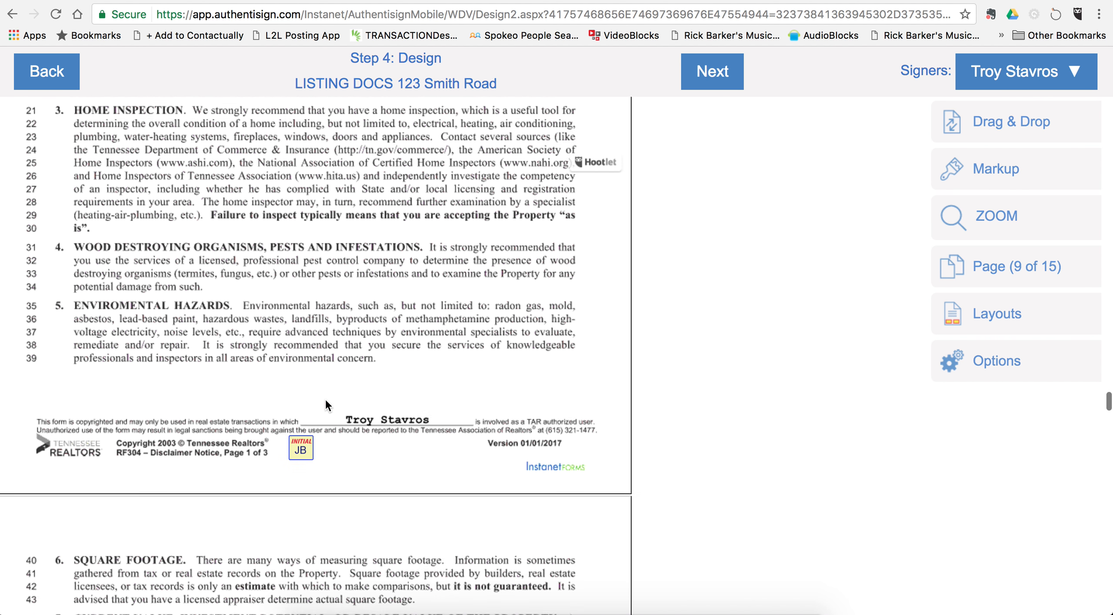
scroll(344, 418, down, 11)
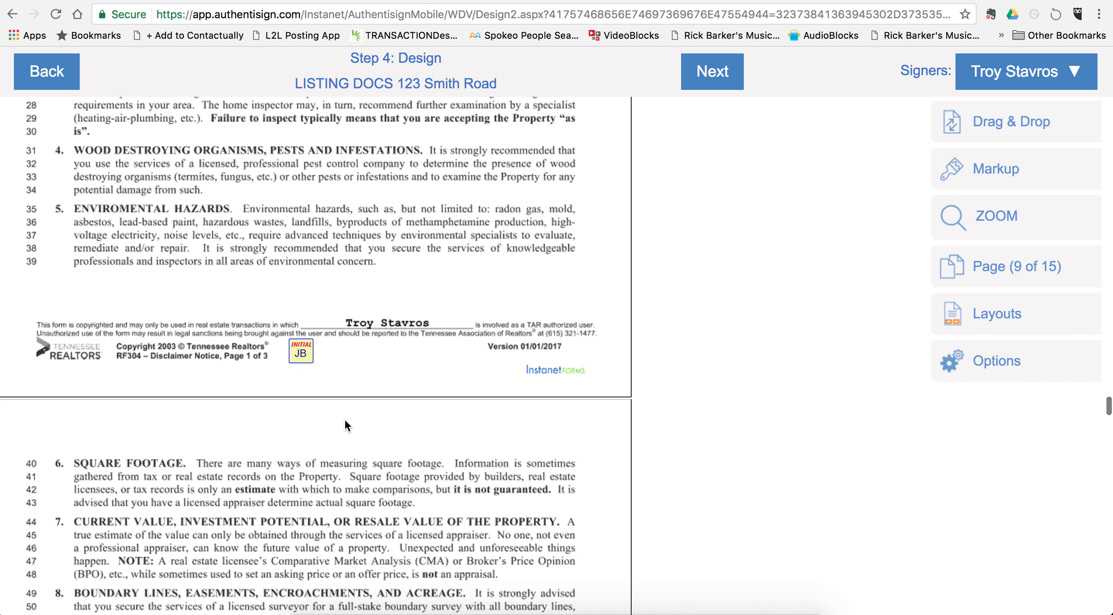
scroll(345, 420, down, 11)
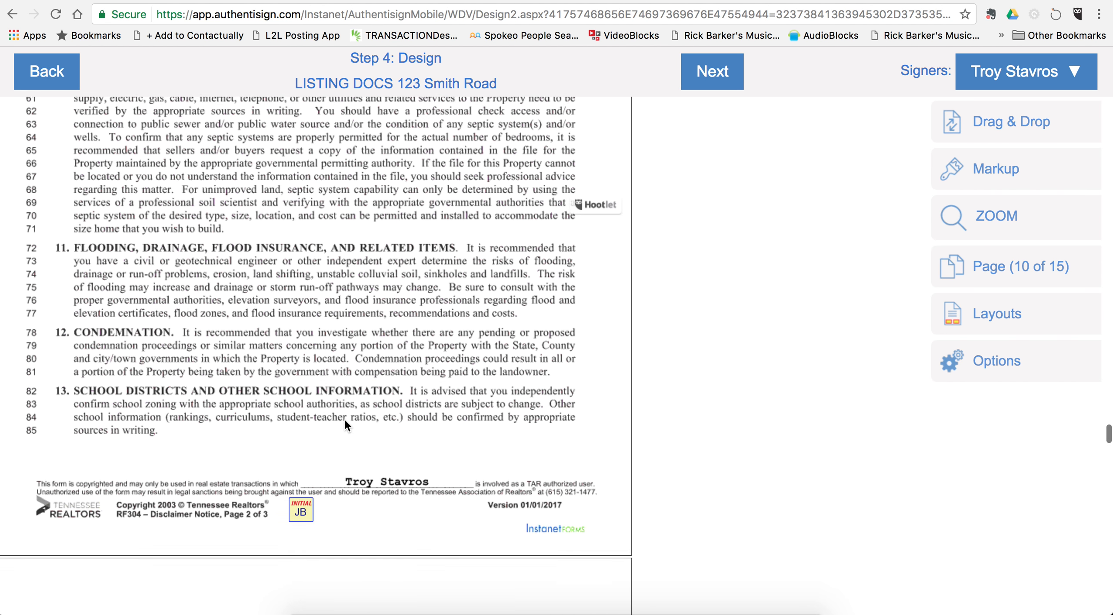
scroll(344, 420, down, 3)
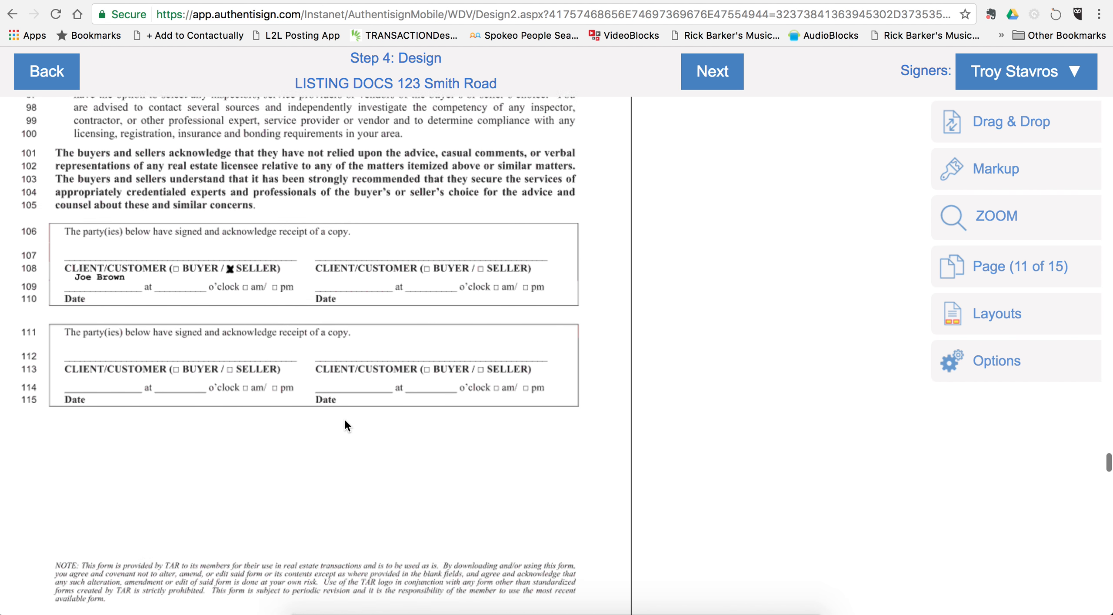
scroll(345, 420, down, 1)
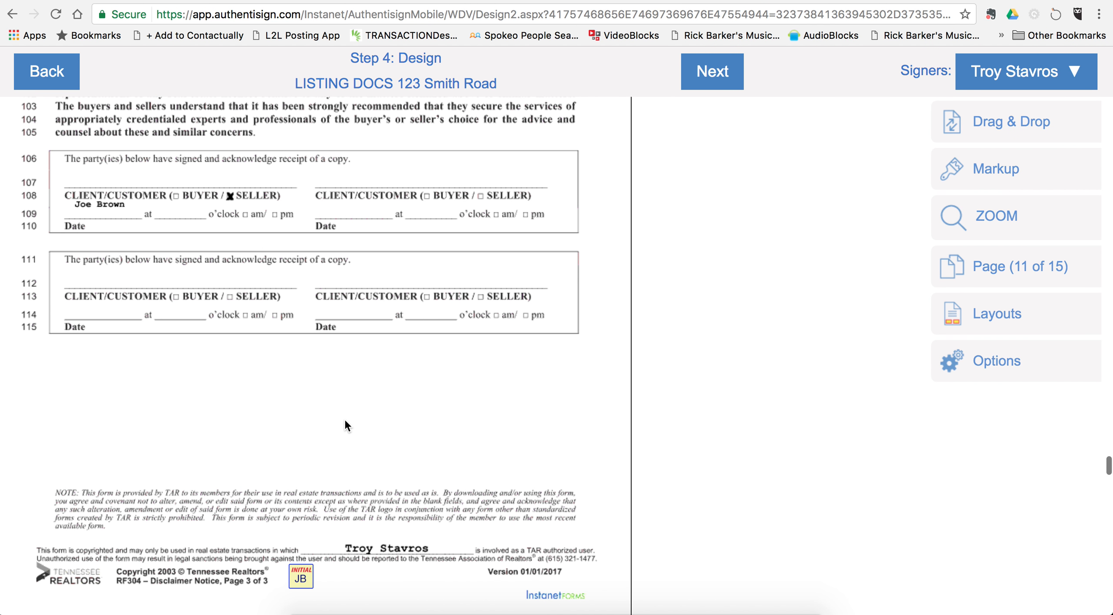
right_click(304, 577)
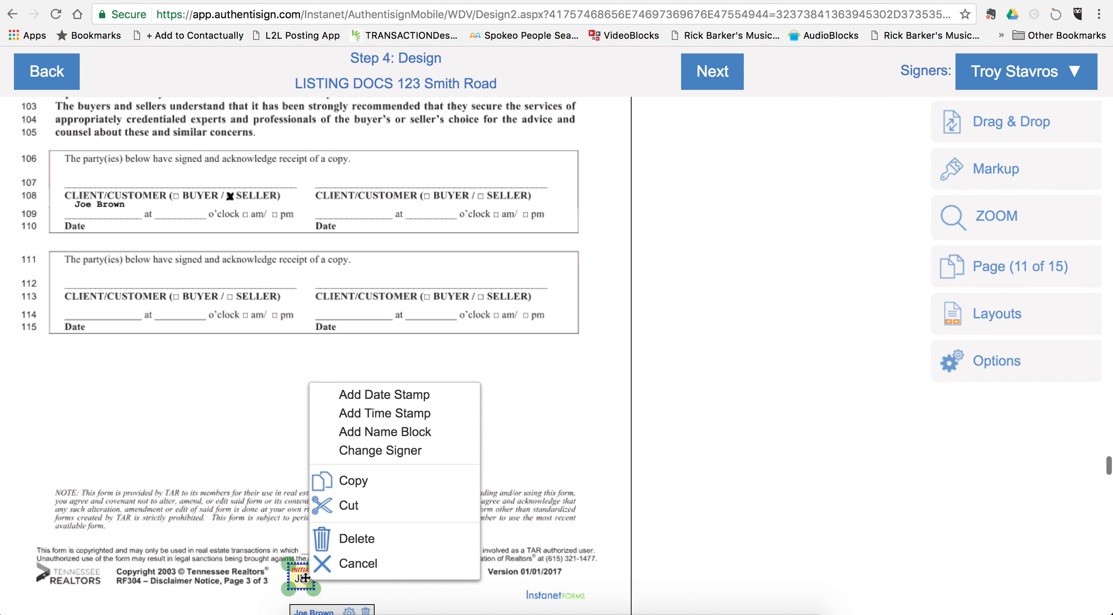
Step: Delete the page 11 initial box and place a seller Sign Here field at line 107
click(360, 542)
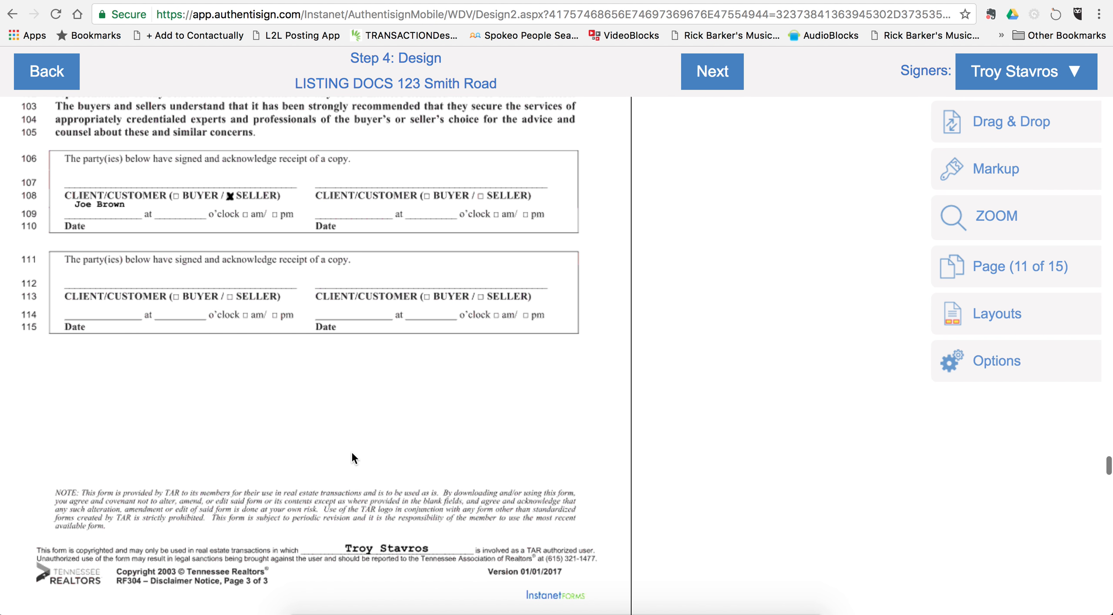
scroll(352, 457, up, 2)
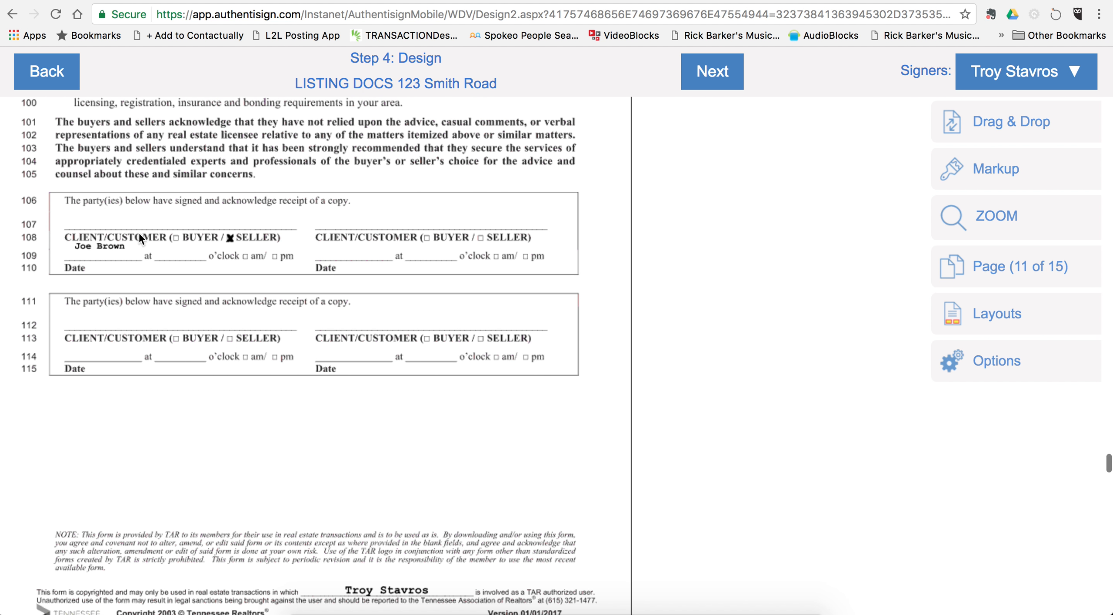
scroll(139, 230, up, 2)
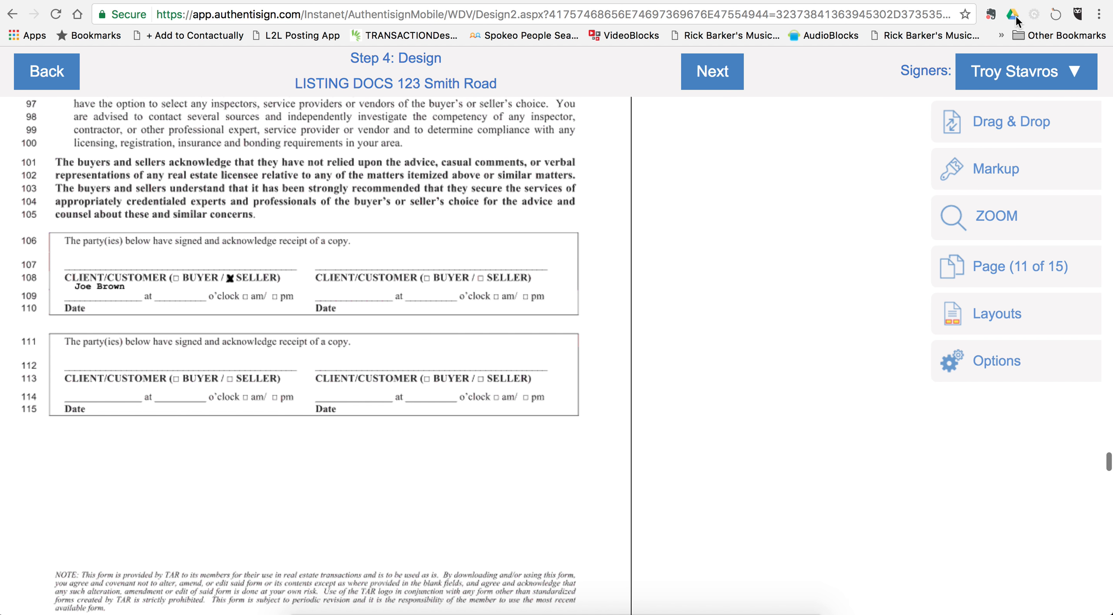
click(1008, 75)
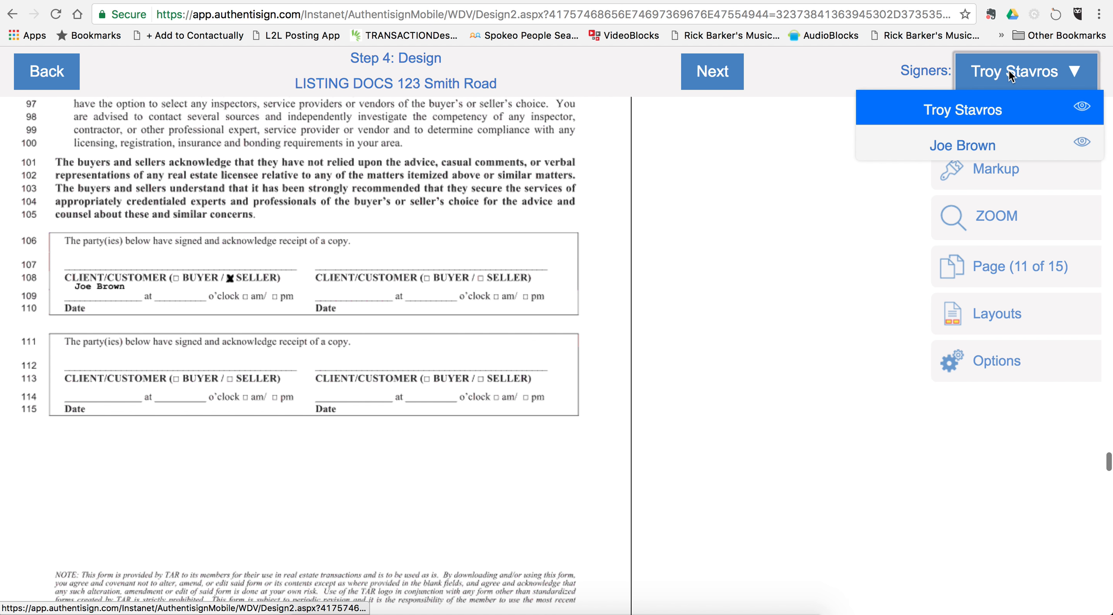
click(982, 145)
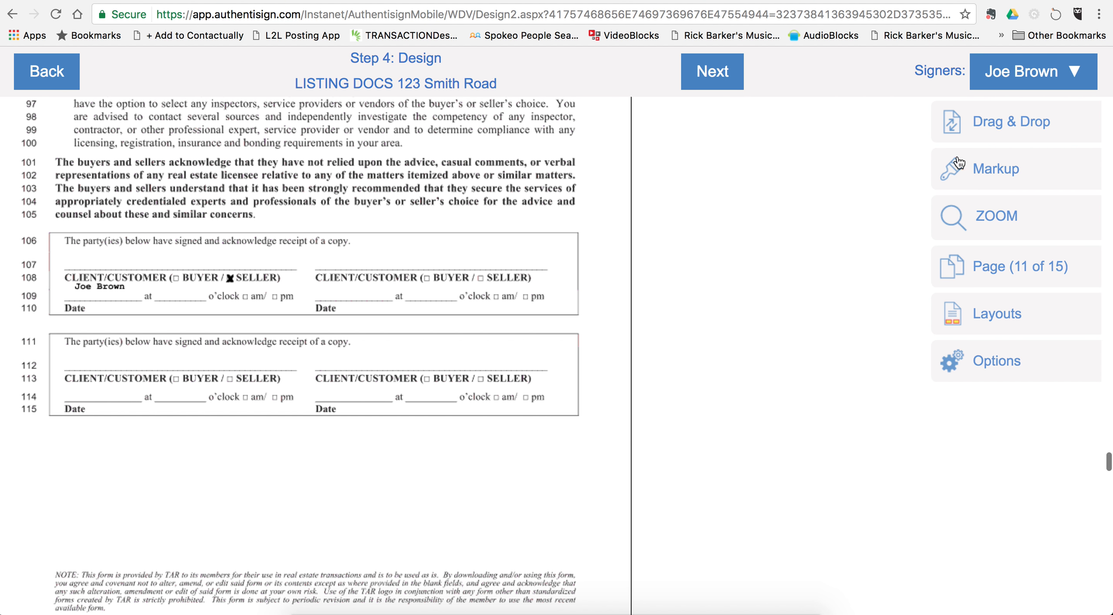
click(1002, 125)
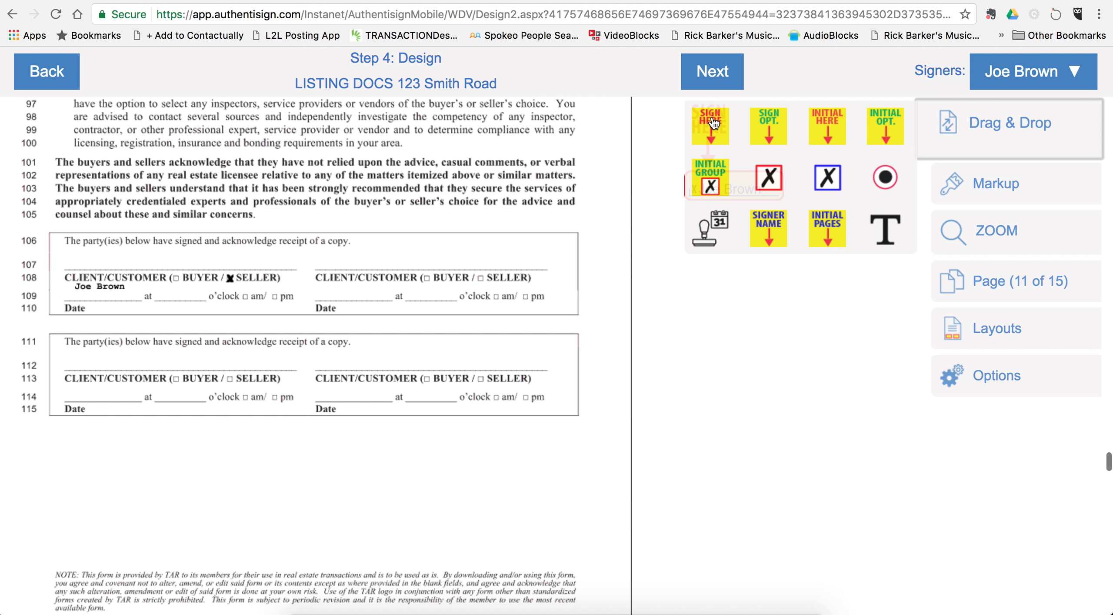
mouse_move(714, 124)
mouse_down()
mouse_move(416, 176)
mouse_move(118, 249)
mouse_move(92, 190)
mouse_up()
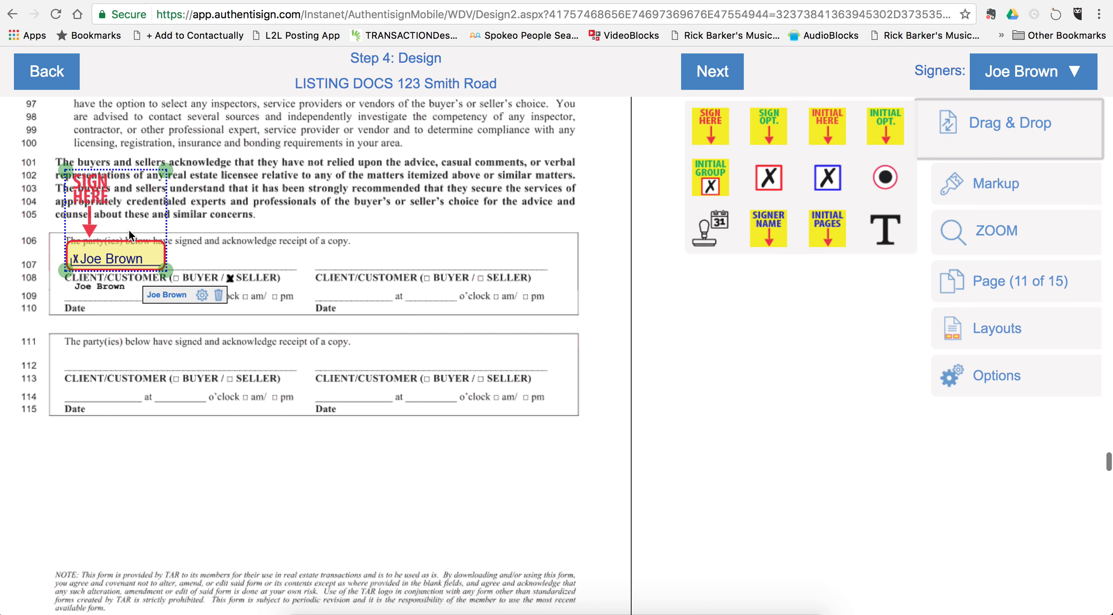
Step: Add the seller's auto date and time stamps on the row 109 Date and time lines
right_click(130, 257)
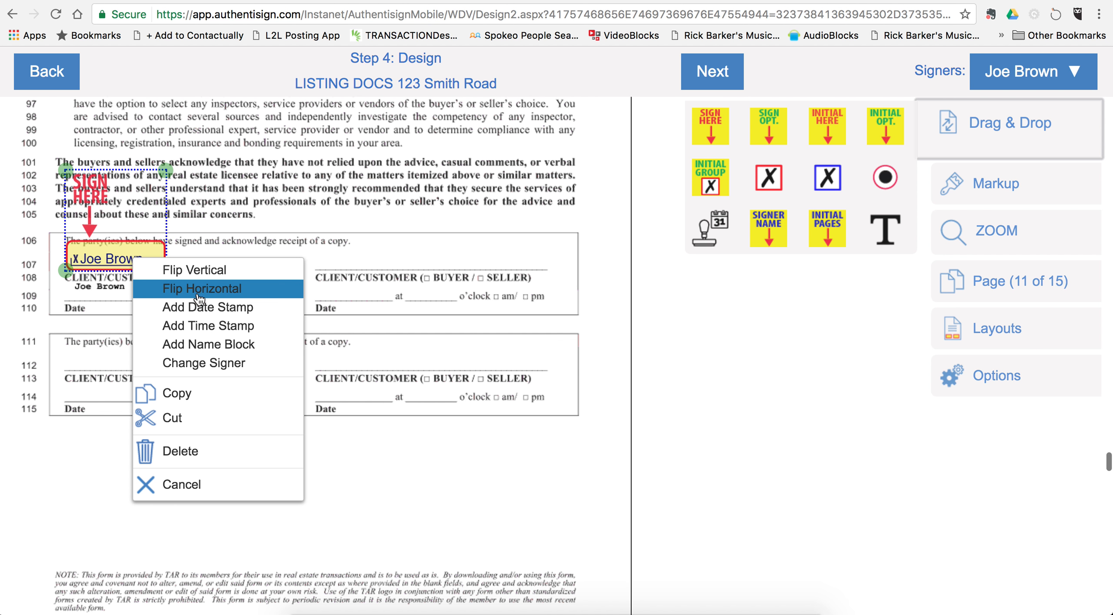
click(203, 308)
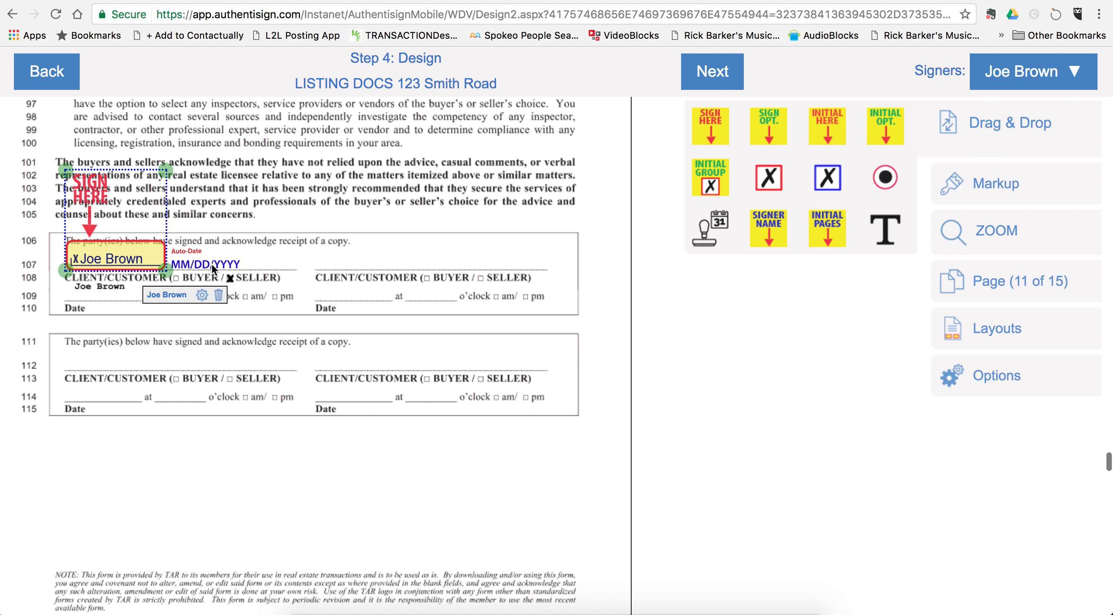
drag(211, 264, 112, 296)
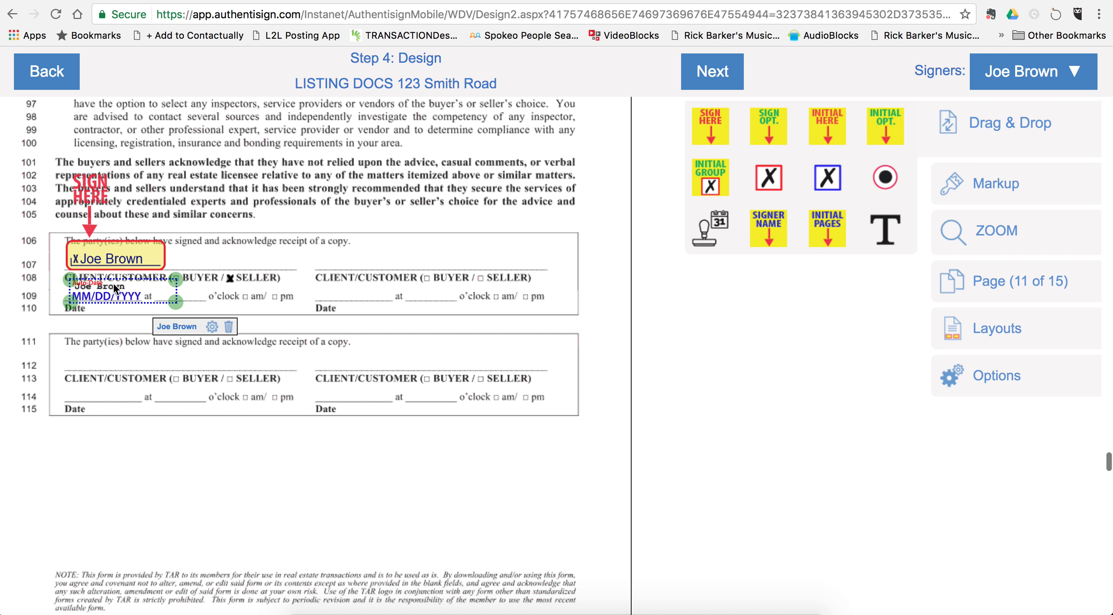
right_click(129, 256)
click(203, 325)
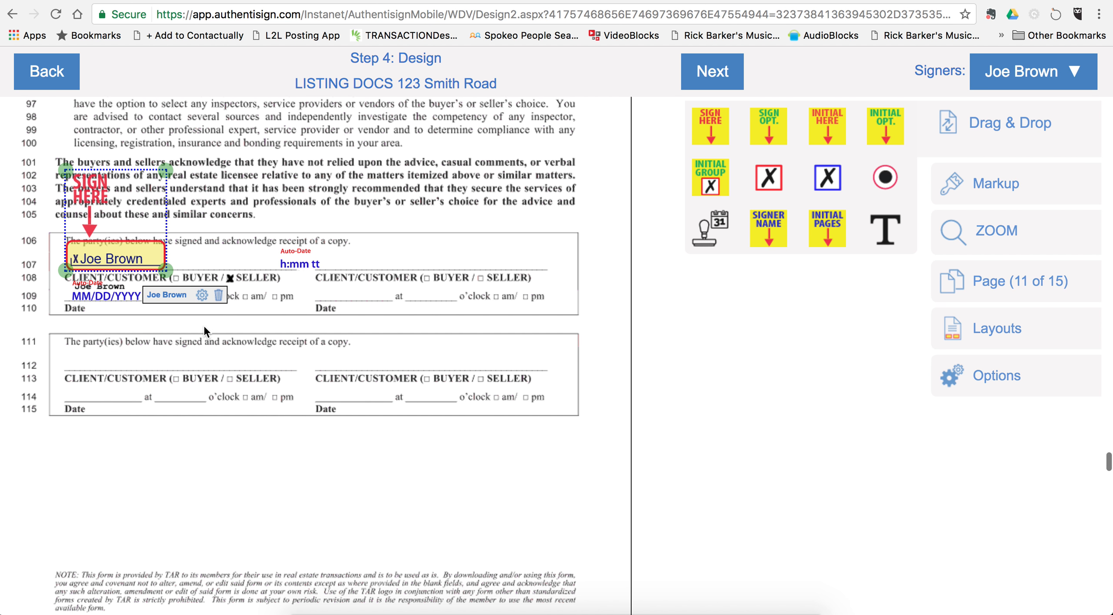
drag(292, 264, 172, 296)
click(191, 377)
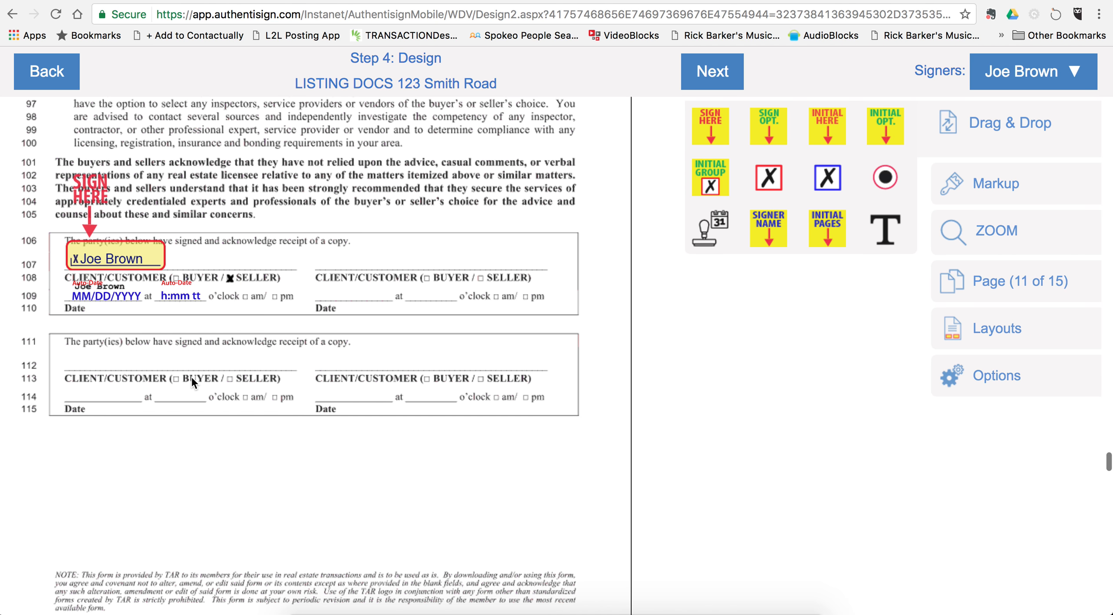
Step: Reposition the JB initial fields into place on the input form pages
scroll(277, 450, down, 1)
scroll(278, 456, down, 10)
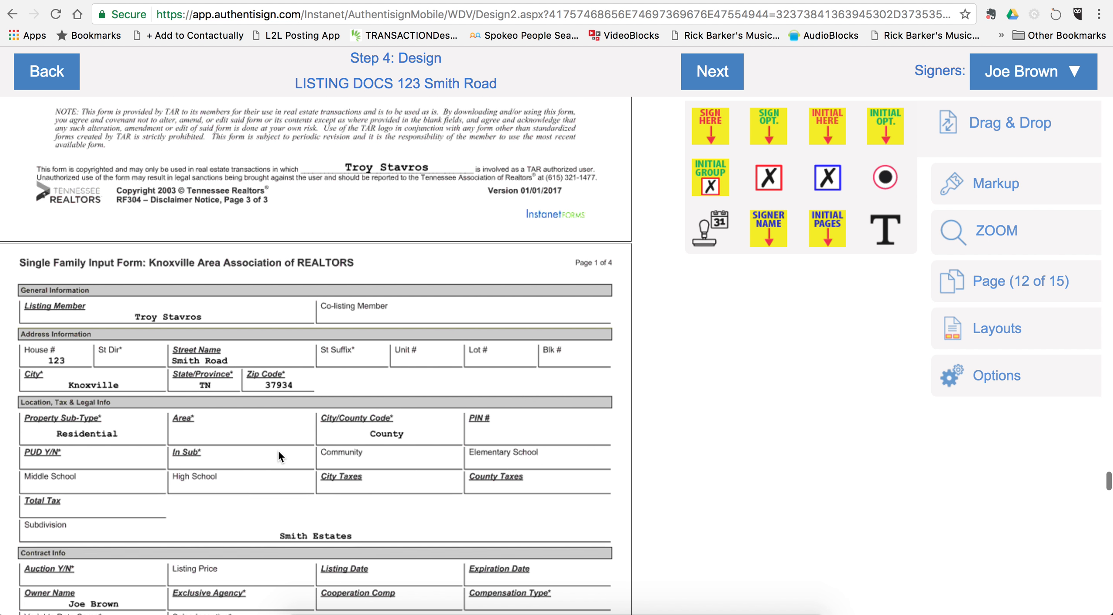
scroll(278, 456, down, 5)
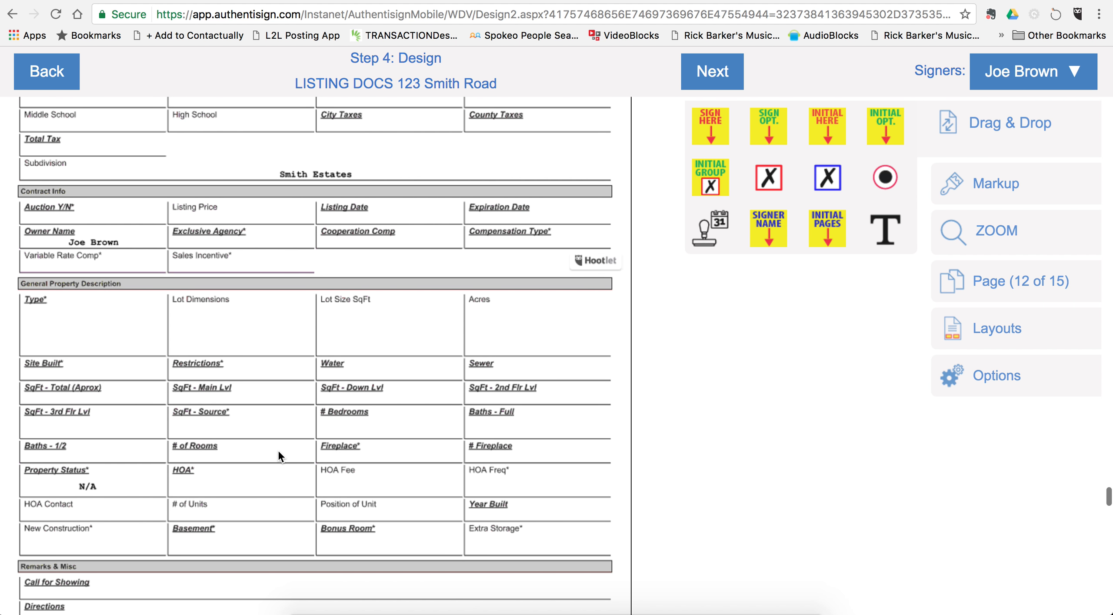
scroll(278, 456, down, 6)
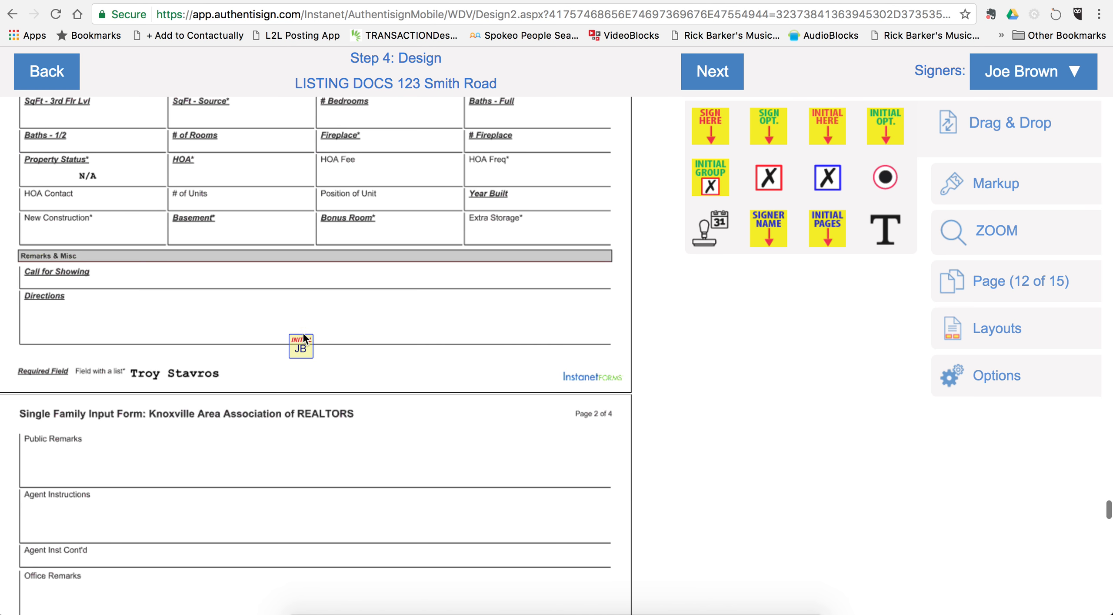
drag(304, 345, 304, 363)
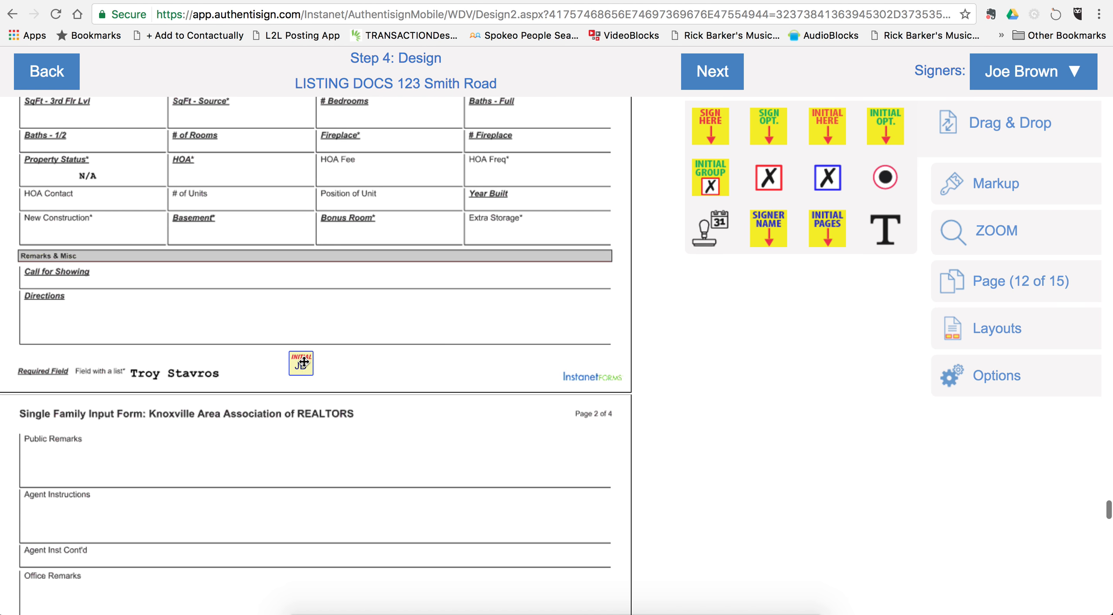
click(342, 370)
scroll(342, 370, down, 10)
scroll(342, 367, down, 20)
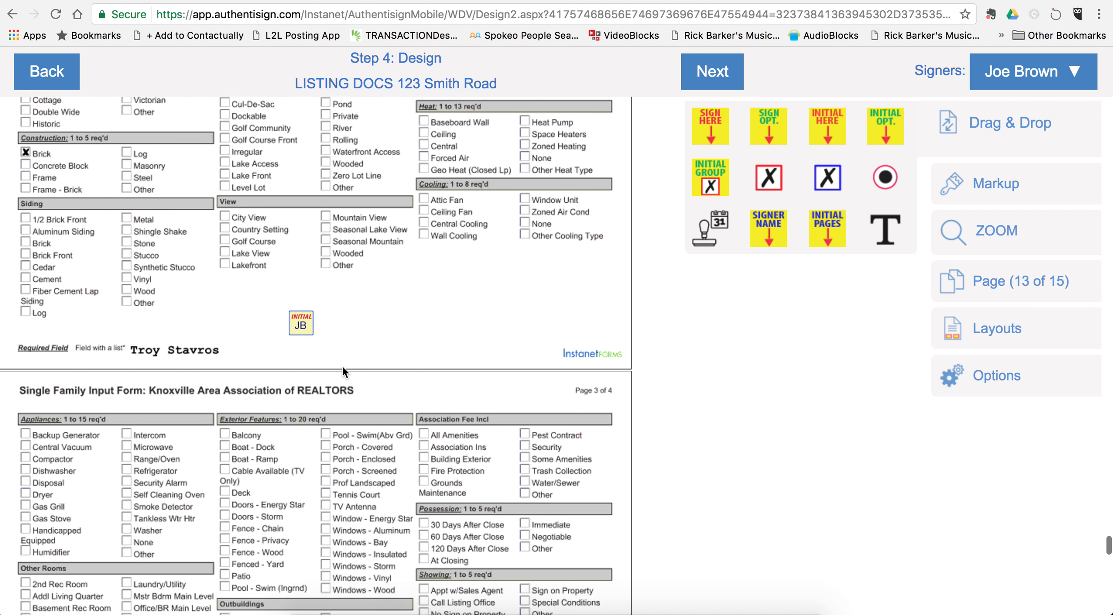
scroll(343, 372, down, 5)
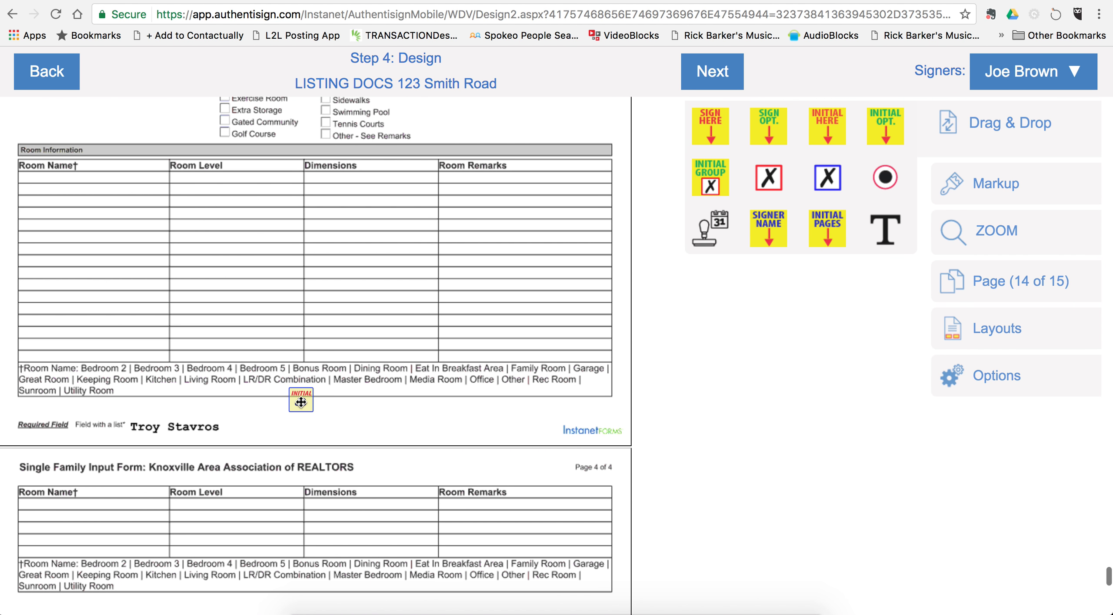
drag(302, 402, 302, 417)
click(342, 419)
Step: Delete the extra JB initial field at the bottom of page 15
scroll(342, 418, down, 10)
scroll(342, 422, down, 6)
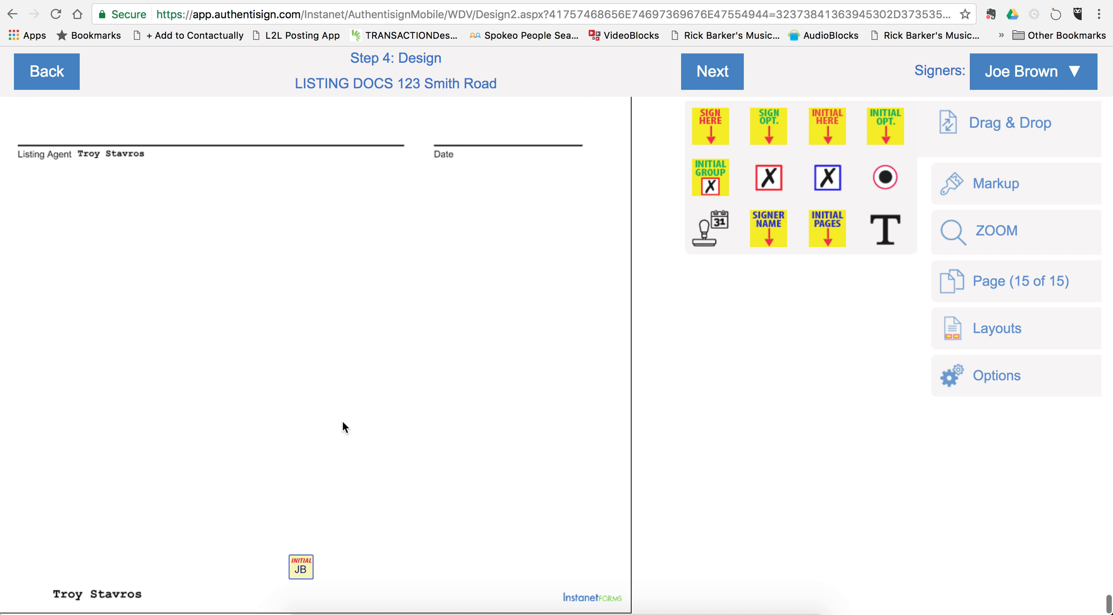
scroll(343, 422, up, 3)
scroll(341, 419, down, 3)
click(303, 565)
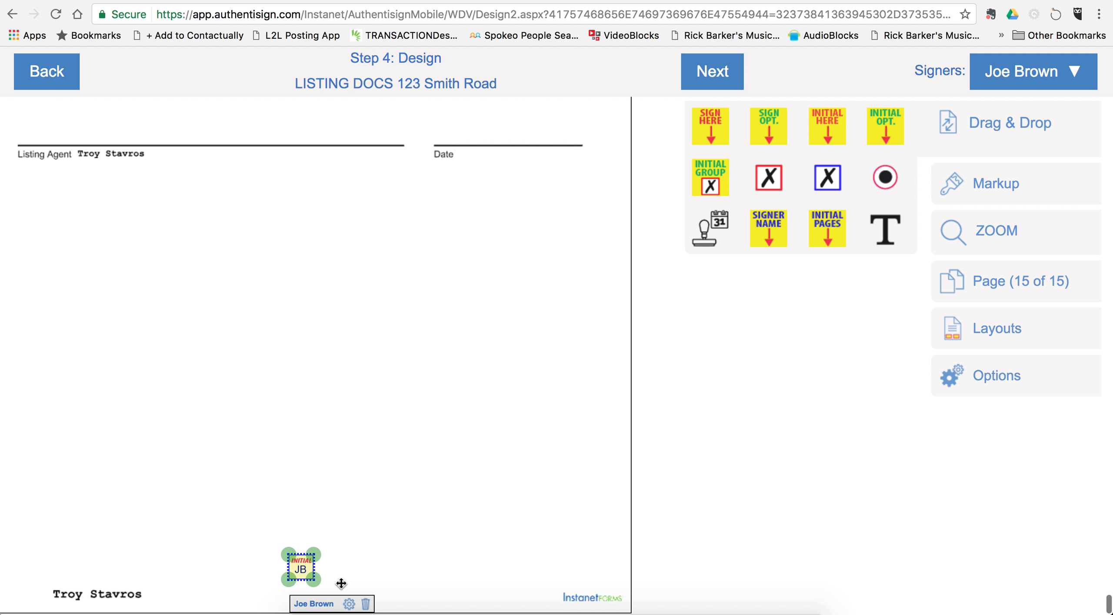
click(365, 603)
scroll(316, 410, up, 4)
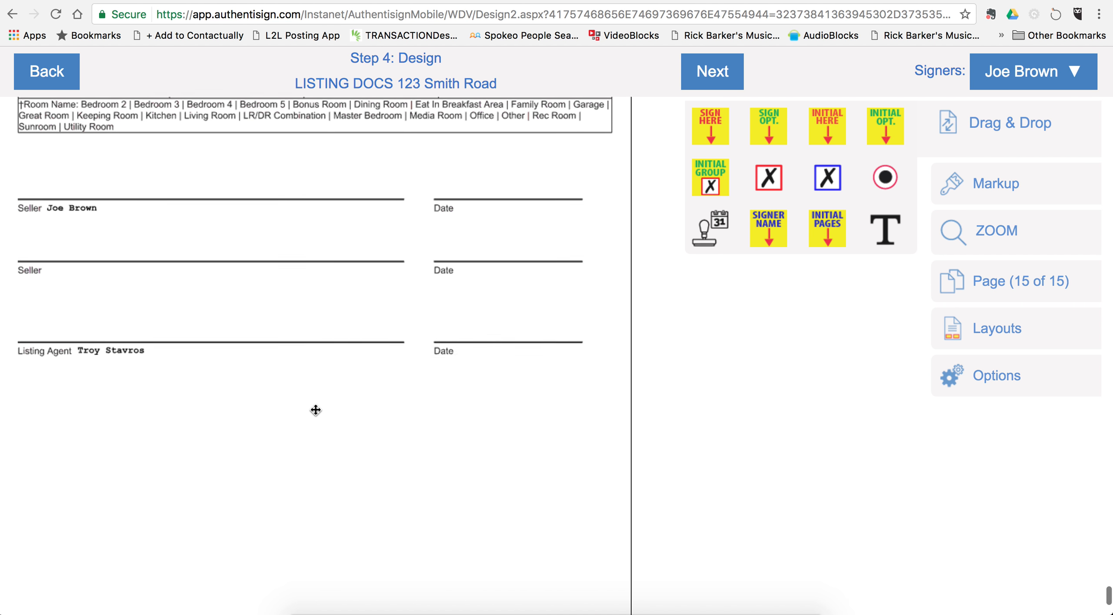
Step: Place the seller's signature on the Seller line with a date stamp on its Date line
scroll(316, 410, up, 2)
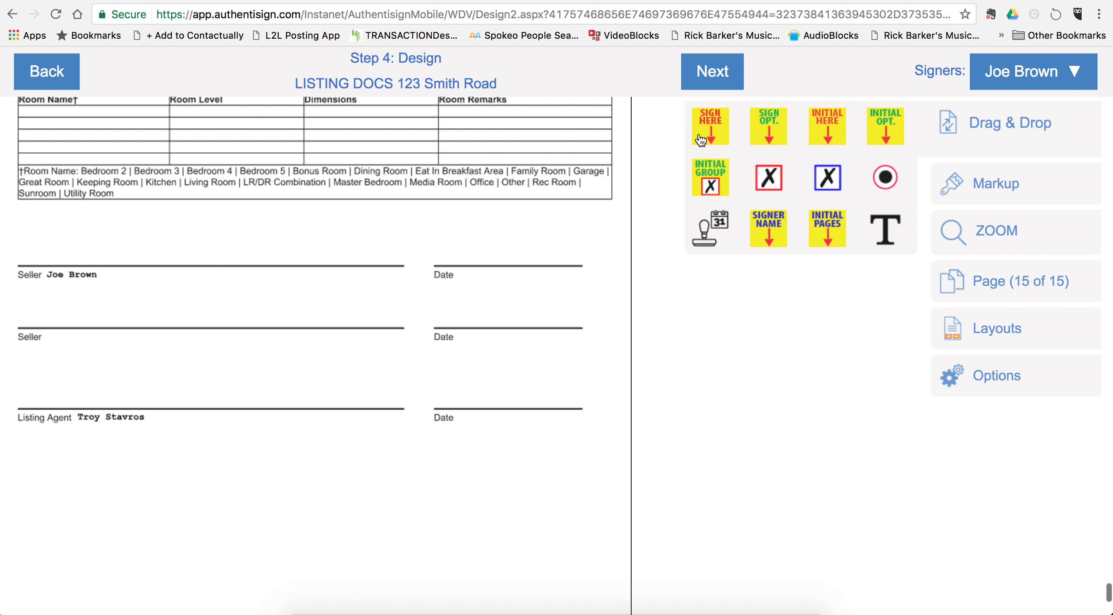
drag(719, 125, 57, 183)
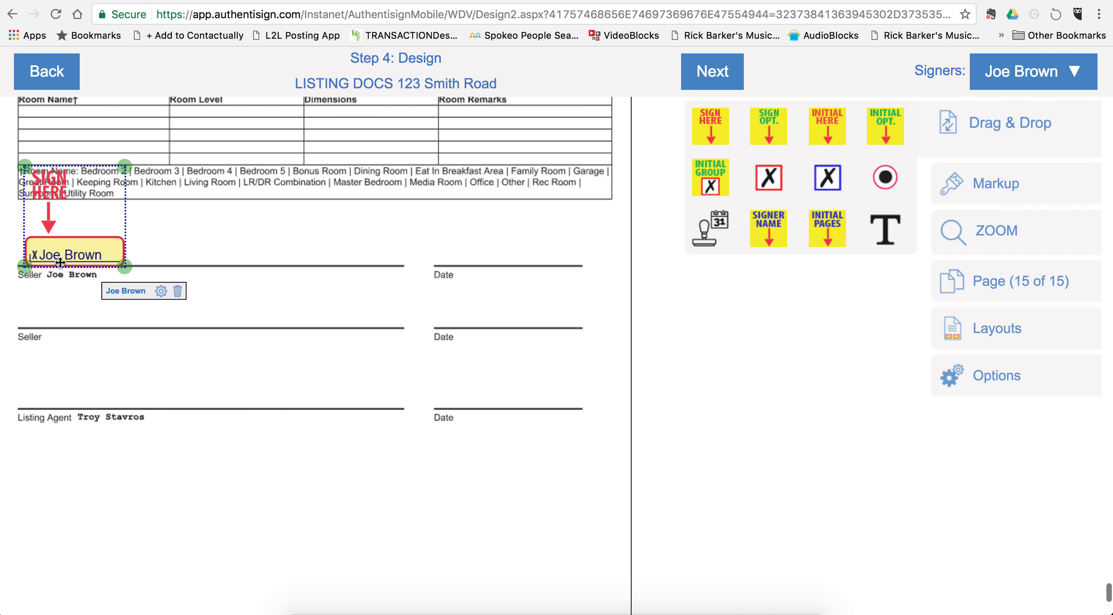
right_click(72, 253)
click(132, 304)
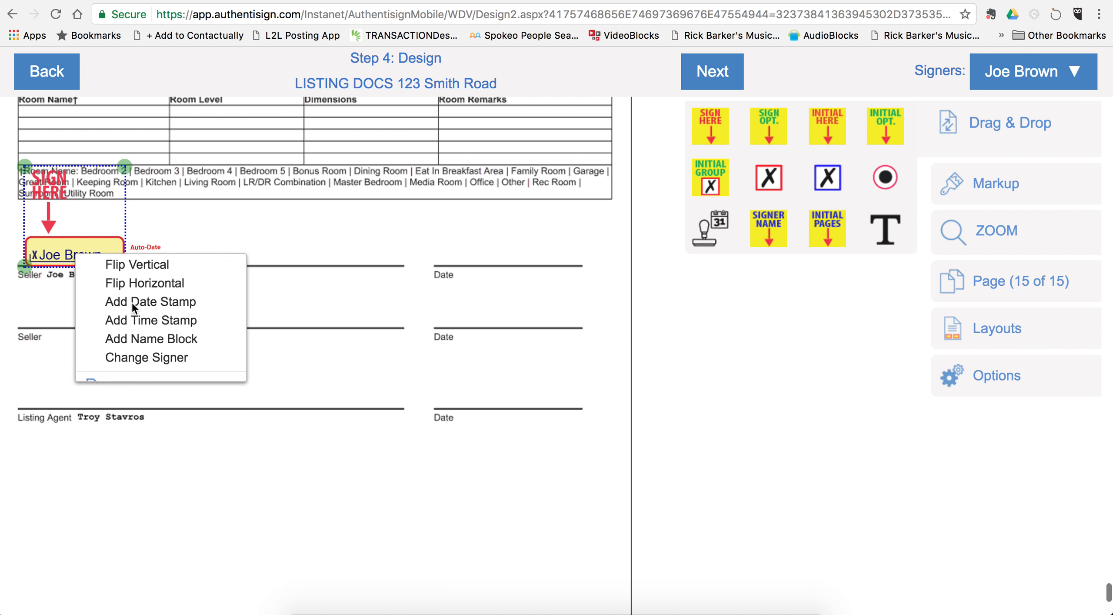
drag(158, 260, 481, 260)
click(448, 312)
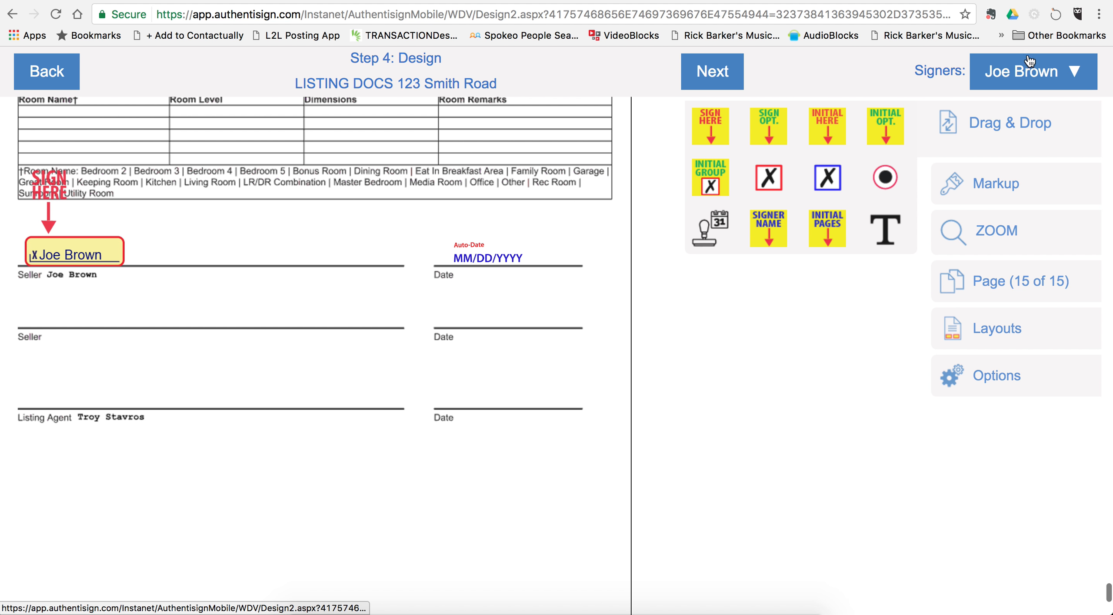
Step: Switch signer to the listing agent and add their signature plus date stamp on the Listing Agent line
click(1028, 70)
click(993, 112)
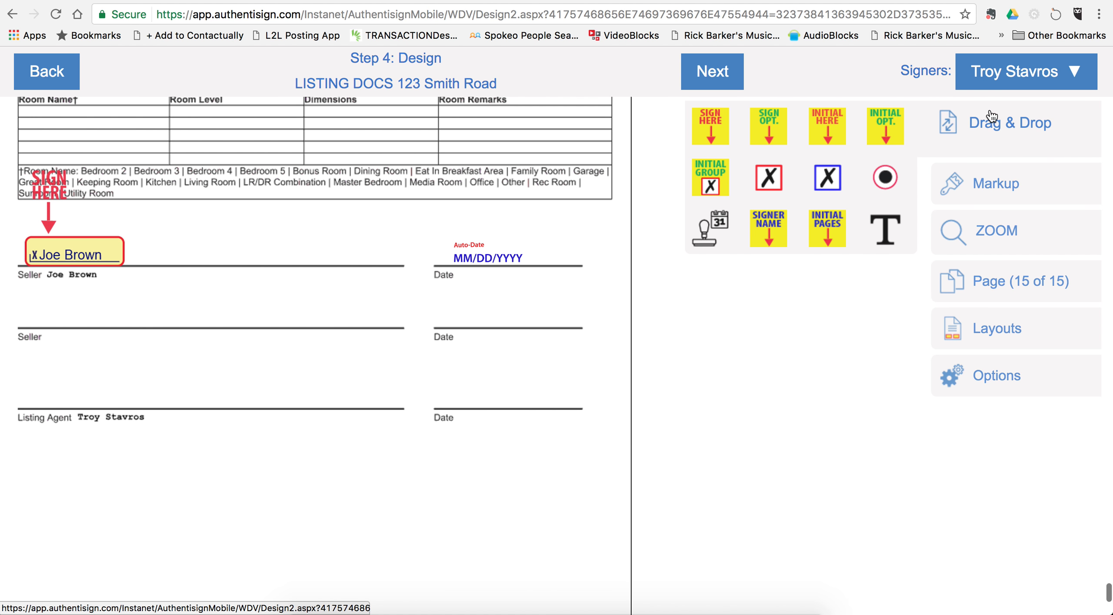
mouse_move(713, 126)
mouse_down()
mouse_move(224, 304)
mouse_move(78, 306)
mouse_move(50, 327)
mouse_up()
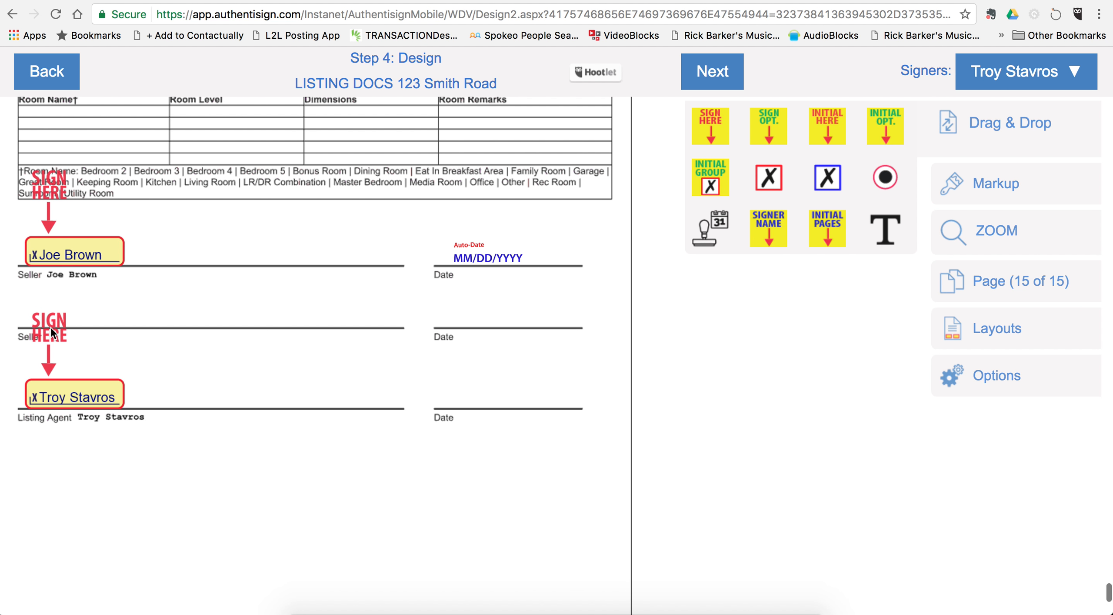
right_click(88, 396)
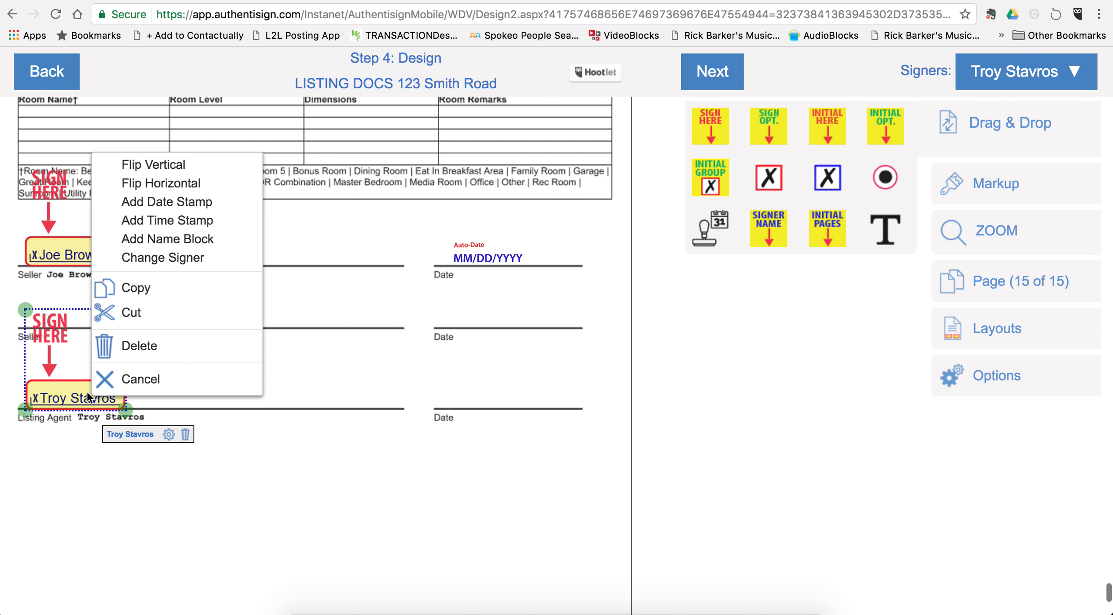
click(183, 202)
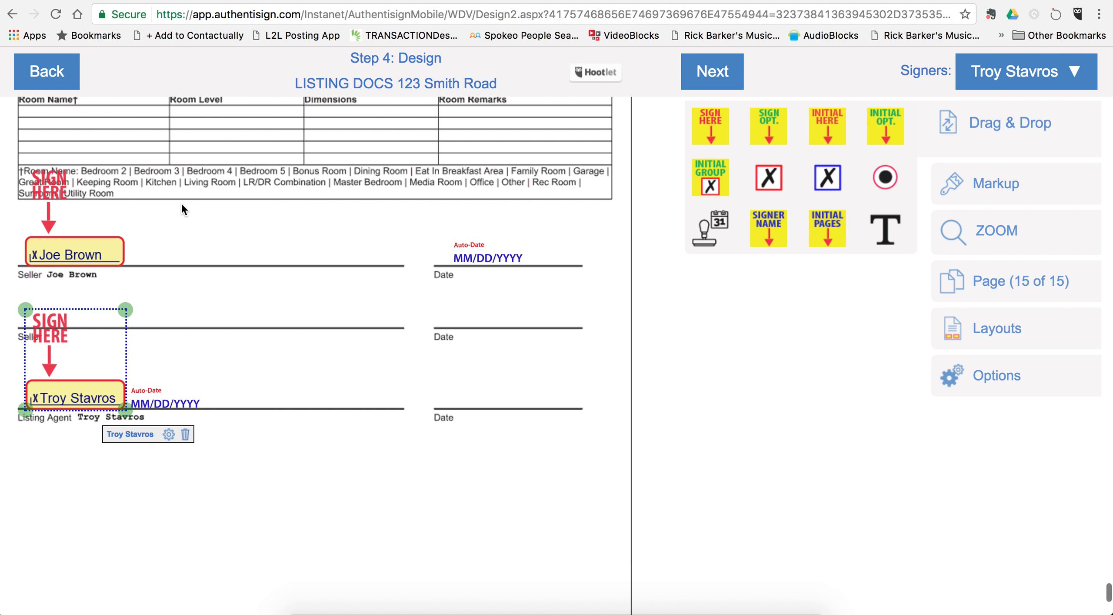
mouse_move(160, 402)
mouse_down()
mouse_move(497, 396)
mouse_move(477, 400)
mouse_up()
click(453, 478)
scroll(454, 478, down, 5)
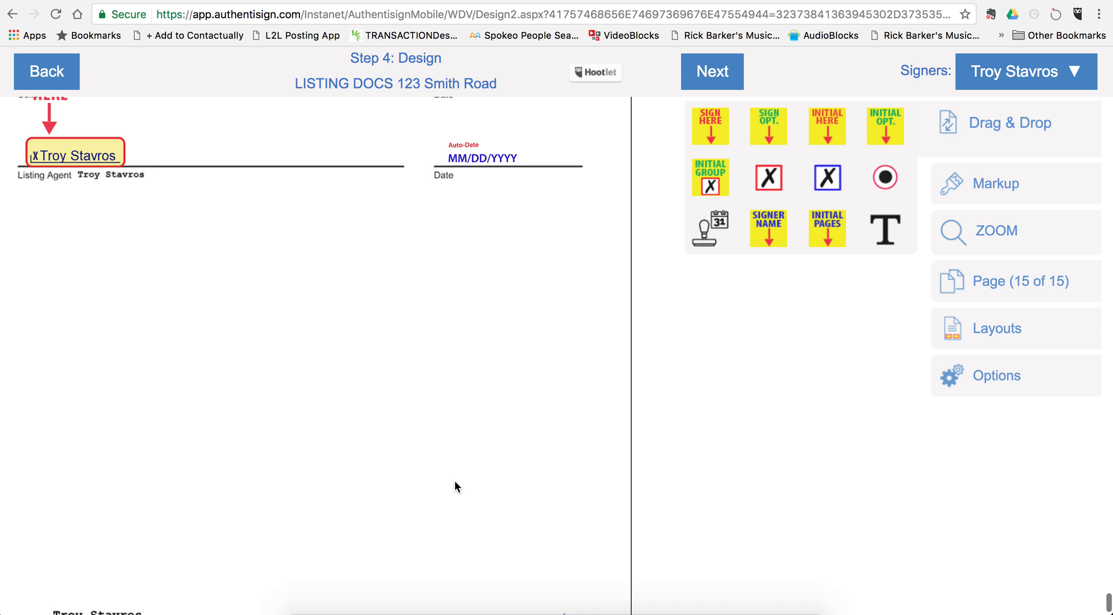
scroll(453, 478, up, 7)
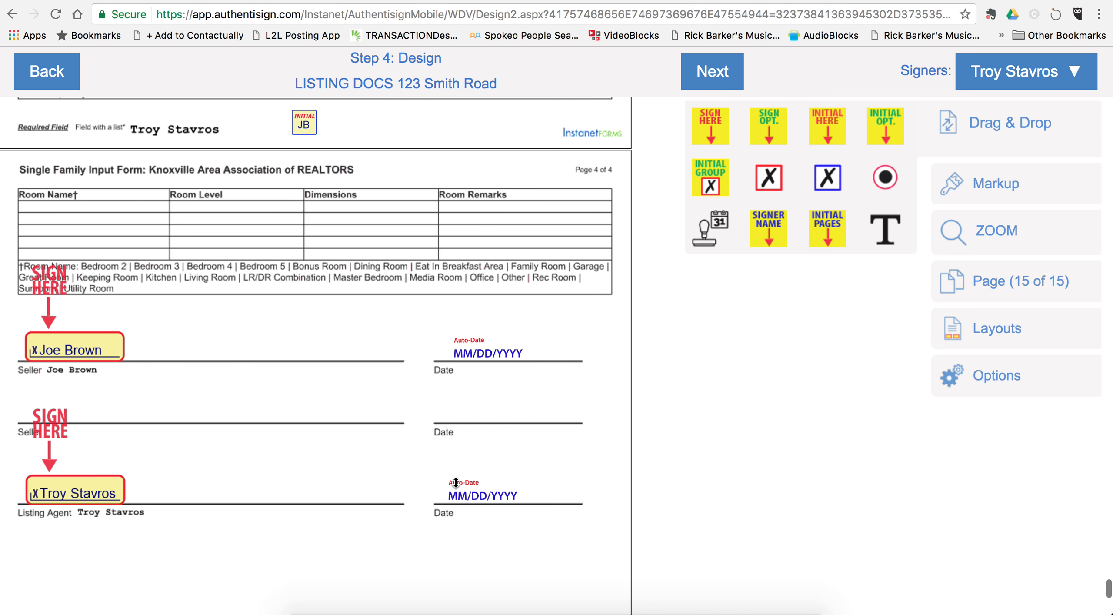
Step: Scroll back up to page 1, the Exclusive Right to Sell Listing Agreement title
scroll(455, 482, up, 20)
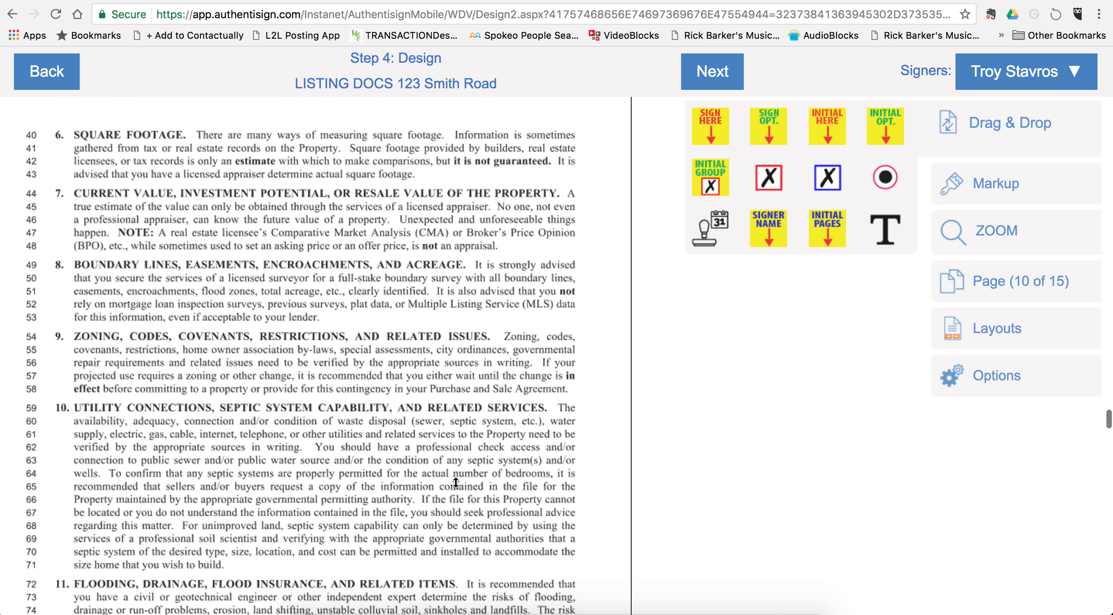
scroll(455, 481, up, 10)
scroll(455, 481, down, 6)
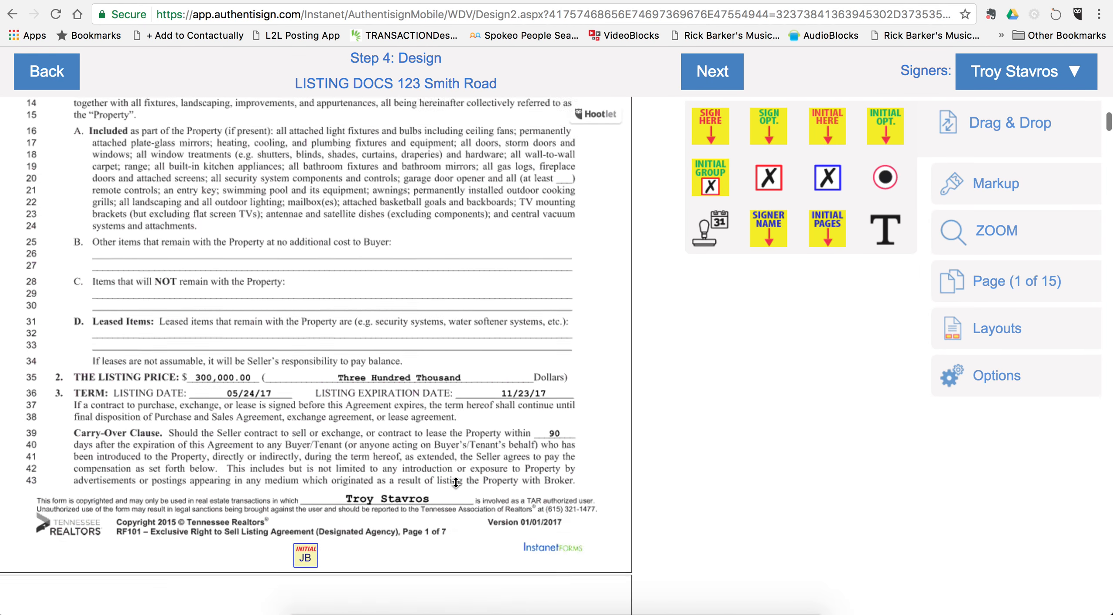
scroll(455, 482, down, 4)
scroll(455, 481, up, 10)
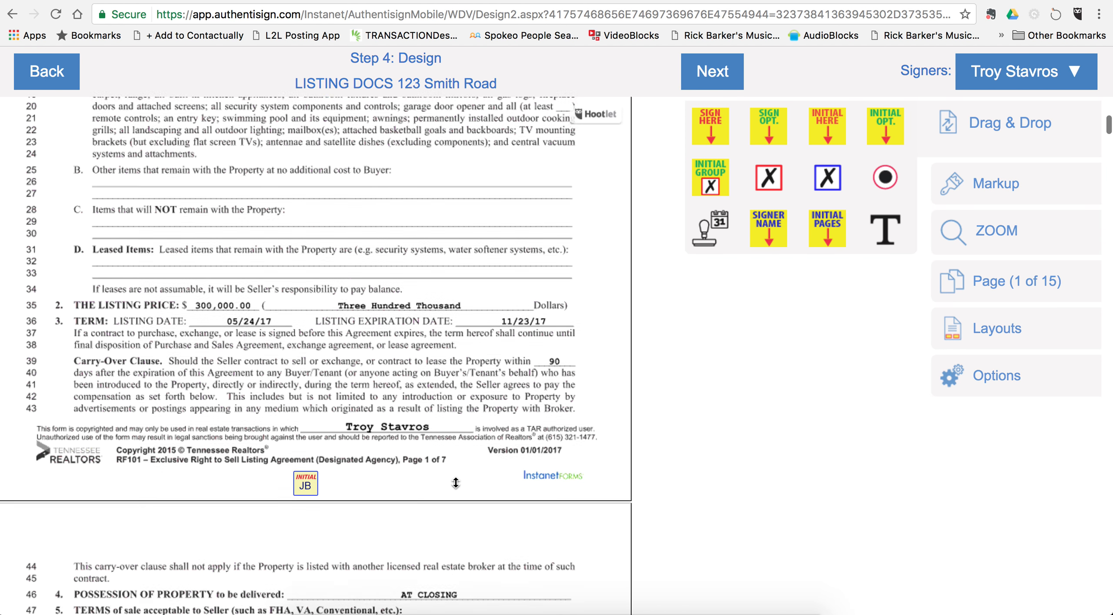
scroll(455, 481, up, 7)
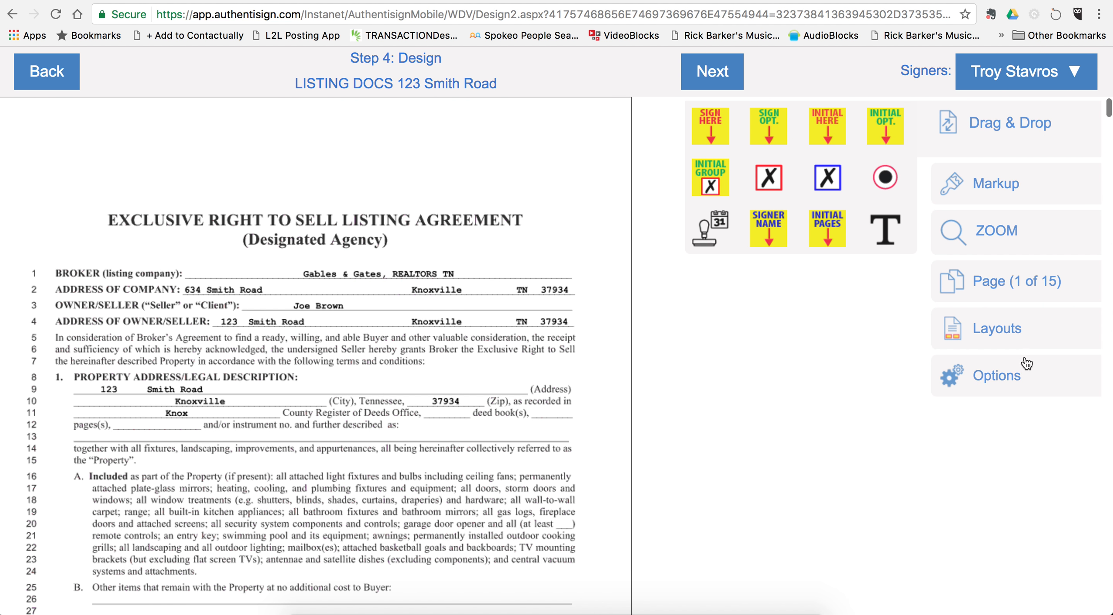
Step: Save the Step 4 Design field layout via Options > Save Changes and confirm
click(986, 385)
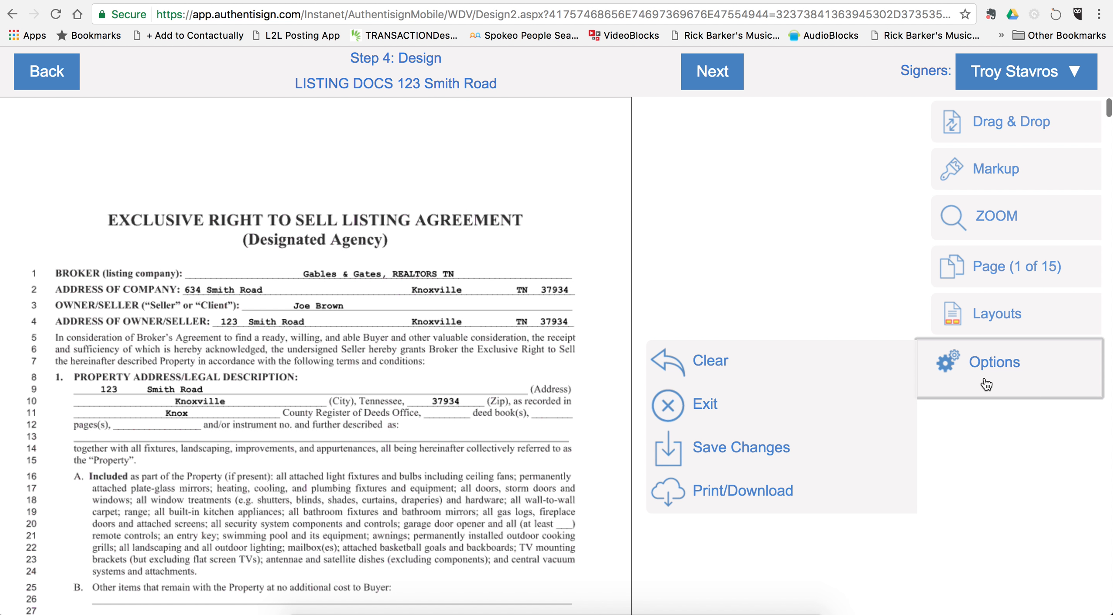
click(738, 448)
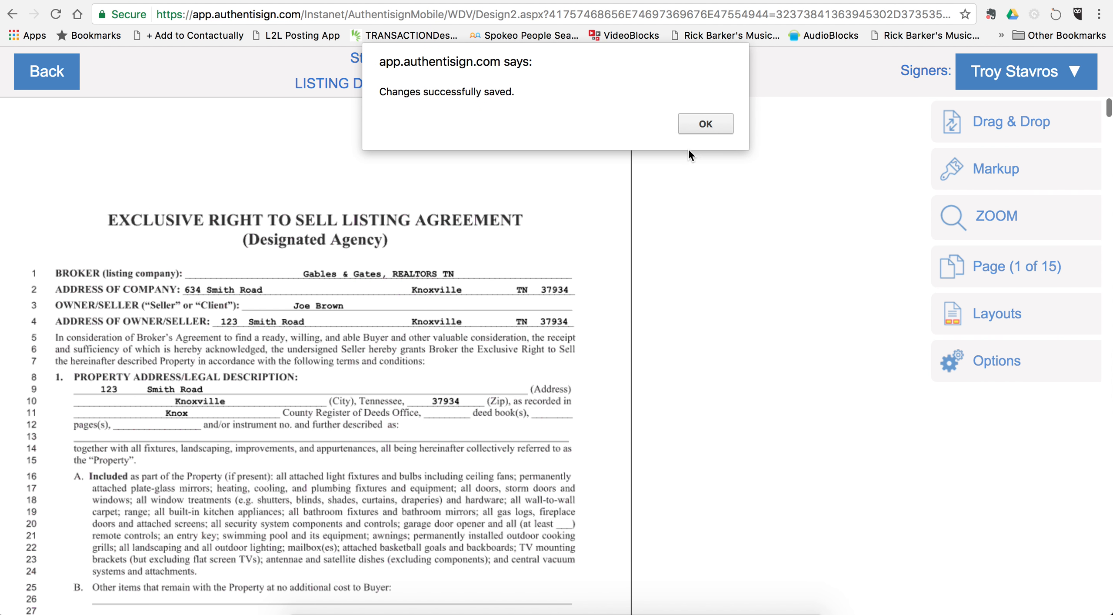
click(708, 123)
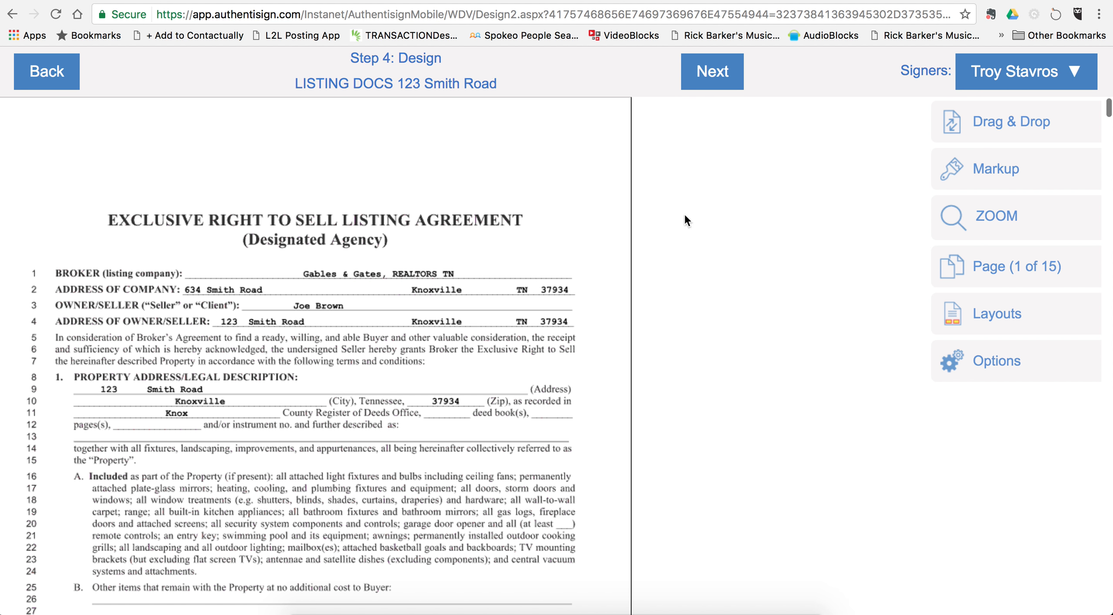
Step: Finish the design step, send the signing invitations, and acknowledge the success message
click(718, 74)
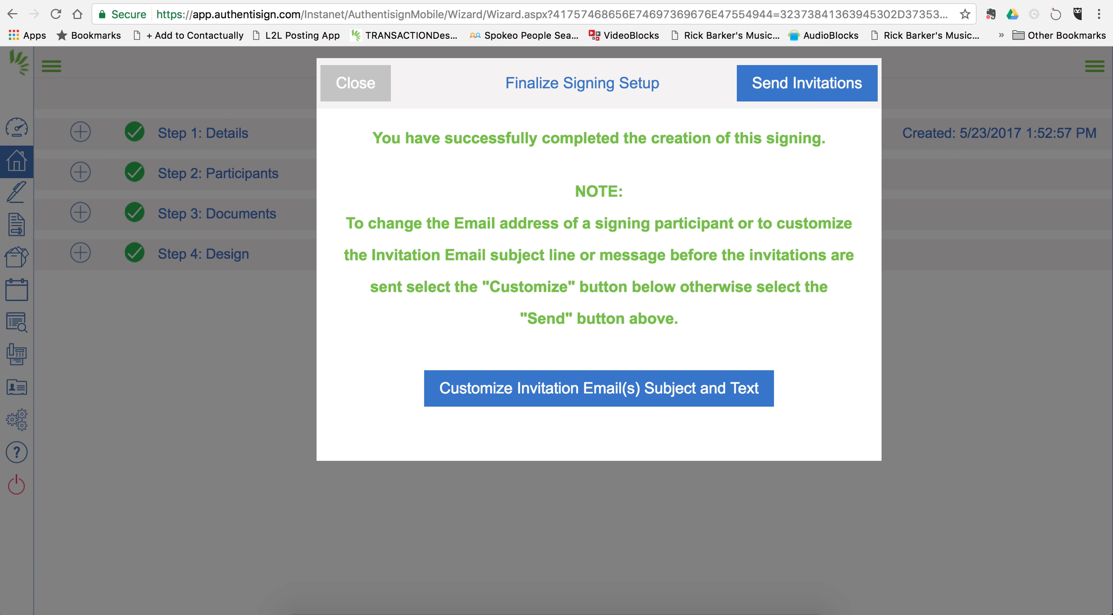
click(806, 88)
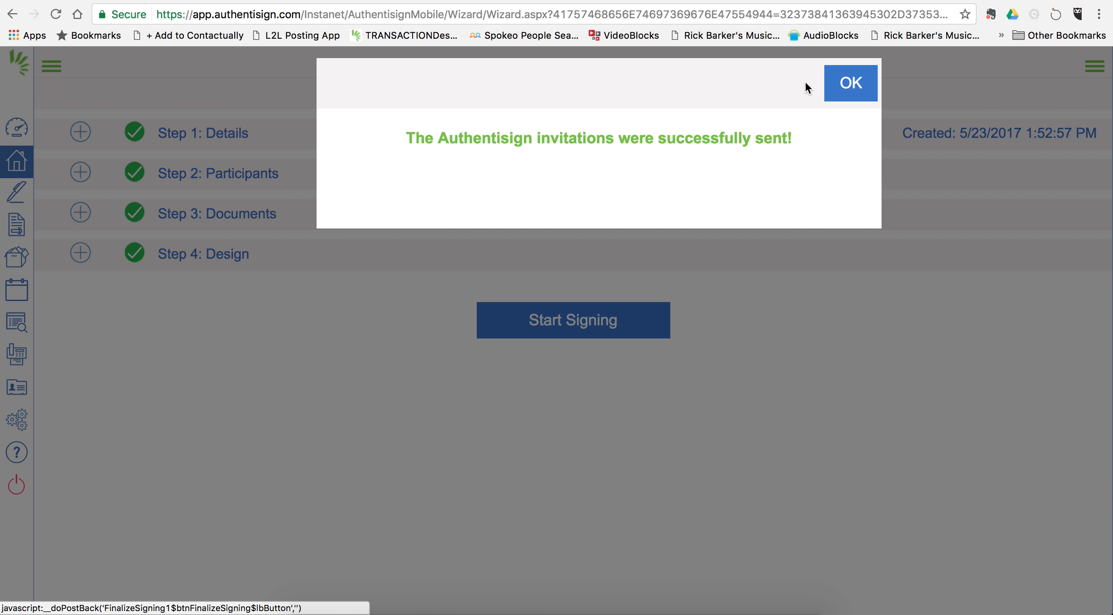
click(854, 84)
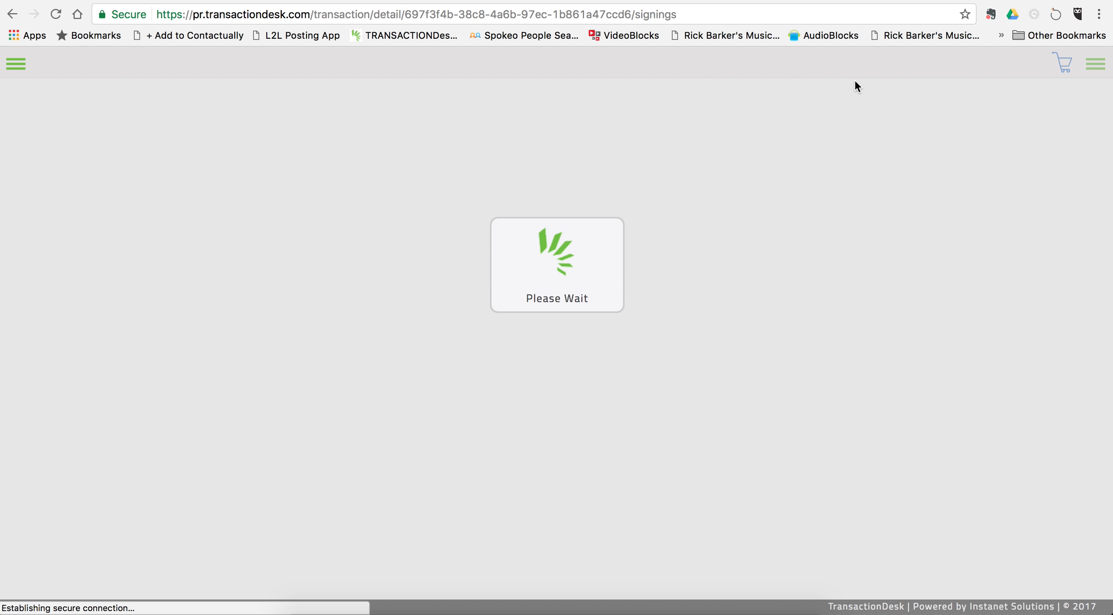